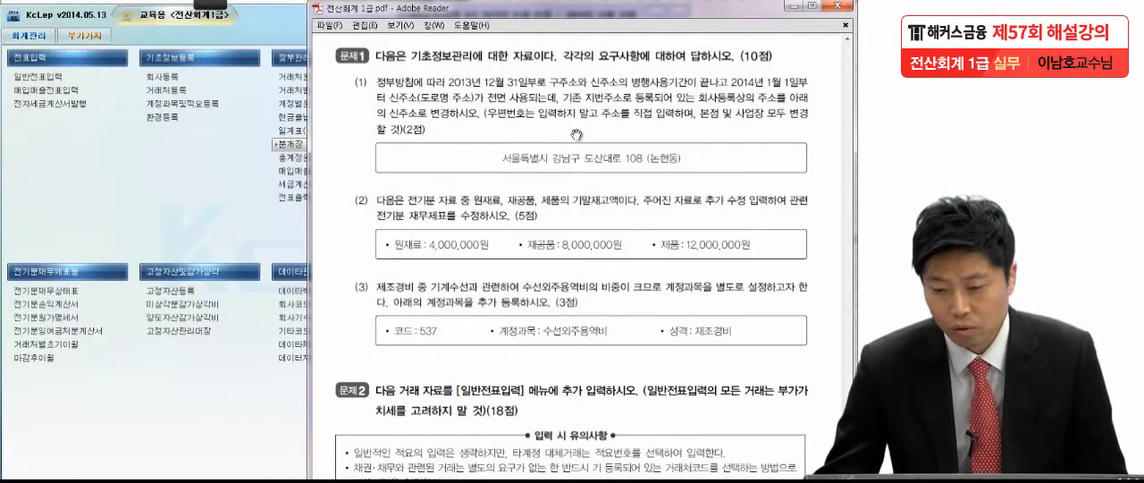
Open the company registration (회사등록) form and arrange it beside the exam PDF so the address fields and question (1) are both readable
mouse_move(578, 137)
mouse_down()
mouse_move(608, 126)
mouse_move(599, 131)
mouse_up()
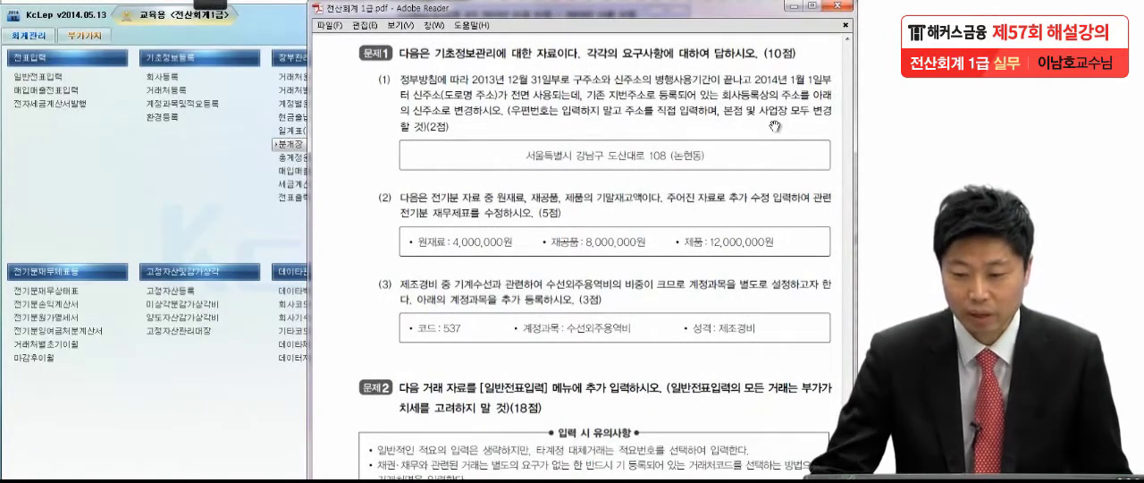
click(197, 233)
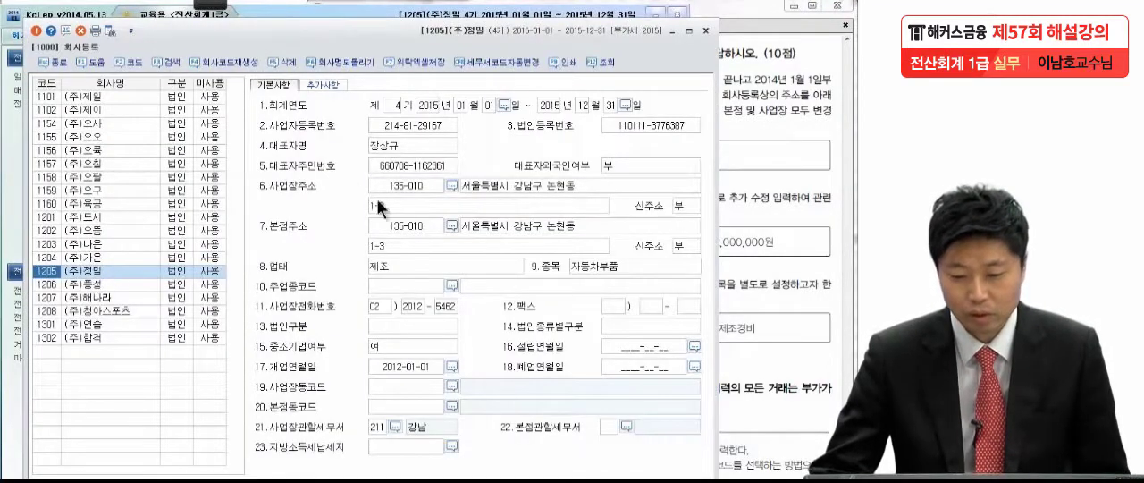
drag(409, 48, 161, 33)
click(711, 191)
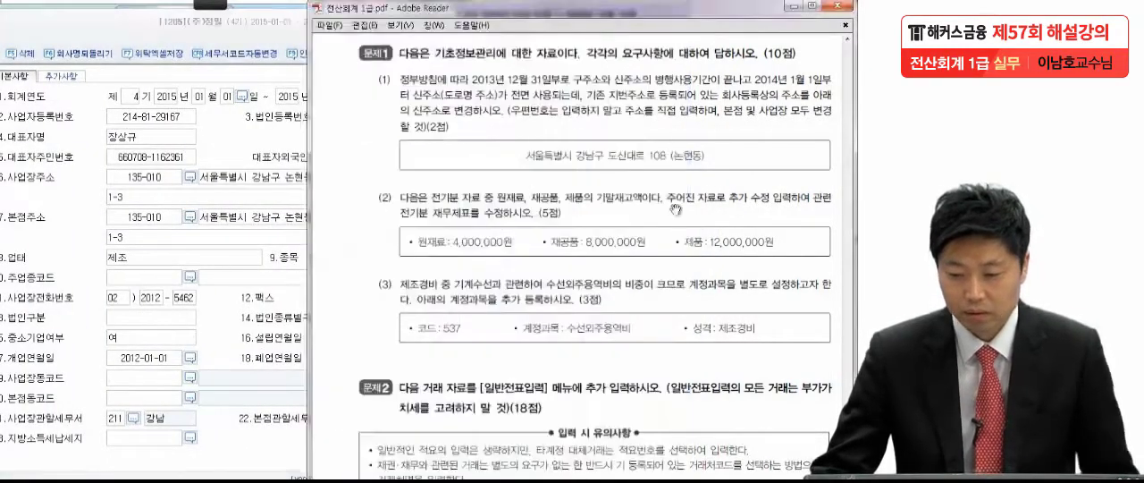
drag(547, 7, 668, 21)
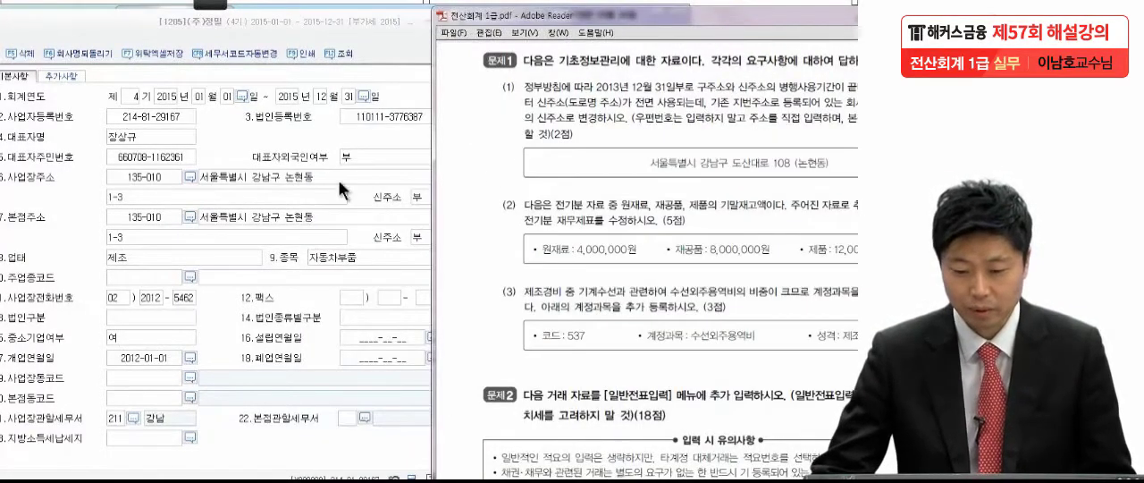
Change the business-site address (사업장주소) to the new road-name address given in question (1)
click(299, 178)
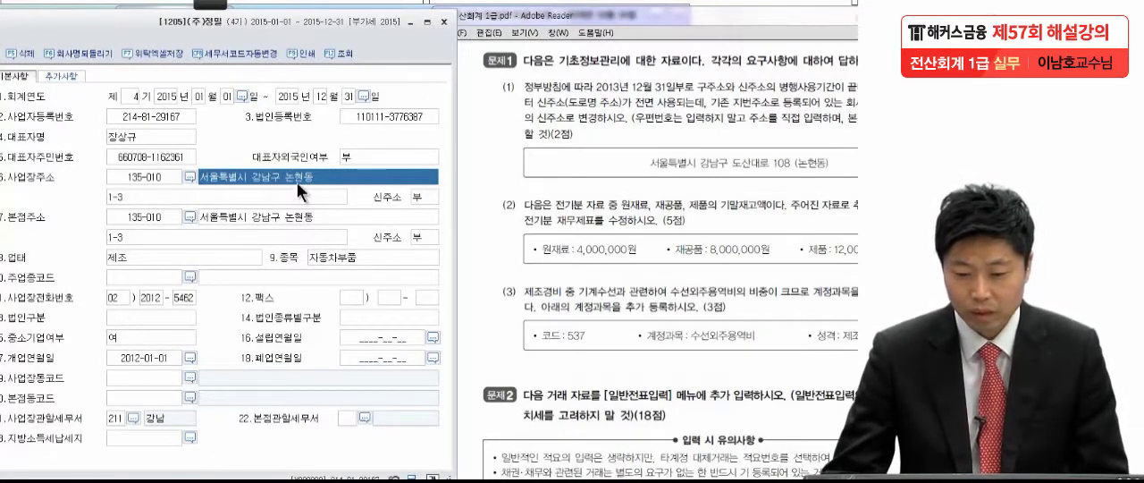
click(313, 180)
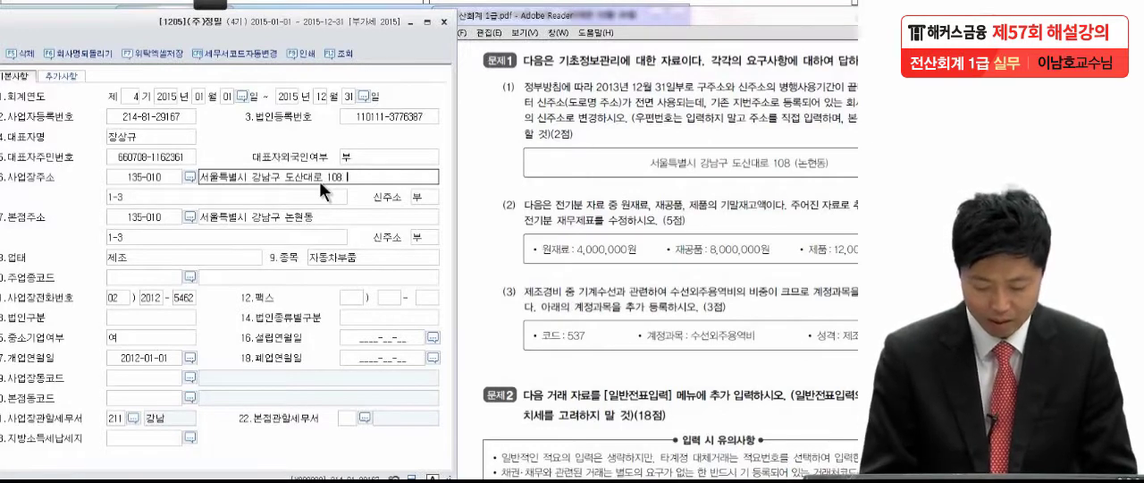
text((논현도)
text(동))
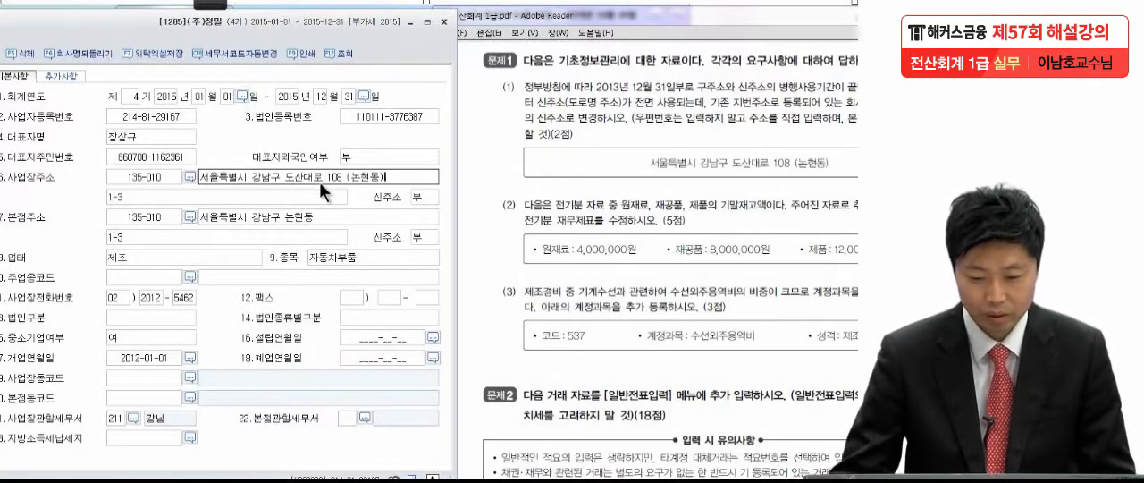
Change the head-office address (본점주소) to the same new road-name address from question (1)
click(320, 219)
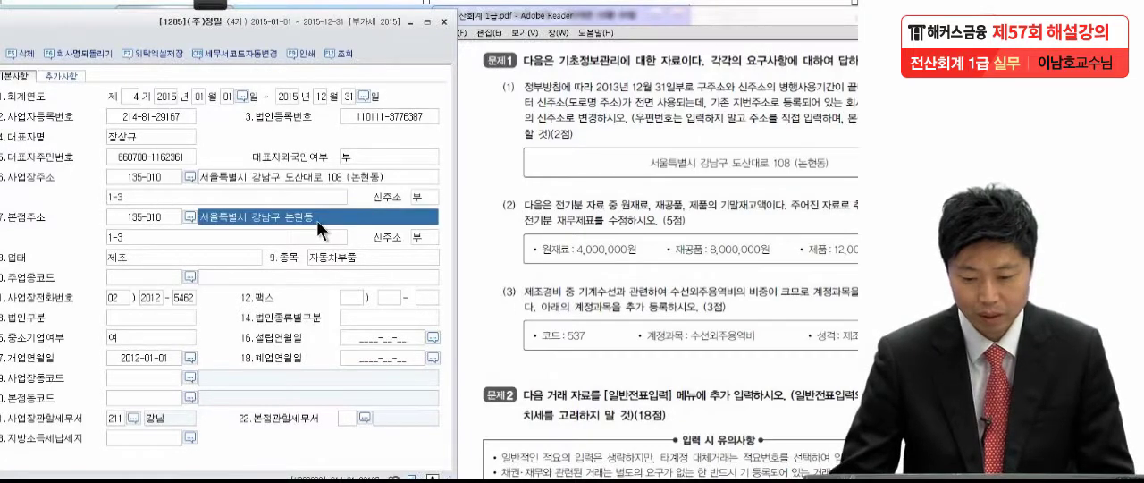
click(315, 220)
key(BackSpace)
key(BackSpace)
key(BackSpace)
key(BackSpace)
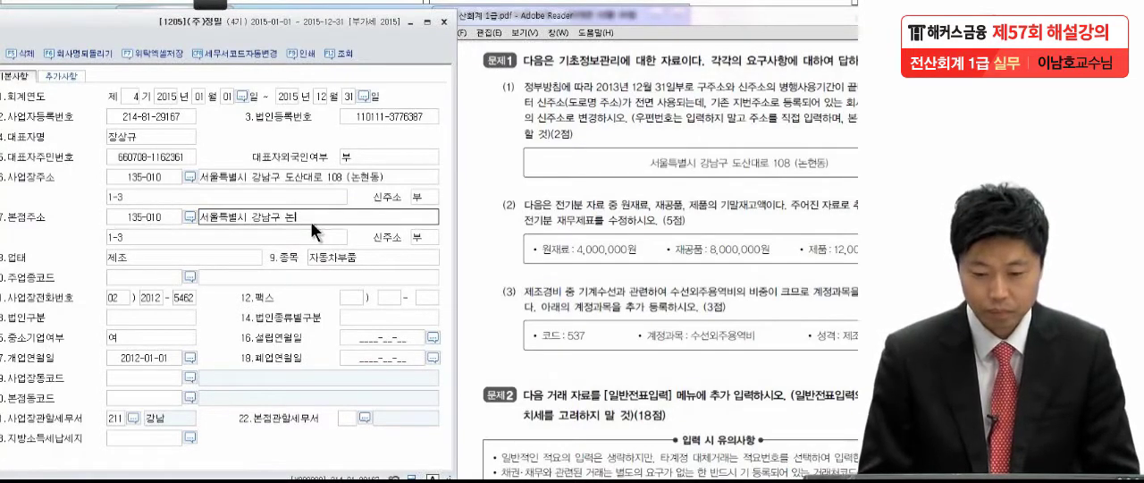
text(도산)
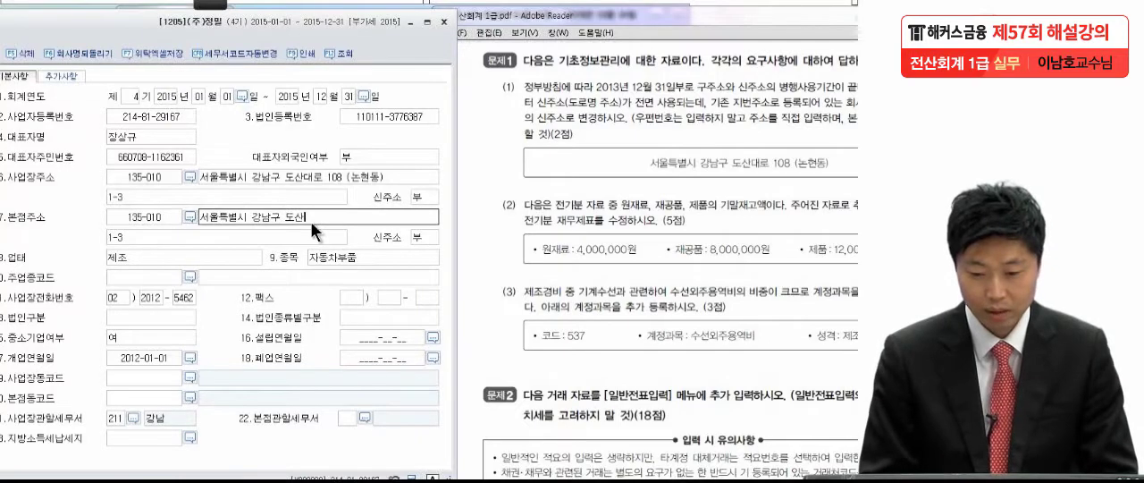
text(대로 10)
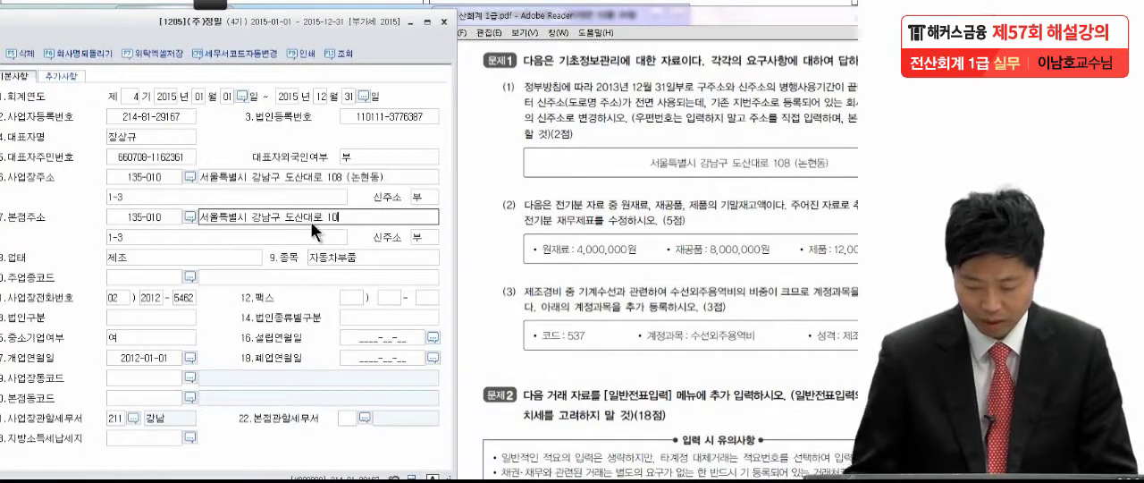
text(8 (노ㄴ현동)
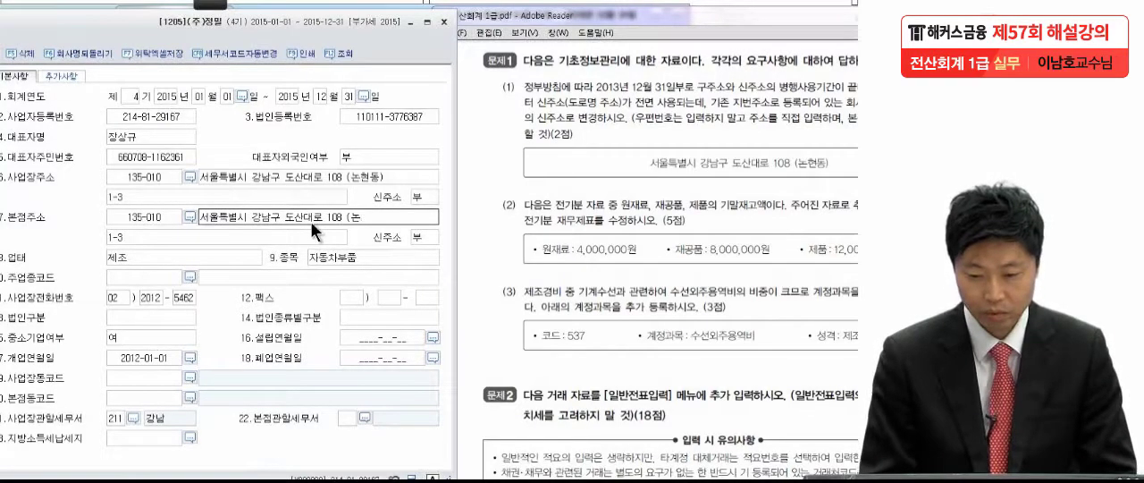
text())
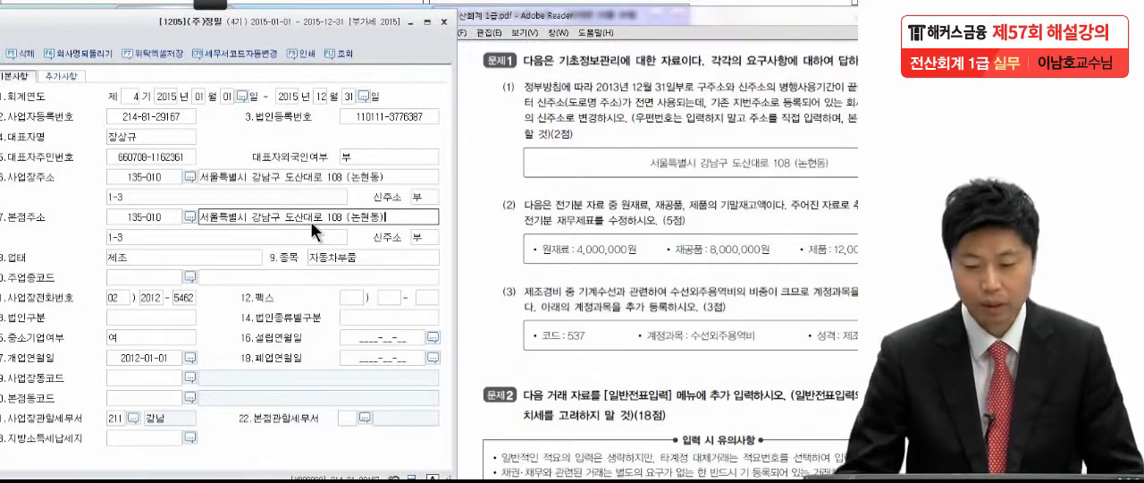
Clear the old lot-number lines under the business-site and head-office addresses, and close the company registration form
click(216, 197)
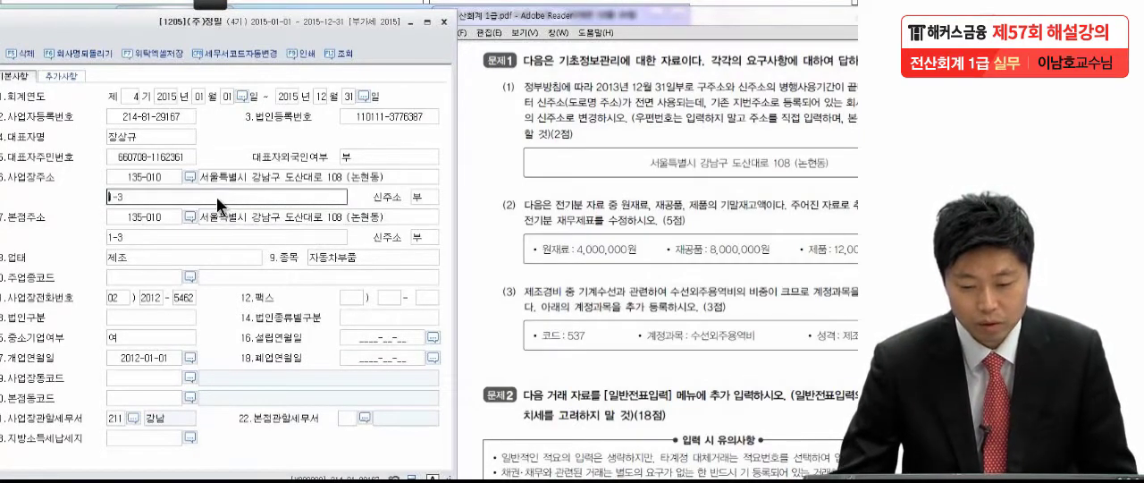
key(Delete)
click(192, 238)
key(Delete)
click(187, 256)
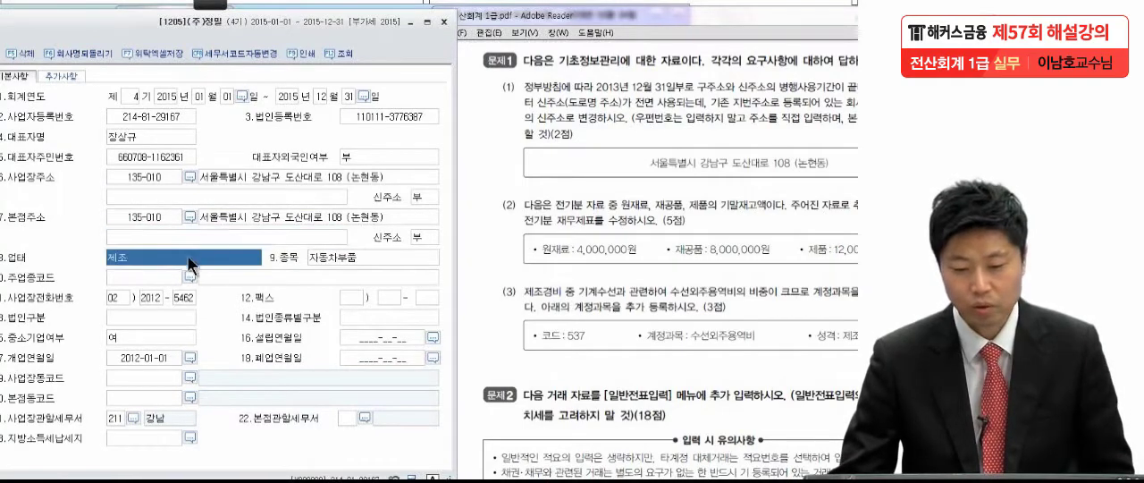
click(205, 234)
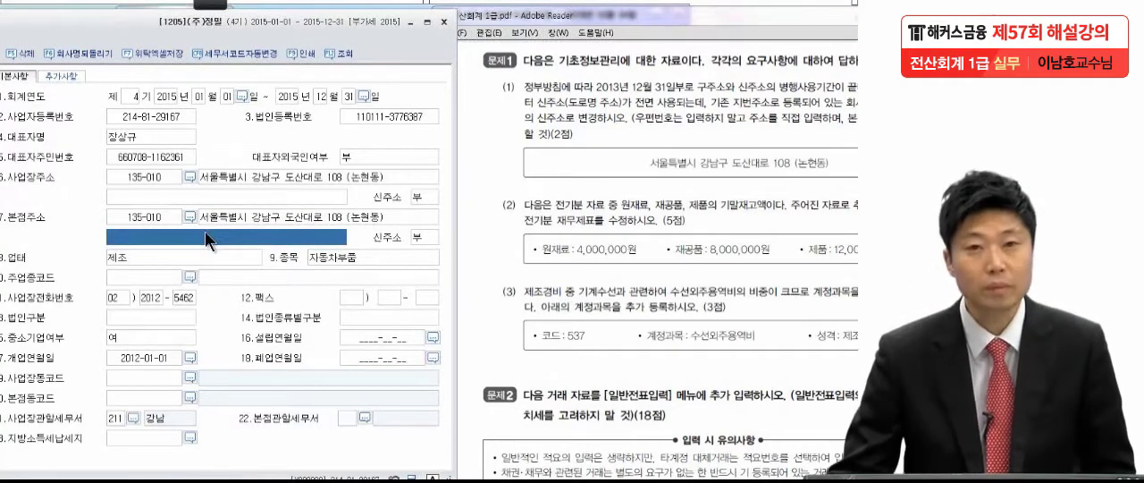
drag(172, 35, 413, 40)
click(44, 49)
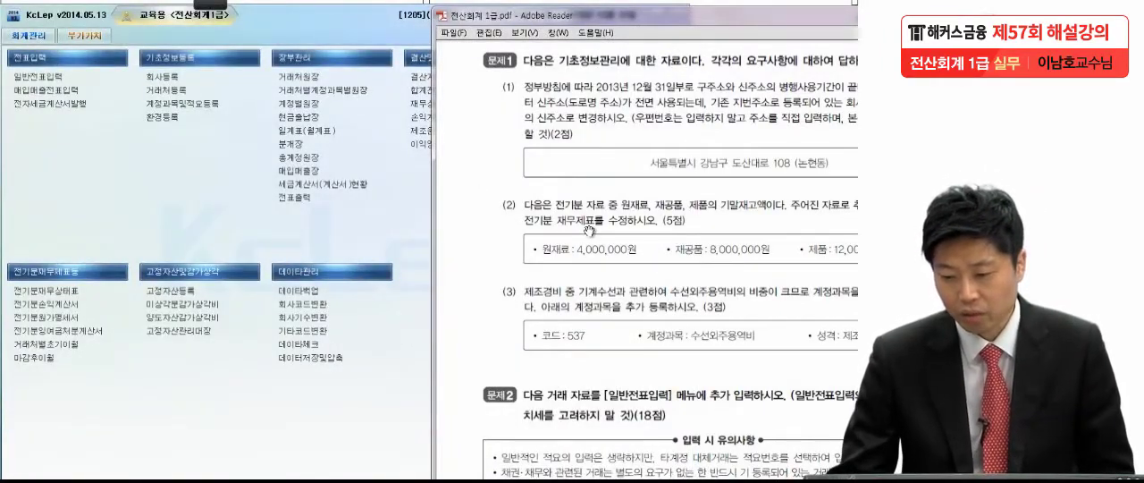
Position the exam PDF to read question (2) on ending inventories, and open the prior-period balance sheet (전기분재무상태표)
drag(632, 26, 577, 26)
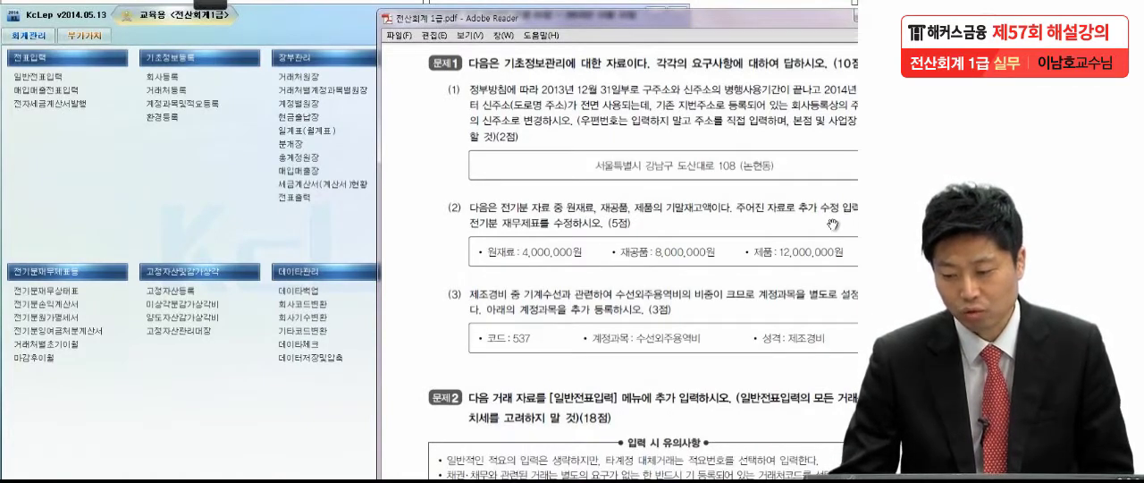
drag(753, 30, 653, 33)
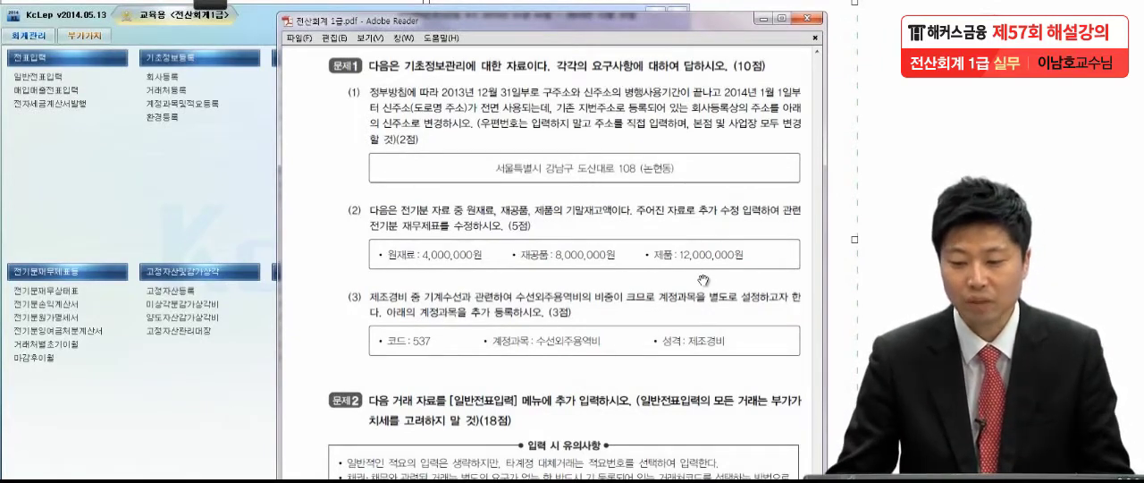
drag(639, 22, 731, 27)
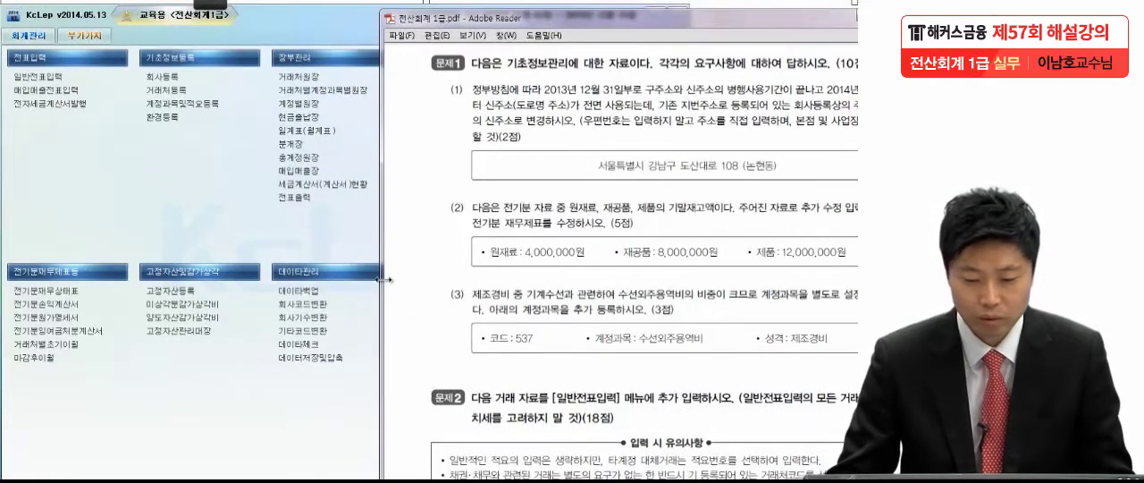
click(76, 289)
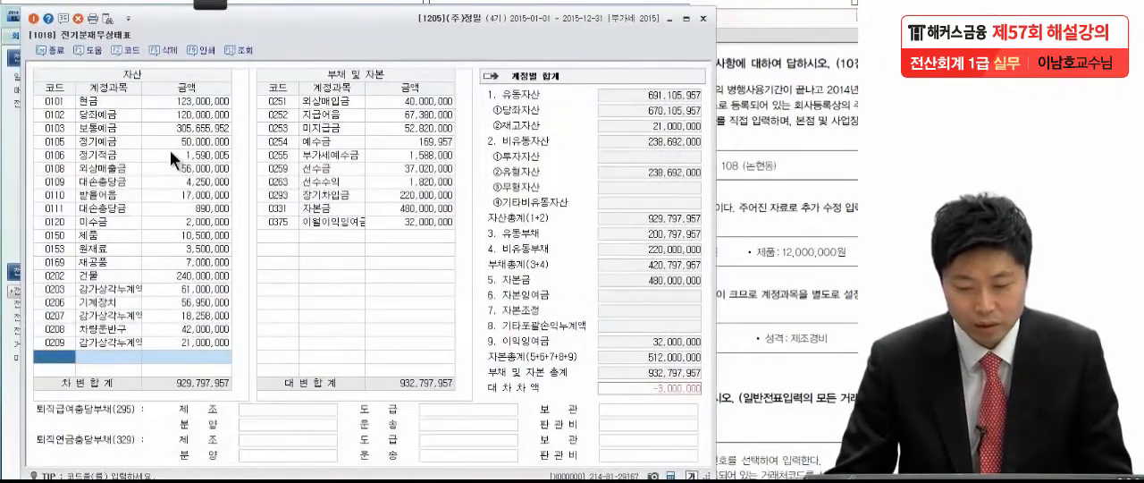
Set the finished goods (제품, 0150) amount in the prior-period balance sheet to 12,000,000
click(107, 237)
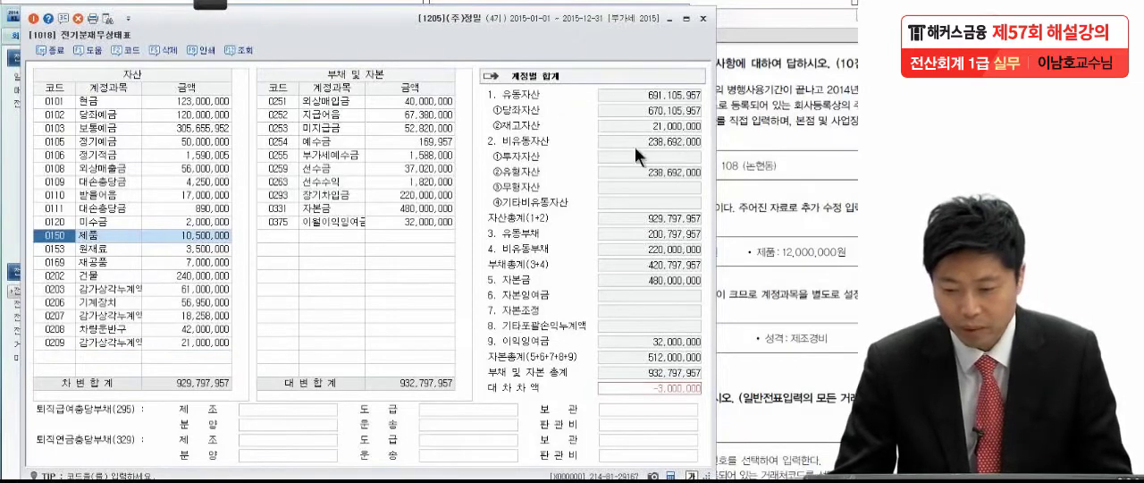
mouse_move(494, 36)
mouse_down()
mouse_move(445, 48)
mouse_move(478, 46)
mouse_up()
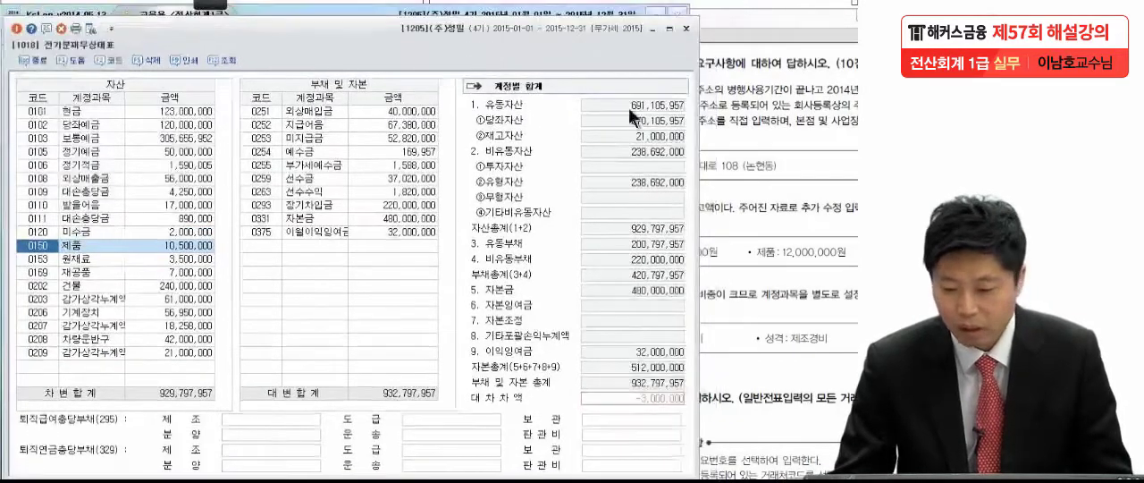
click(773, 198)
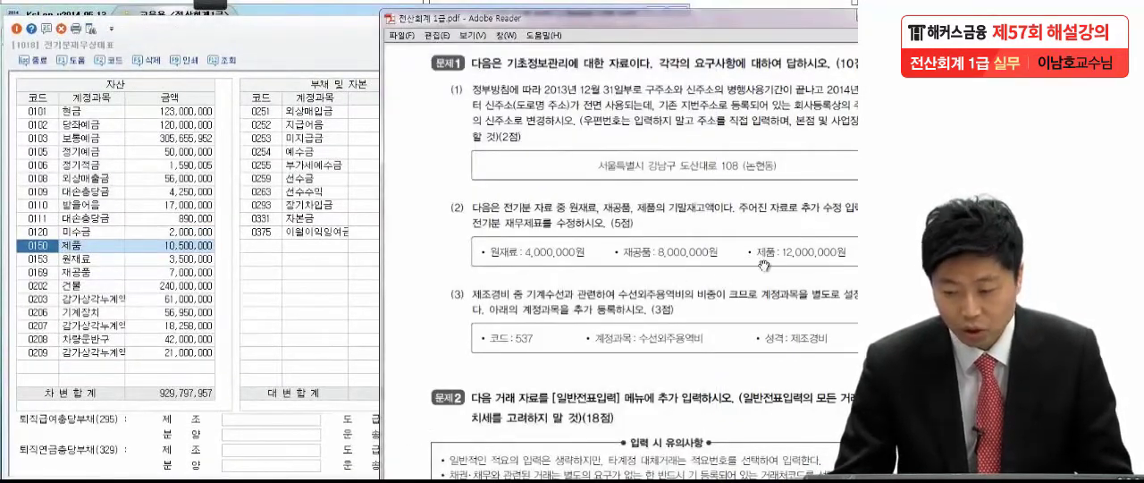
click(190, 249)
text(12000000)
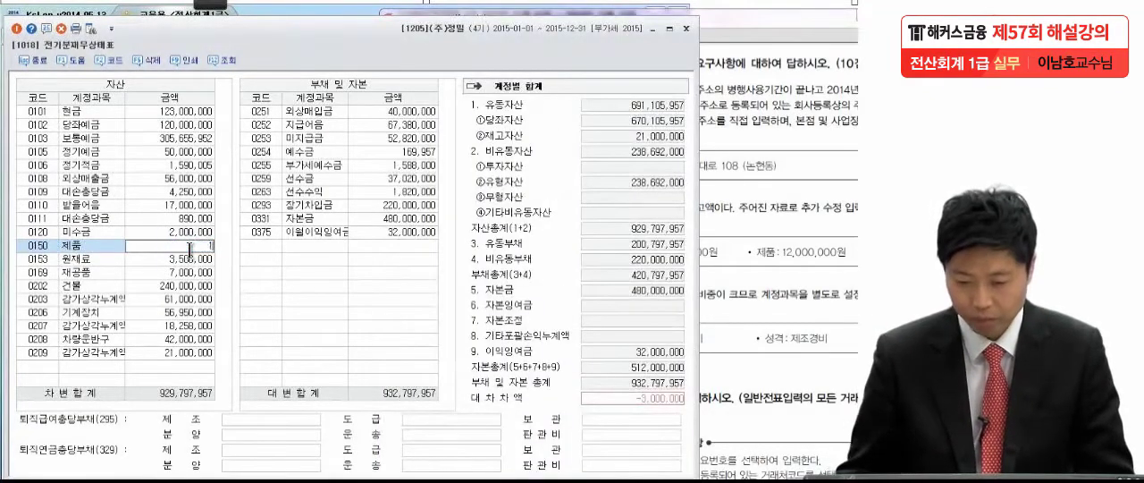
key(Return)
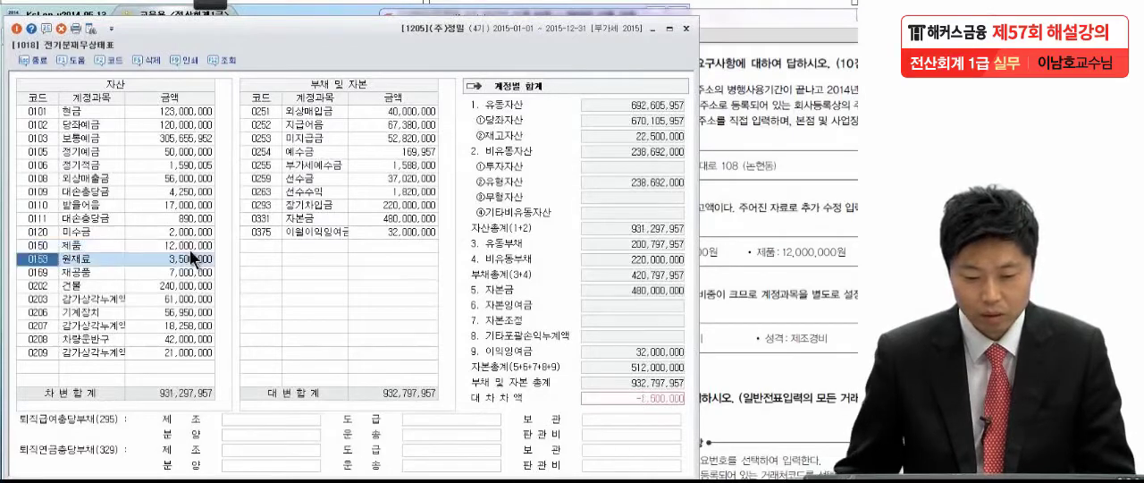
Set the raw materials (원재료, 0153) amount to 4,000,000 as given in question (2)
click(750, 222)
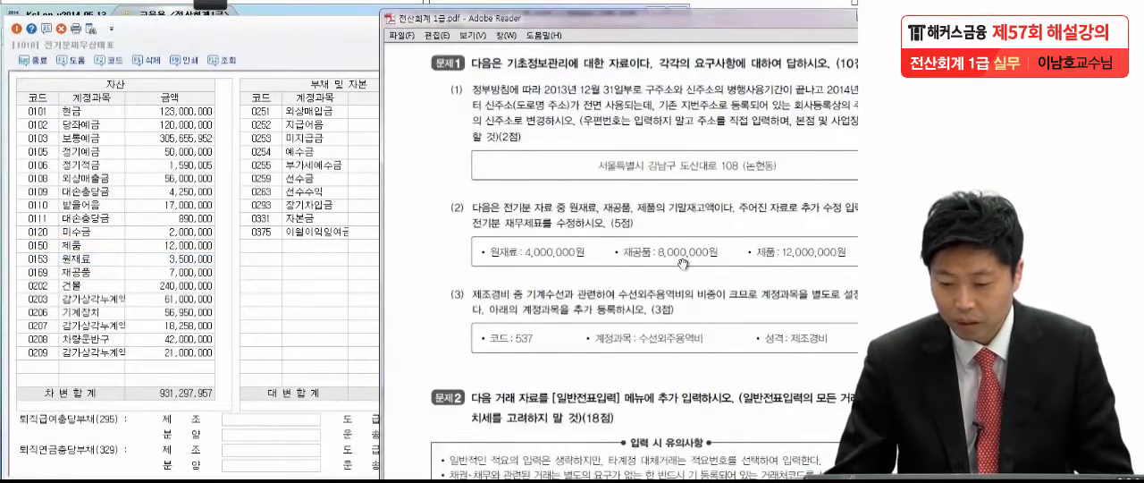
click(159, 261)
text(4,000,000)
key(Return)
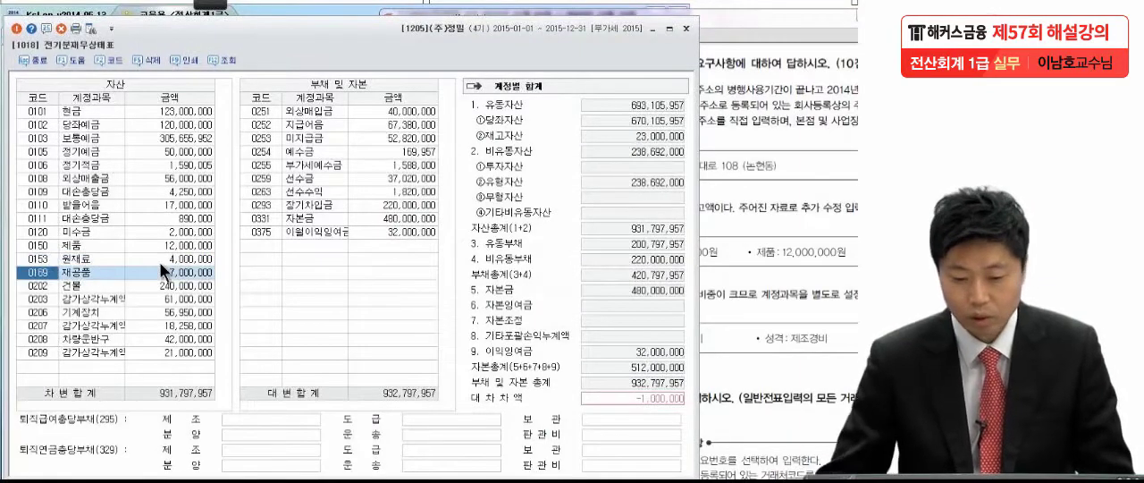
Set the work in process (재공품, 0169) amount to 8,000,000 as given in question (2)
click(737, 238)
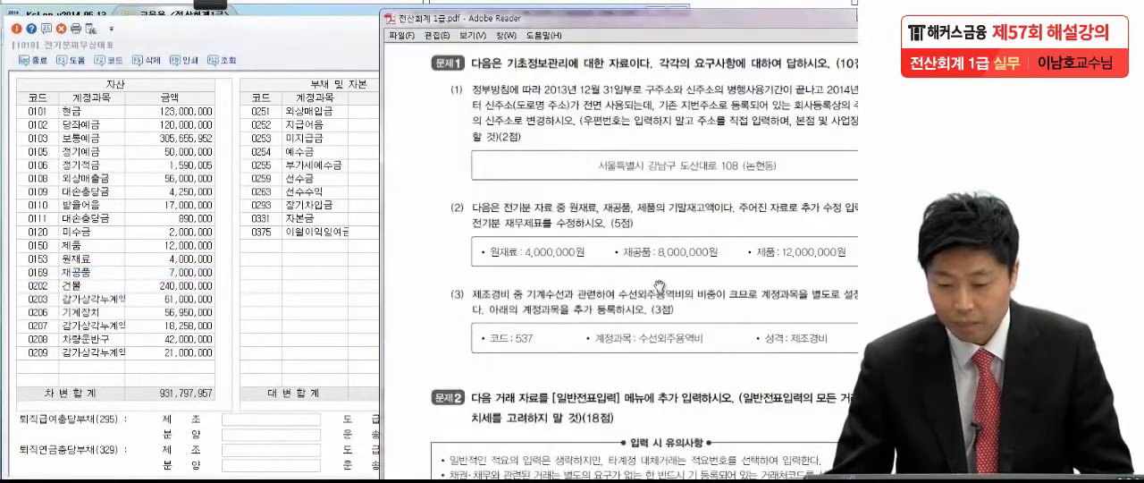
click(157, 268)
text(8,000,000)
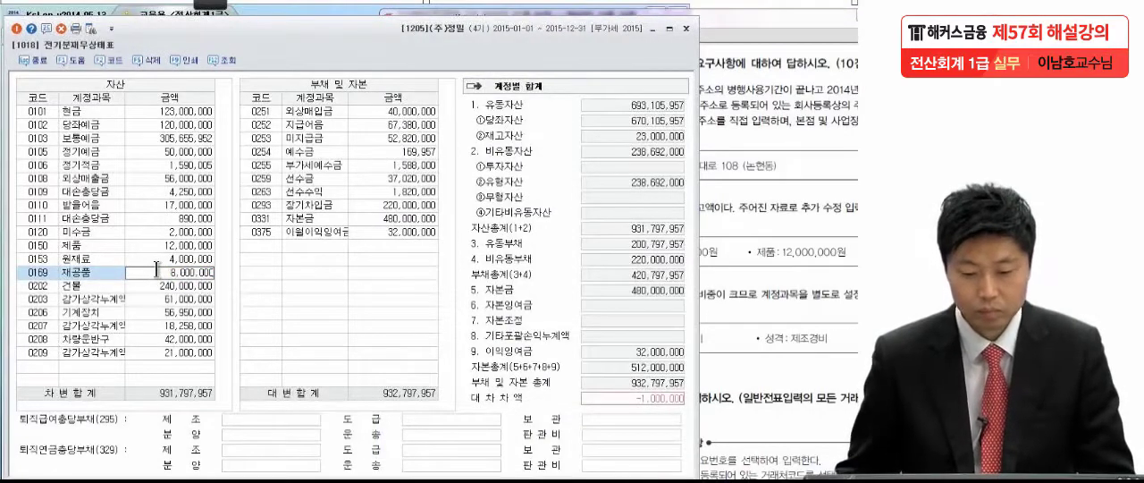
key(Return)
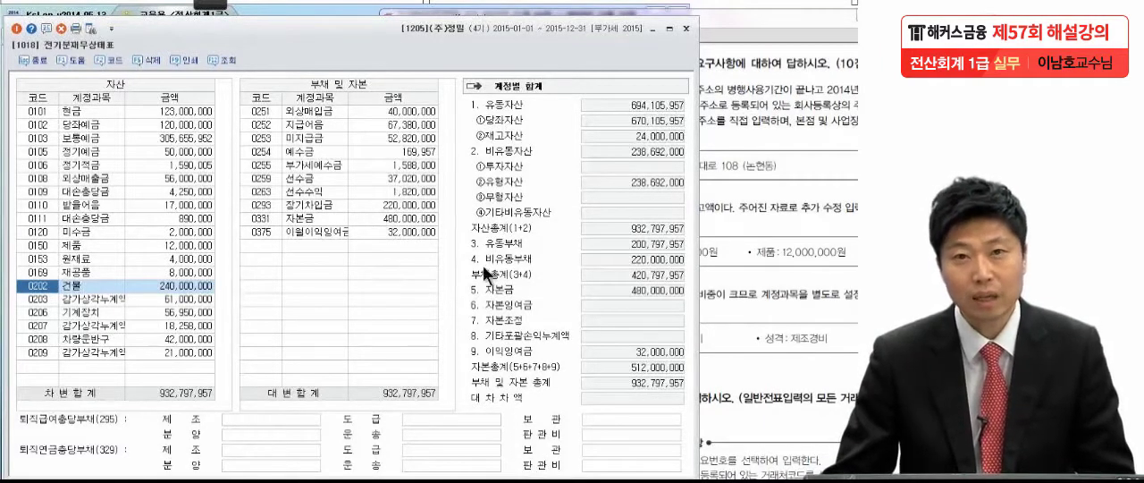
Check the retained earnings (이월이익잉여금, 0375) amount, close the prior-period balance sheet and return to the exam PDF
click(334, 233)
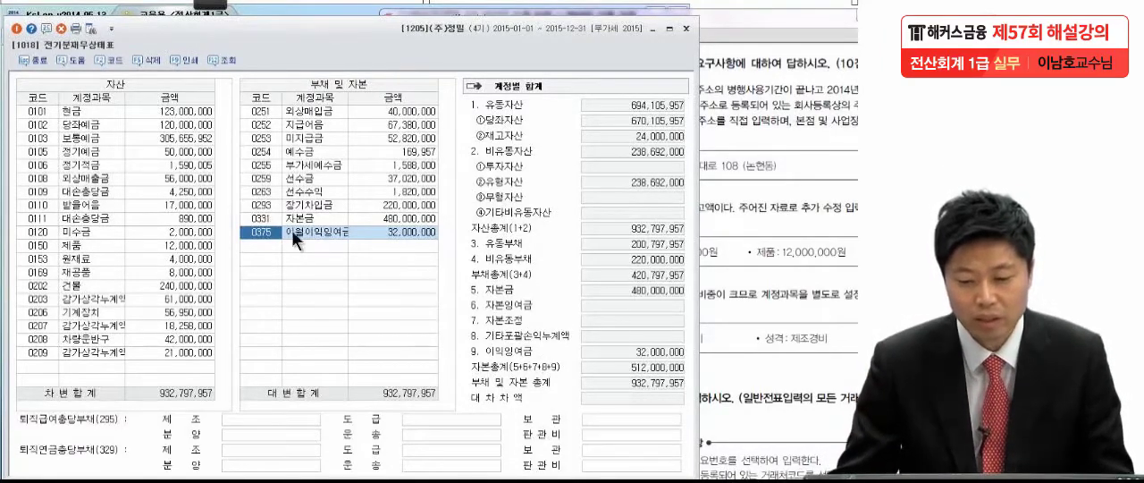
click(376, 230)
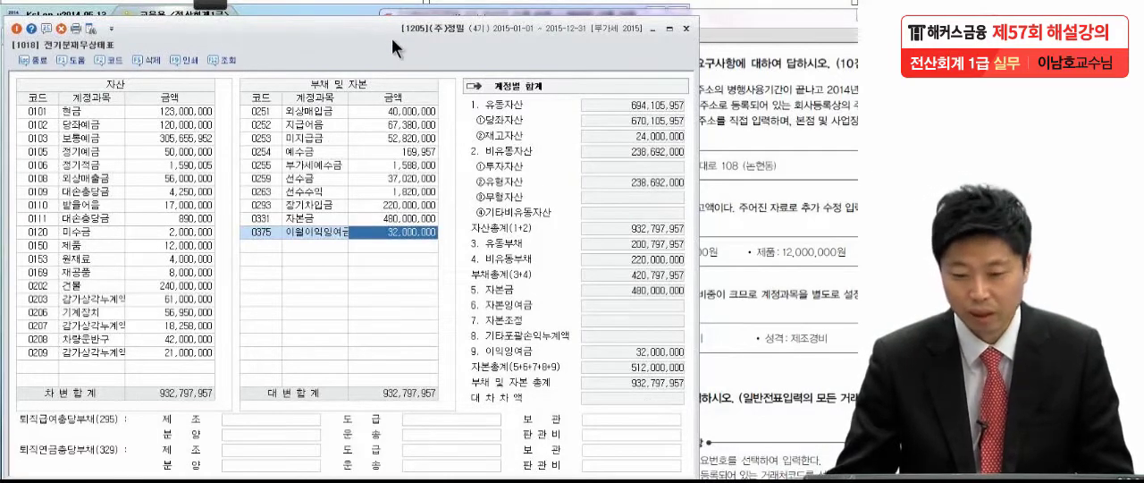
click(38, 60)
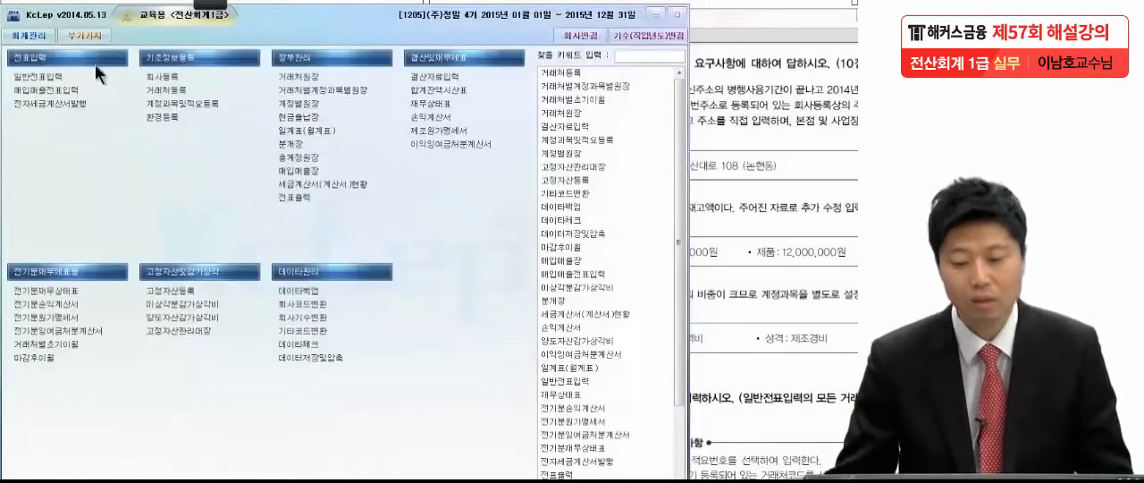
click(744, 196)
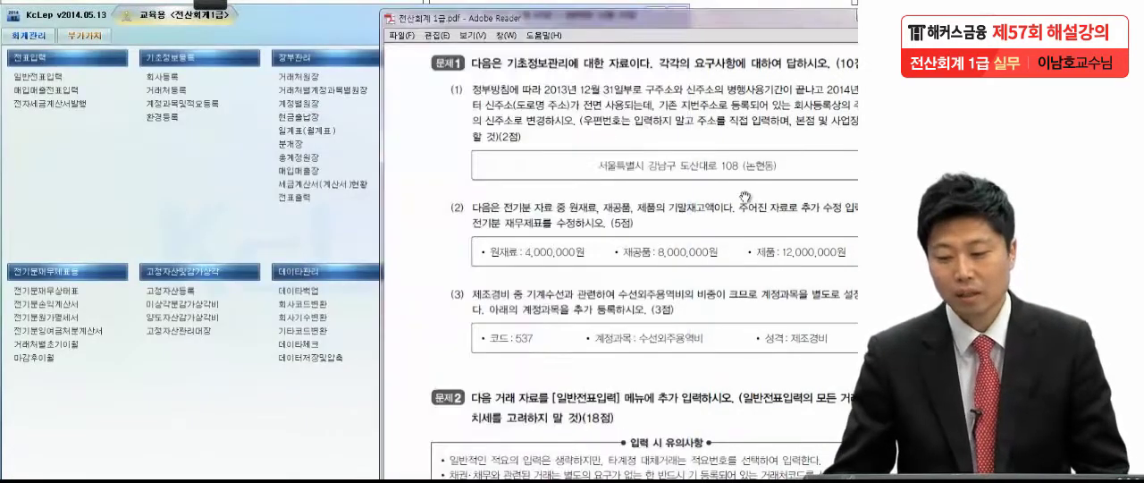
Open the prior-period cost statement (전기분원가명세서), accept the ending work-in-process update and reposition its window for review
click(27, 318)
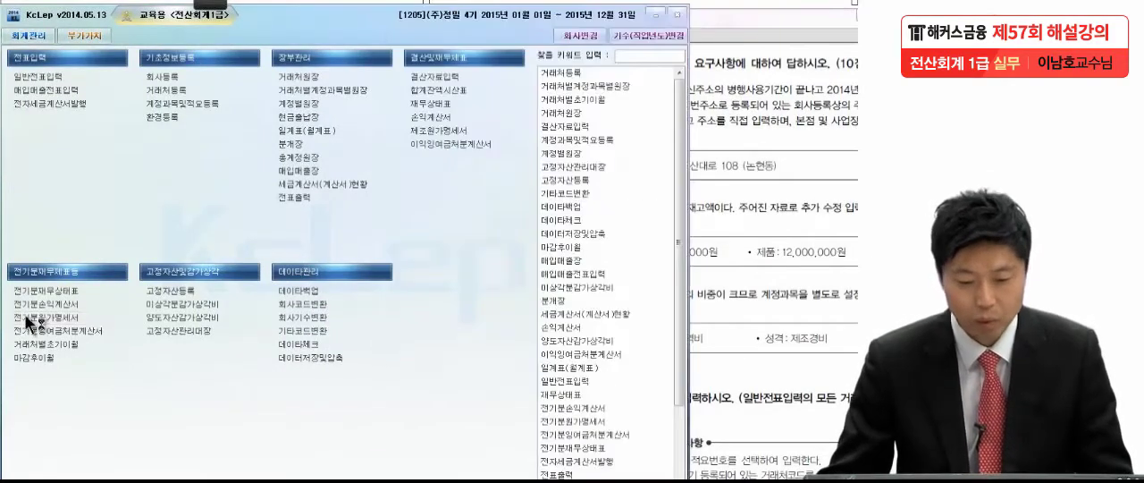
click(26, 318)
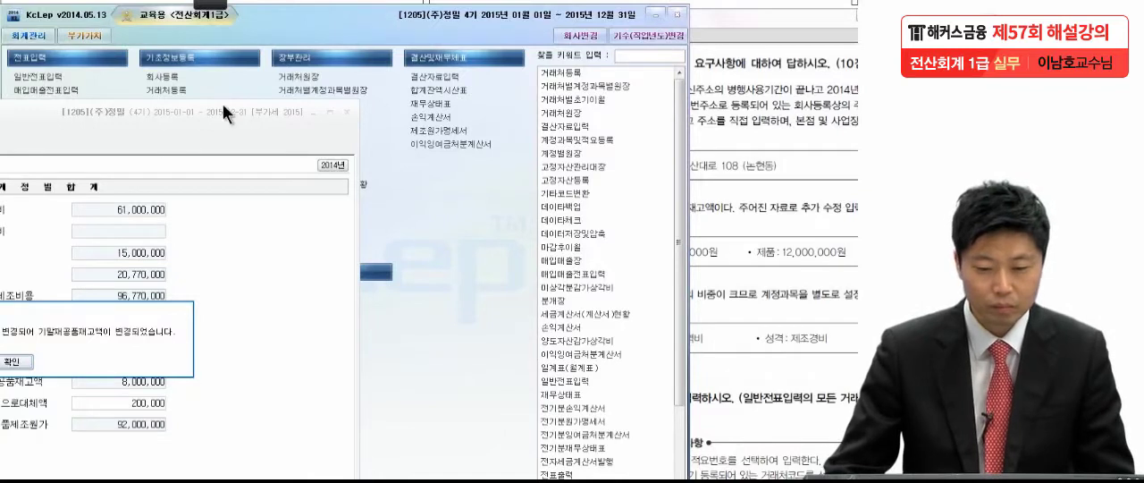
click(20, 361)
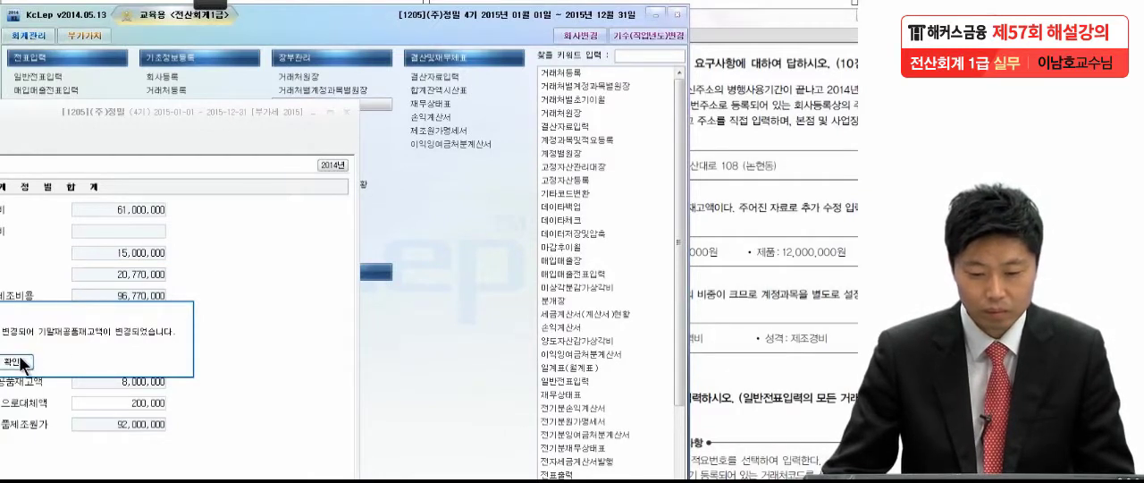
click(347, 112)
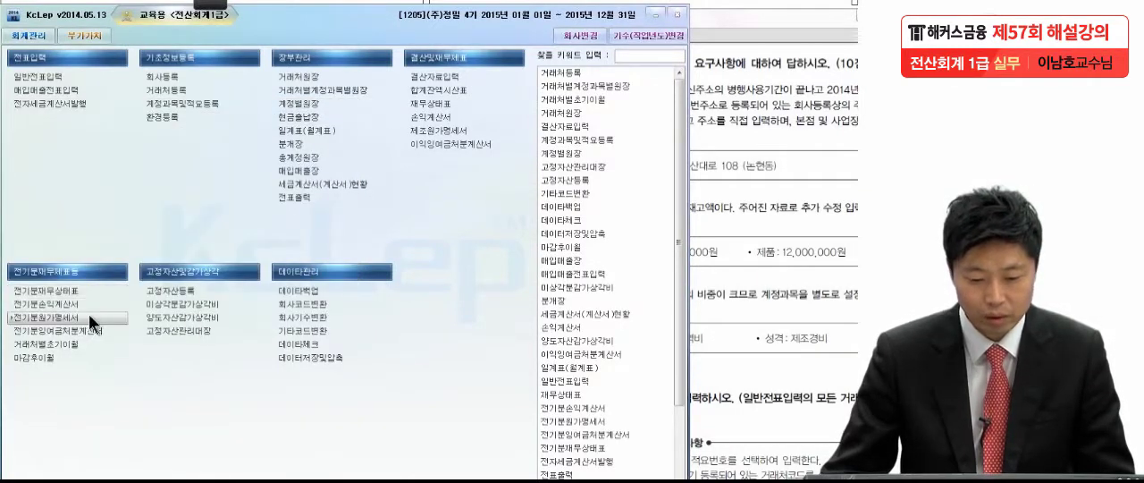
click(71, 313)
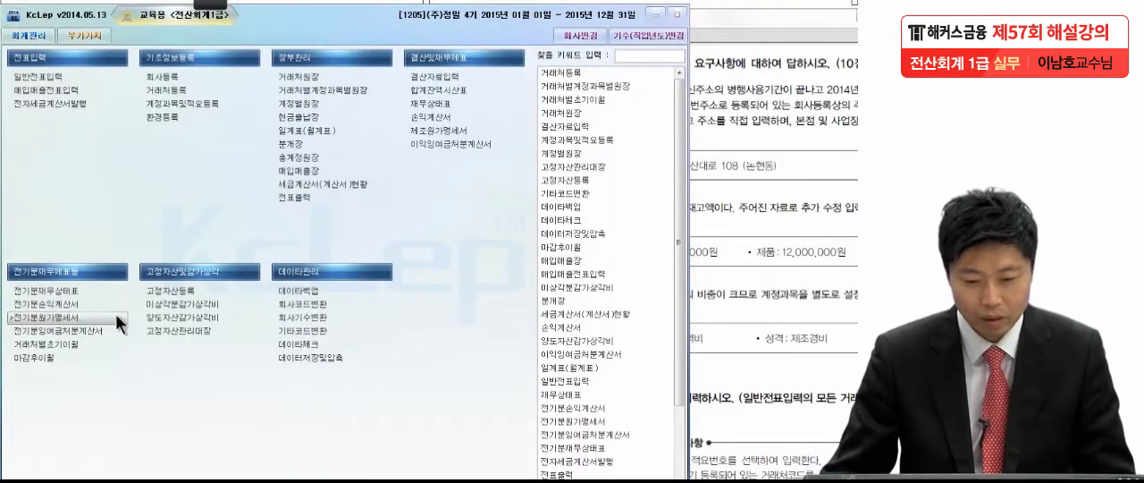
drag(580, 76, 605, 32)
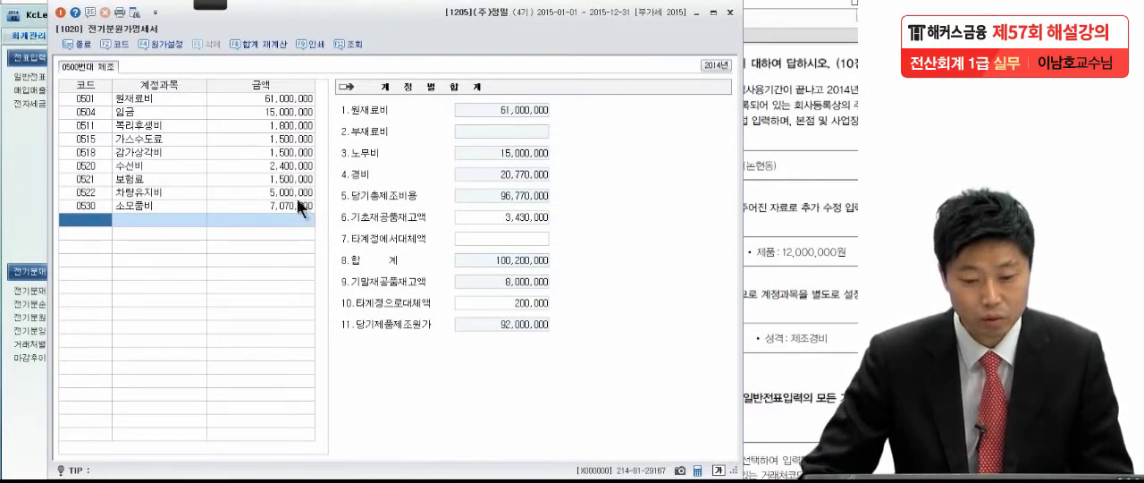
Check the ending inventory in the raw material cost (원재료비, 0501) breakdown against question (2), and close the cost statement
click(268, 112)
click(275, 164)
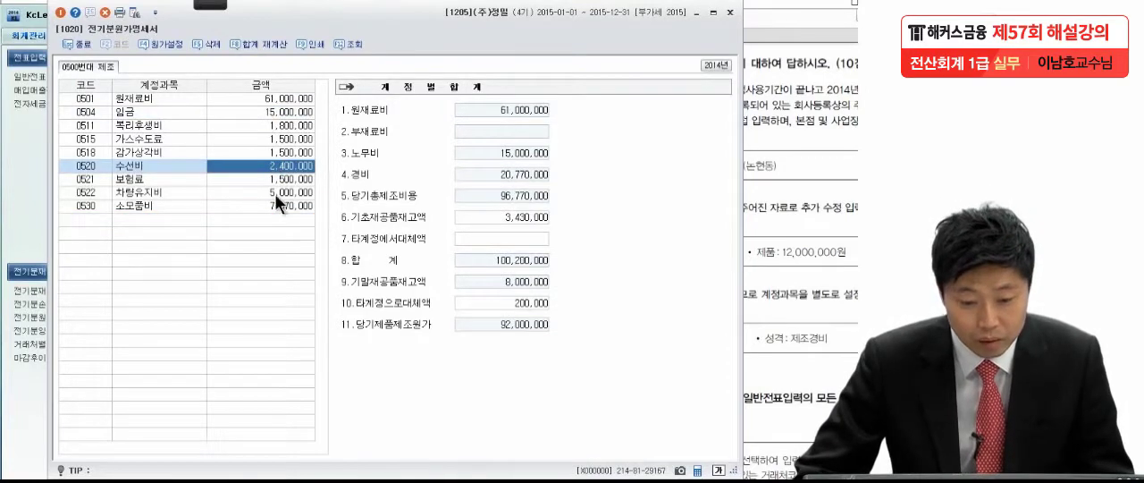
double_click(243, 99)
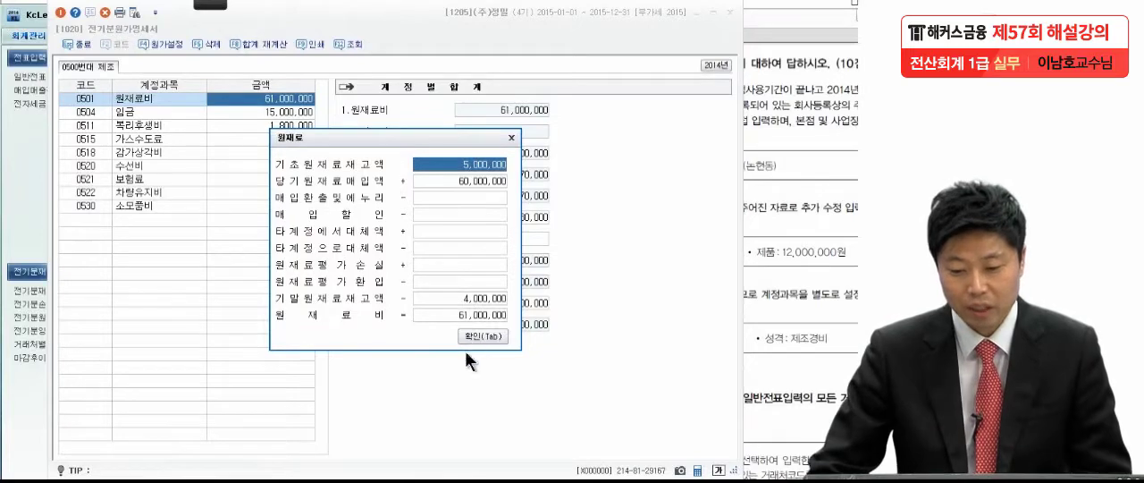
click(459, 296)
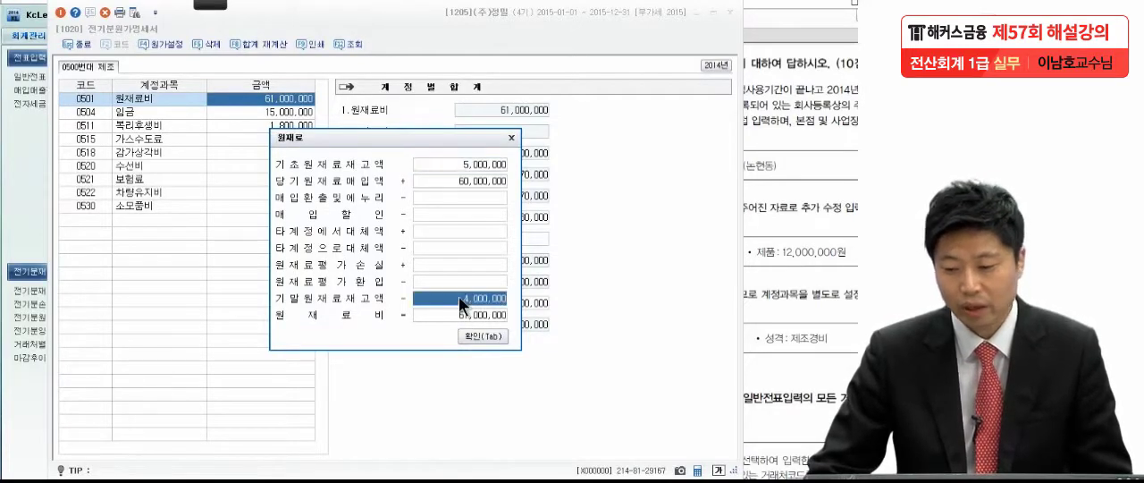
click(784, 248)
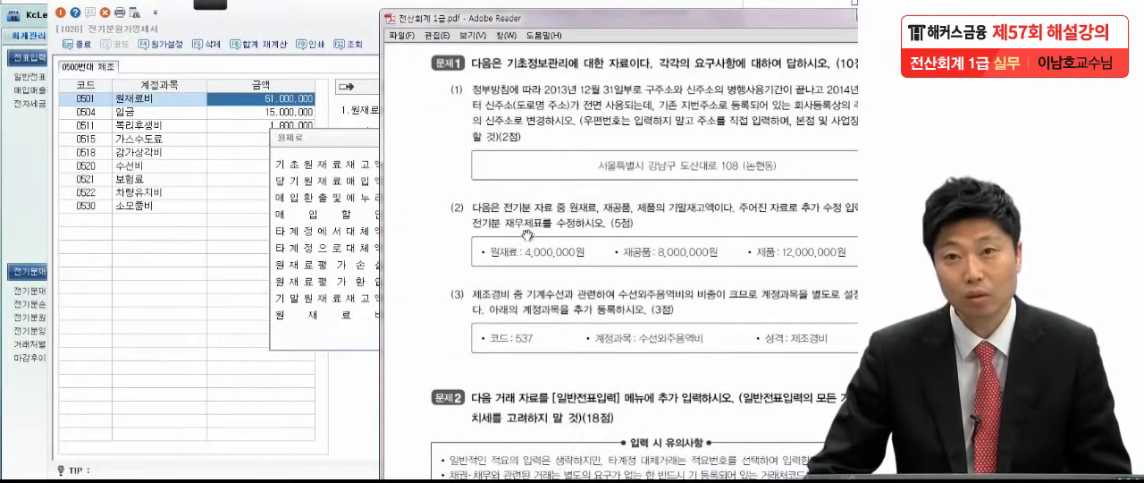
click(336, 308)
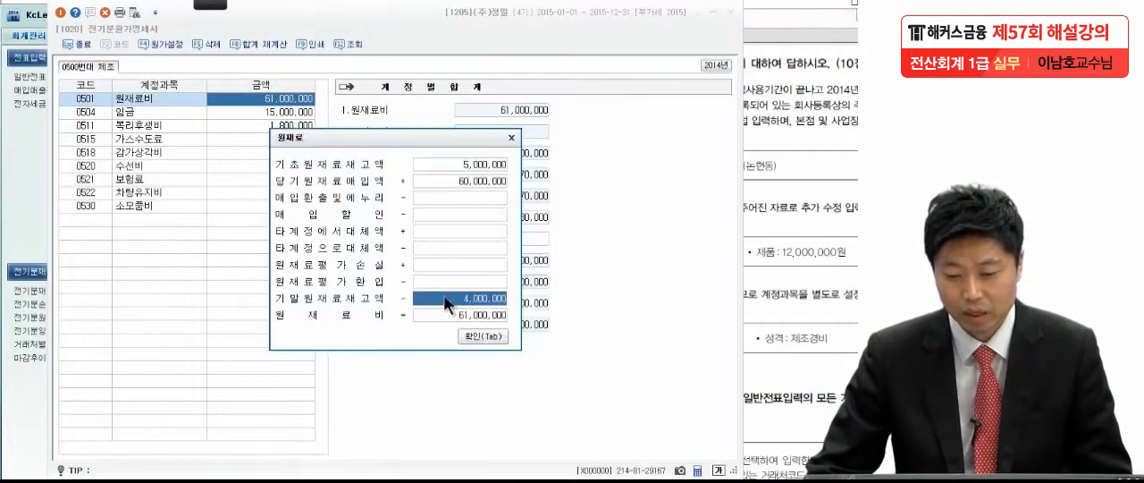
click(512, 138)
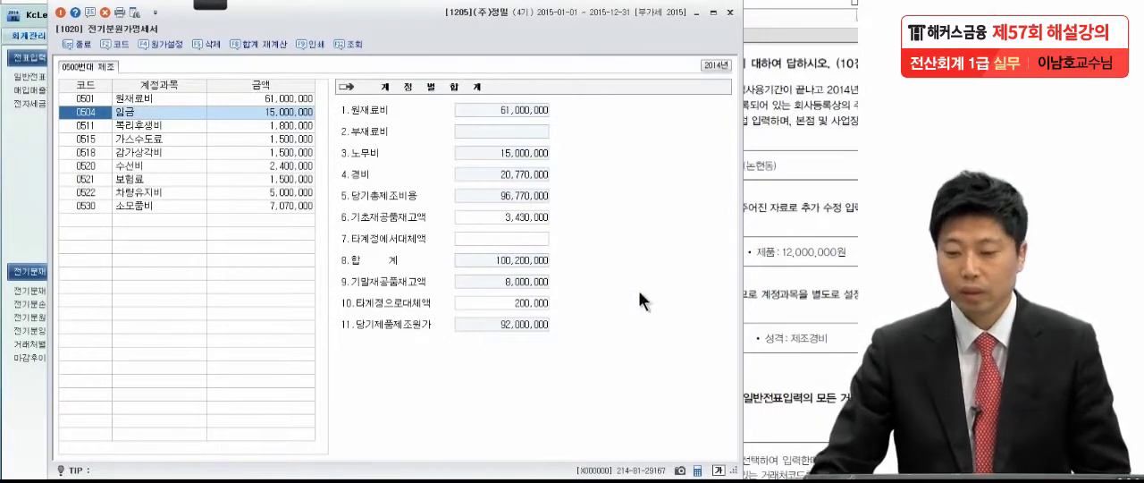
click(730, 16)
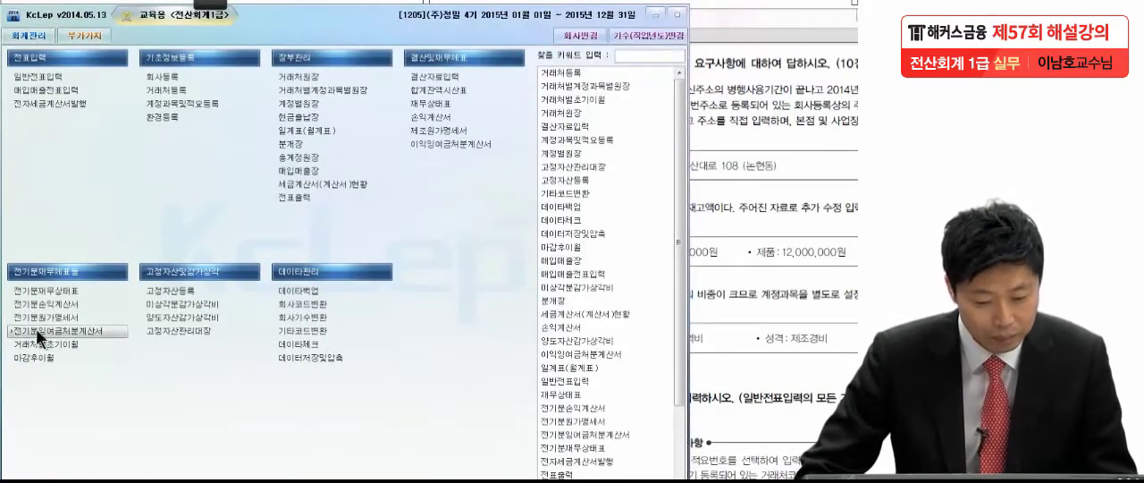
Open the prior-period income statement (전기분손익계산서), accept the balance sheet changes and open the cost of goods sold (제품매출원가, 0455) breakdown
click(51, 304)
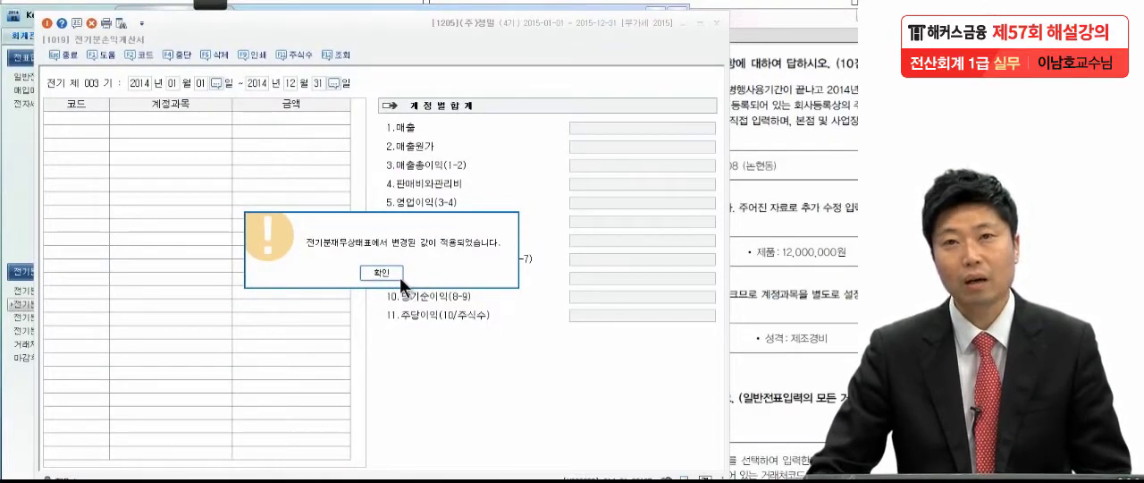
click(384, 272)
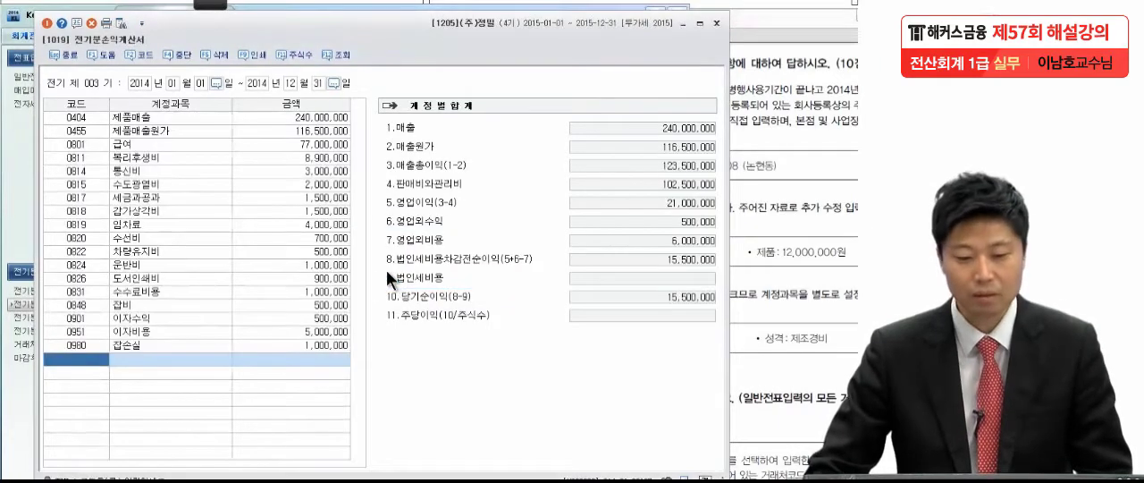
click(252, 111)
click(250, 130)
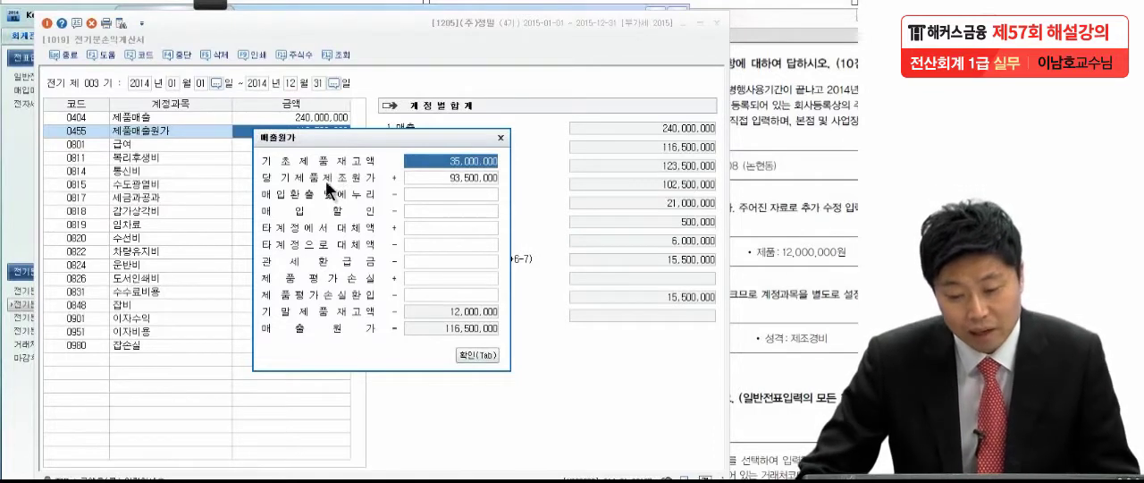
click(447, 179)
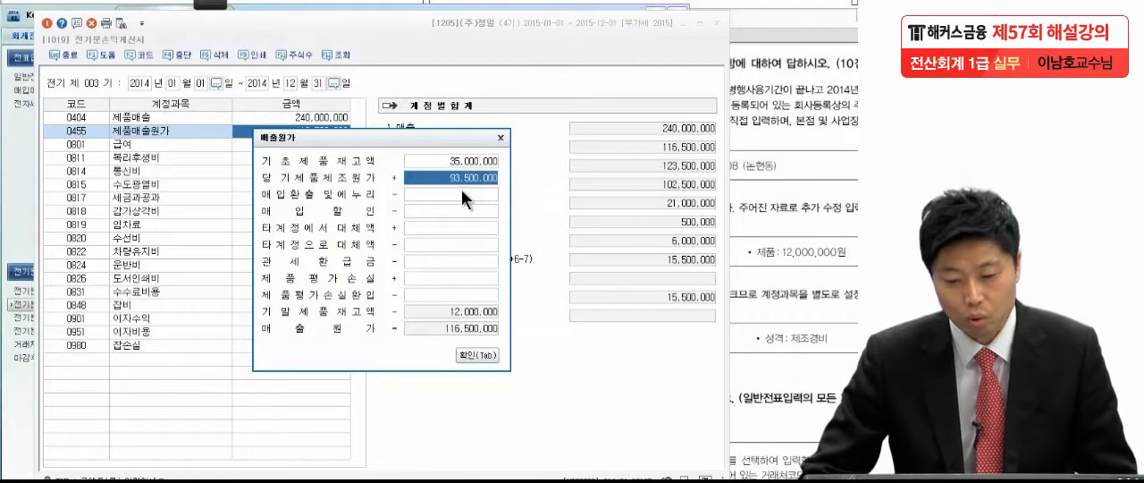
Reopen the prior-period cost statement beside the income statement and look up the cost of goods manufactured (당기제품제조원가)
click(33, 433)
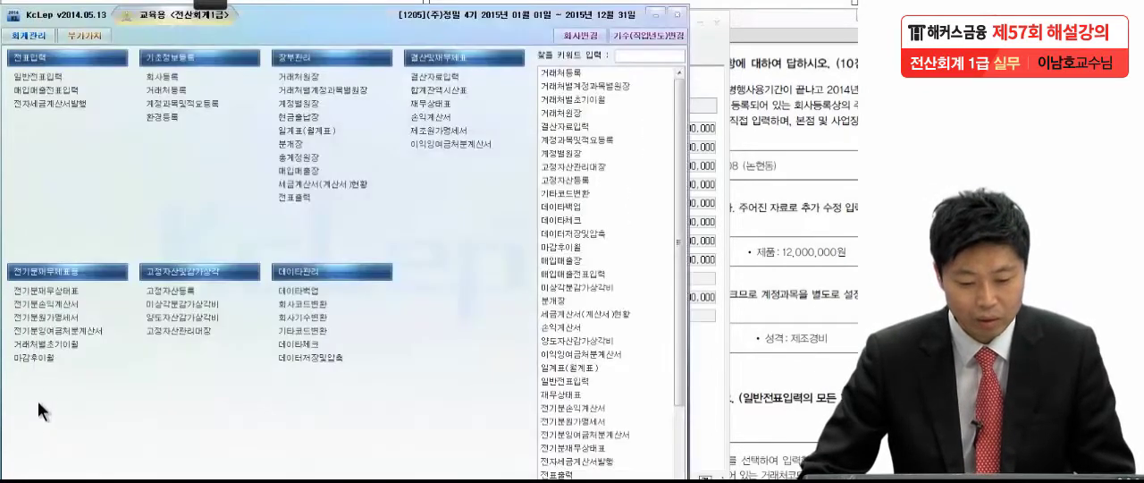
click(58, 314)
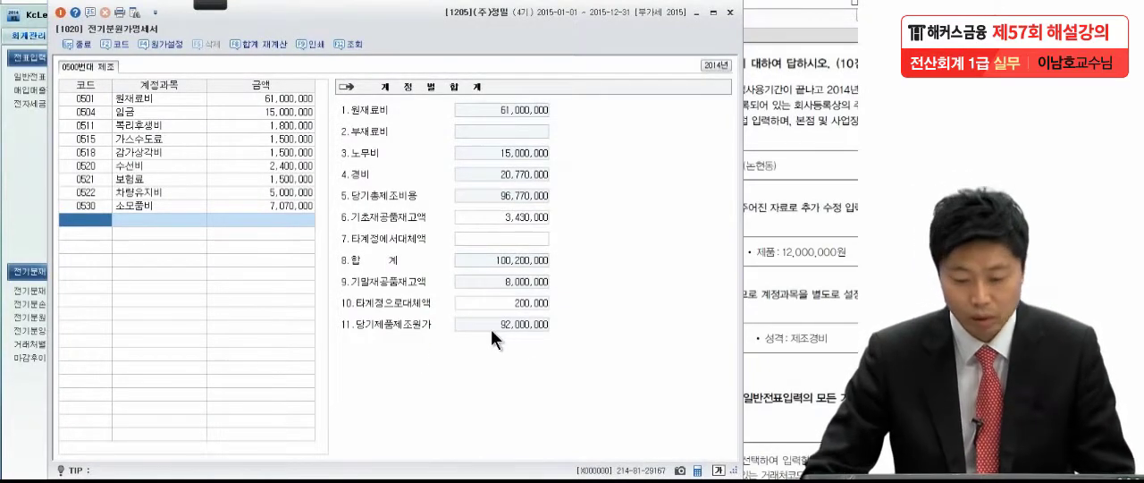
key(Escape)
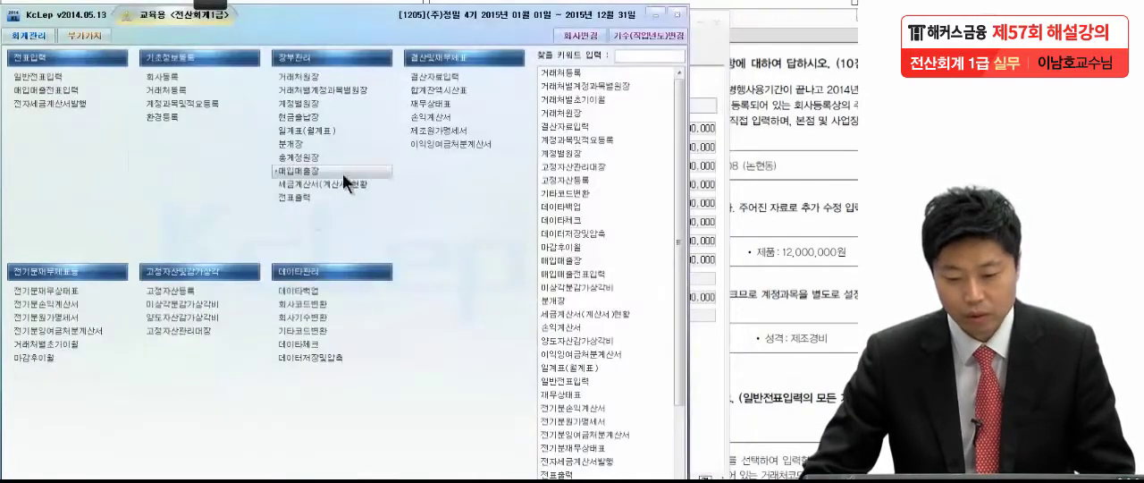
click(47, 318)
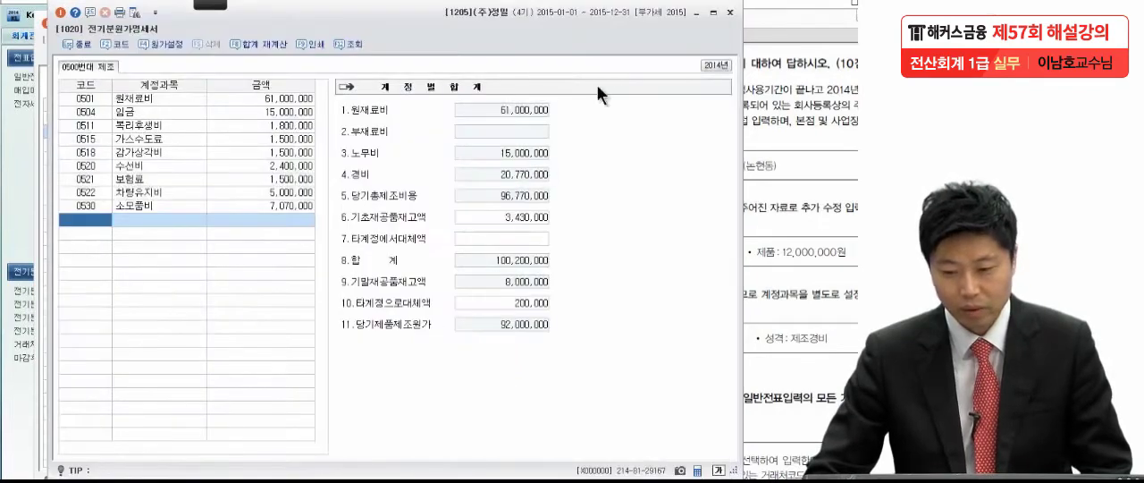
drag(581, 28, 680, 134)
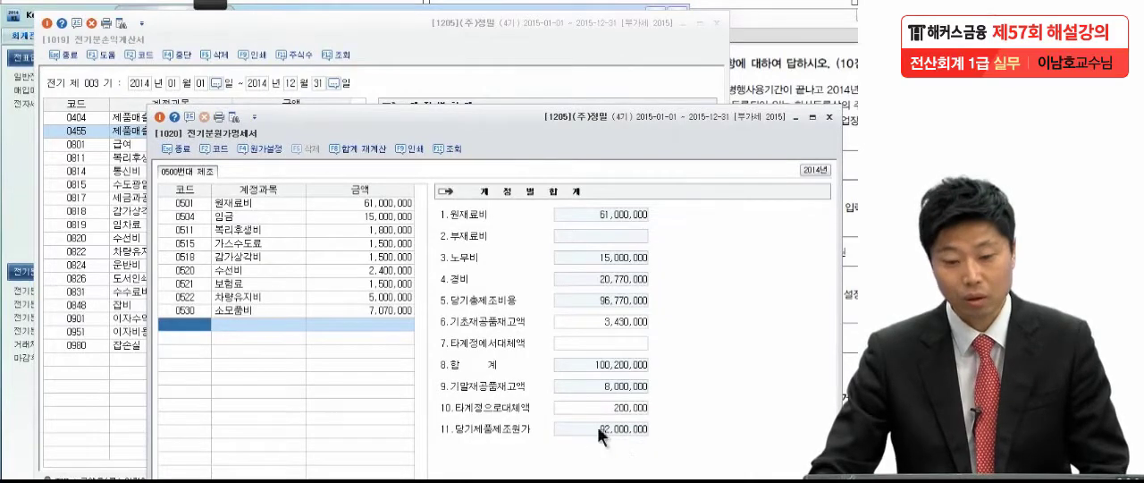
Set the cost of goods manufactured (당기제품제조원가) in the 0455 breakdown to 92,000,000 and apply it to the income statement
click(95, 249)
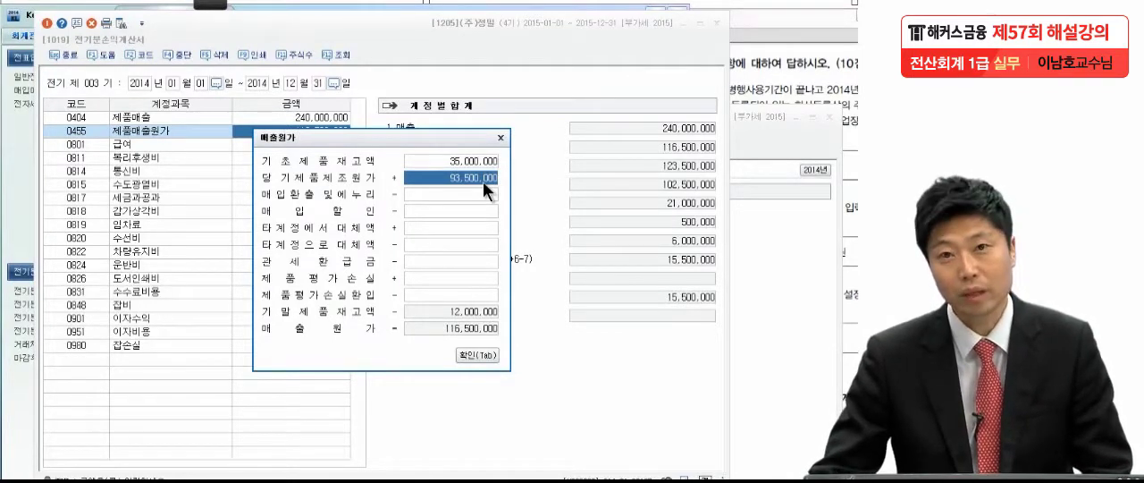
text(90000000)
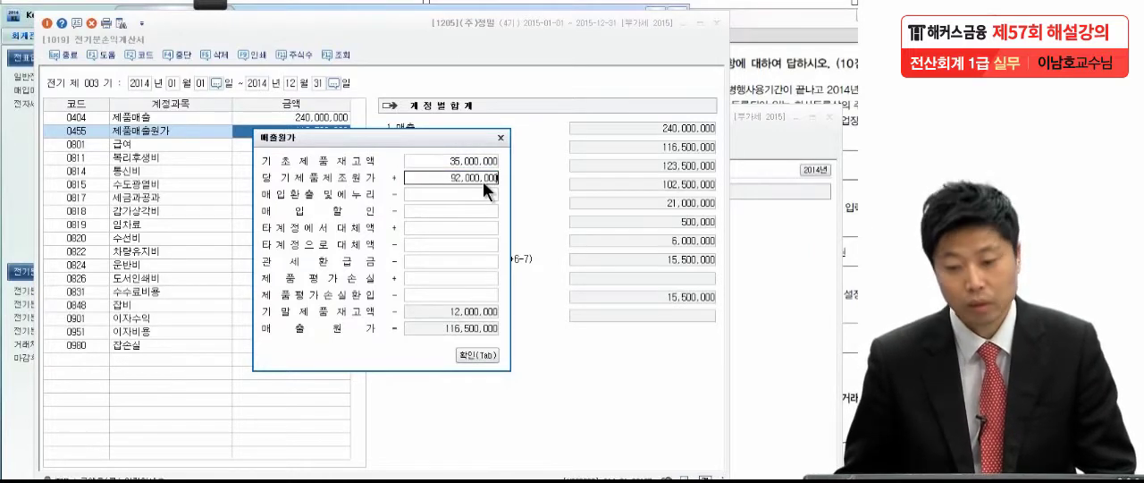
key(Return)
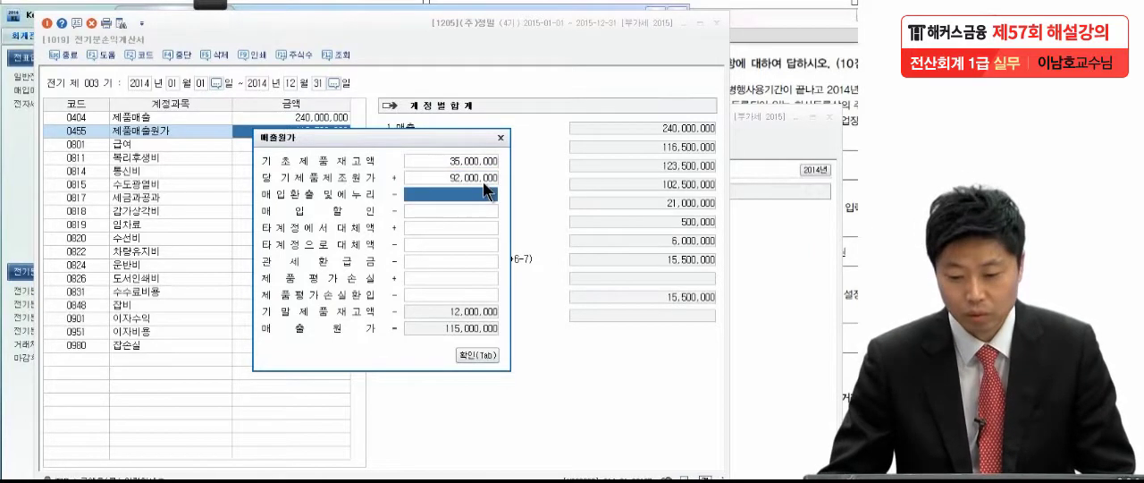
click(479, 357)
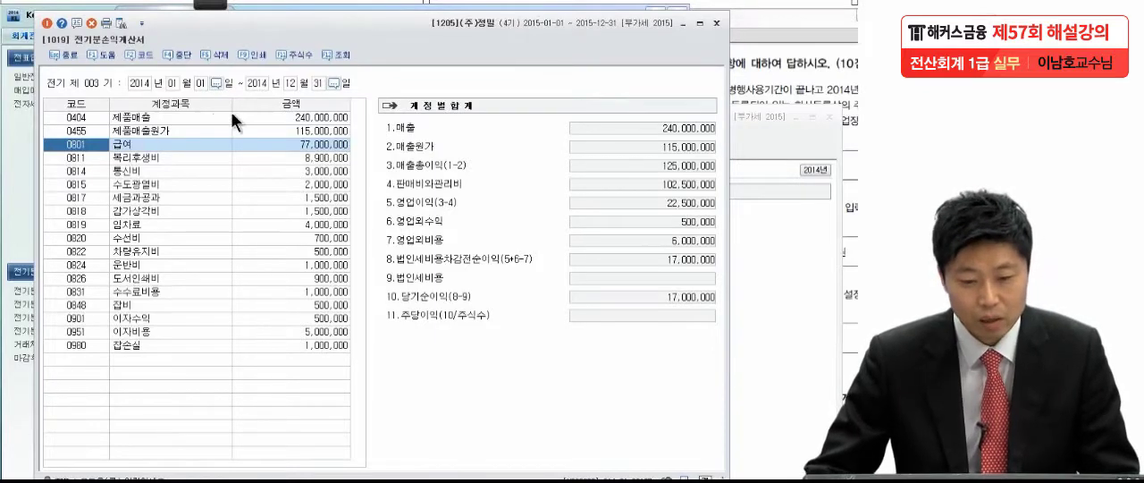
Open the prior-period retained earnings appropriation statement (전기분잉여금처분계산서) and compare its net income (당기순이익) with the prior-period income statement
key(Escape)
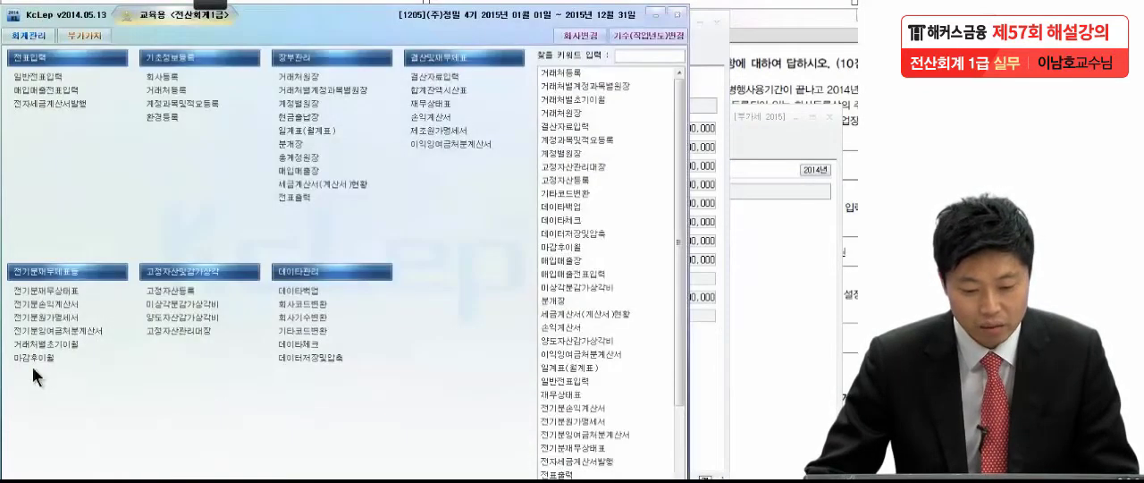
click(56, 332)
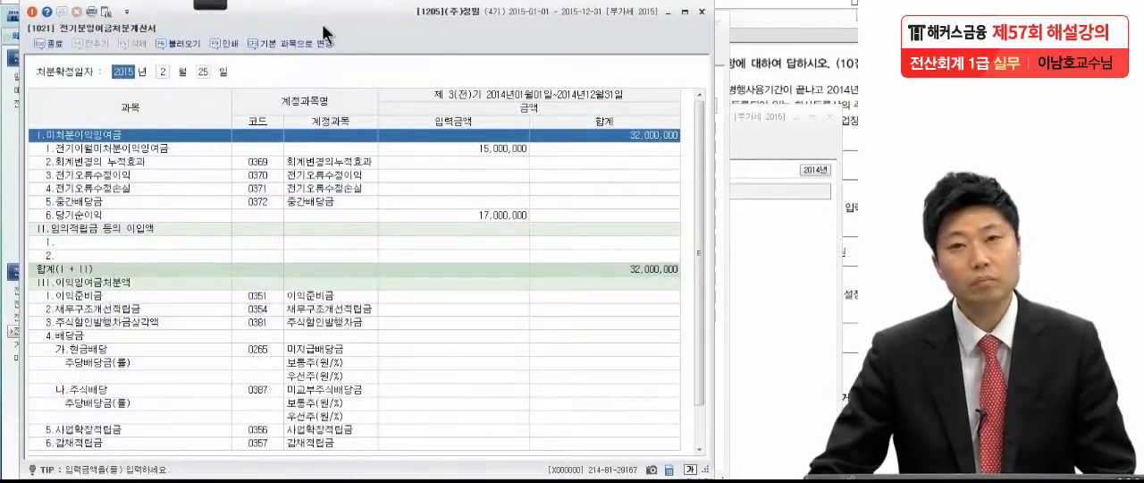
drag(324, 34, 377, 34)
click(40, 317)
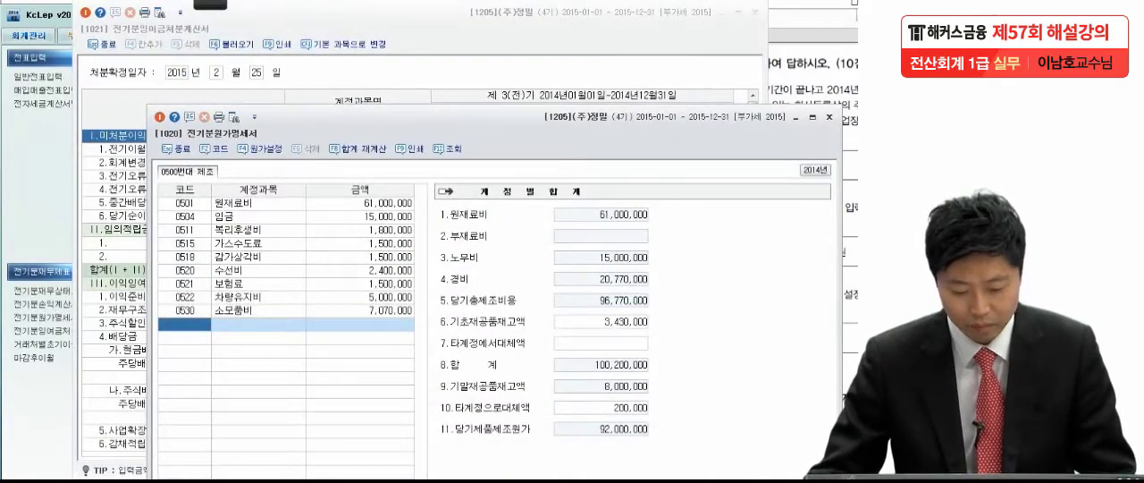
click(40, 304)
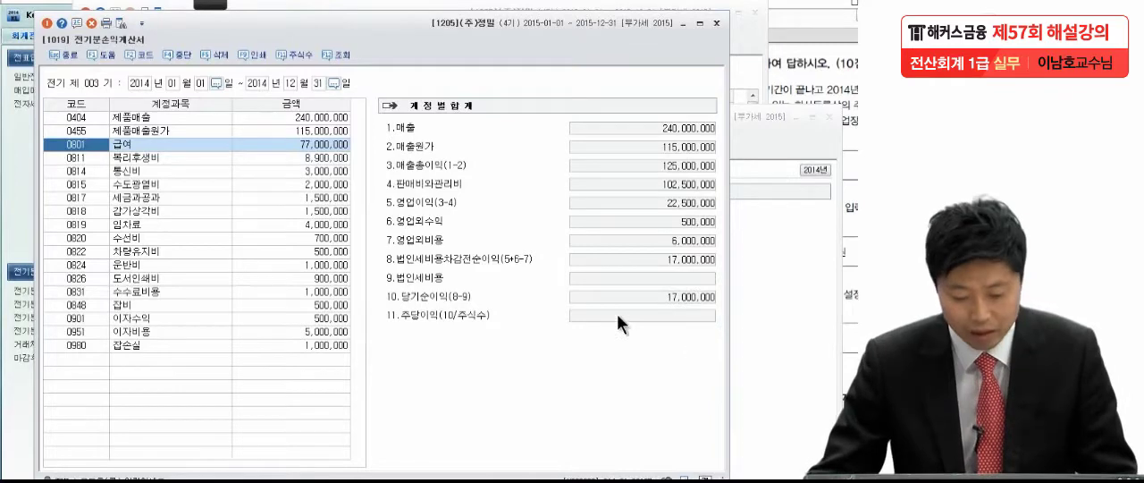
click(25, 331)
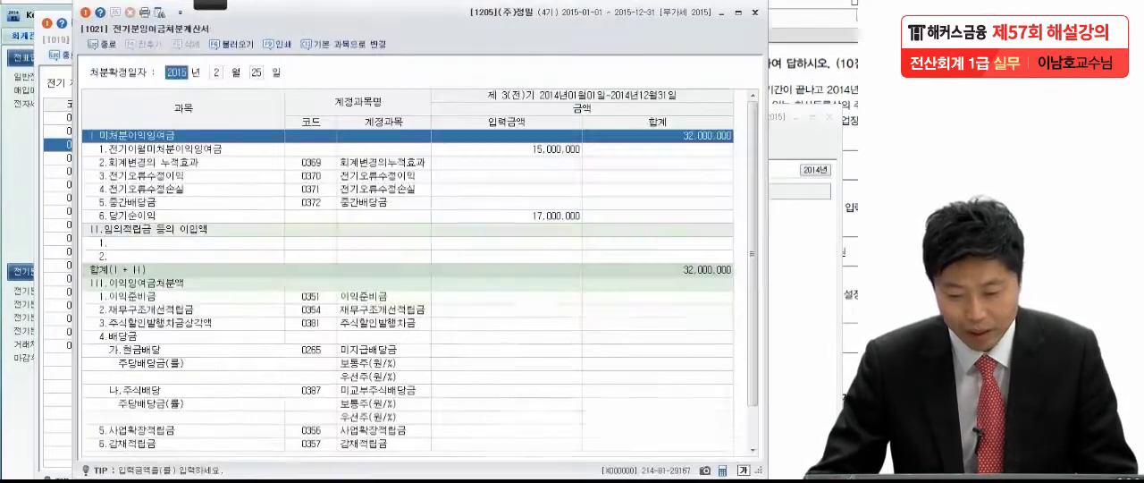
Check the unappropriated retained earnings (미처분이익잉여금) total against 이월이익잉여금 (0375) in the prior-period balance sheet
click(470, 212)
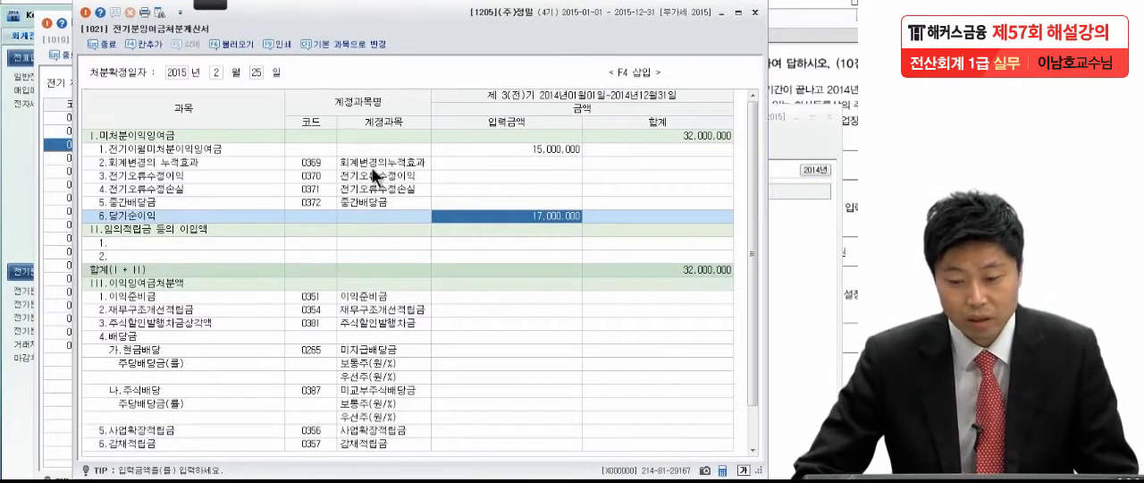
click(532, 149)
click(653, 140)
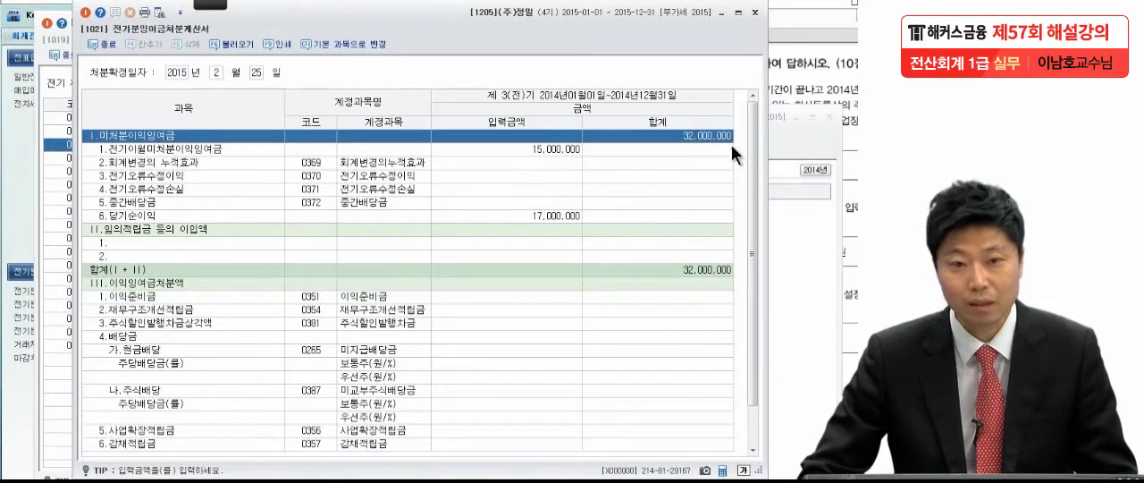
click(17, 427)
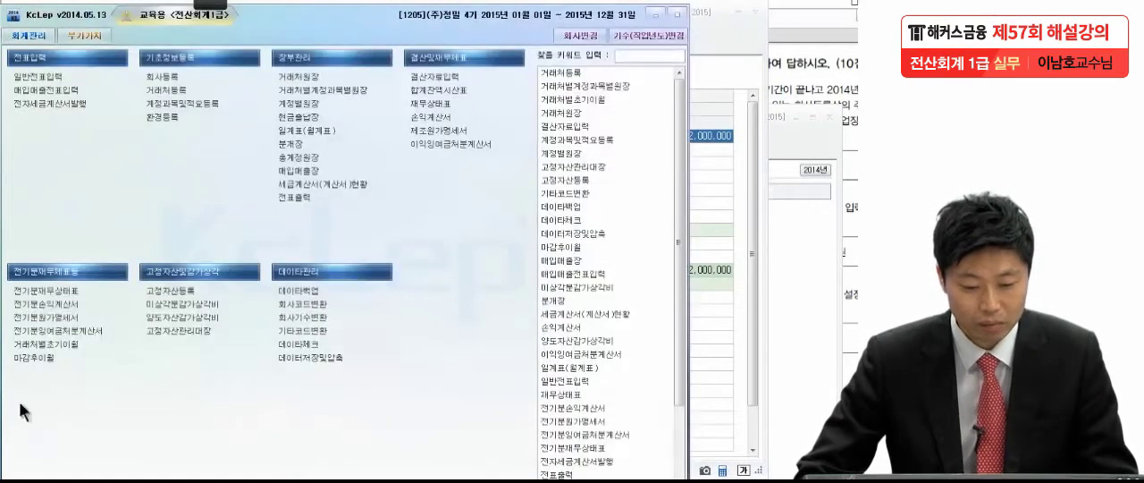
click(60, 291)
click(399, 231)
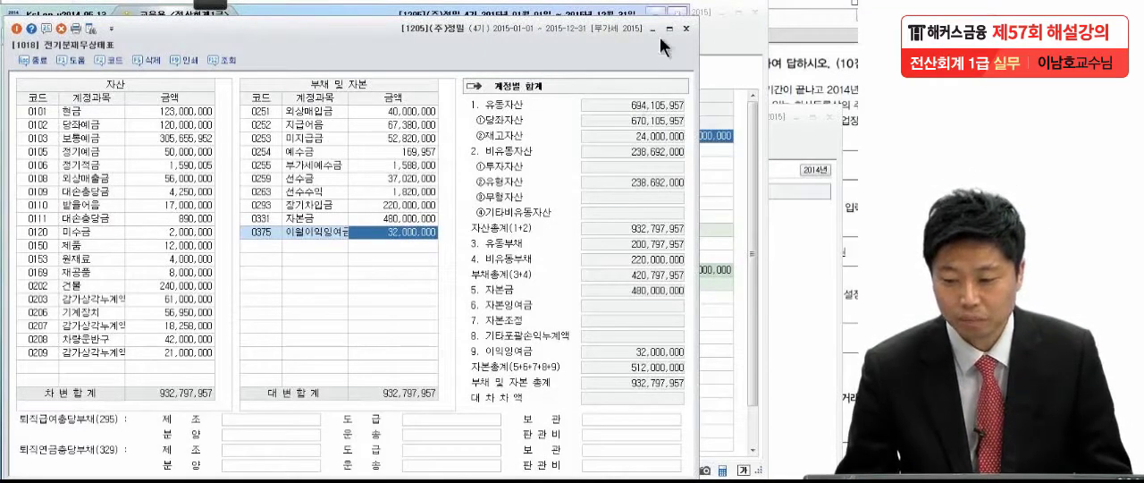
Close all the open prior-period financial statement windows
click(686, 31)
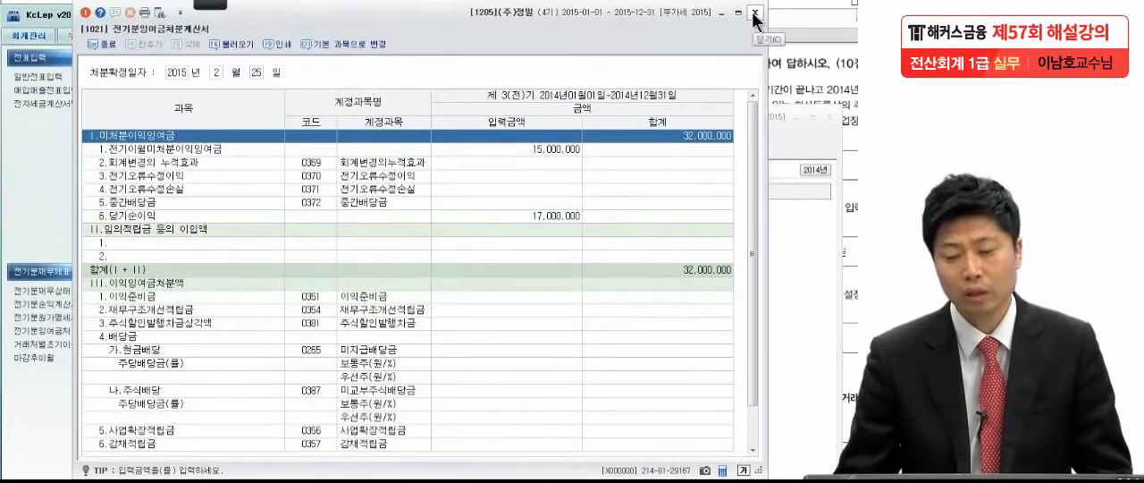
click(753, 13)
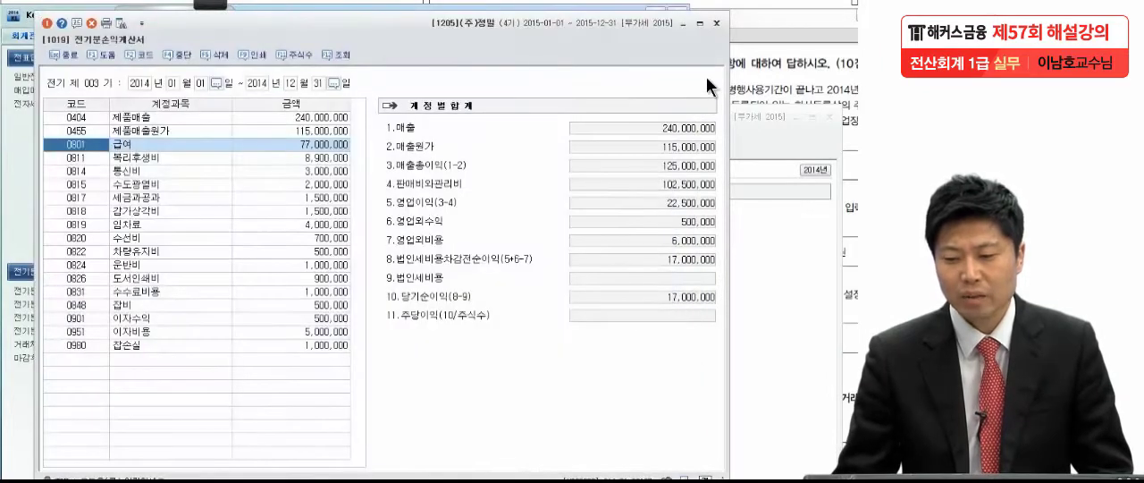
click(716, 23)
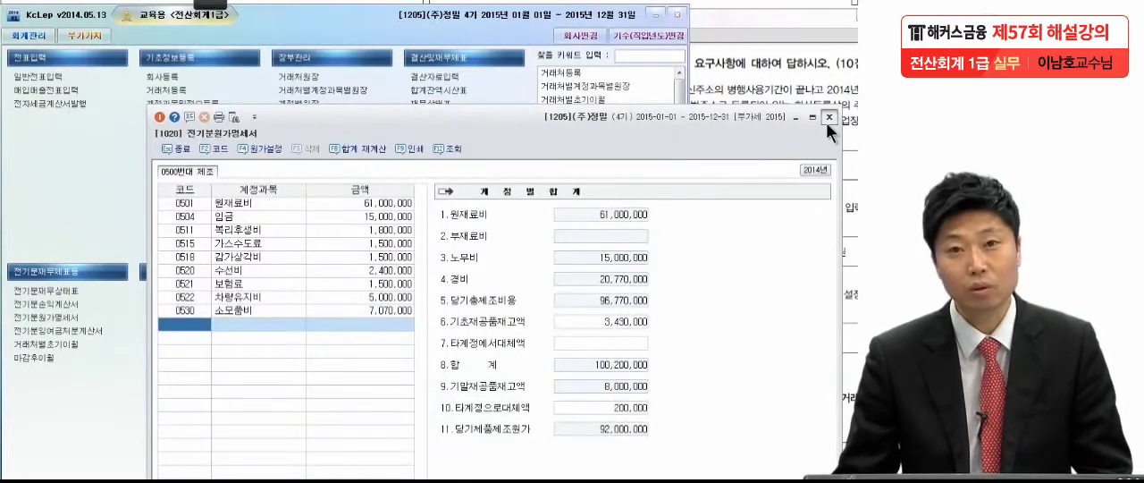
click(828, 118)
Switch to the exam PDF in Adobe Reader and read problem 1 item (3) about adding an account
click(772, 210)
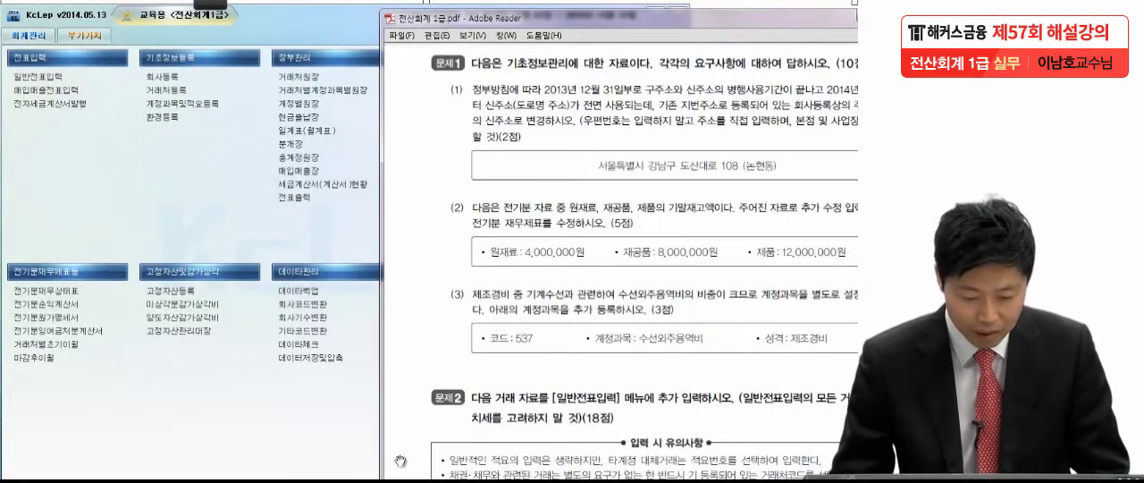
scroll(565, 358, down, 3)
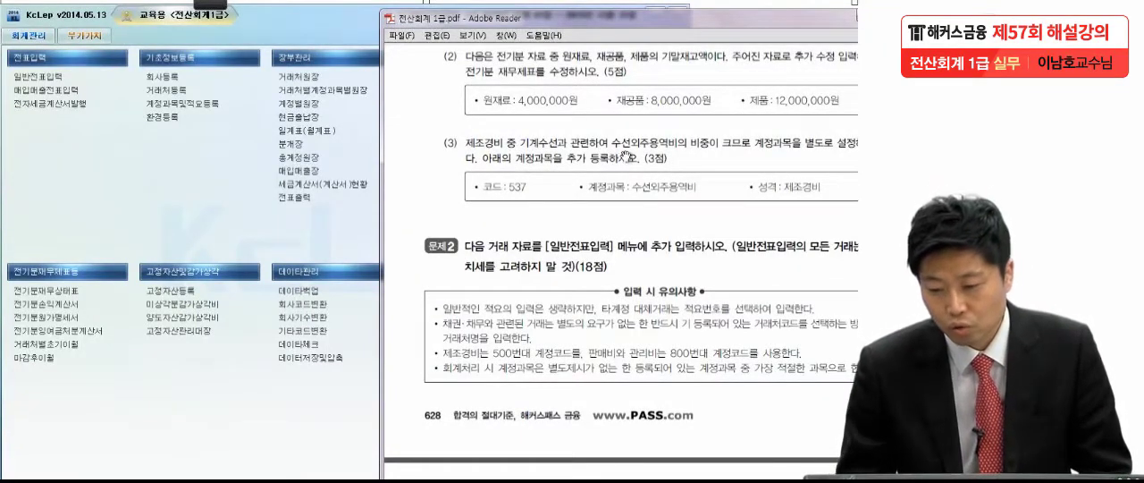
drag(703, 169, 663, 162)
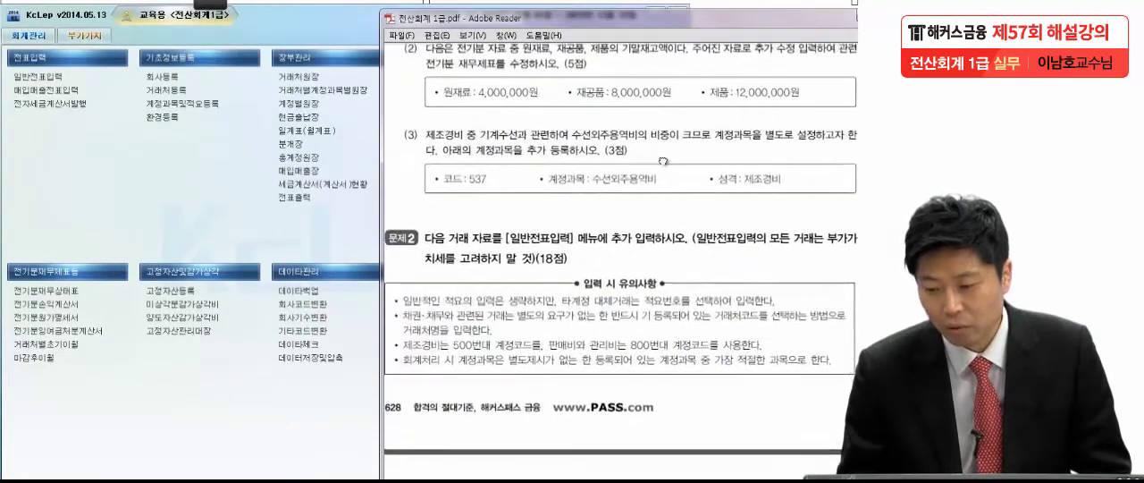
Switch to KcLep, open account title registration (계정과목및적요등록) and go to account code 537
click(180, 100)
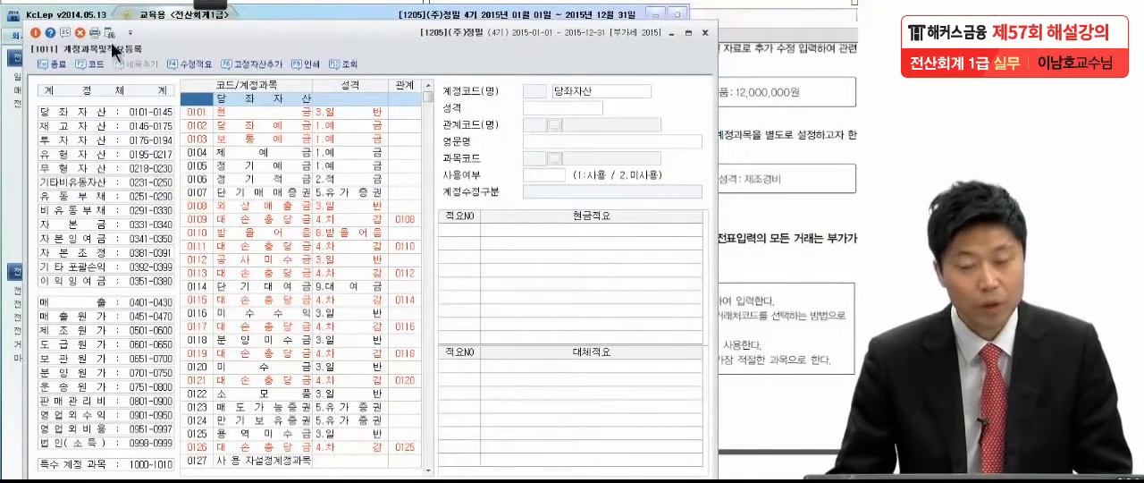
click(765, 138)
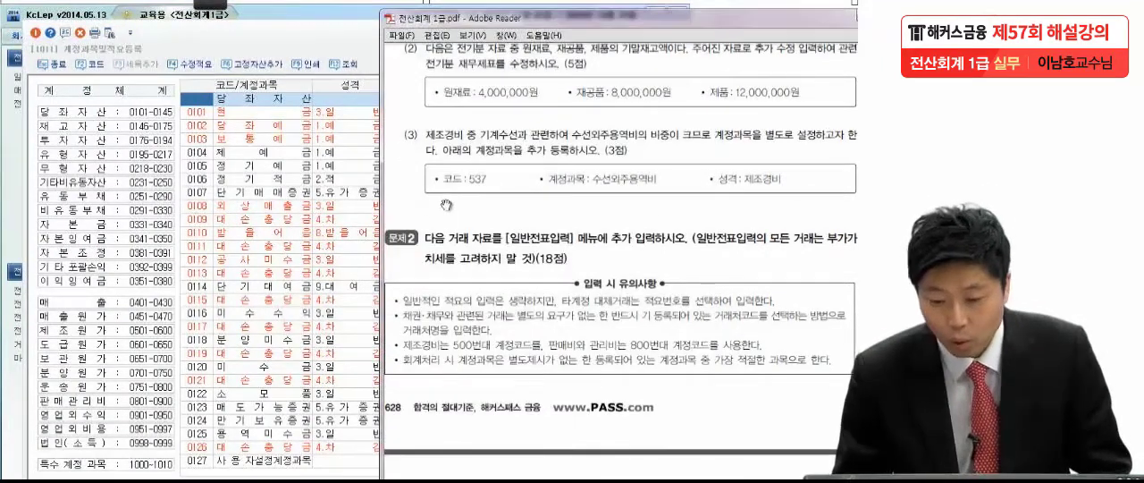
click(204, 101)
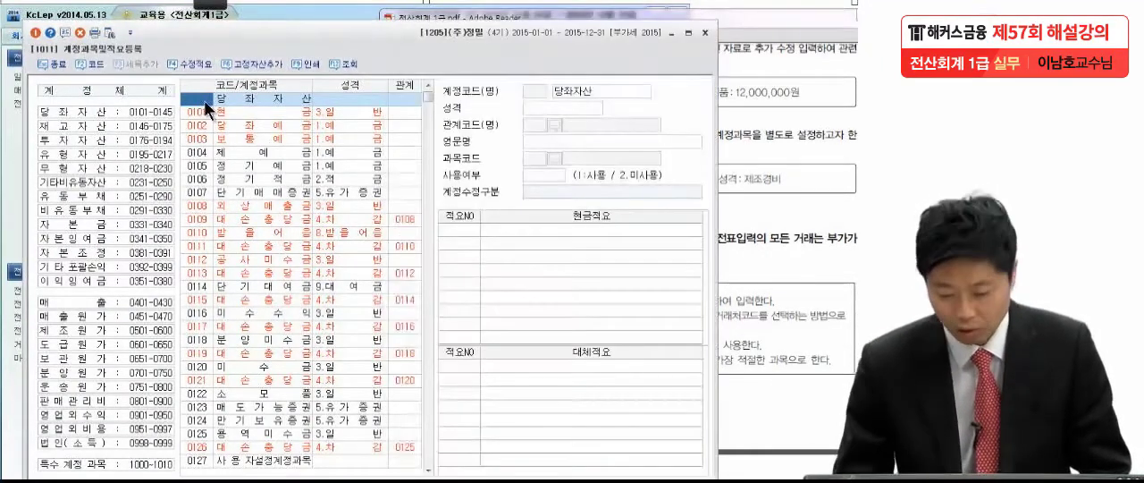
text(537)
key(Return)
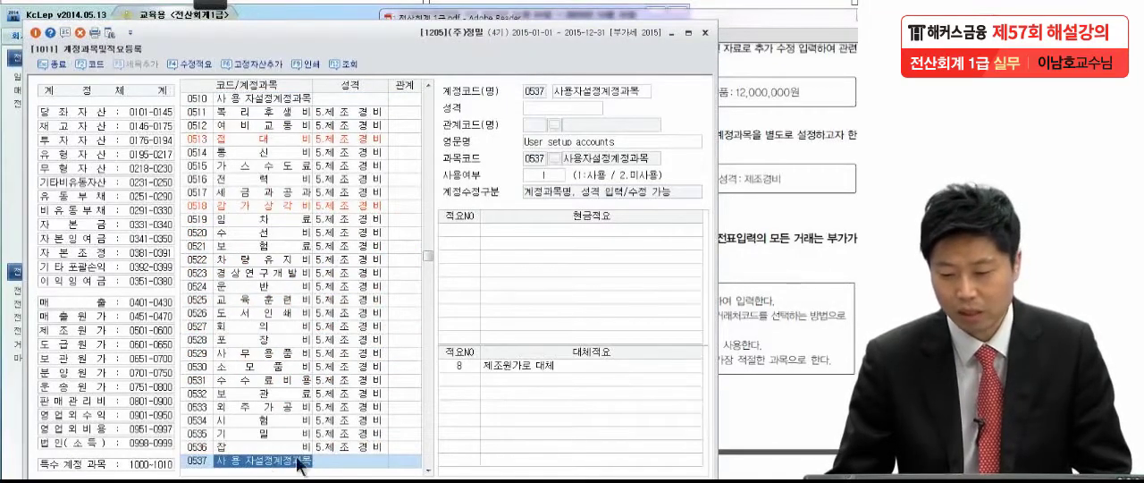
Place the account registration window beside the exam PDF and rename account 0537 as 수선외주용역비
click(747, 260)
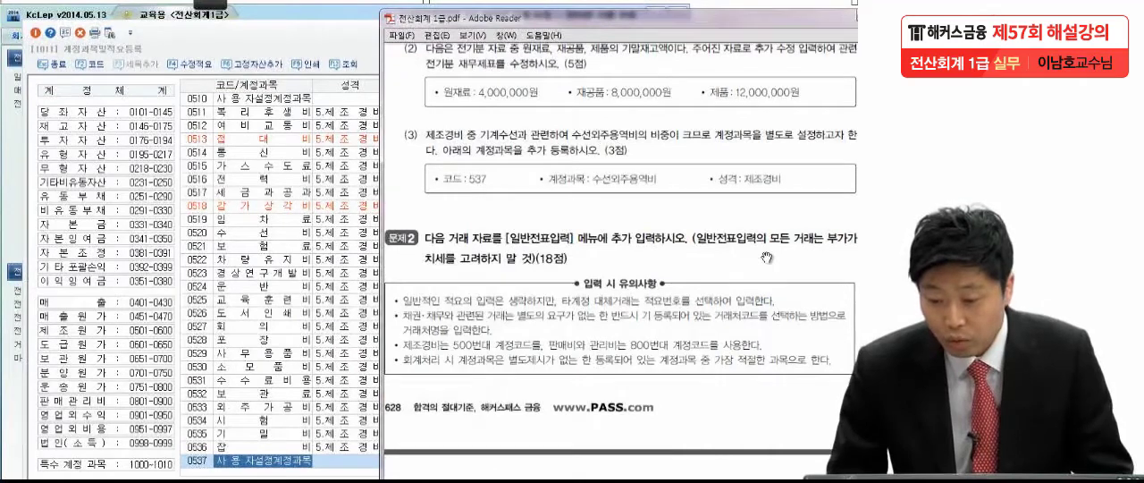
click(257, 460)
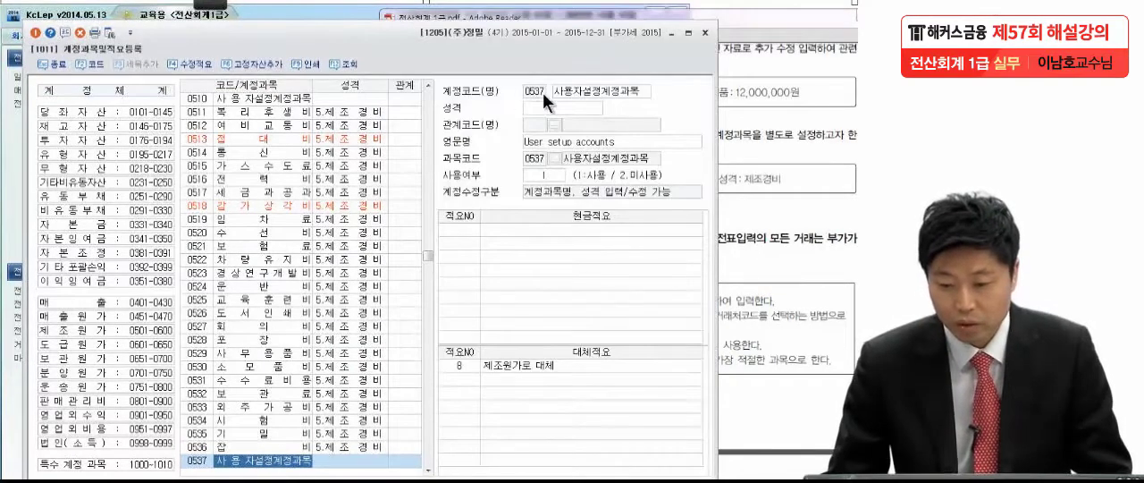
click(565, 90)
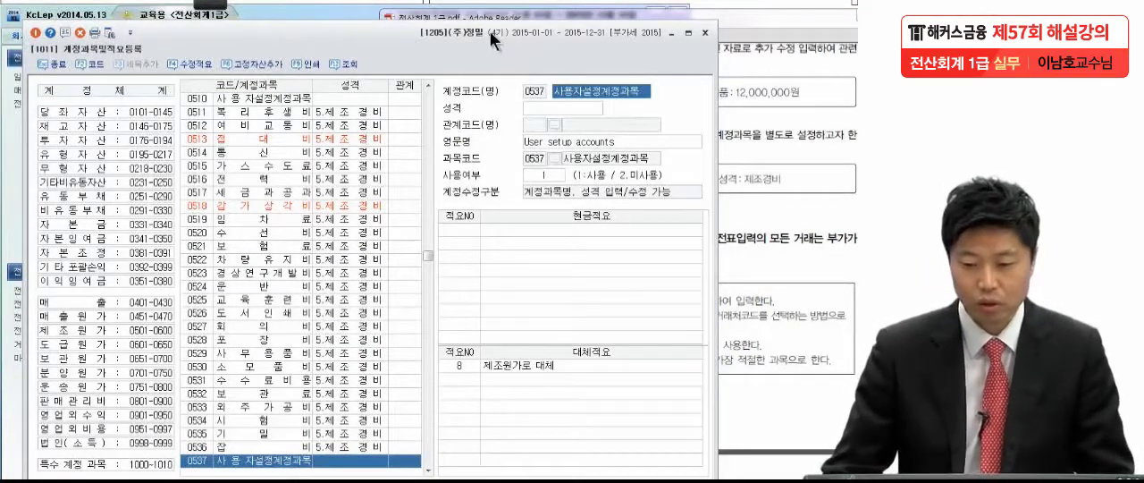
drag(484, 36, 192, 30)
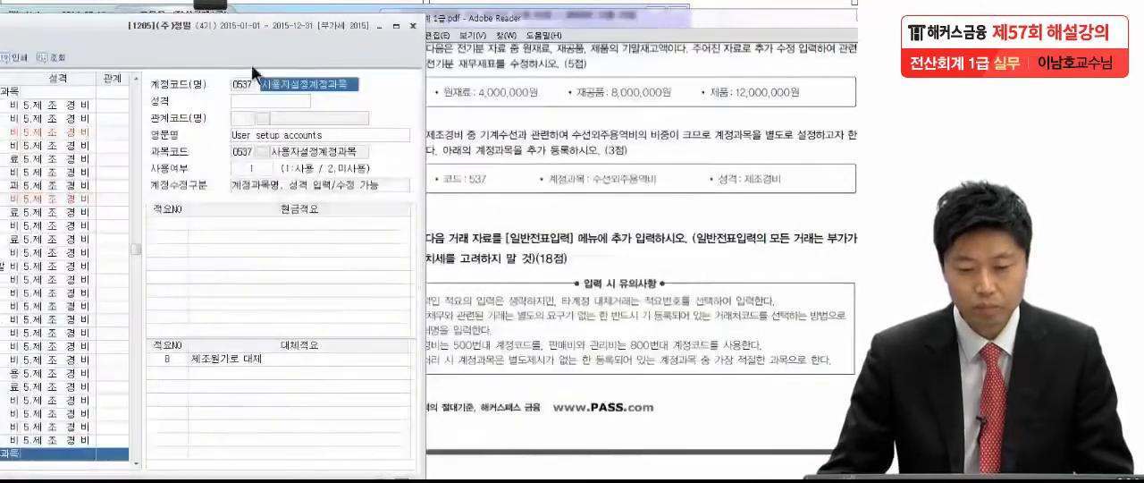
drag(274, 40, 214, 44)
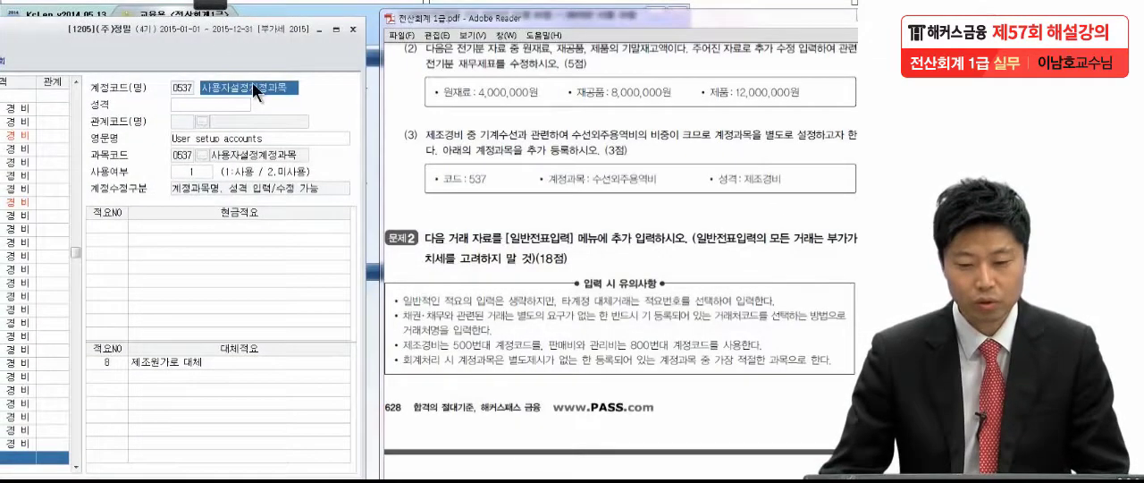
key(BackSpace)
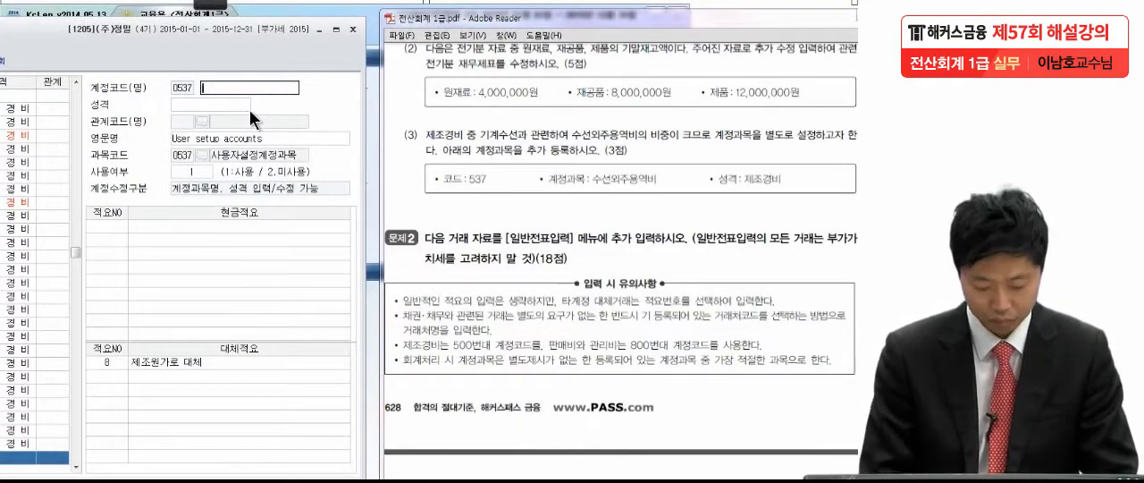
text(수선)
text(외주요)
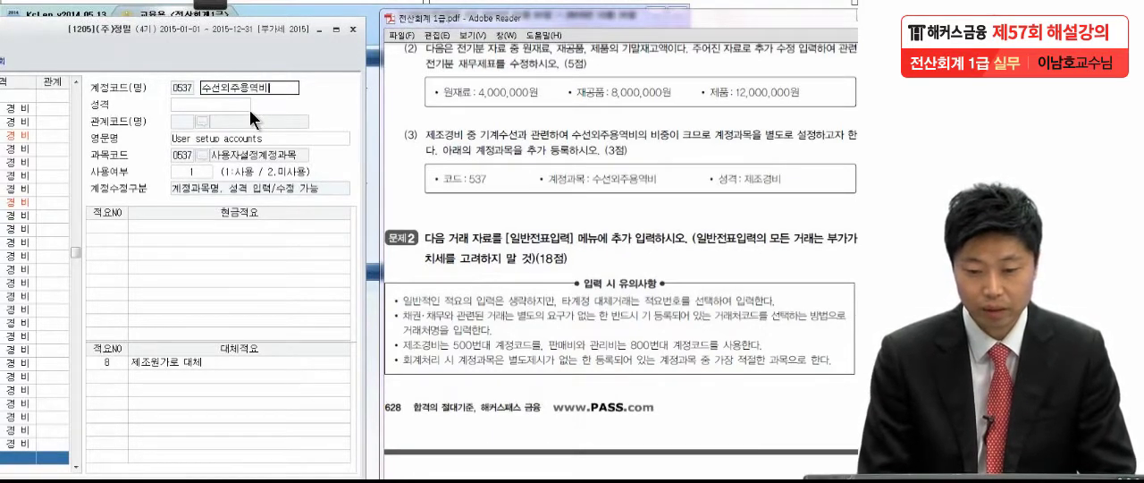
text(역비)
key(Return)
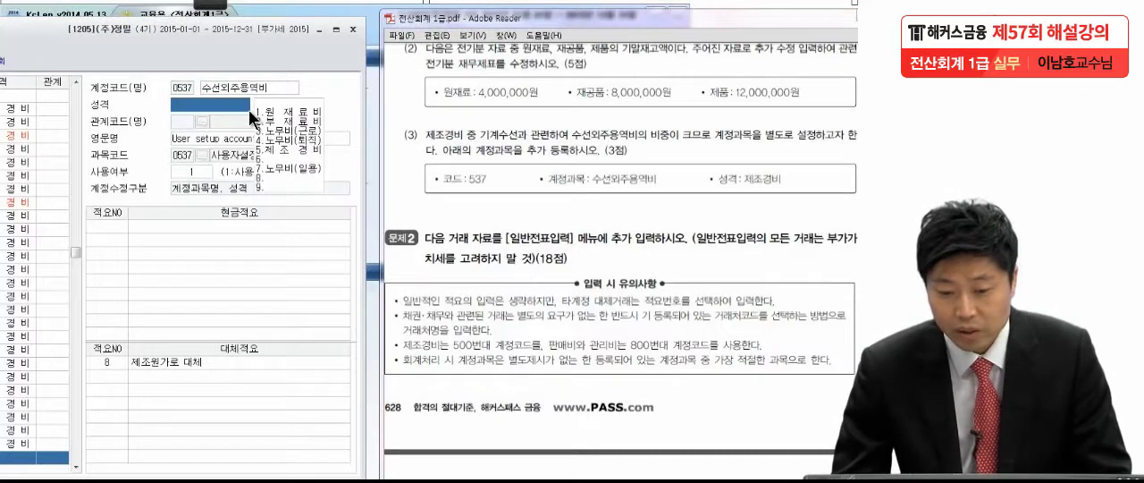
Set the type (성격) of account 0537 to 5.제조경비 and close the account registration
click(296, 149)
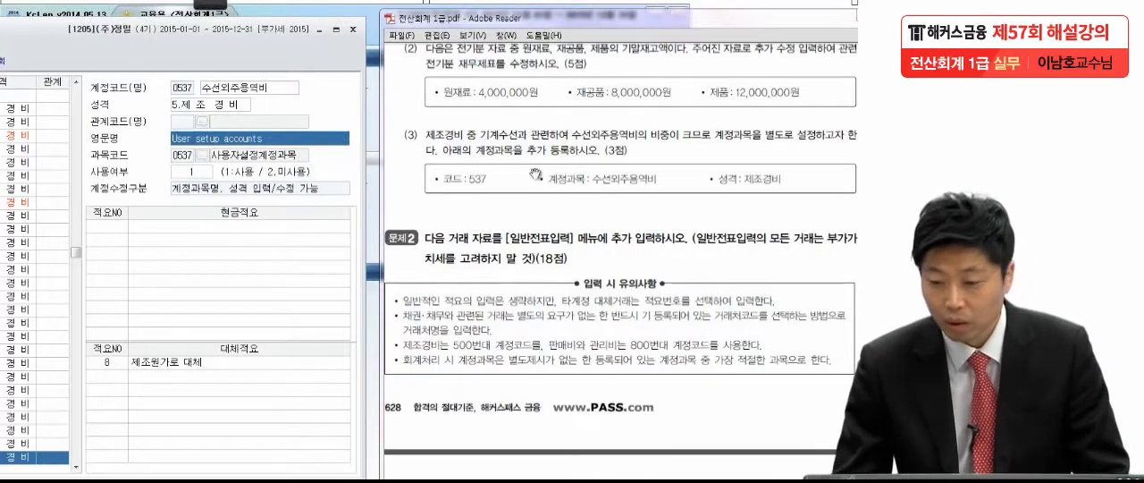
click(561, 183)
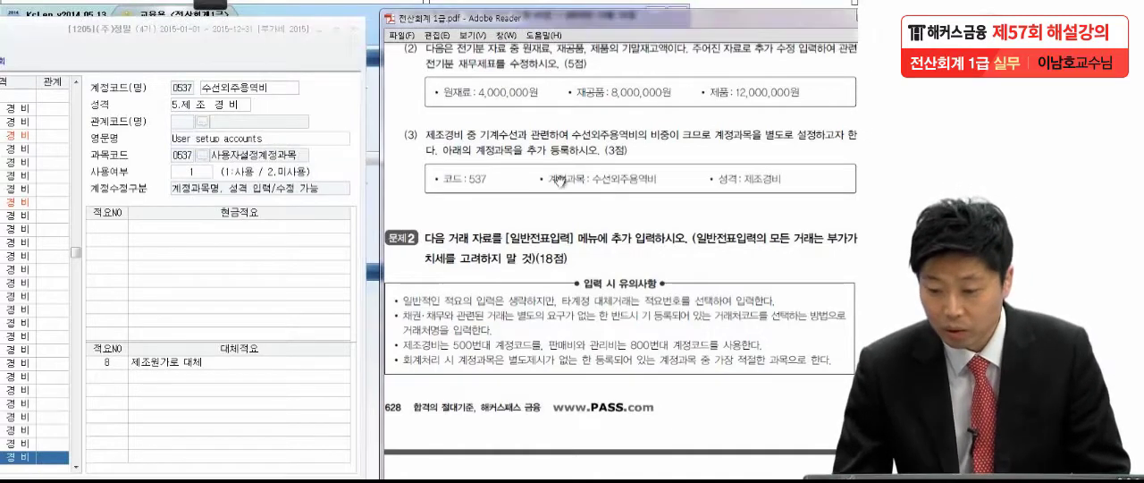
click(244, 229)
drag(226, 36, 606, 21)
click(86, 43)
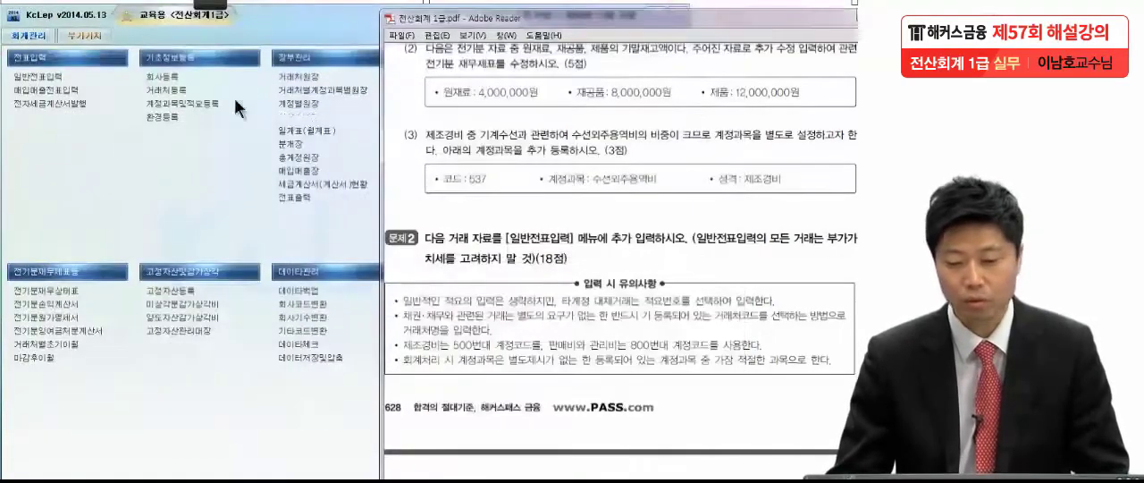
Read the problem 2 transactions in the exam PDF and underline 원재료 in the July 16 item
scroll(705, 183, down, 5)
scroll(684, 241, down, 4)
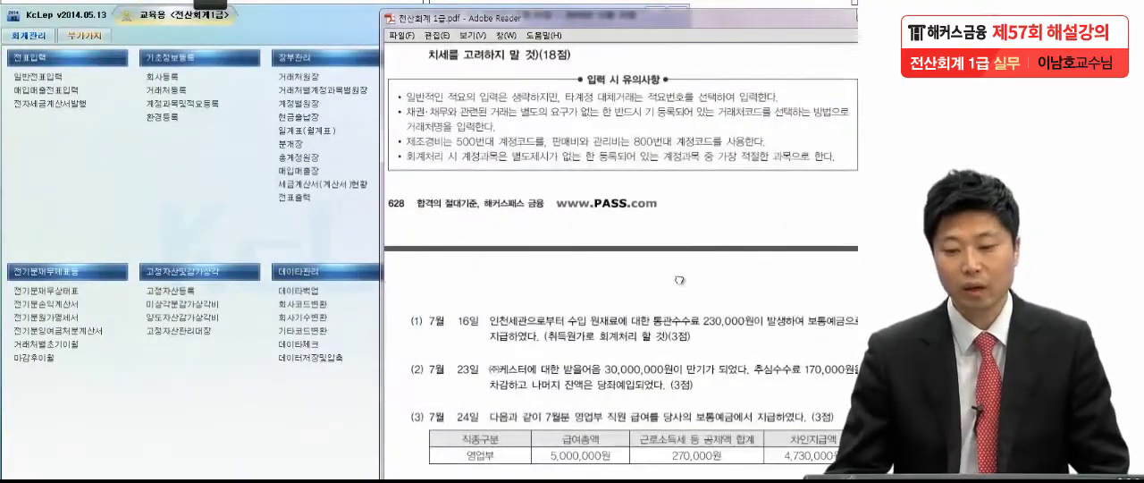
scroll(672, 366, down, 4)
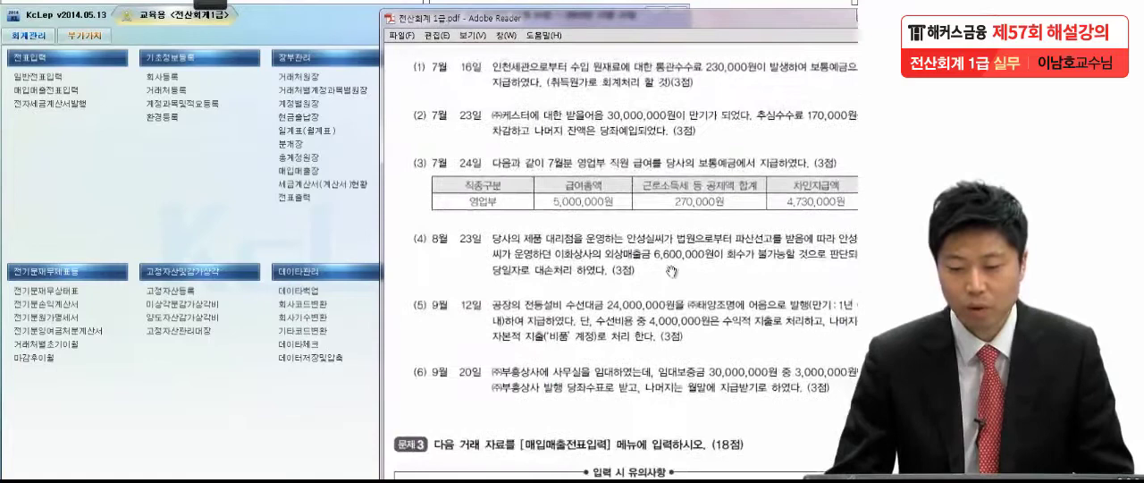
mouse_move(206, 4)
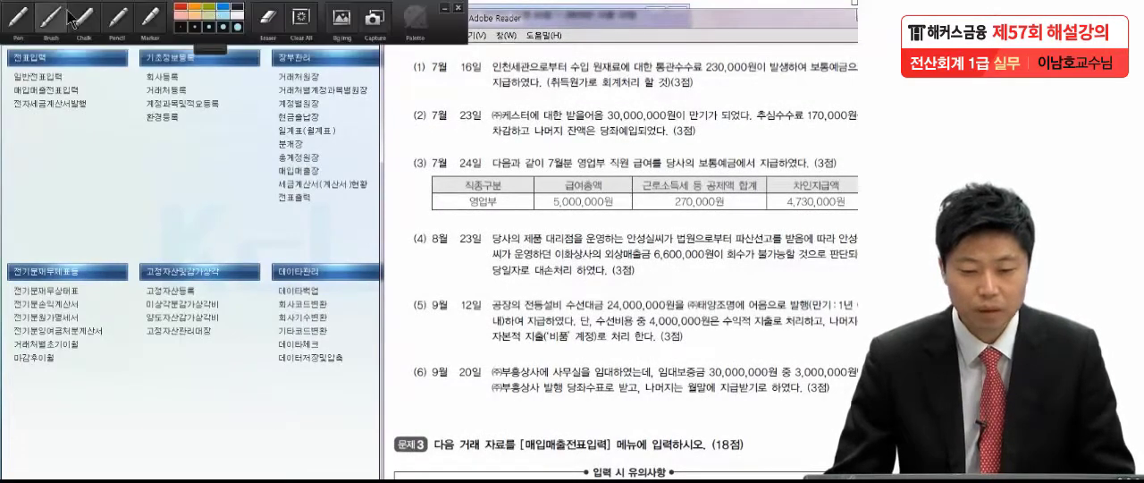
click(11, 20)
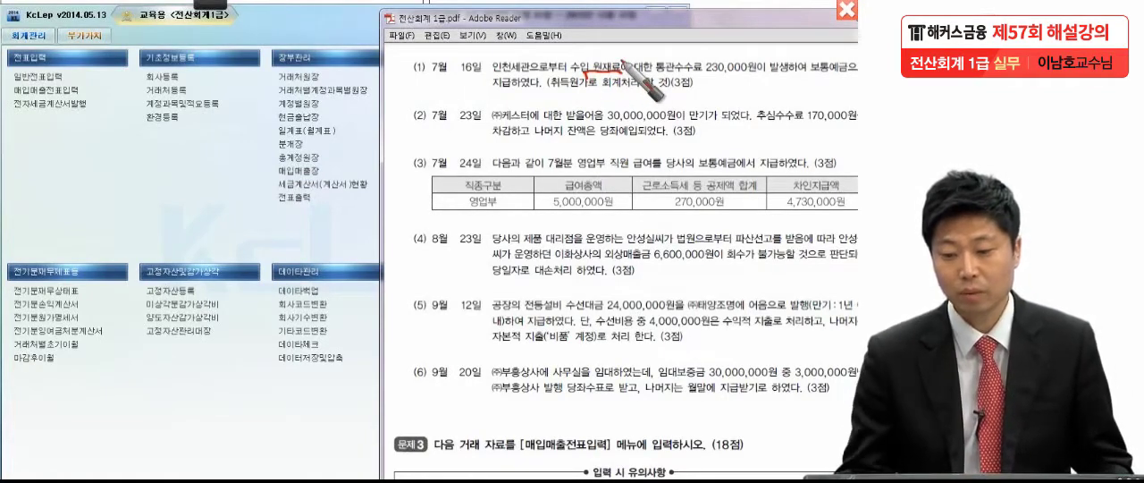
click(187, 180)
Open general voucher entry (일반전표입력) and set the voucher date to July 16
click(71, 76)
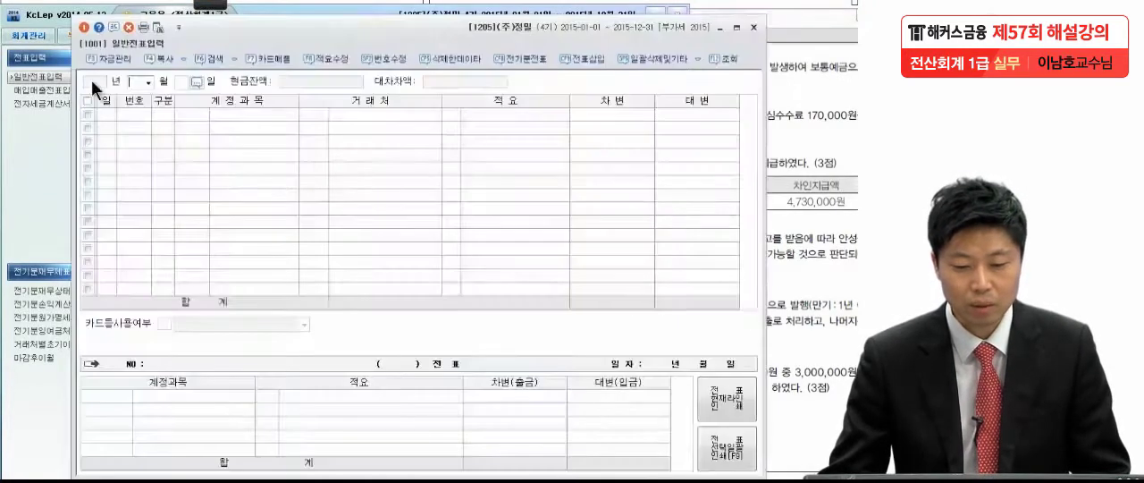
click(146, 84)
click(144, 151)
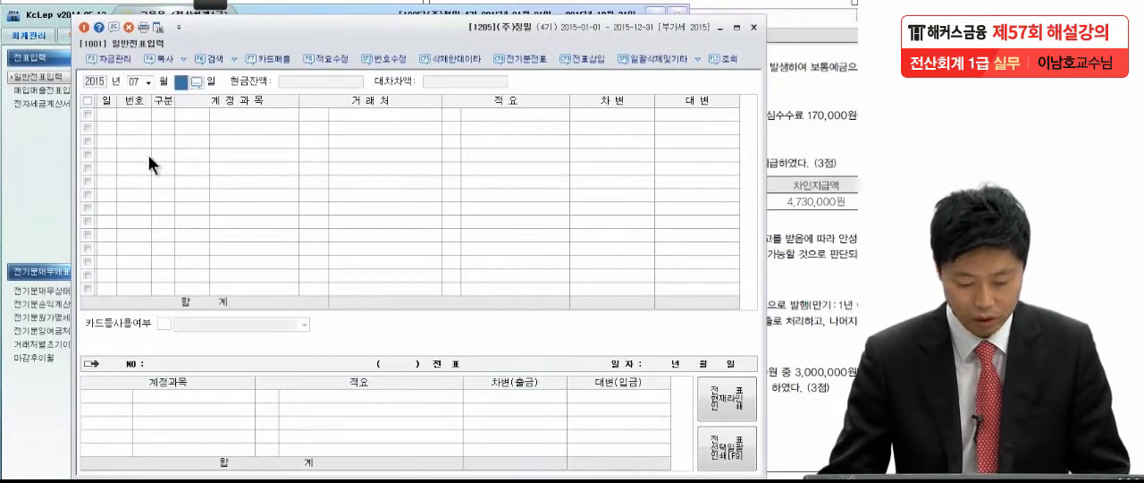
text(16)
key(Return)
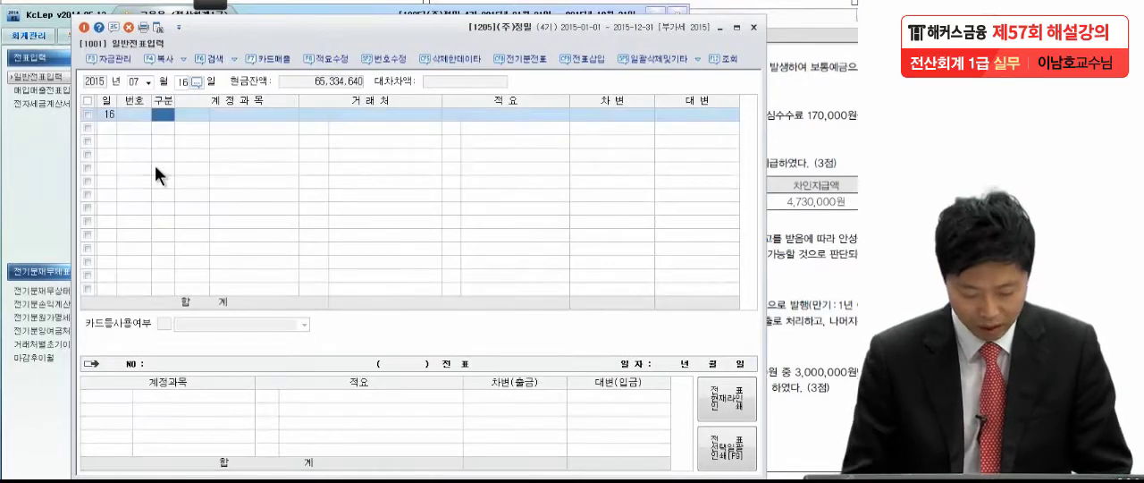
Enter a debit line (차변) for 원재료 (0153) of 230,000 without a business partner
text(3)
key(Return)
text(웩)
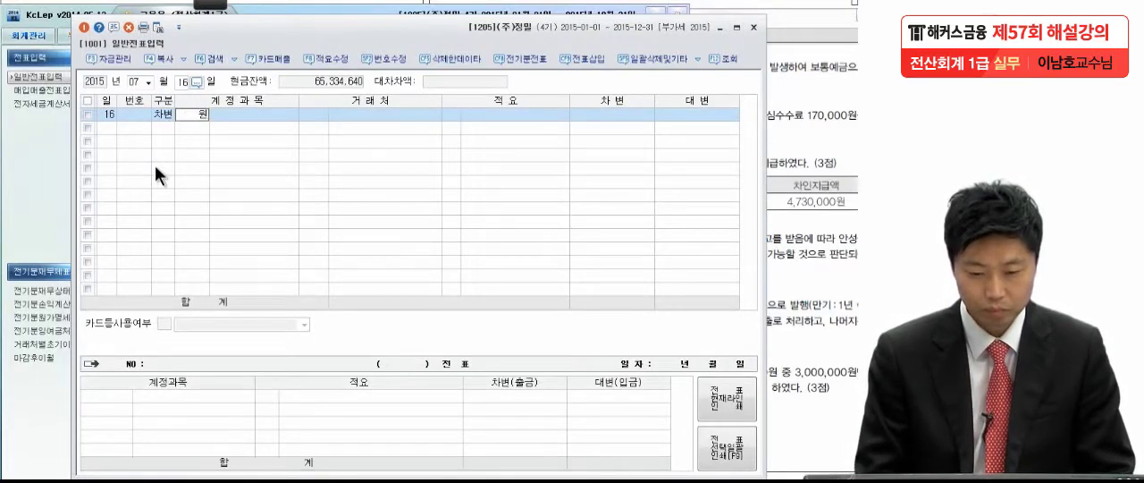
text(재)
key(Return)
key(Return)
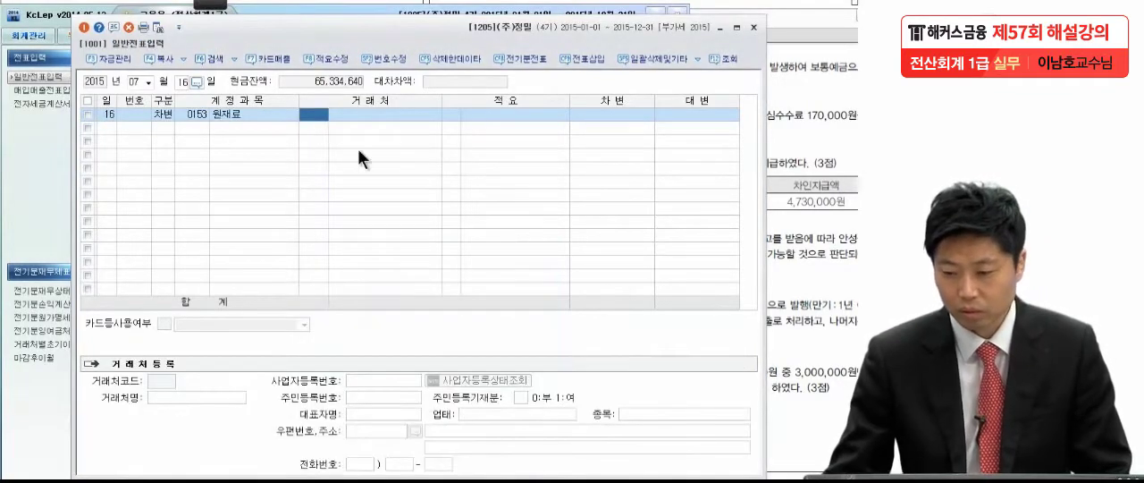
click(779, 138)
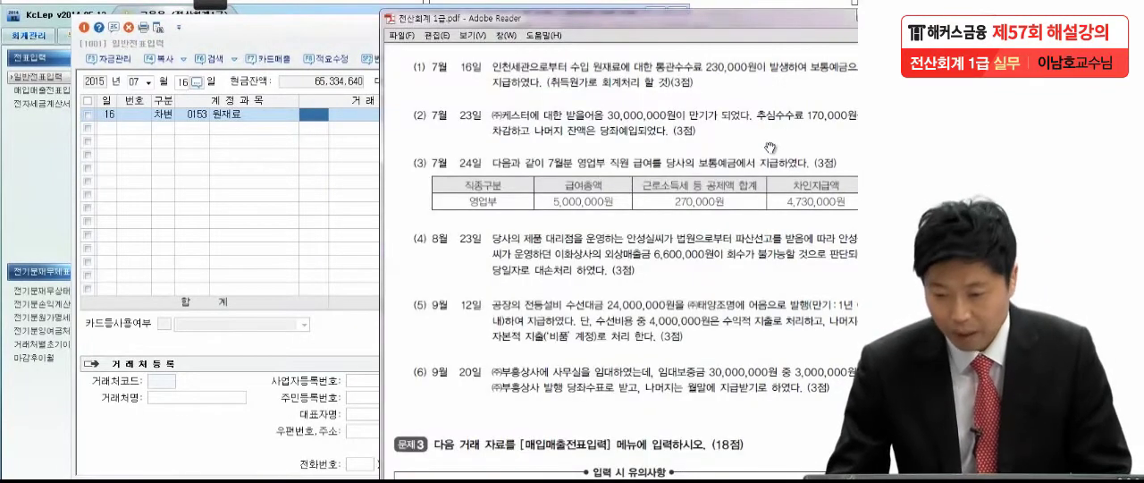
click(269, 191)
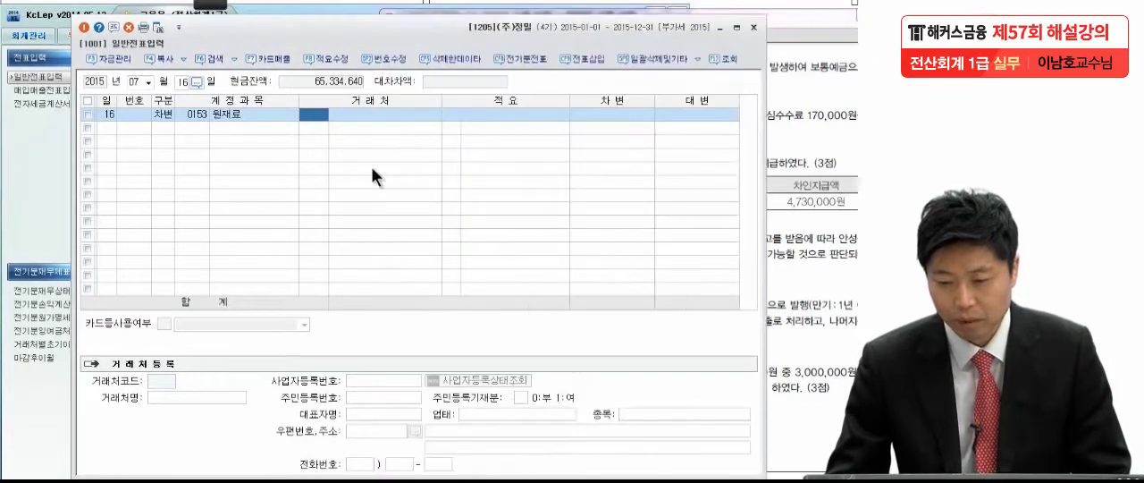
click(636, 121)
text(230)
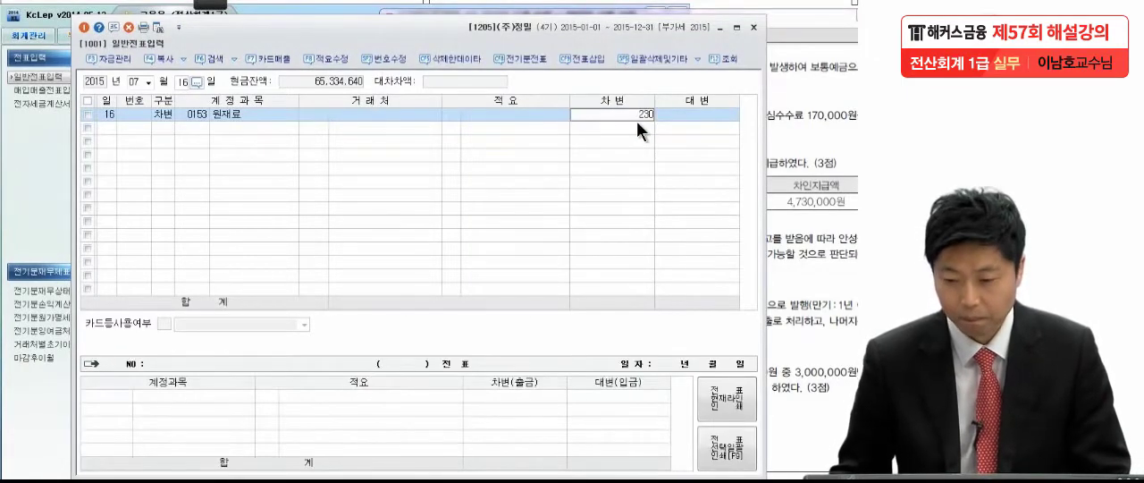
key(Return)
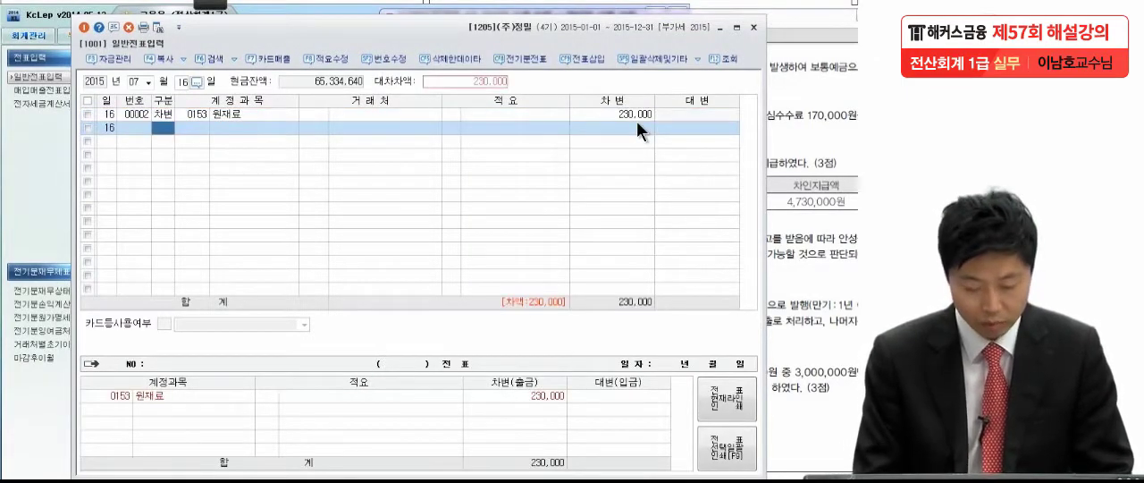
Enter the balancing credit line (대변) for 보통예금 (0103) of 230,000
text(4보통)
key(Return)
key(Return)
key(Return)
key(Return)
key(Return)
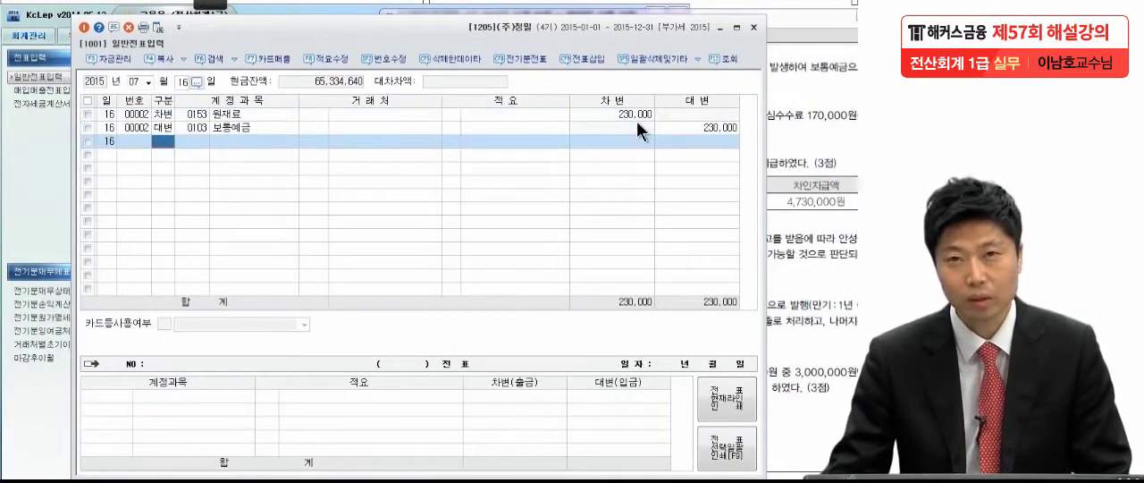
Read the July 23 transaction in the exam PDF and circle 추심수수료 170,000원, clearing the mark when done
click(804, 148)
scroll(758, 229, down, 3)
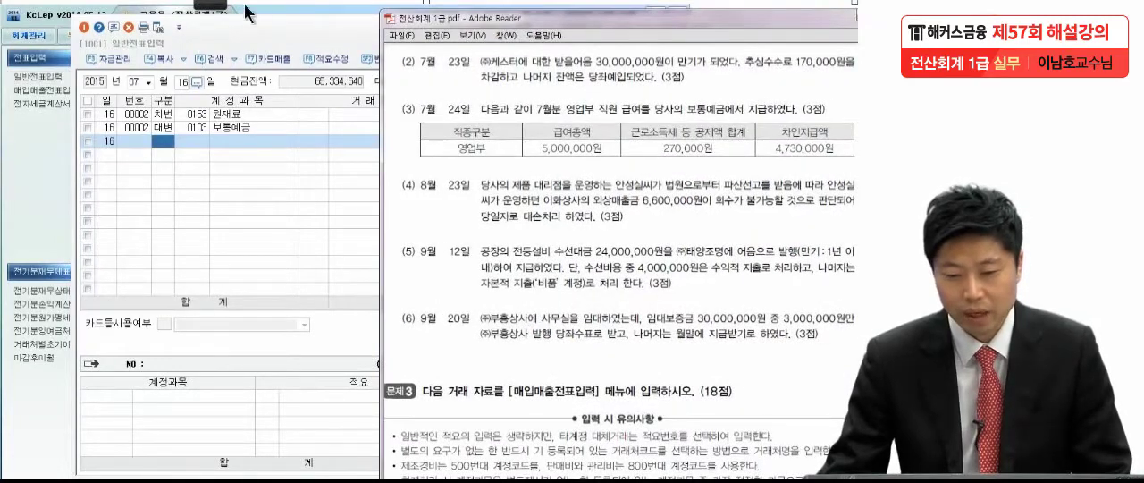
mouse_move(209, 6)
click(18, 20)
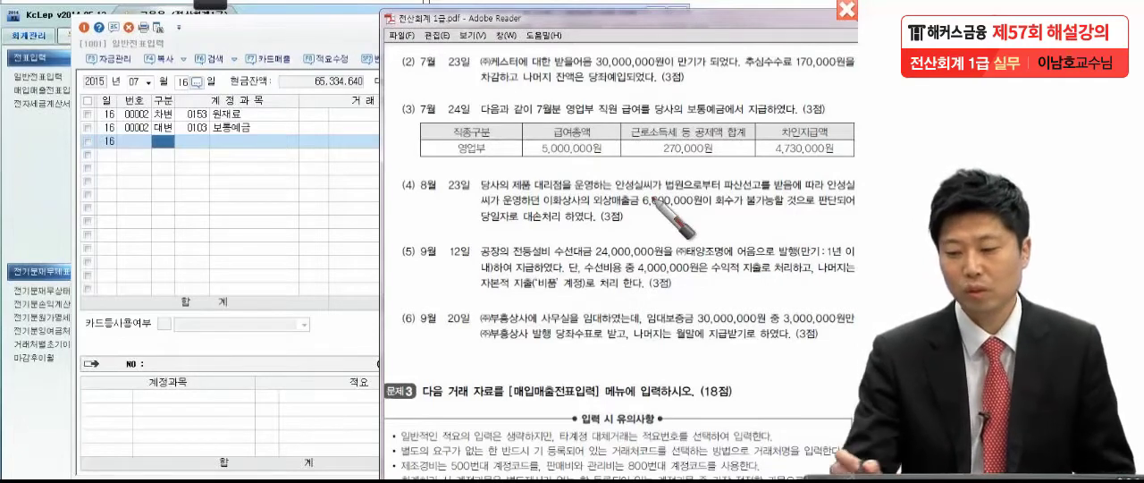
mouse_move(844, 90)
mouse_down()
mouse_move(746, 76)
mouse_move(853, 55)
mouse_move(800, 94)
mouse_up()
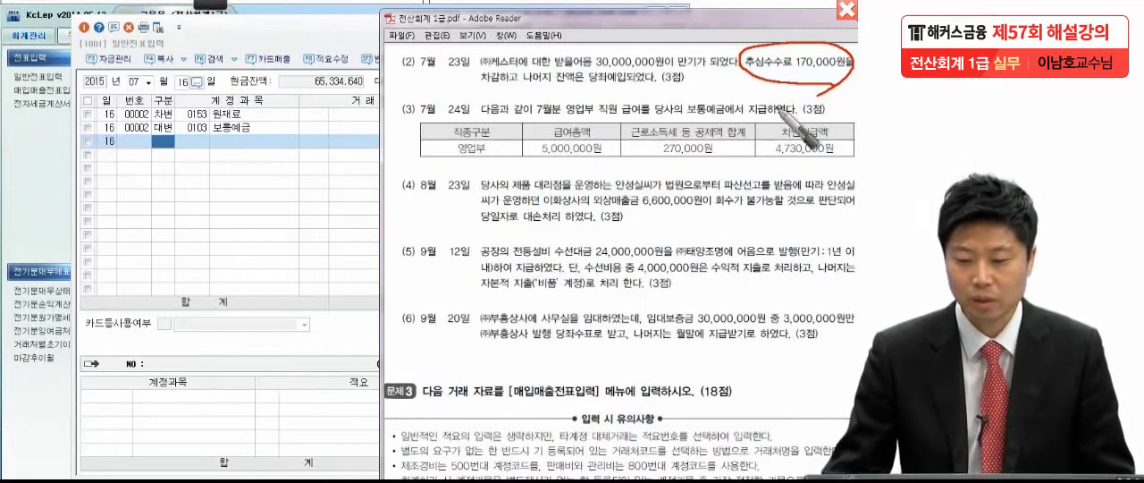
key(Escape)
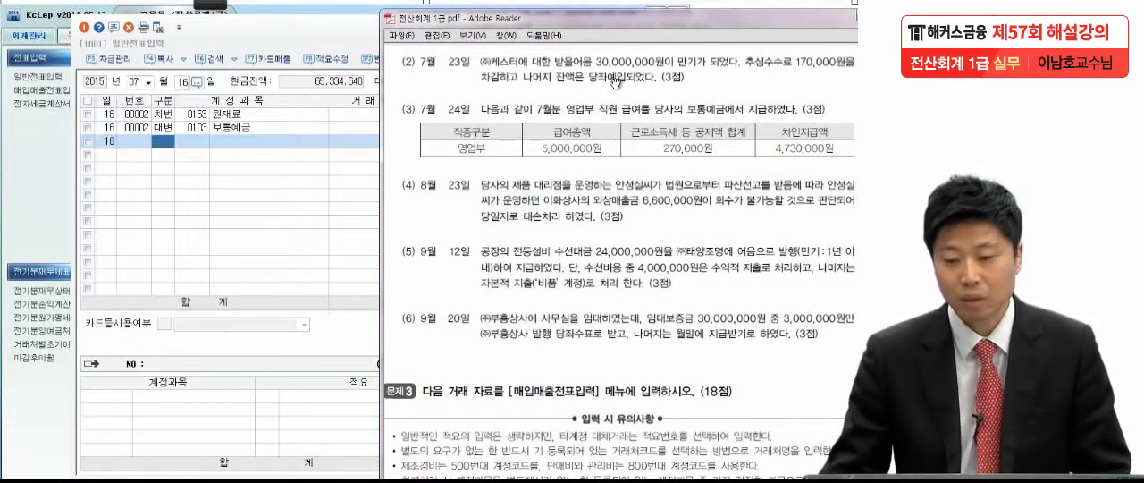
Set the voucher date to July 23 and start a credit line (대변) with the account 받을어음 (0110)
click(289, 186)
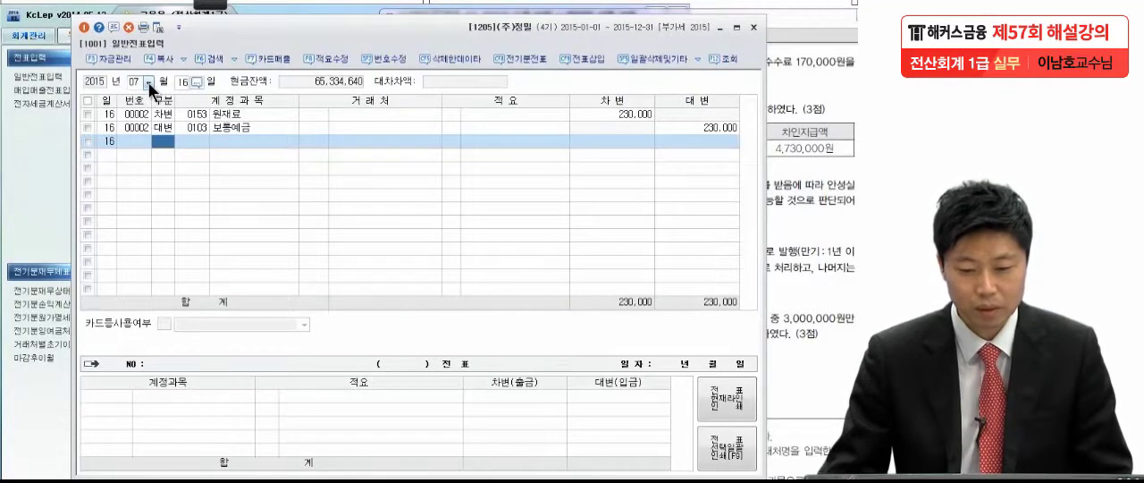
click(183, 81)
text(23)
key(Return)
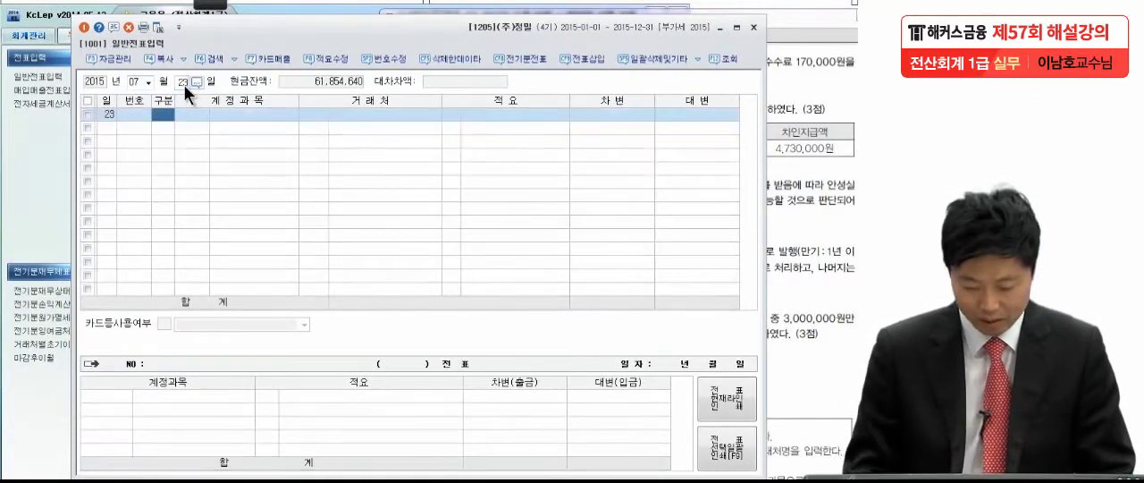
text(4)
key(Return)
text(받을)
key(Return)
Assign the business partner (주)케스터 (00106) to the 받을어음 line and set its credit amount to 30,000,000
key(Return)
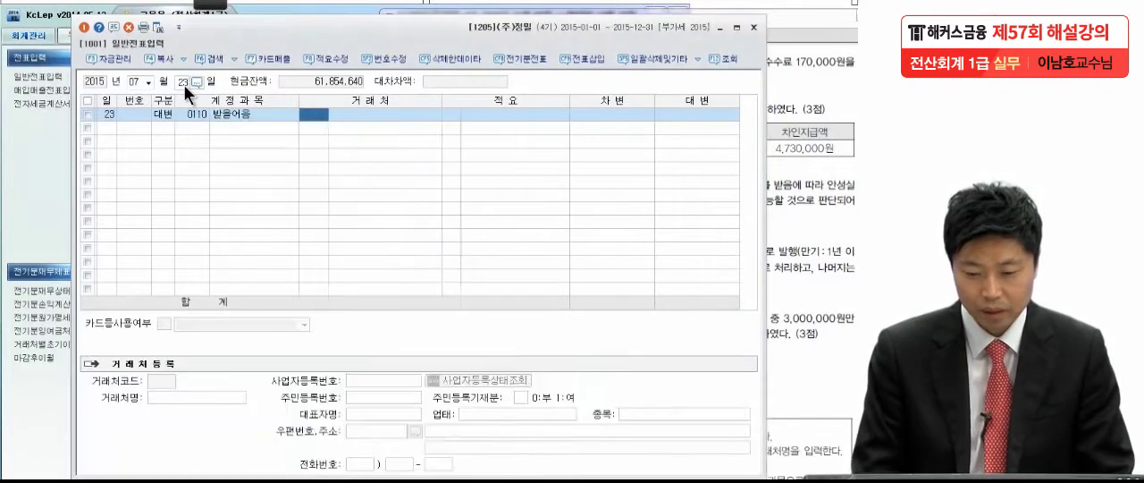
text(캐)
key(Return)
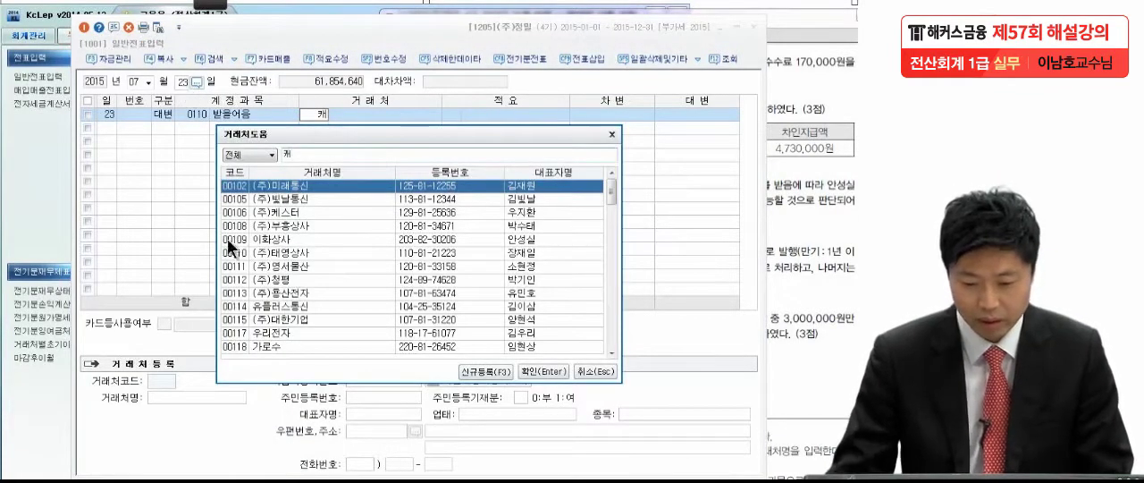
click(266, 212)
key(Return)
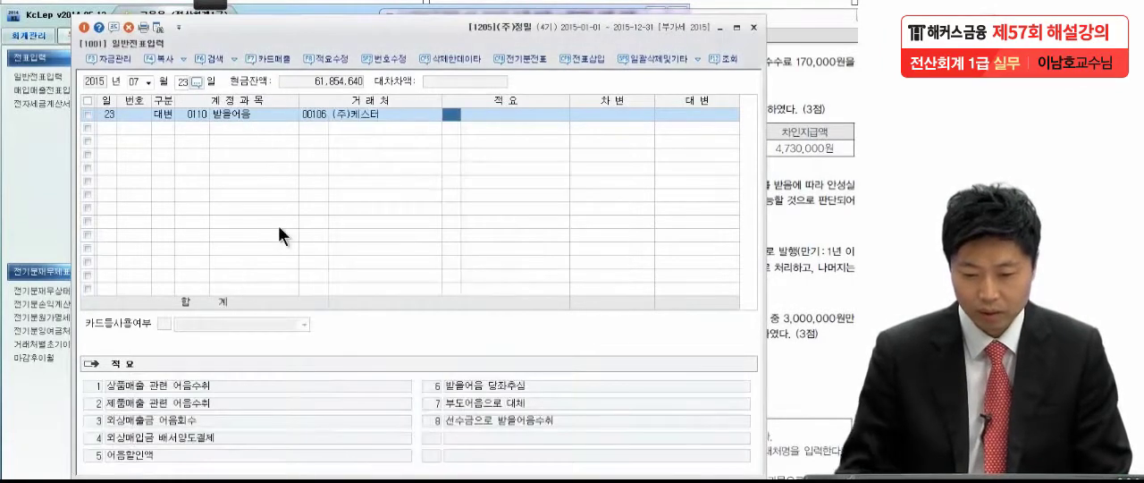
click(785, 139)
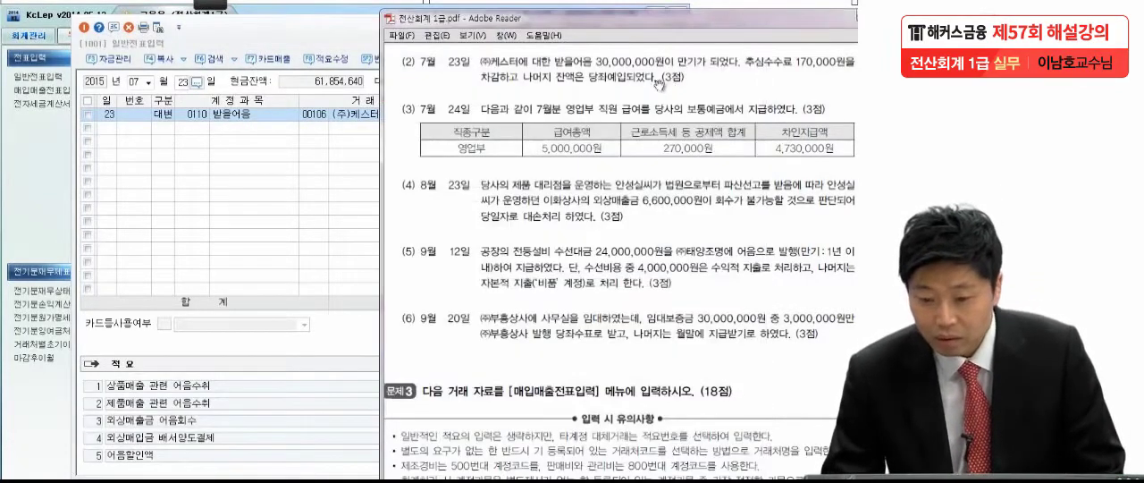
click(336, 208)
click(681, 115)
text(30000000)
key(Return)
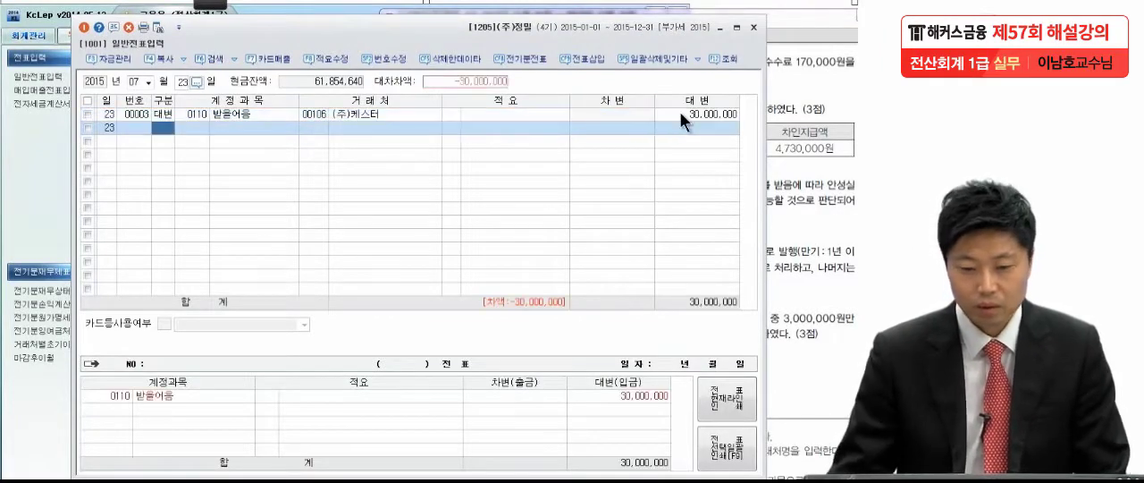
Enter a debit line (차변) for 수수료비용 (0831, 판매관리비) of 170,000 without a business partner
text(3)
key(Return)
text(수수료)
key(Return)
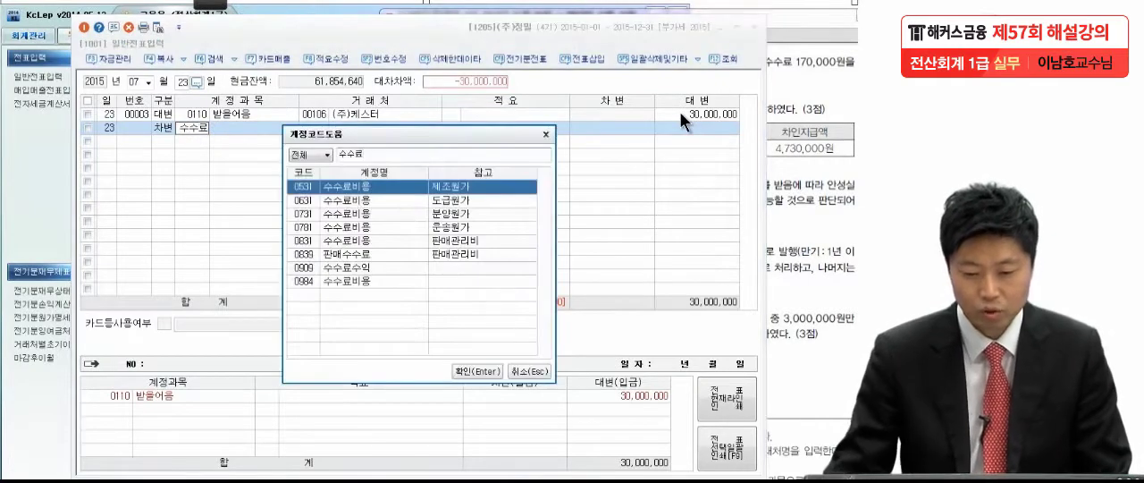
click(374, 242)
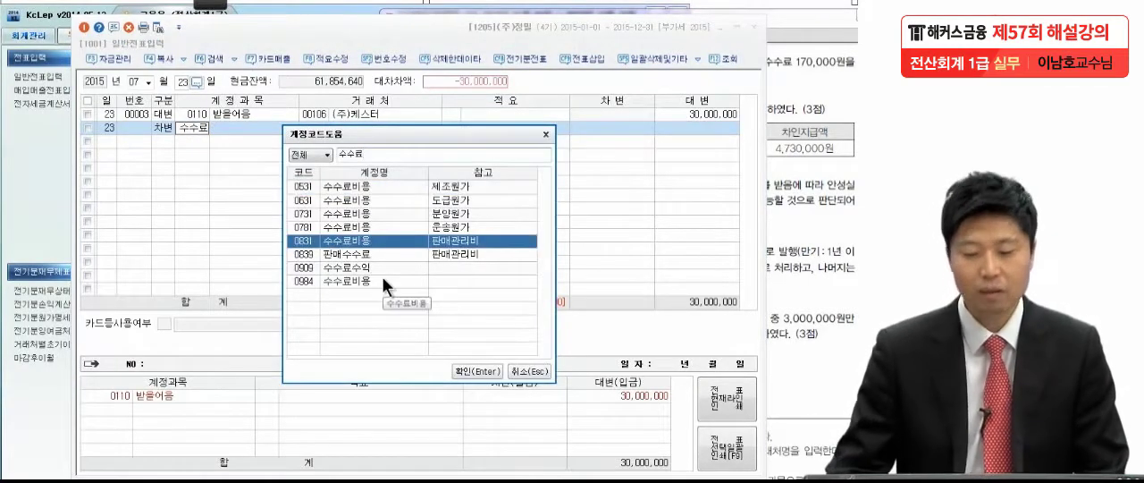
key(Return)
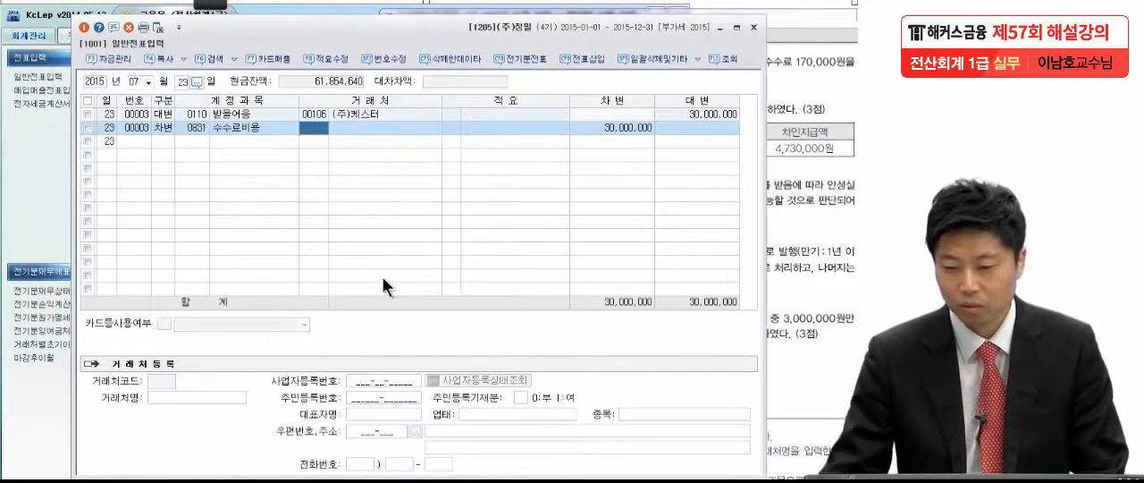
click(813, 146)
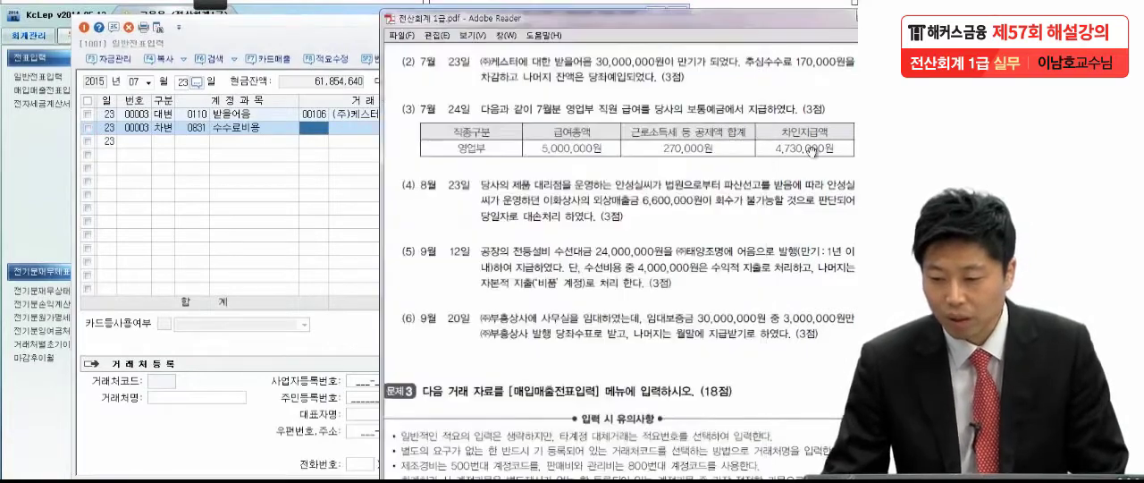
click(316, 213)
click(597, 129)
text(1700000)
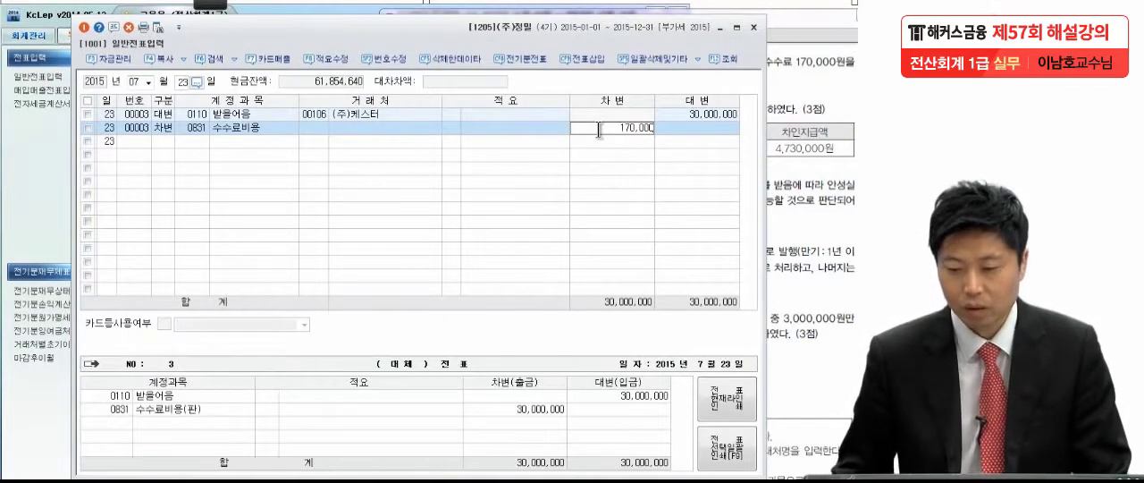
key(Return)
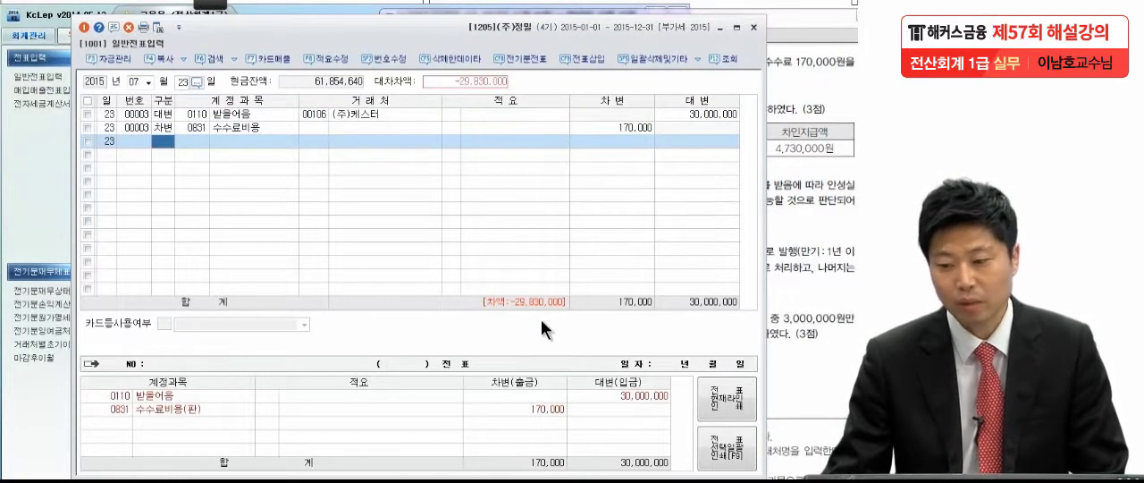
Enter the balancing debit line (차변) for 당좌예금 (0102) of 29,830,000
click(813, 170)
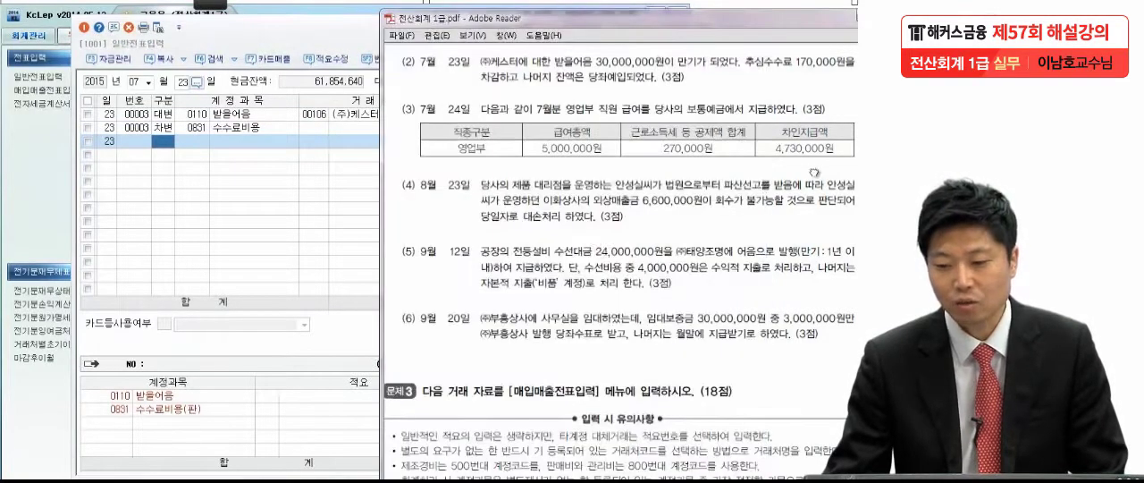
click(180, 139)
text(3)
key(Return)
text(당)
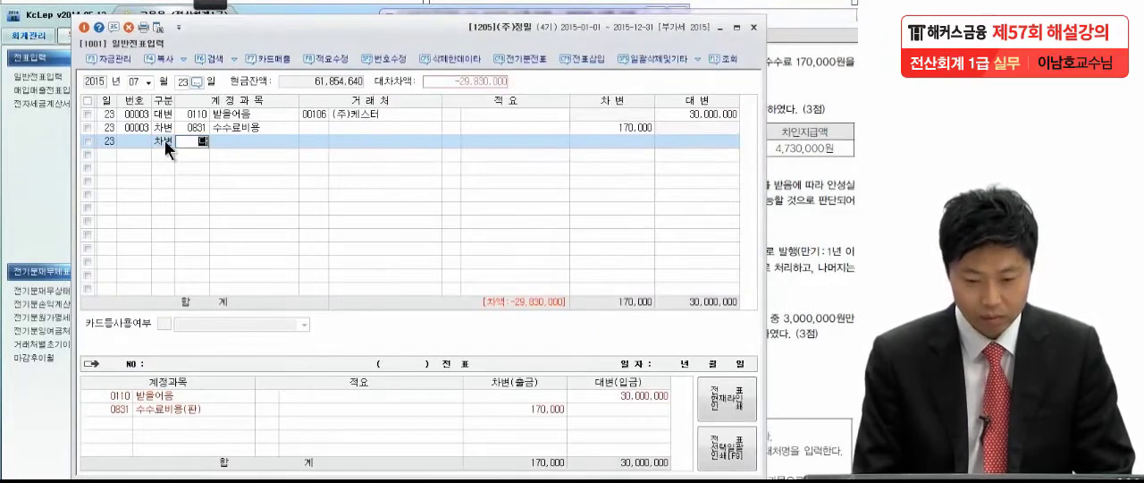
text(좌)
key(Return)
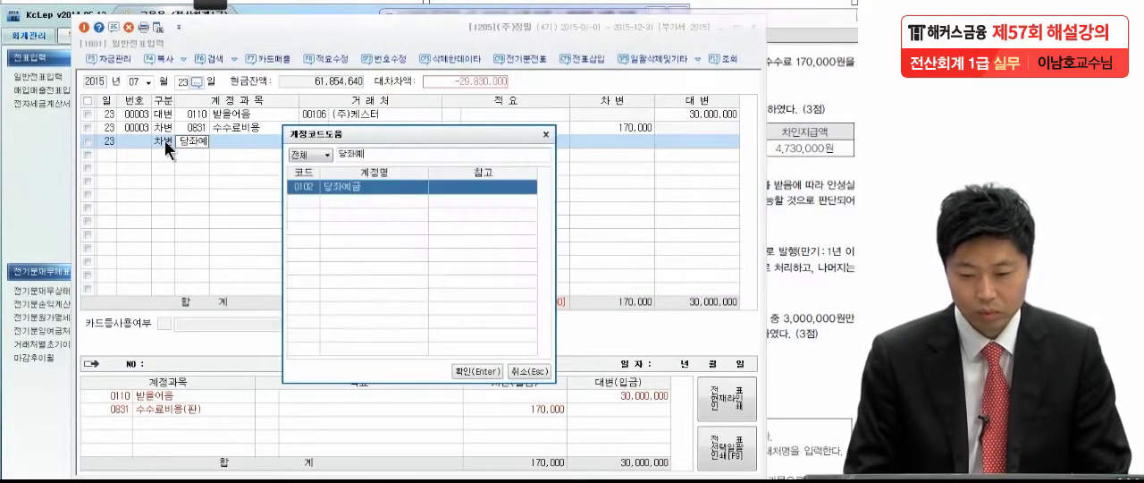
key(Return)
key(Return)
key(Return)
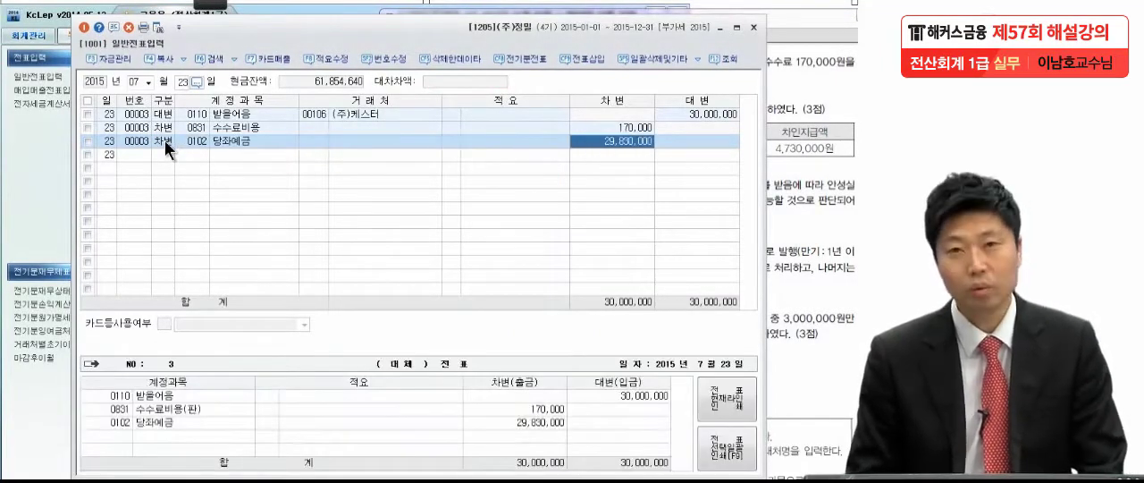
Consult the July 24 payroll transaction in the exam PDF and set the voucher date to July 24
click(797, 220)
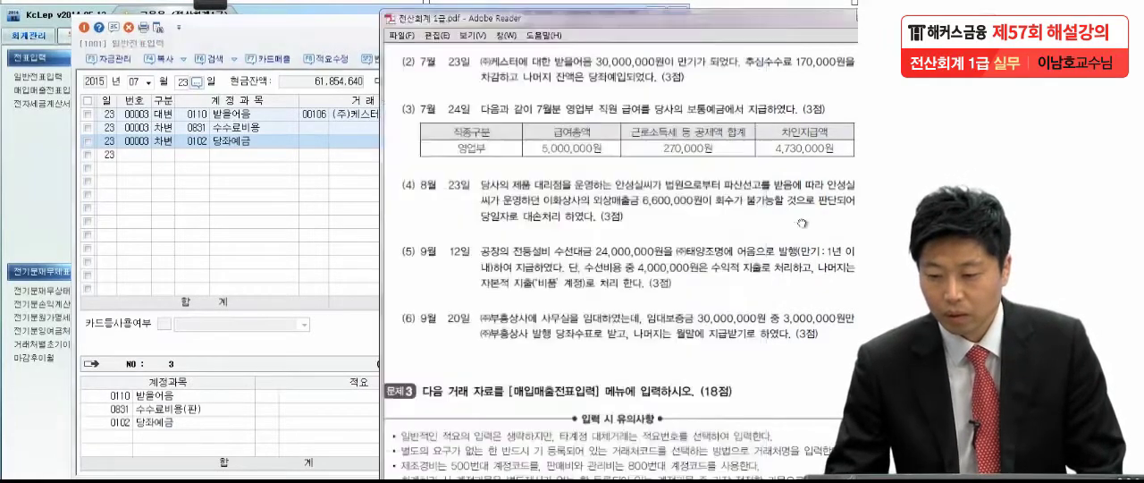
scroll(774, 225, down, 5)
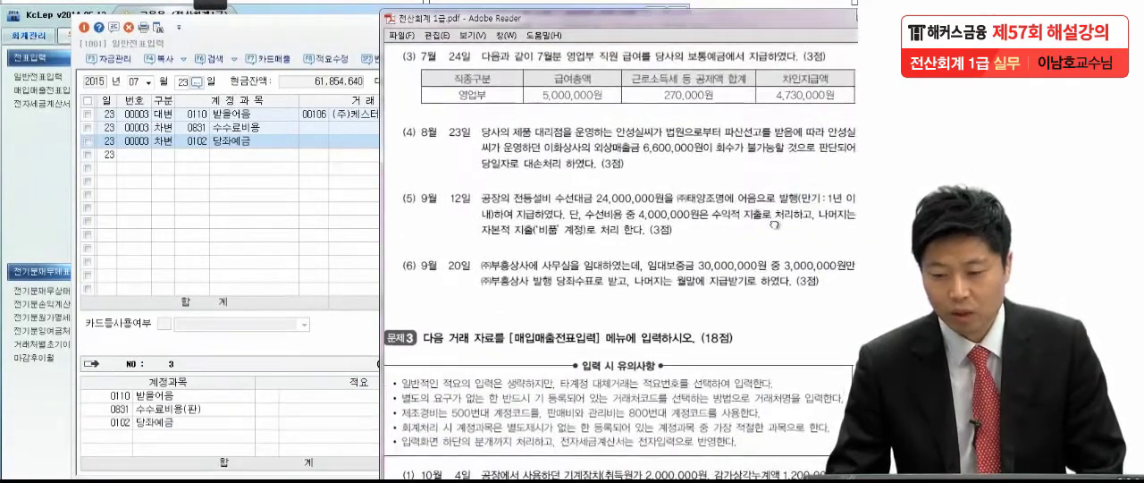
click(199, 12)
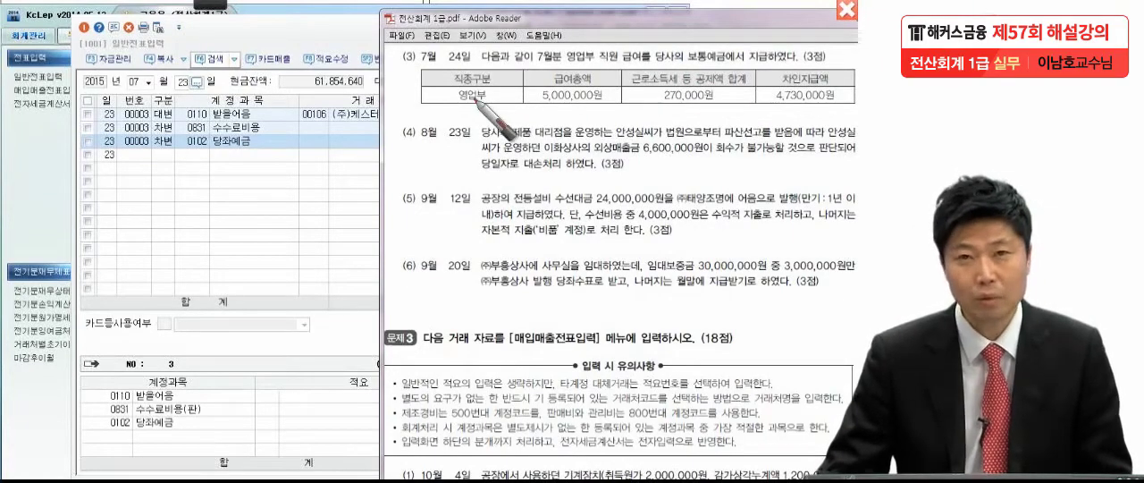
click(337, 182)
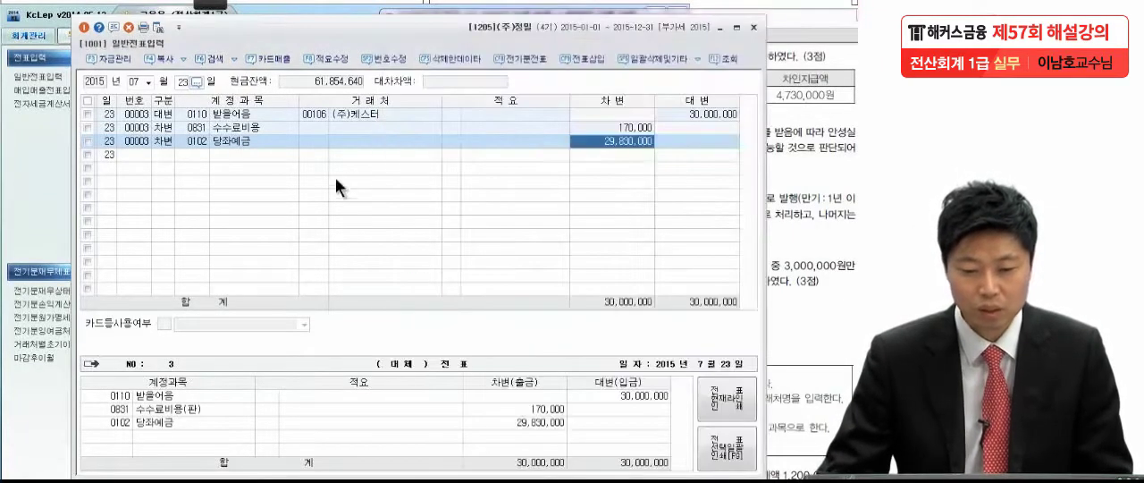
click(180, 84)
text(24)
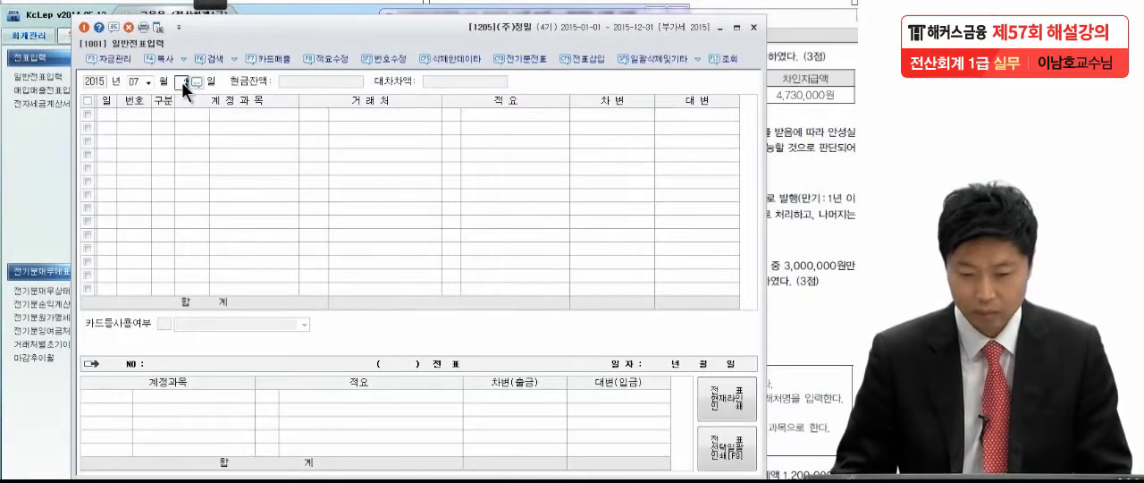
key(Return)
Enter a debit line (차변) for 급여 (0801, 판매관리비) of 5,000,000 without a business partner
text(3)
key(Return)
text(급여)
key(Return)
click(410, 320)
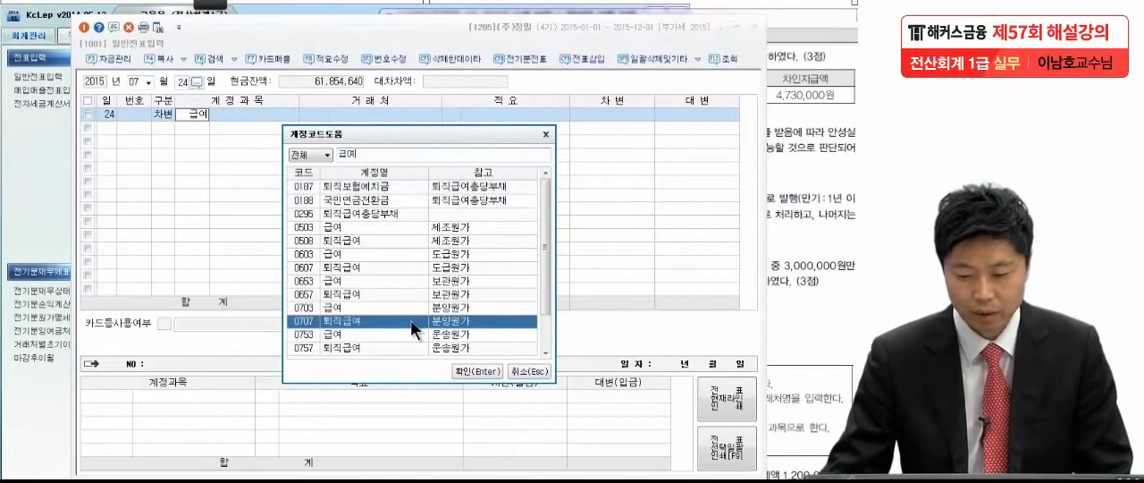
scroll(410, 320, down, 1)
click(402, 311)
click(395, 318)
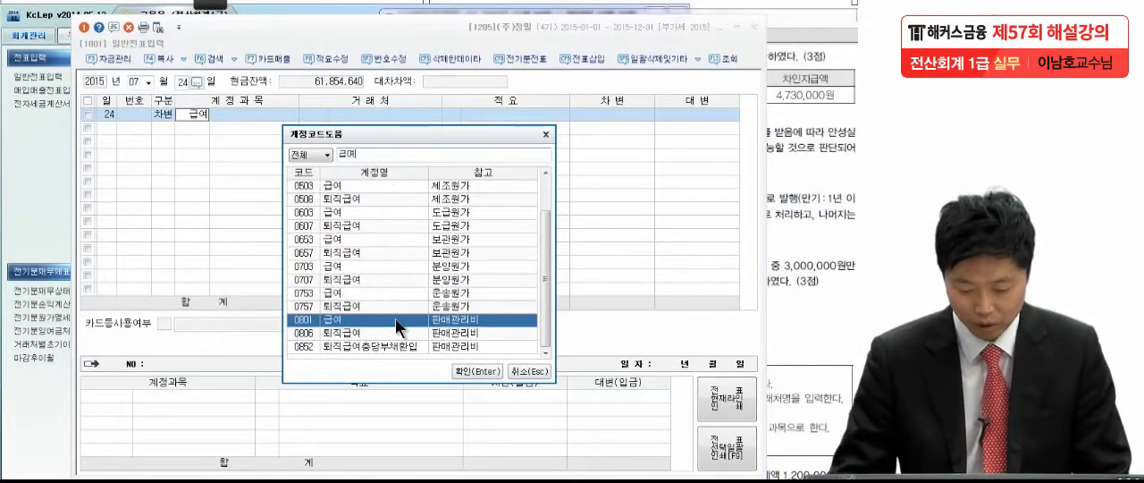
key(Return)
key(Return)
key(Return)
key(Return)
key(Return)
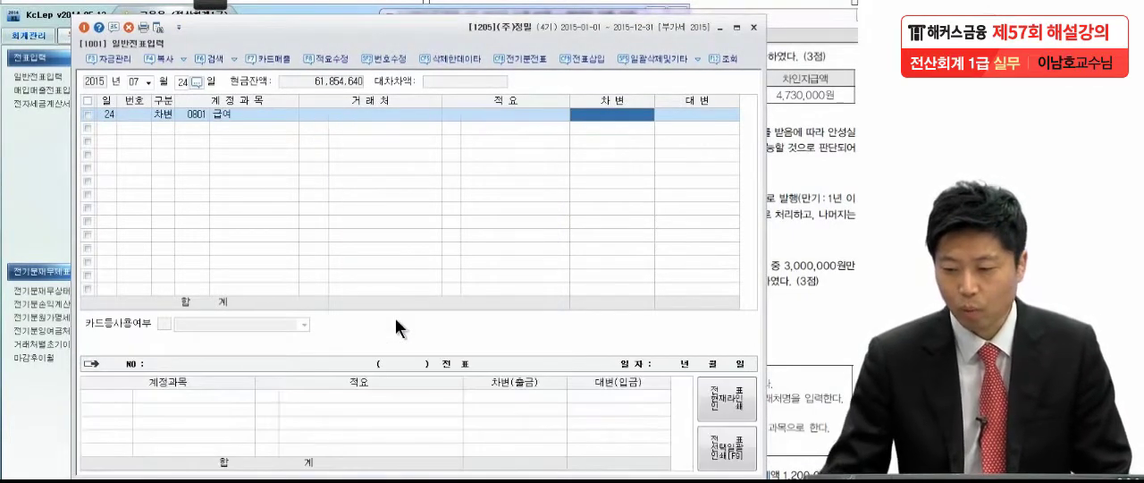
text(5,000,000)
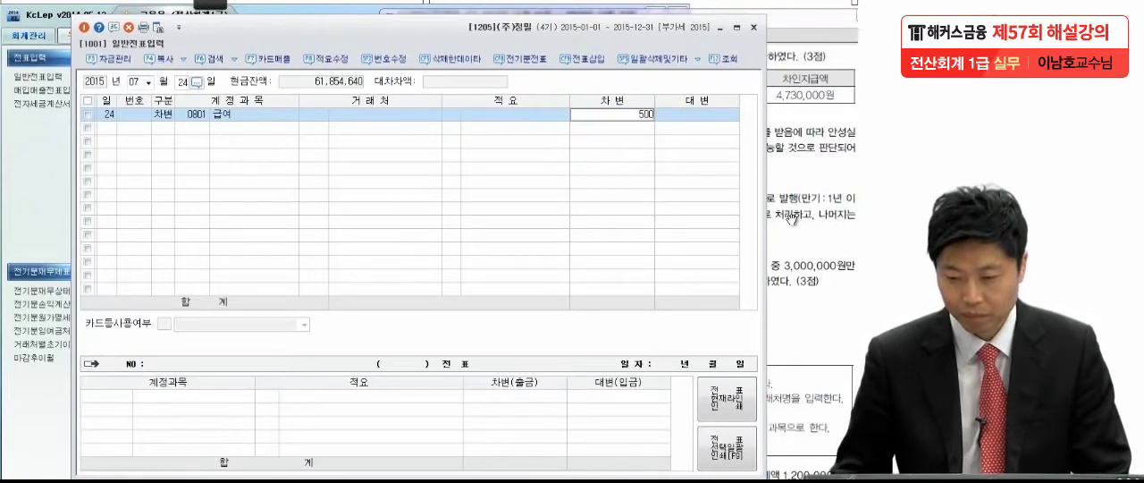
key(Return)
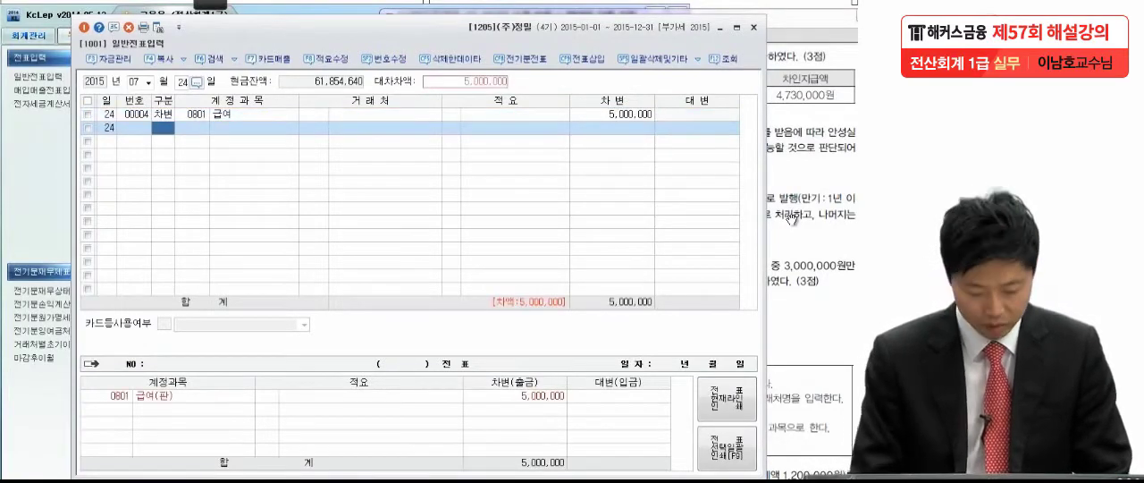
Enter a credit line (대변) for 예수금 (0254) of 270,000 without a business partner, using the deduction total from the exam PDF
text(4)
key(Return)
text(예수)
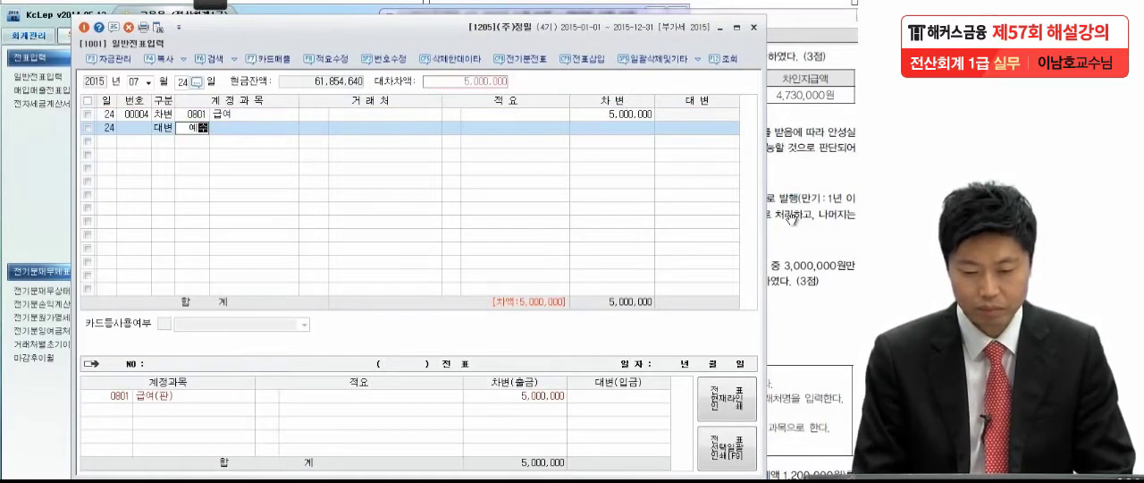
key(Return)
key(Return)
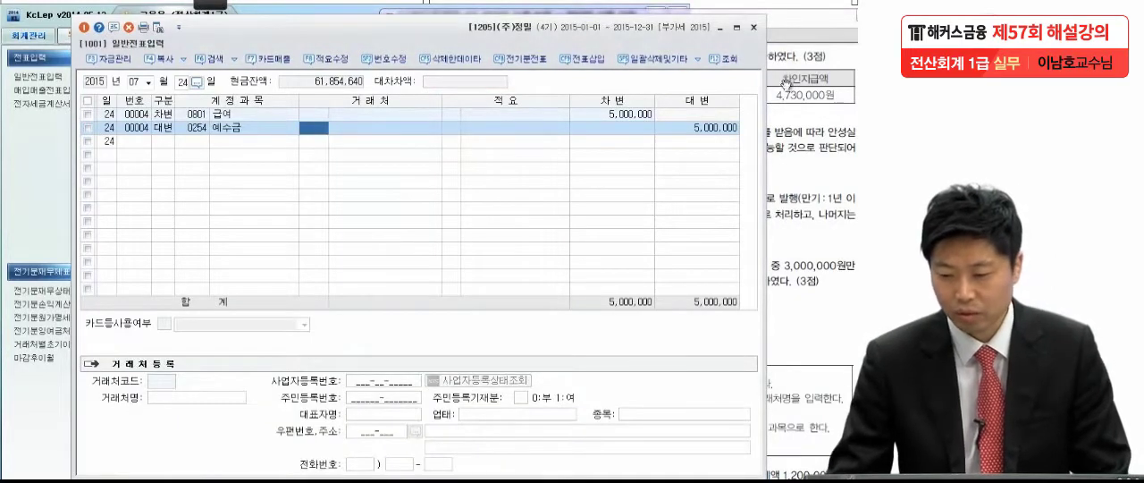
click(787, 105)
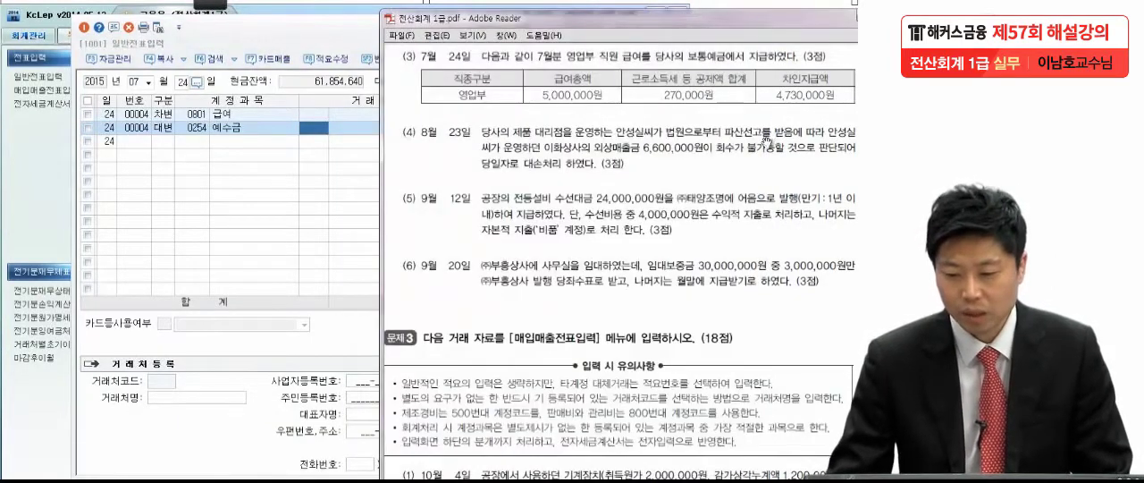
click(341, 217)
click(699, 133)
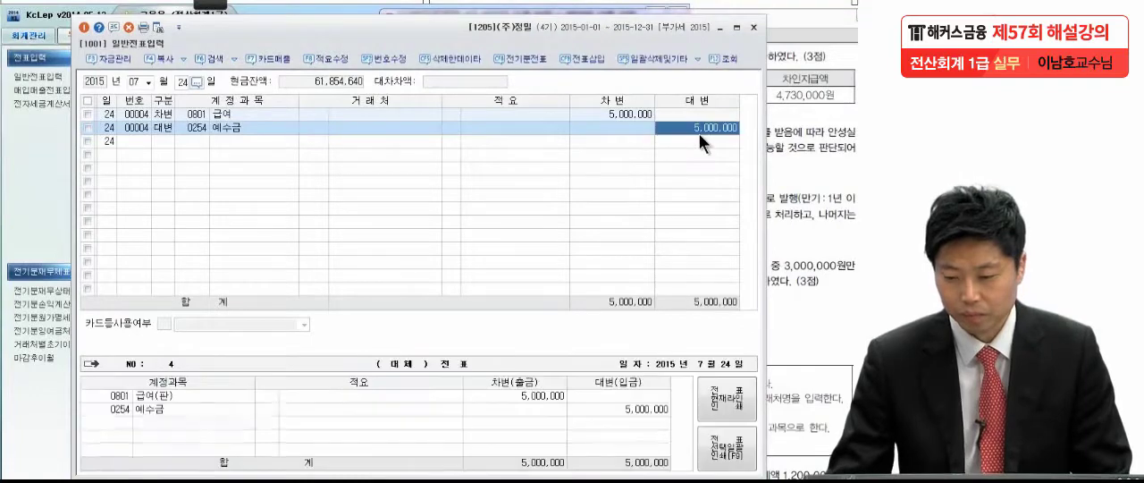
text(270,000)
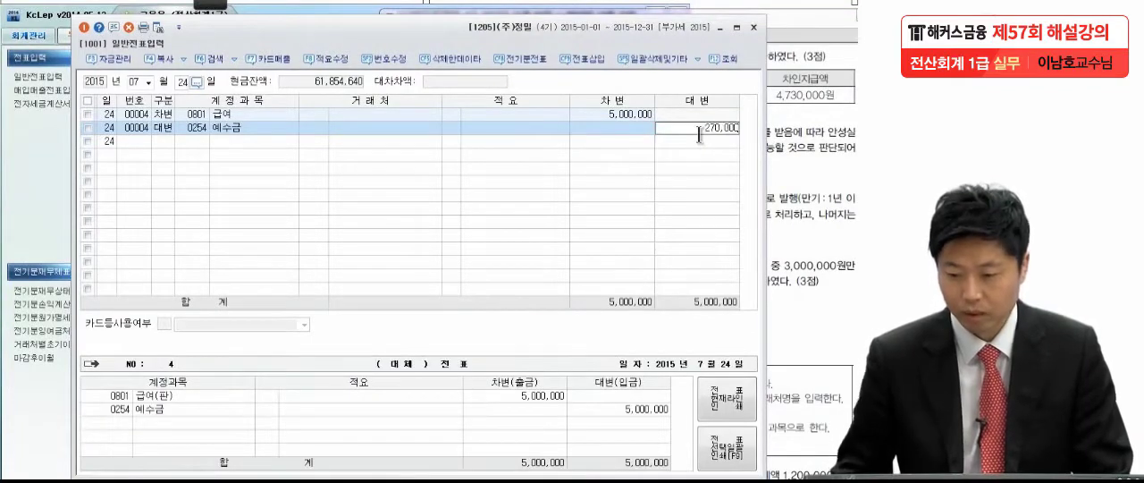
key(Return)
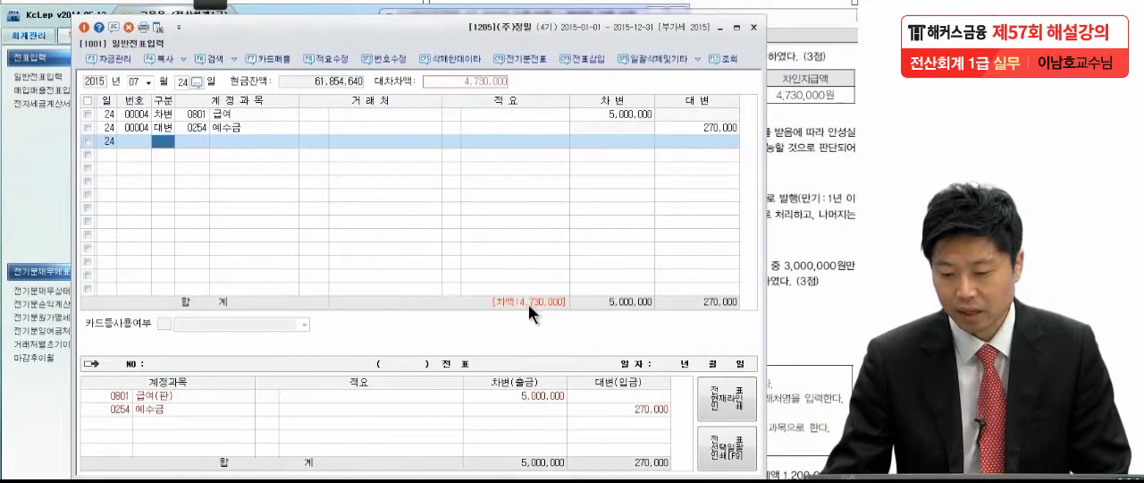
Enter the balancing credit line (대변) for 보통예금 (0103) of 4,730,000 without a business partner
click(797, 100)
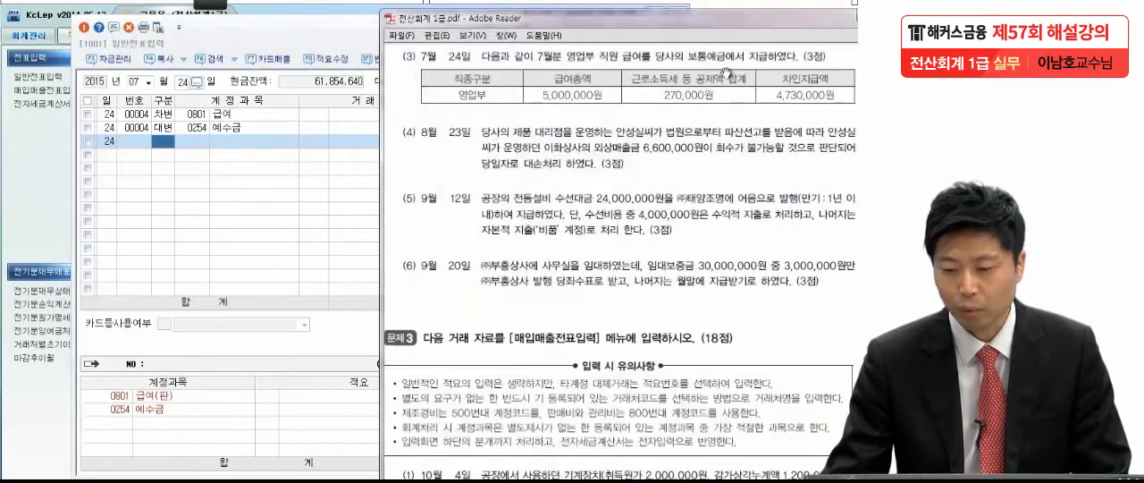
click(239, 235)
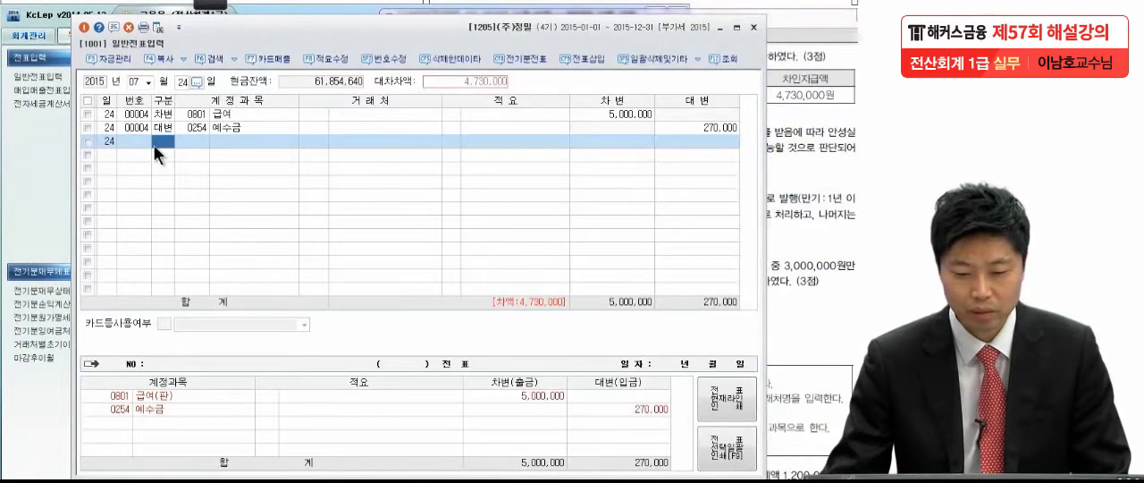
text(4)
key(Return)
text(보통)
key(Return)
key(Return)
key(Return)
key(Return)
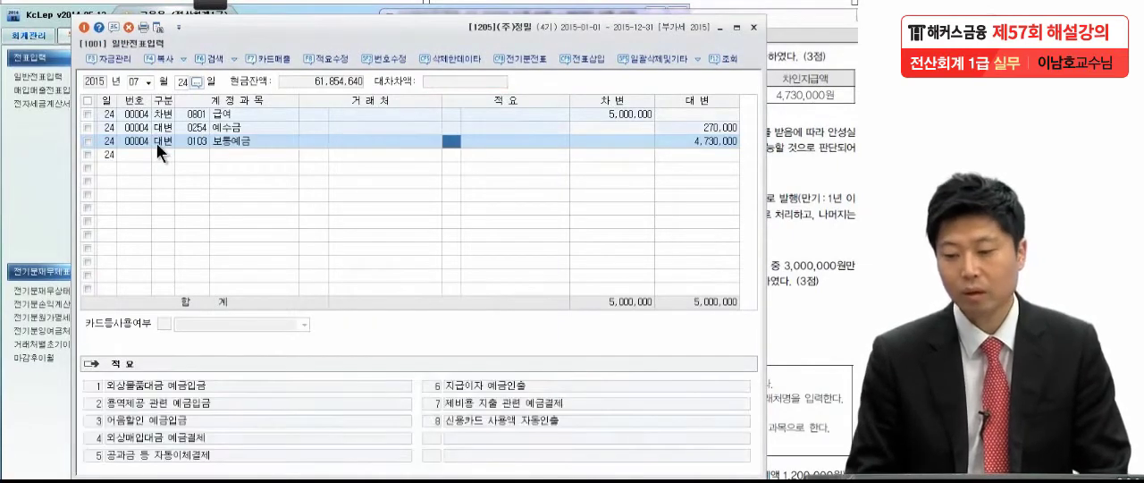
key(Return)
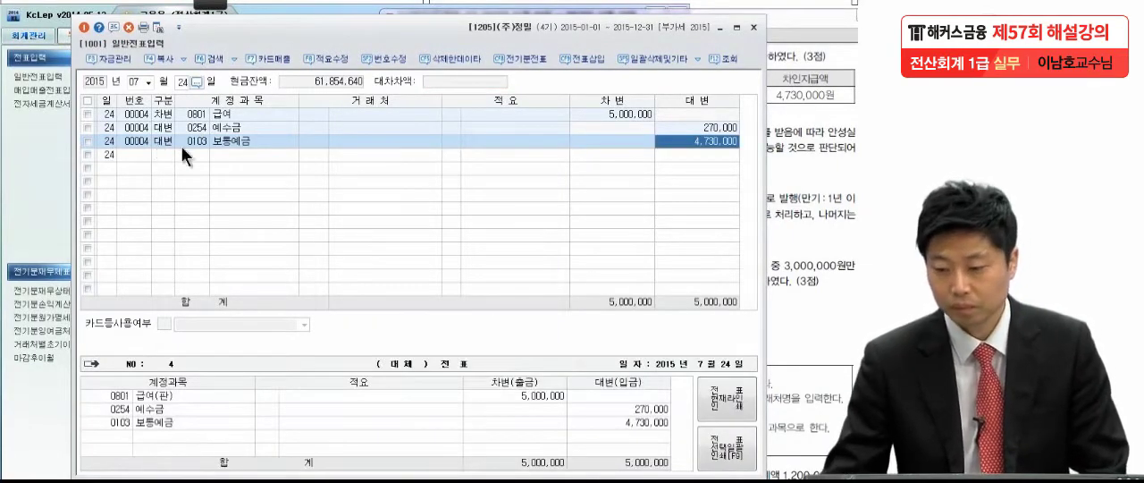
Consult the August 23 bad-debt transaction in the exam PDF and set the voucher date to August 23
click(827, 176)
drag(779, 318, 773, 246)
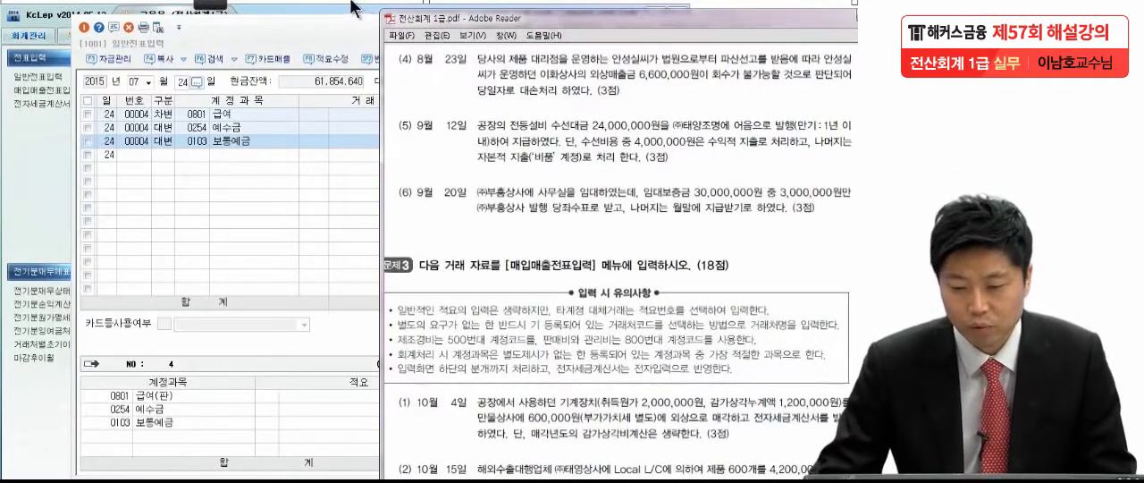
mouse_move(351, 7)
click(22, 20)
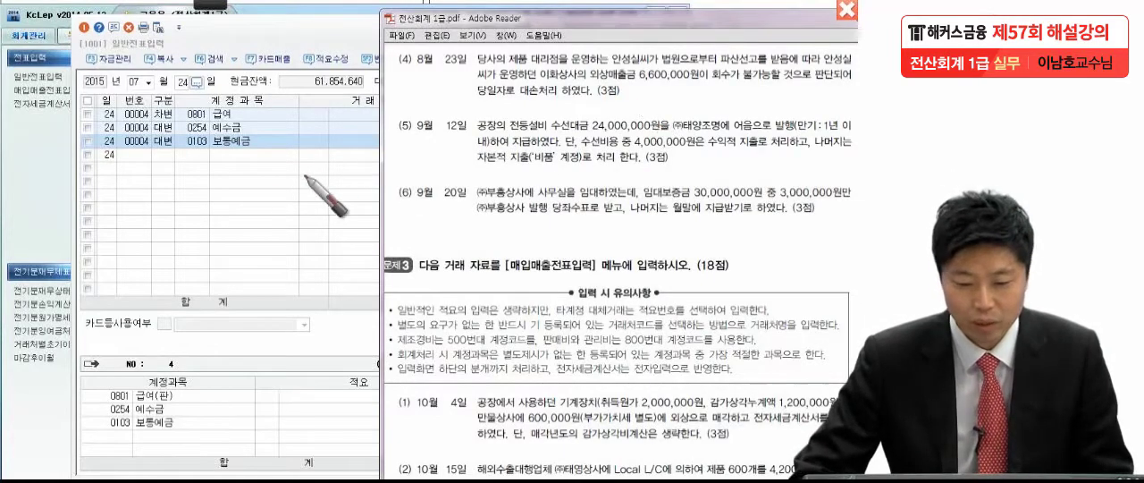
key(Escape)
click(267, 195)
click(148, 81)
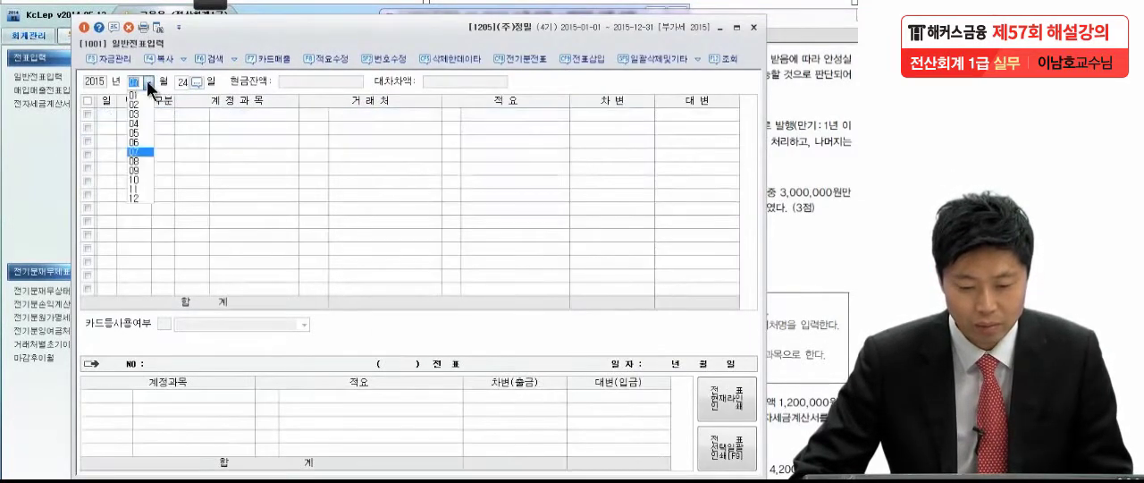
click(145, 158)
text(23)
key(Return)
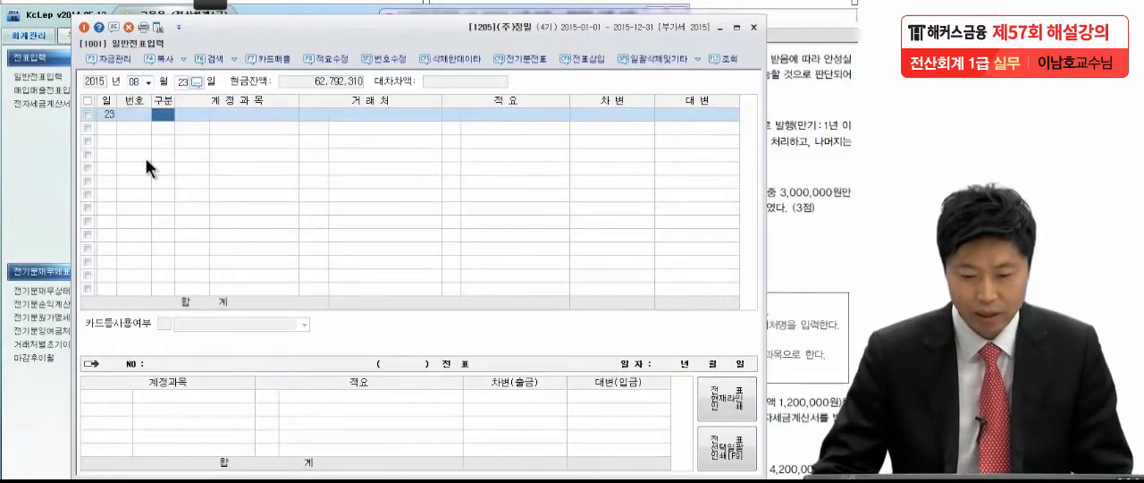
Open the trial balance (합계잔액시산표) and query it as of August 23, 2015
click(40, 198)
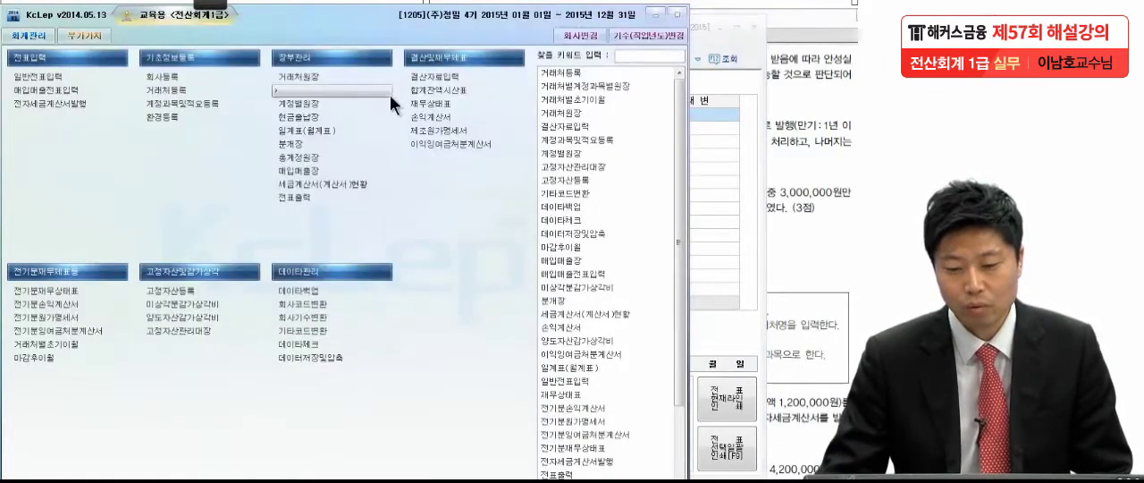
click(423, 93)
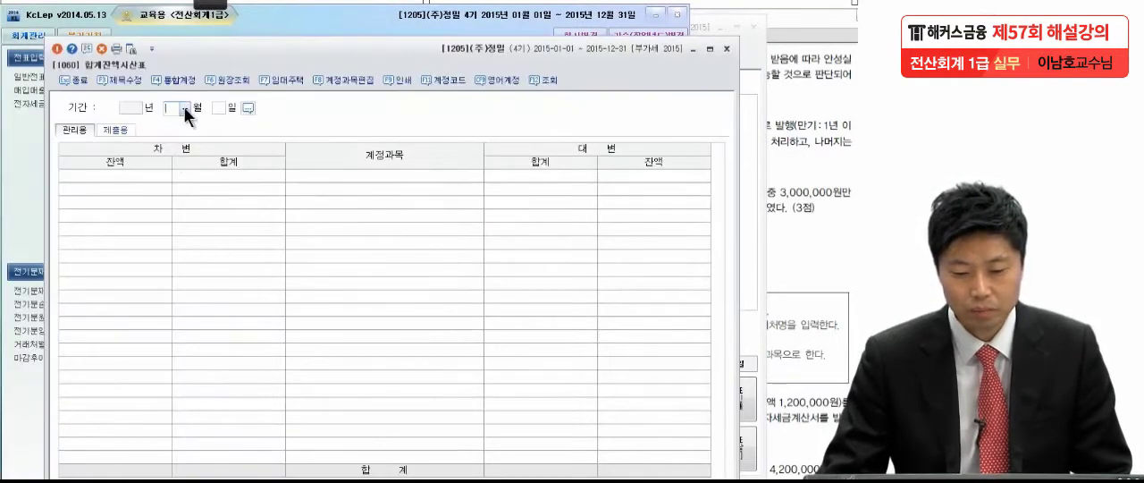
click(183, 106)
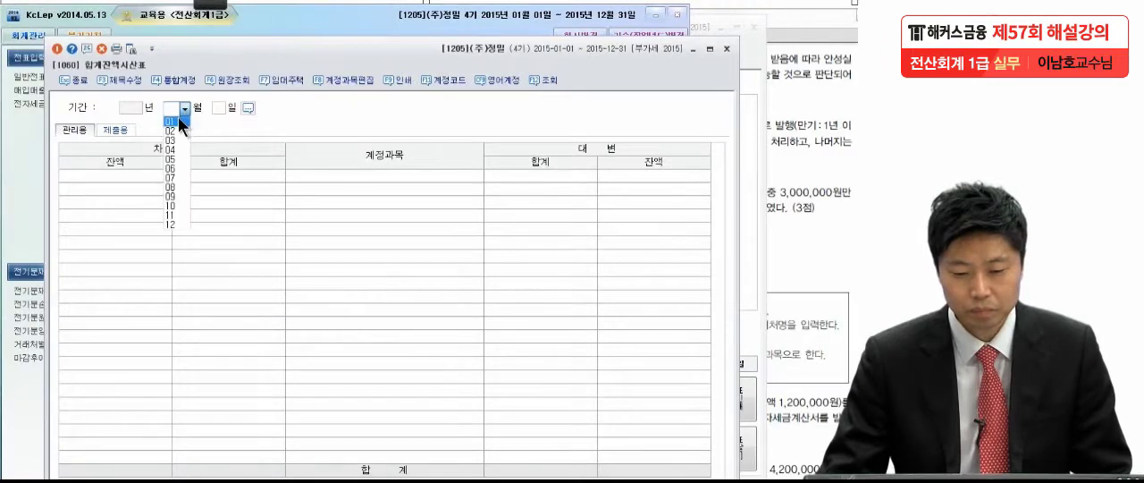
key(Return)
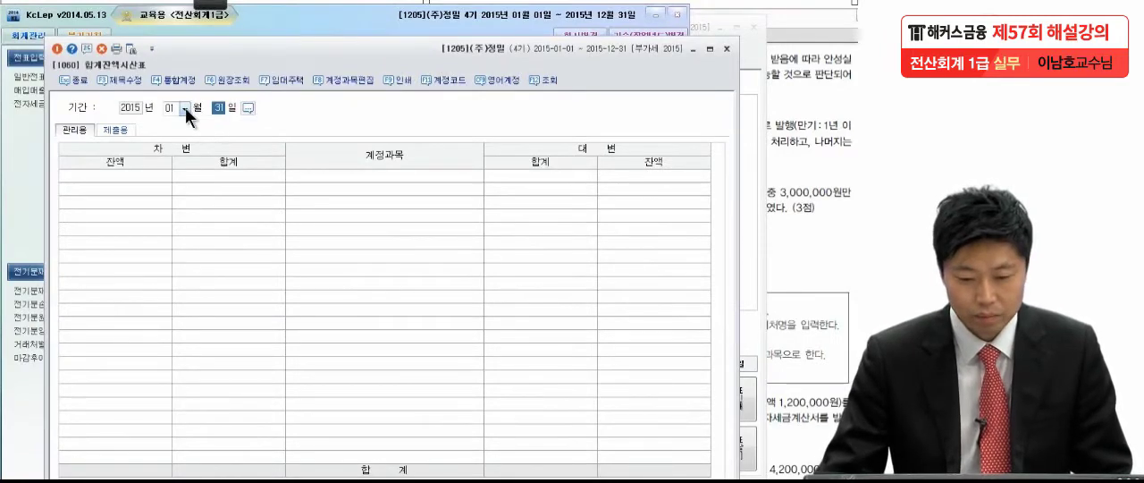
click(184, 107)
click(180, 188)
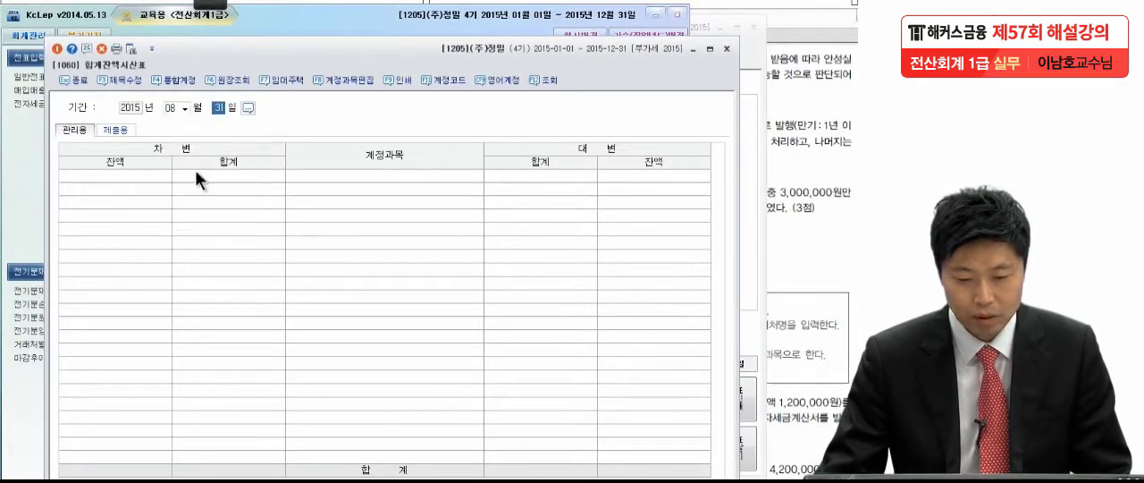
key(Return)
key(F6)
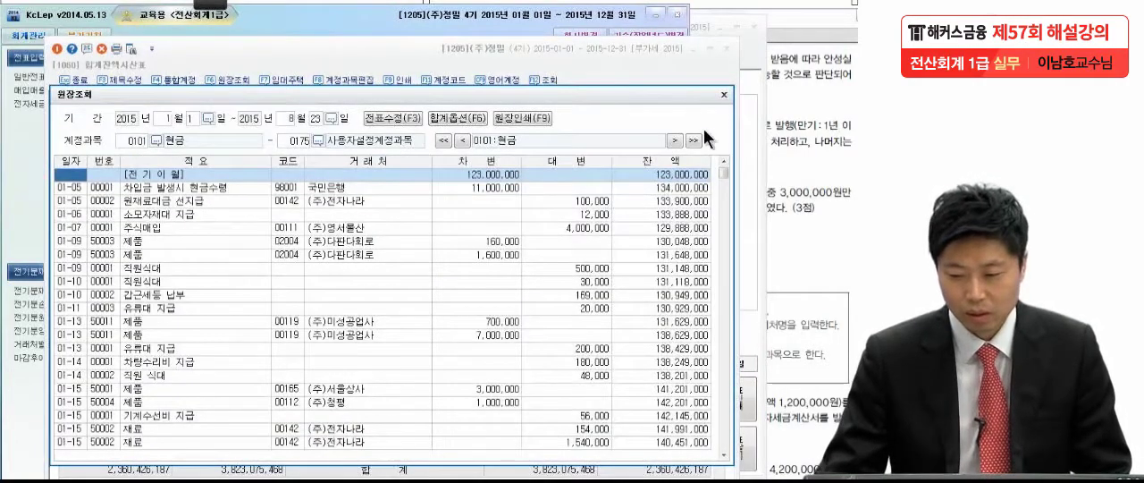
click(722, 96)
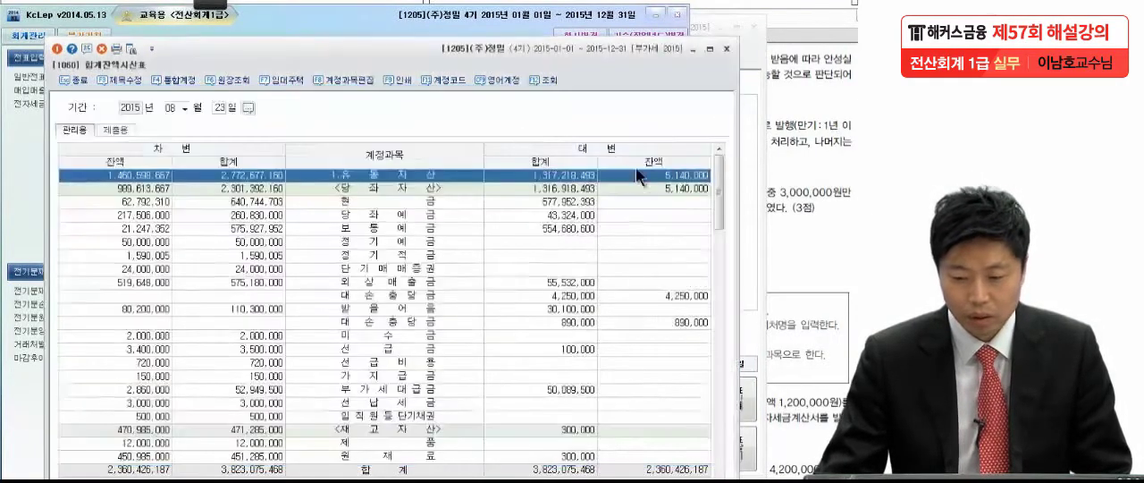
Check the 대손충당금 balance for 외상매출금 in the trial balance and compare it with the August 23 transaction in the exam PDF
drag(393, 44, 399, 24)
click(371, 260)
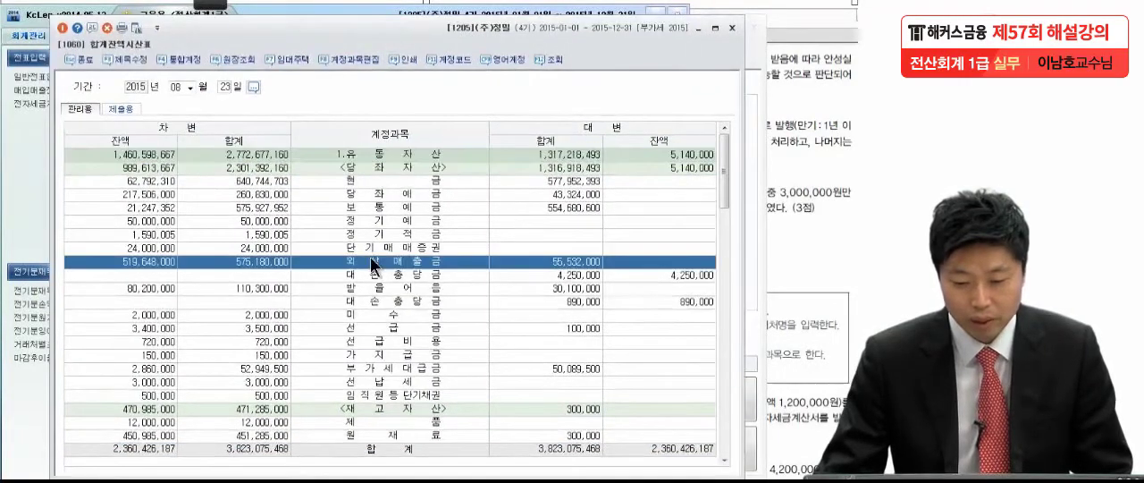
scroll(371, 281, down, 1)
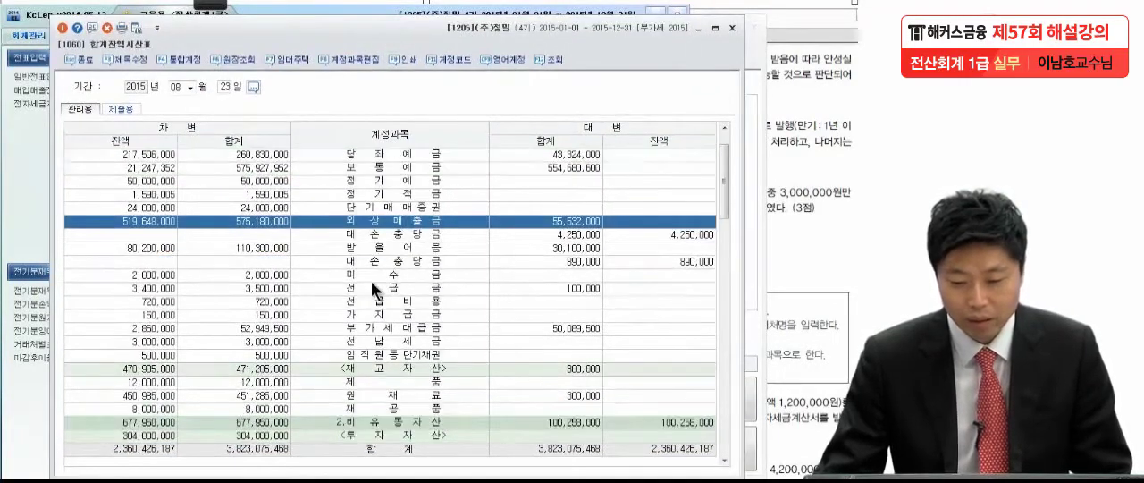
click(544, 235)
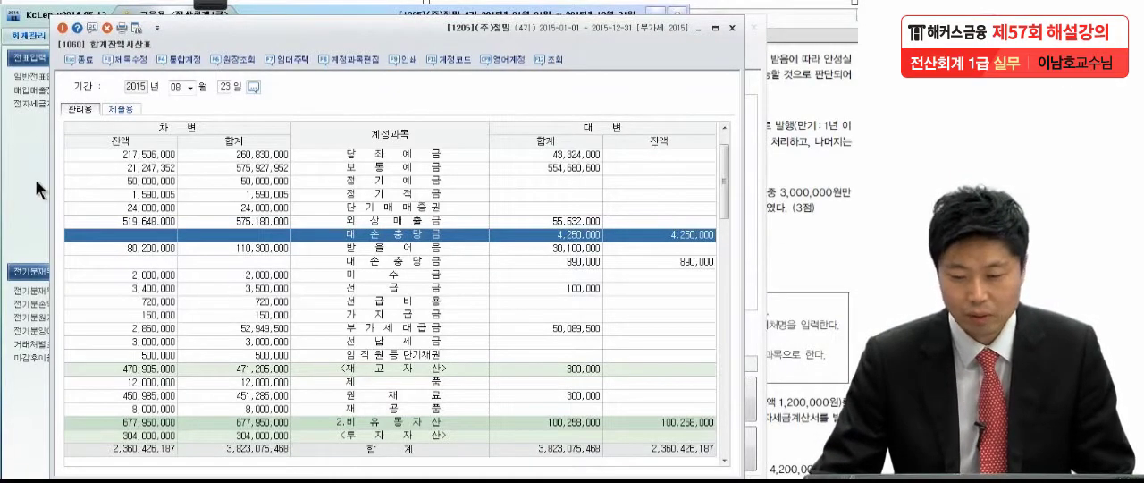
click(792, 186)
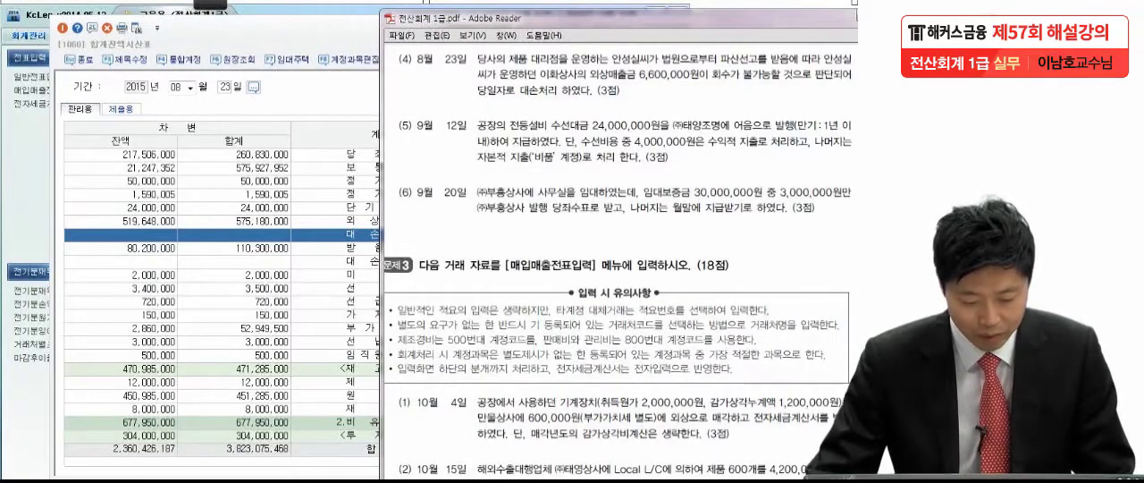
Return to general voucher entry and enter a debit line (차변) for 대손충당금 (0109, 외상매출금) of 4,250,000 without a business partner
click(214, 481)
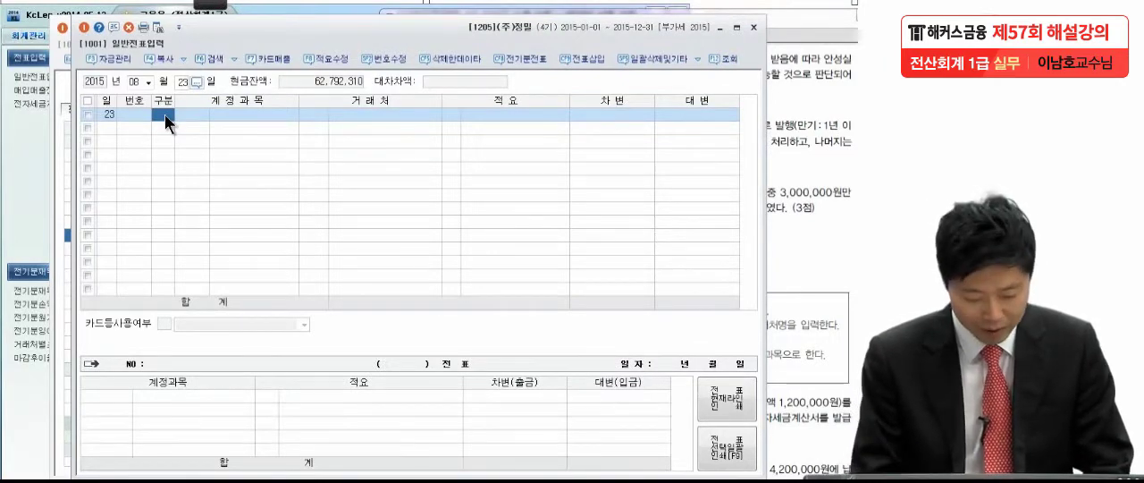
key(3)
key(Return)
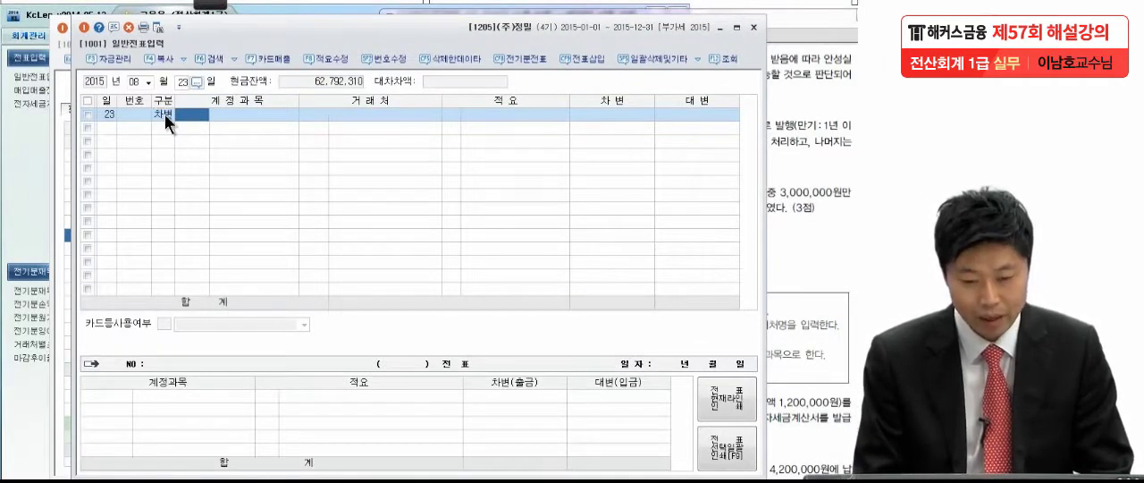
text(대손충)
key(Return)
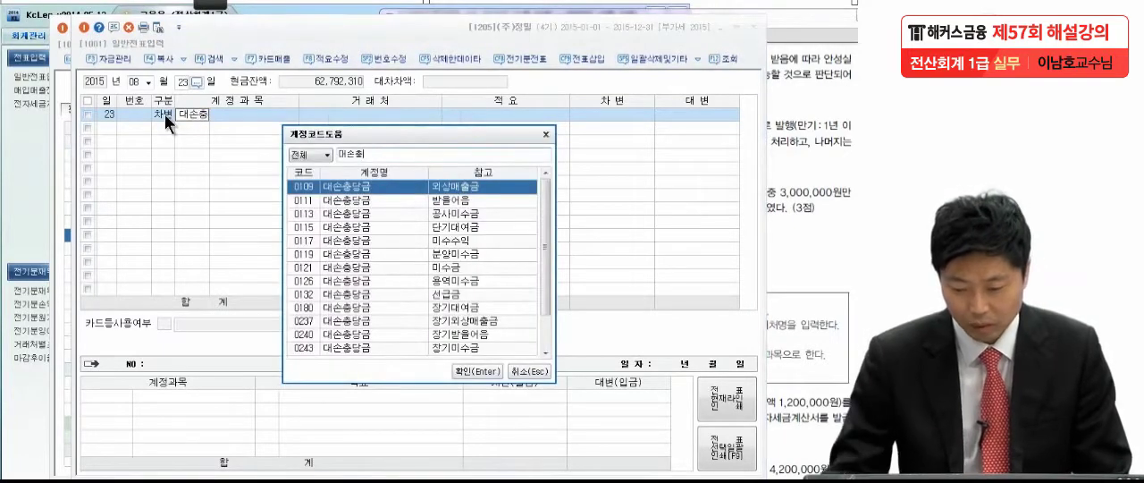
key(Return)
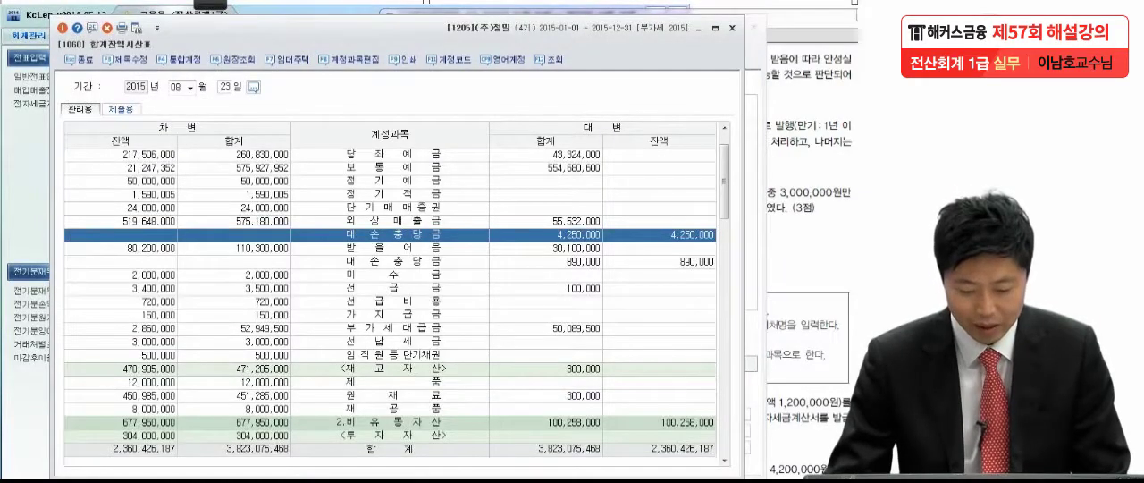
key(alt+Tab)
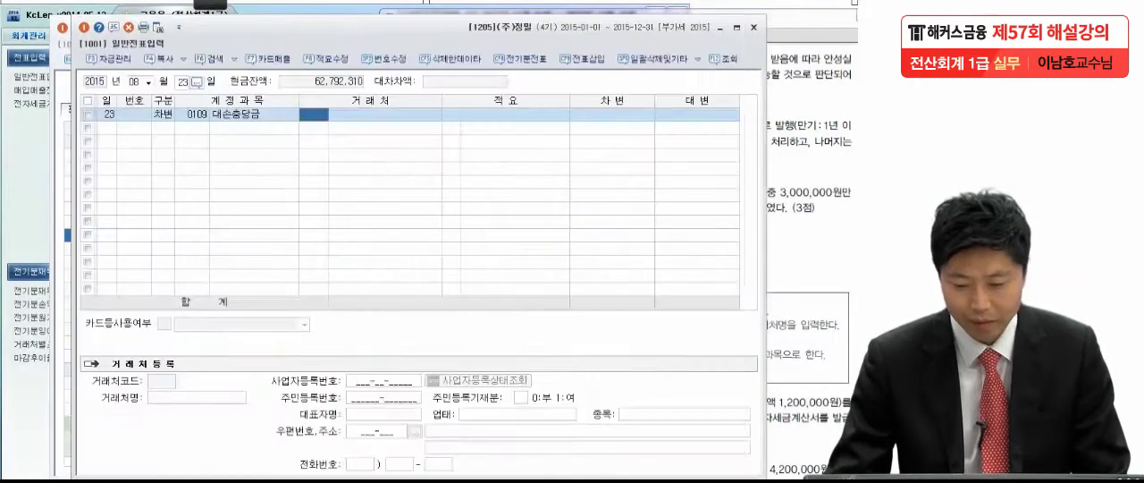
click(611, 116)
text(4,250,000)
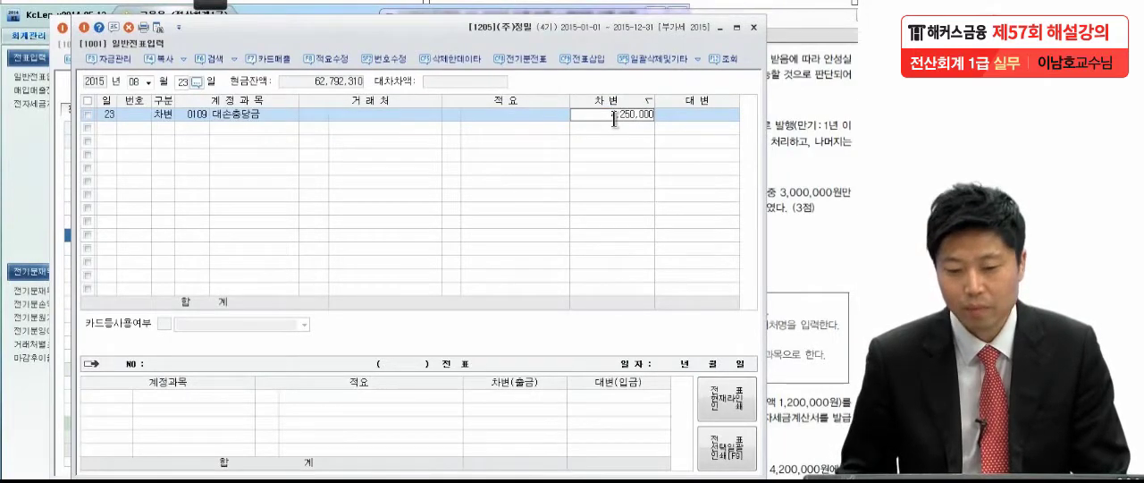
key(Return)
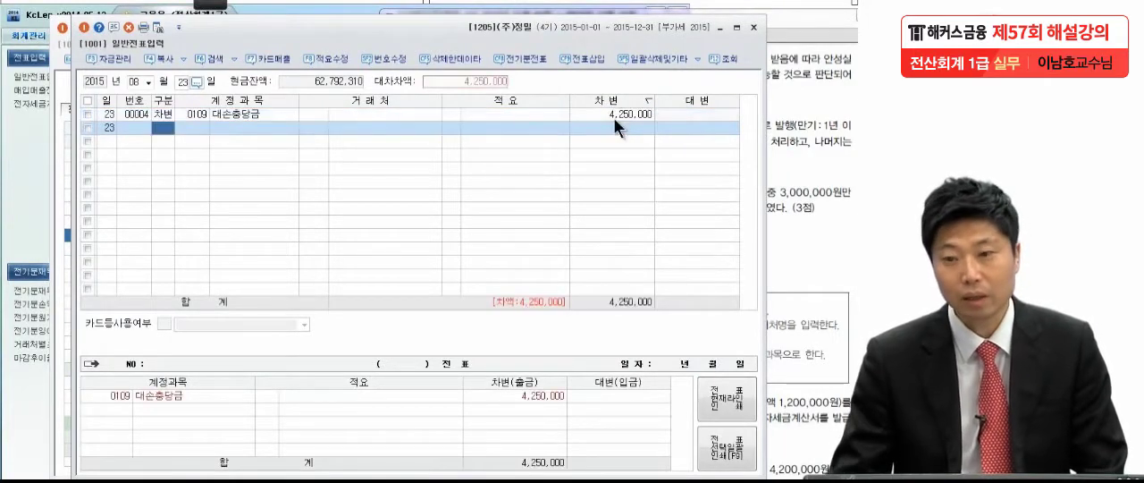
Add a credit line (대변) for 외상매출금 (0108) with 이화상사 (00109) as the business partner
text(4)
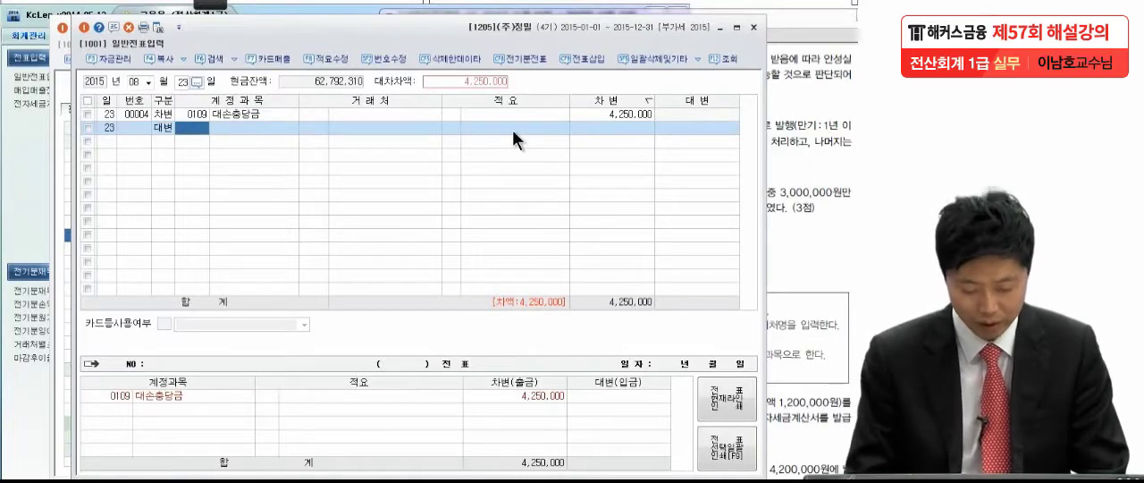
text(외상매)
key(Return)
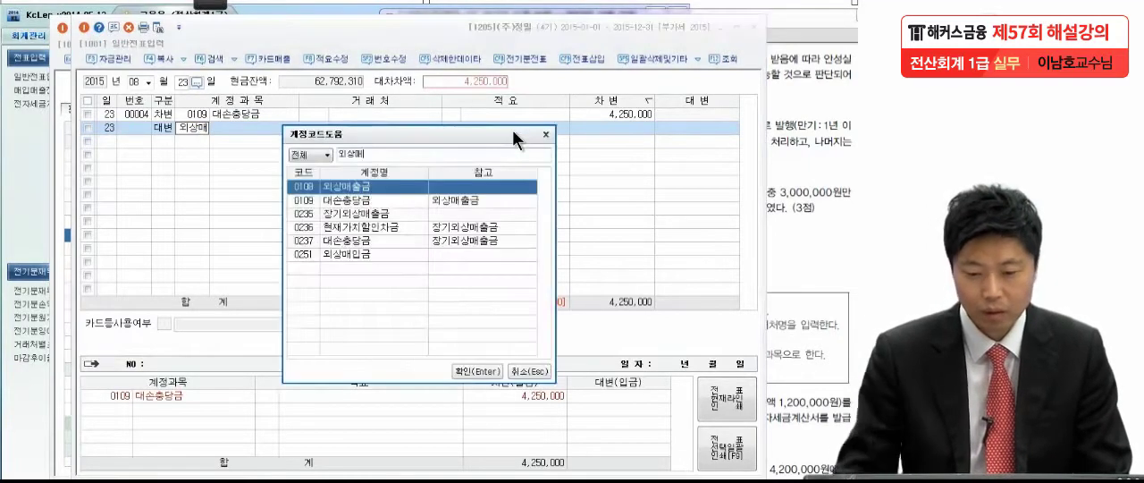
key(Return)
text(이혀)
key(Return)
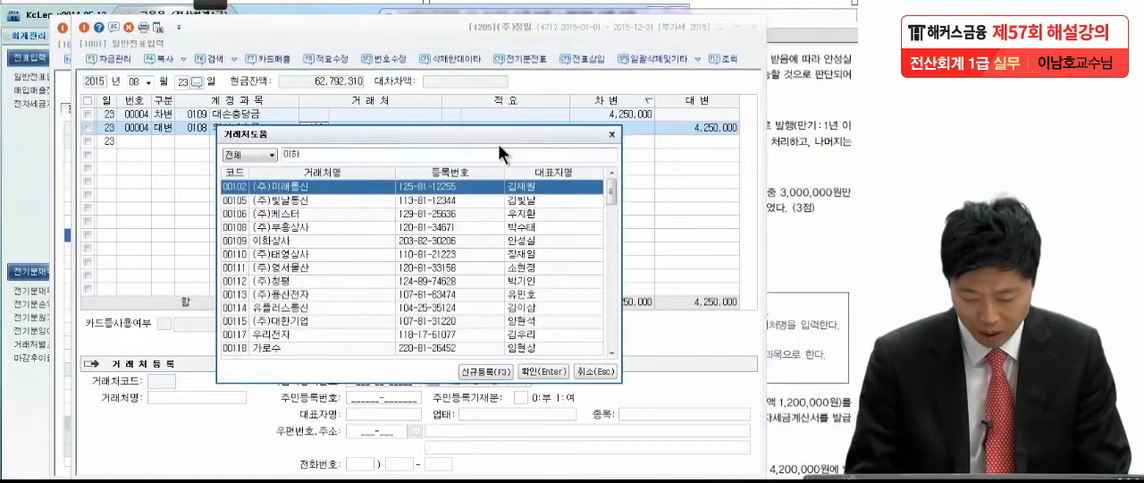
key(BackSpace)
text(화)
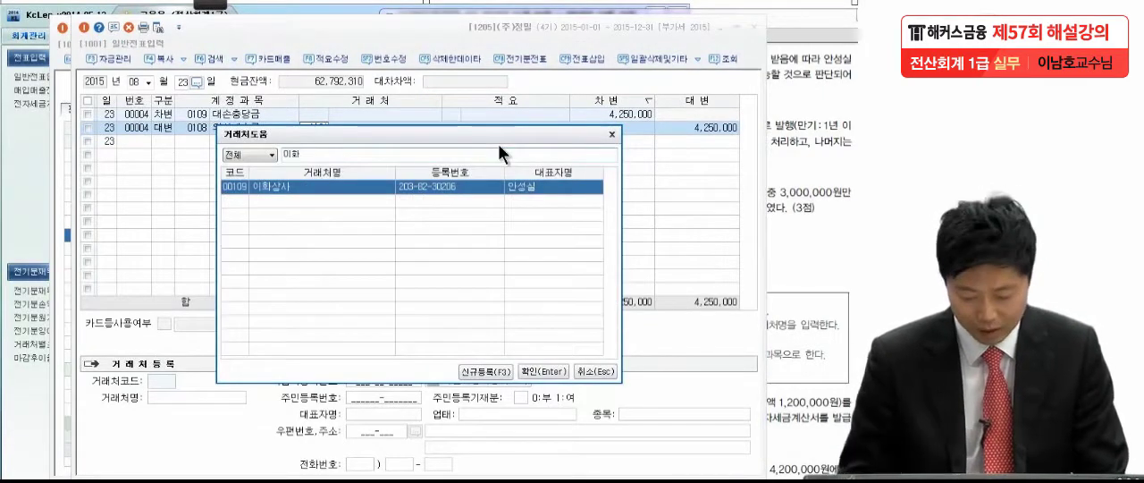
key(Return)
key(Return)
key(Return)
key(Return)
Check the receivable amount in the exam PDF's August 23 transaction and set the 외상매출금 credit to 6,600,000
click(816, 122)
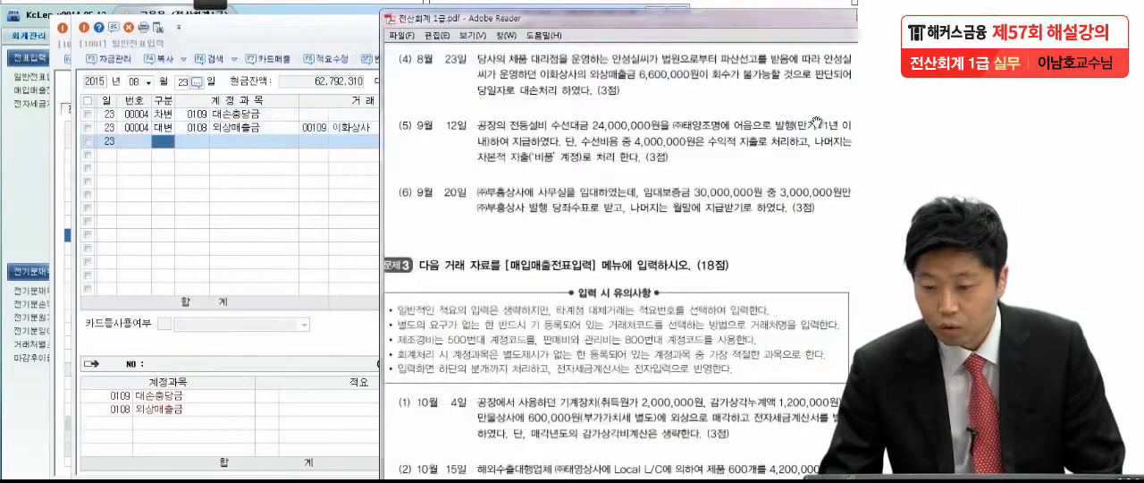
click(376, 230)
click(703, 130)
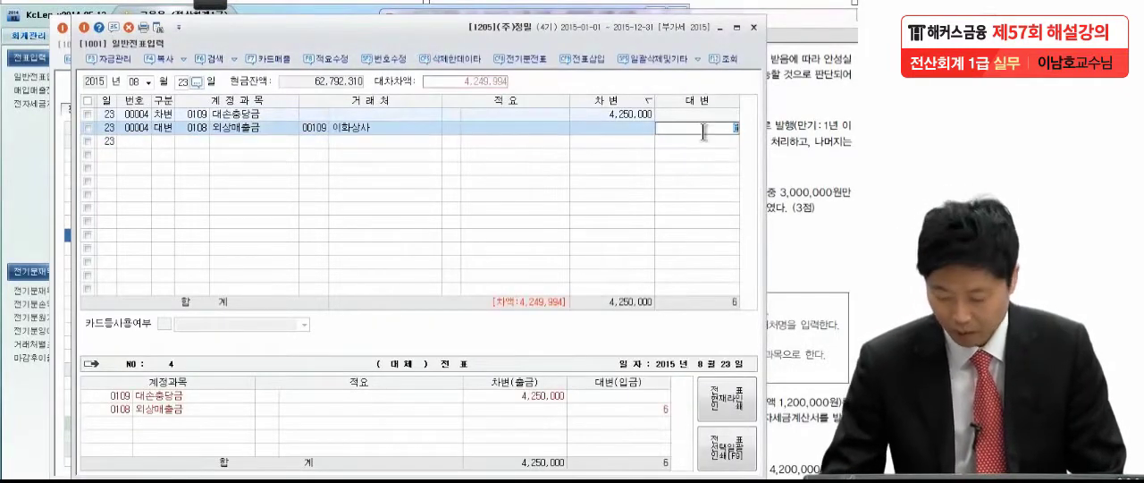
text(6,600,000)
key(Return)
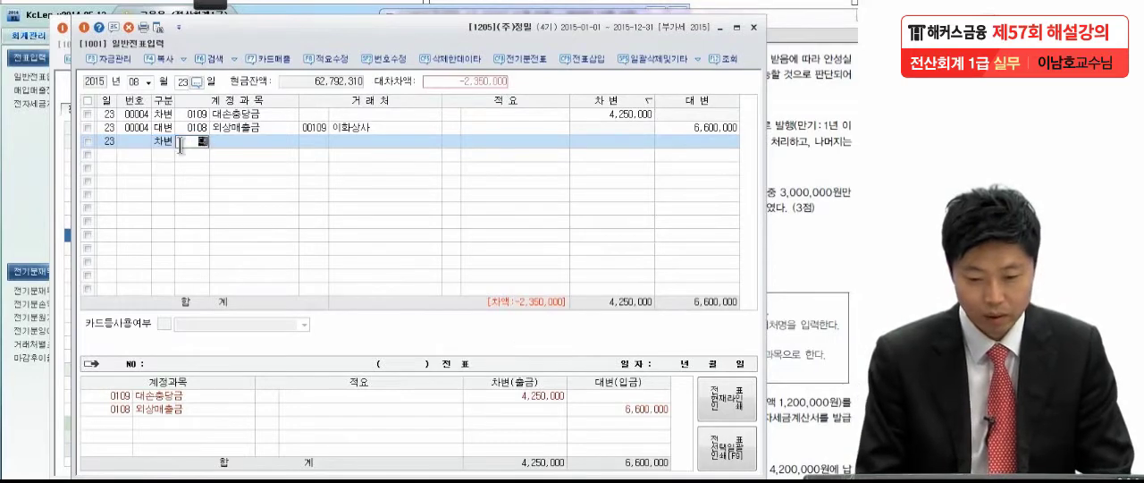
Add a debit line (차변) for 대손상각비 (0835, 판매관리비) of 2,350,000 and clear its business partner
text(대손상)
key(Return)
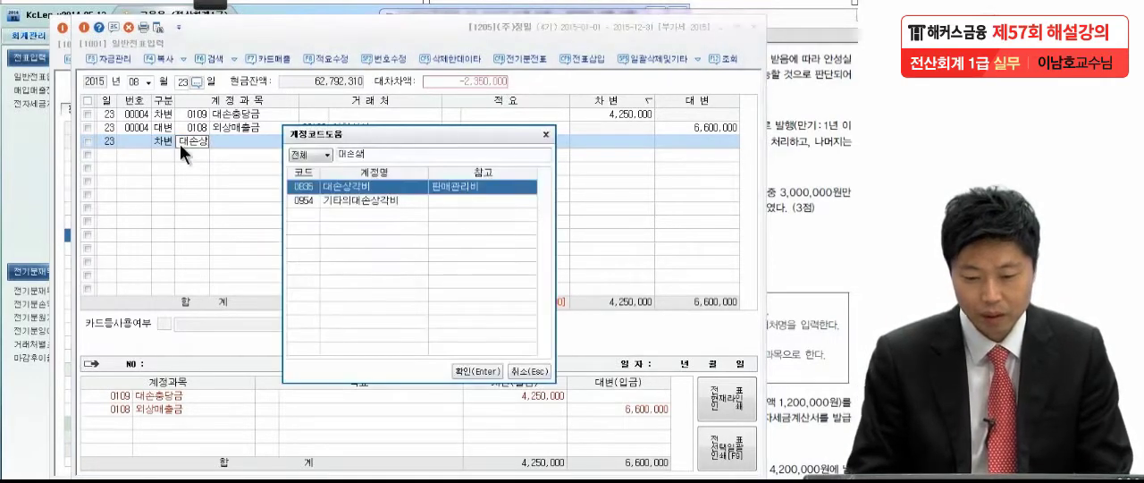
key(Return)
key(Return)
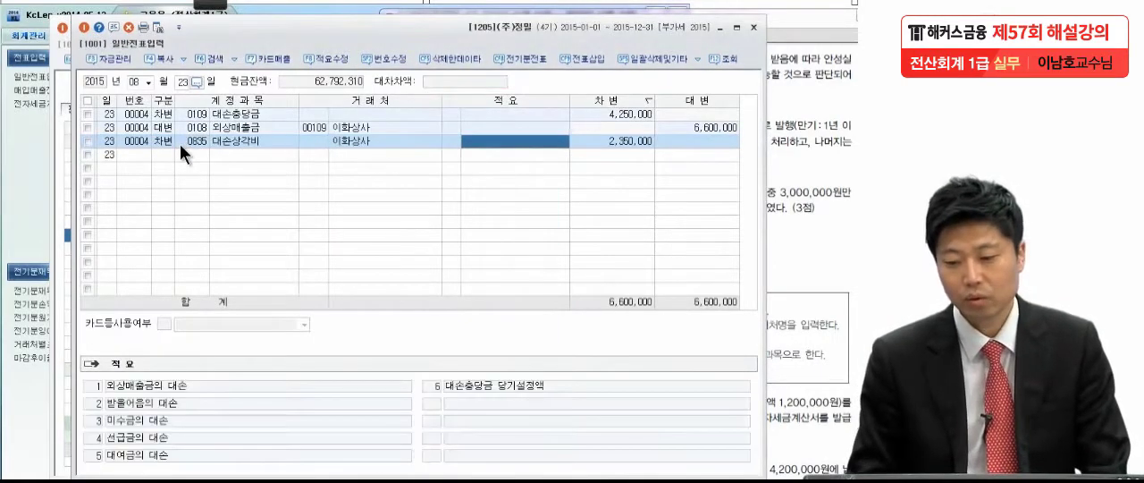
key(Return)
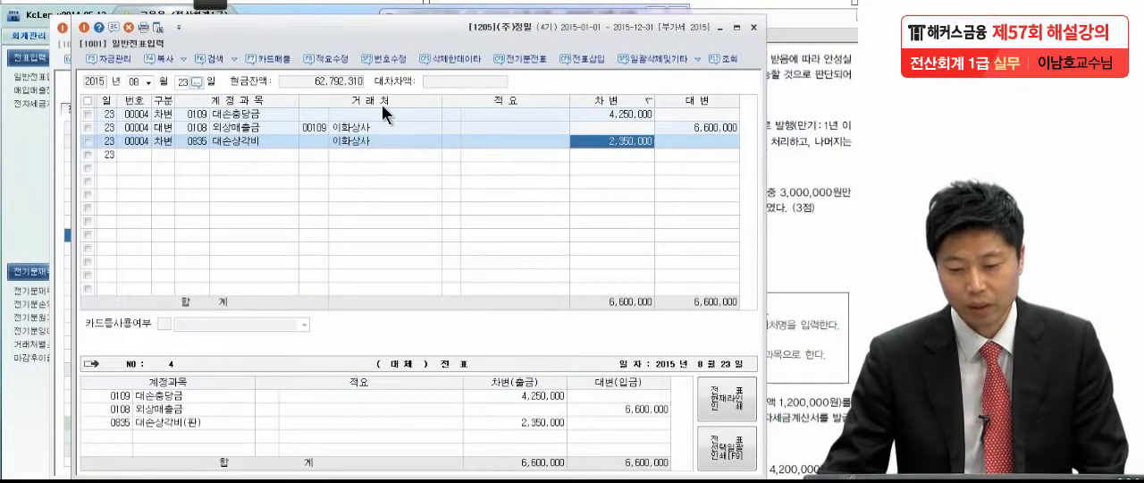
click(368, 140)
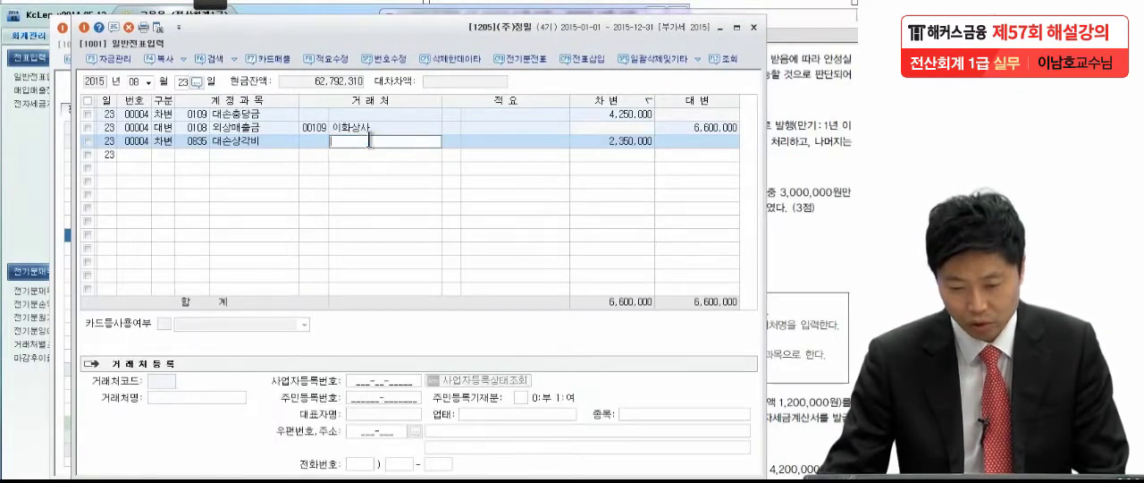
click(611, 141)
Review the September 12 factory electrical repair transaction in the exam PDF
click(805, 121)
scroll(783, 140, down, 2)
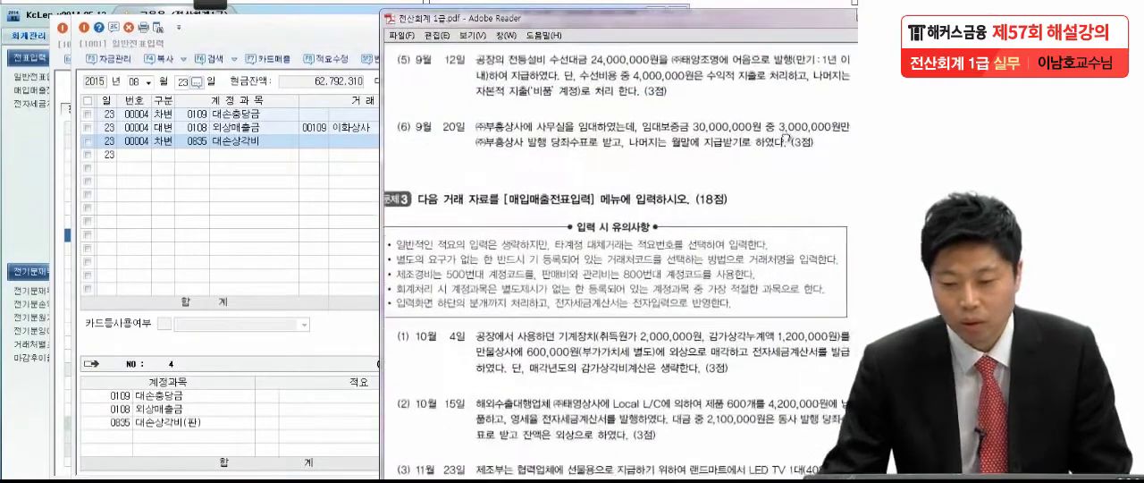
scroll(784, 139, up, 1)
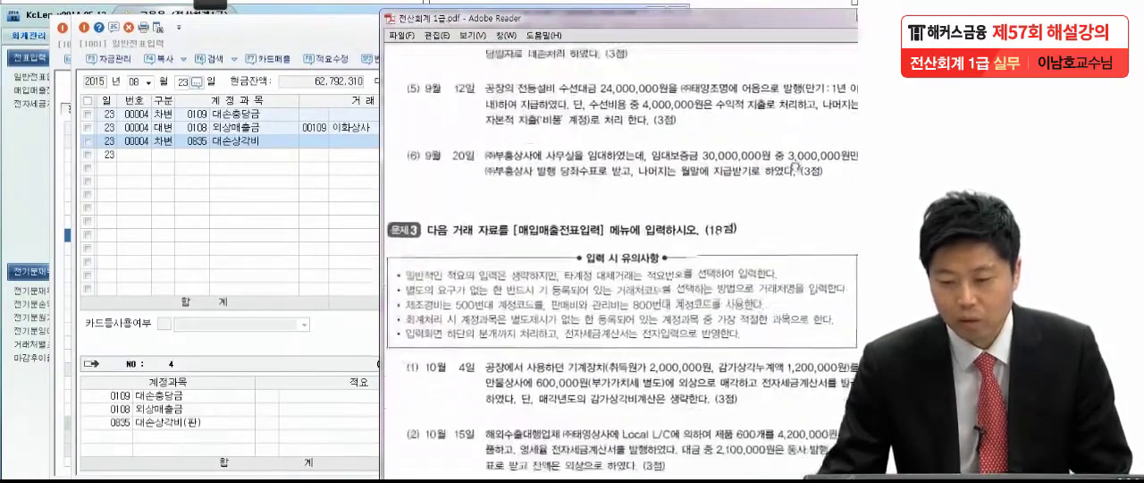
scroll(791, 168, down, 1)
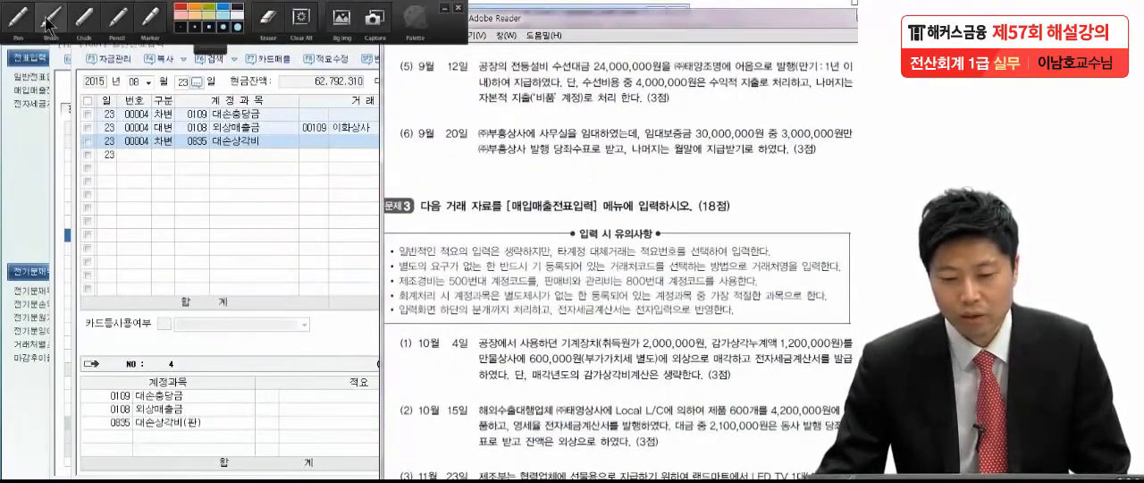
click(51, 19)
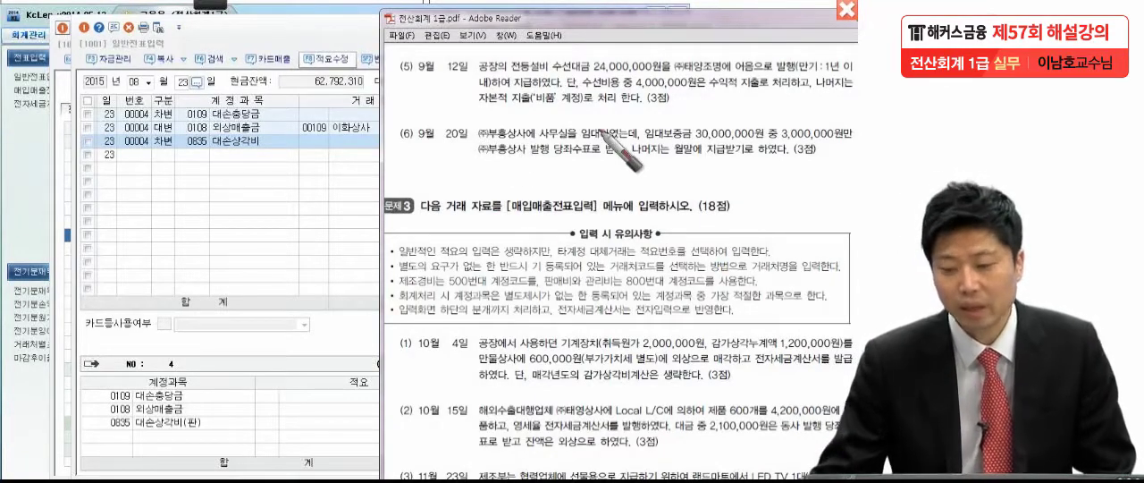
key(Escape)
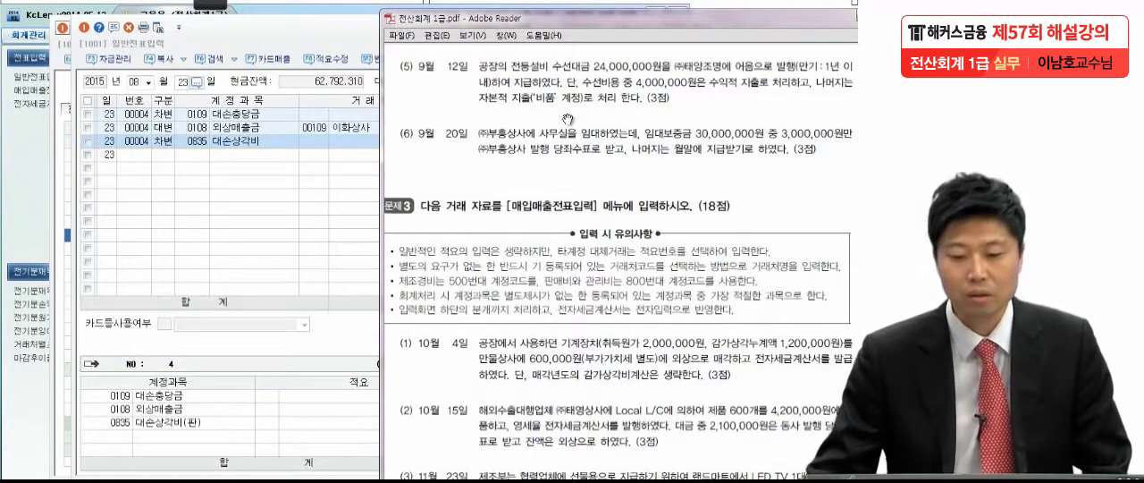
Set the general voucher date to September 12 and recheck the transaction in the exam PDF
click(207, 196)
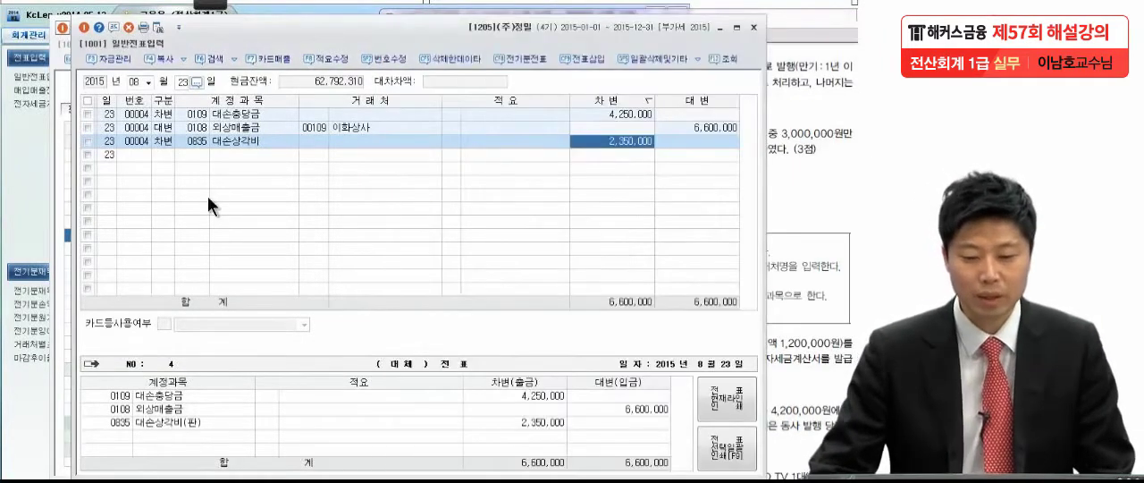
click(148, 82)
click(142, 170)
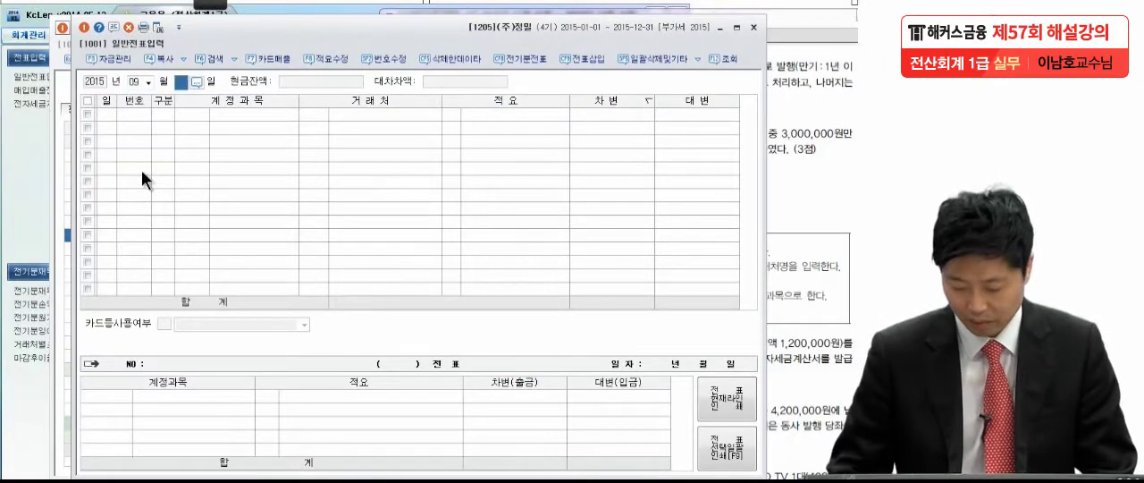
text(12)
key(Return)
key(alt+Tab)
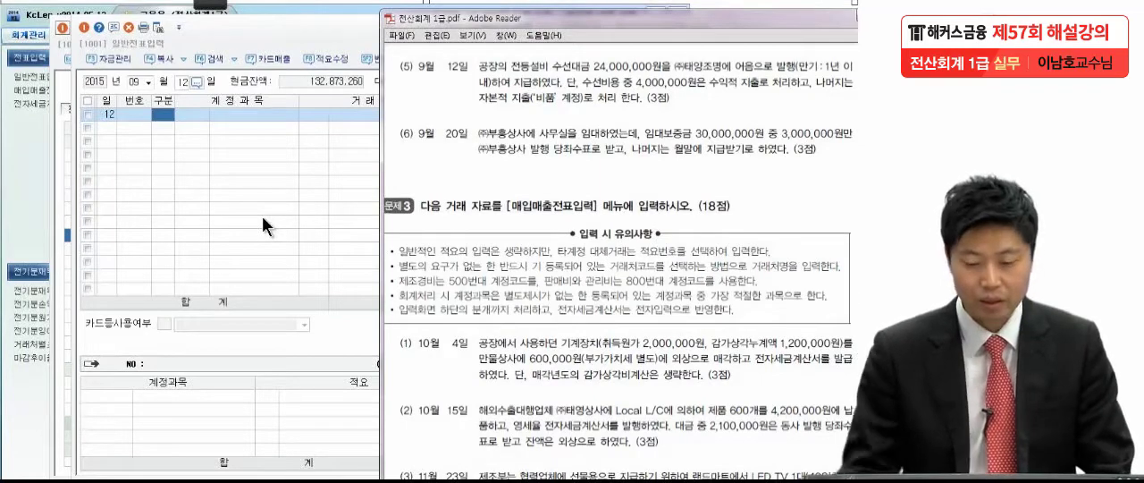
click(211, 165)
Start a credit line (대변) on September 12 for 미지급금 (0253)
click(159, 119)
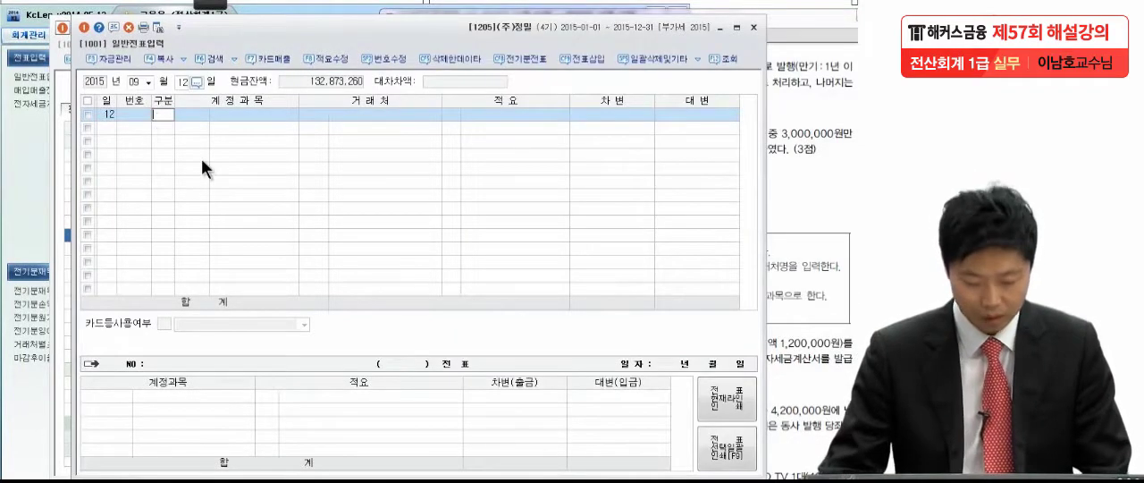
text(4)
key(Return)
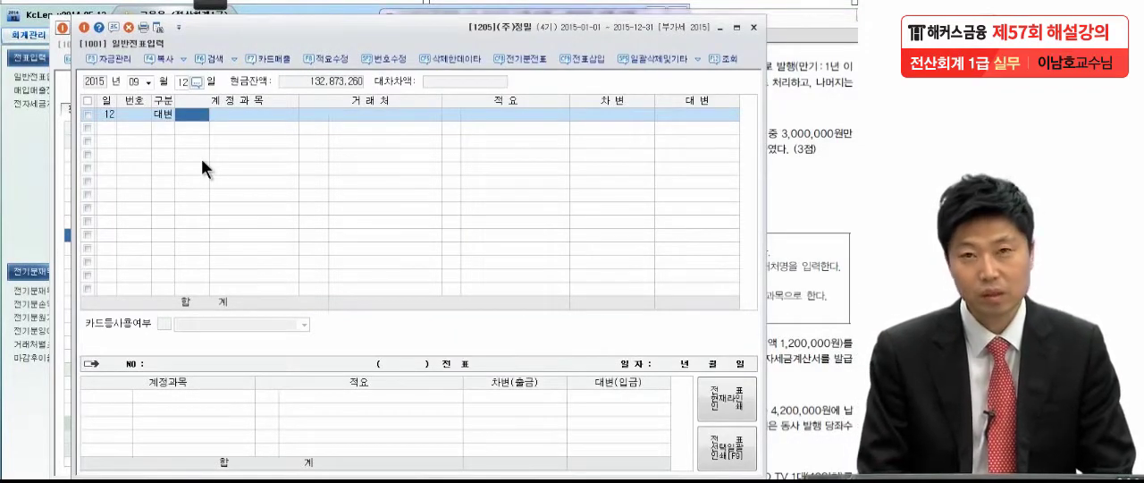
text(미지)
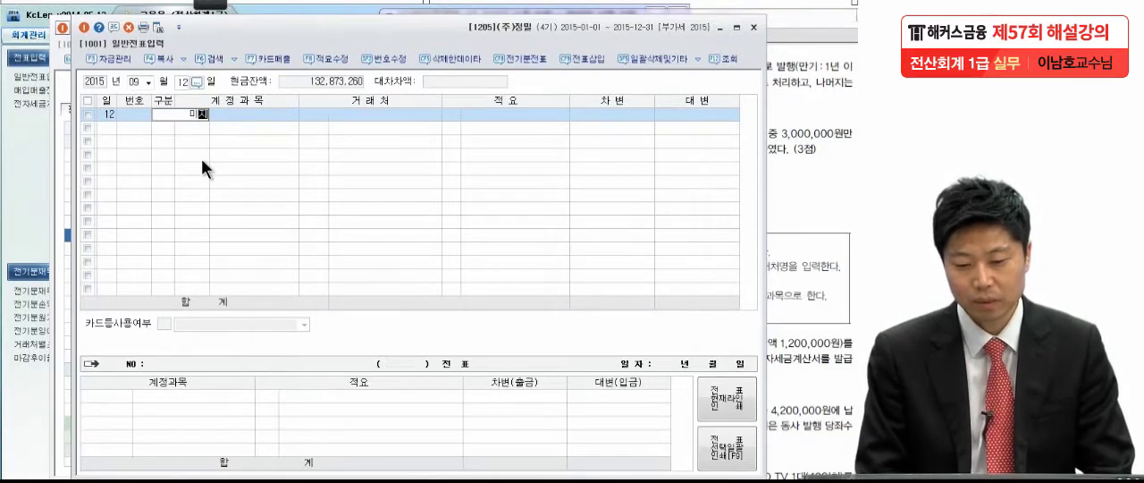
key(Return)
key(Return)
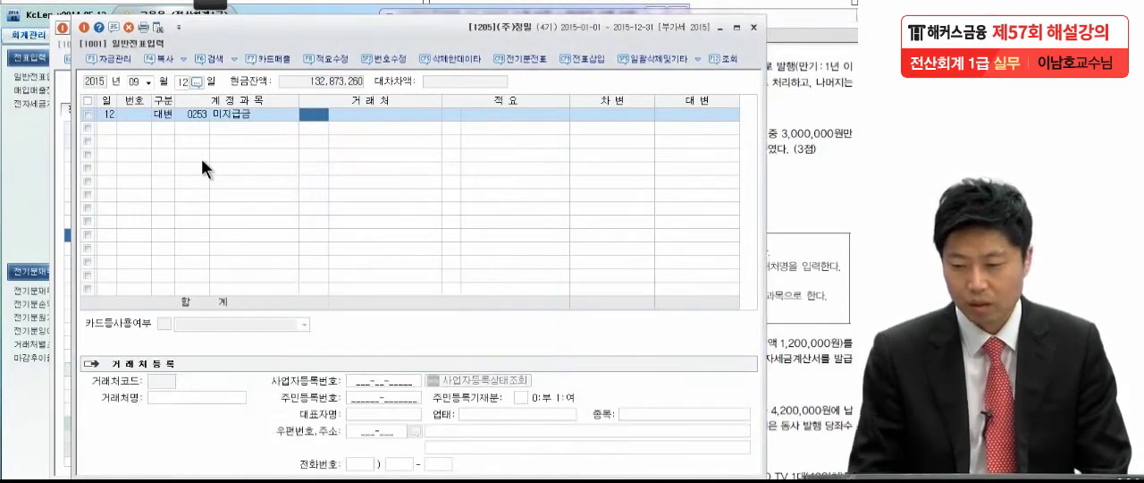
Consult the exam PDF for the payee, then assign (주)태양조명 (02002) to the 미지급금 line and enter 24,000,000
click(807, 130)
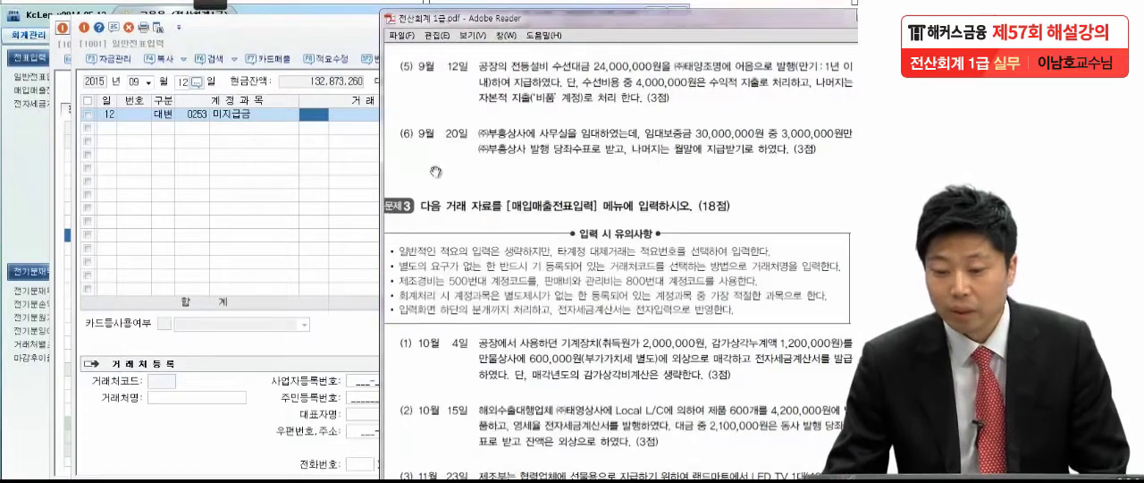
click(313, 126)
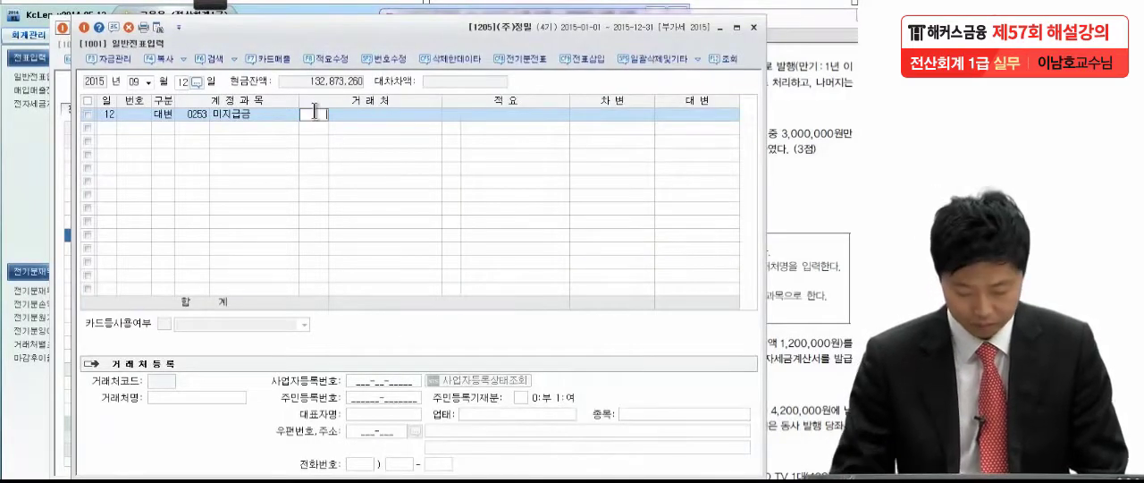
text(태양)
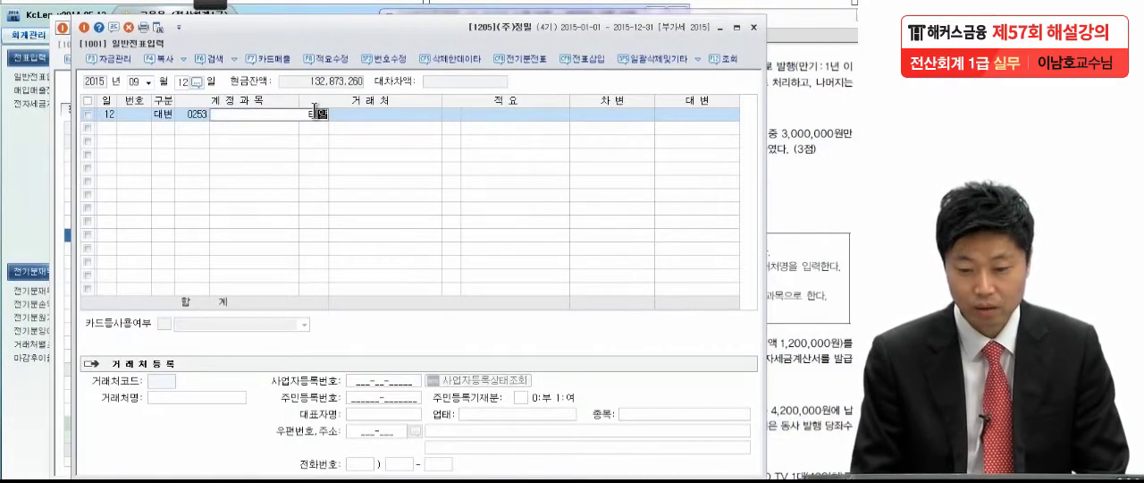
key(Return)
key(Return)
key(Return)
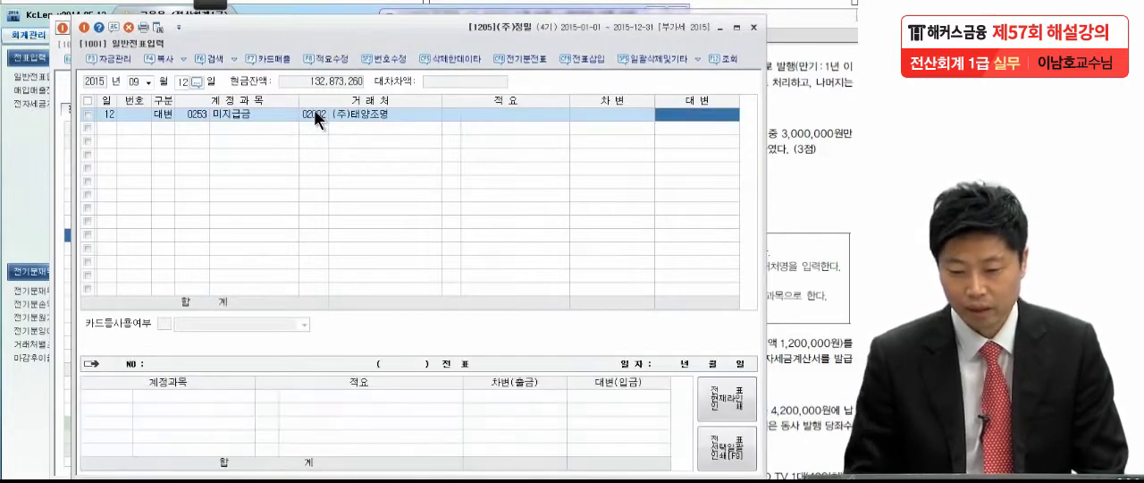
text(24000000)
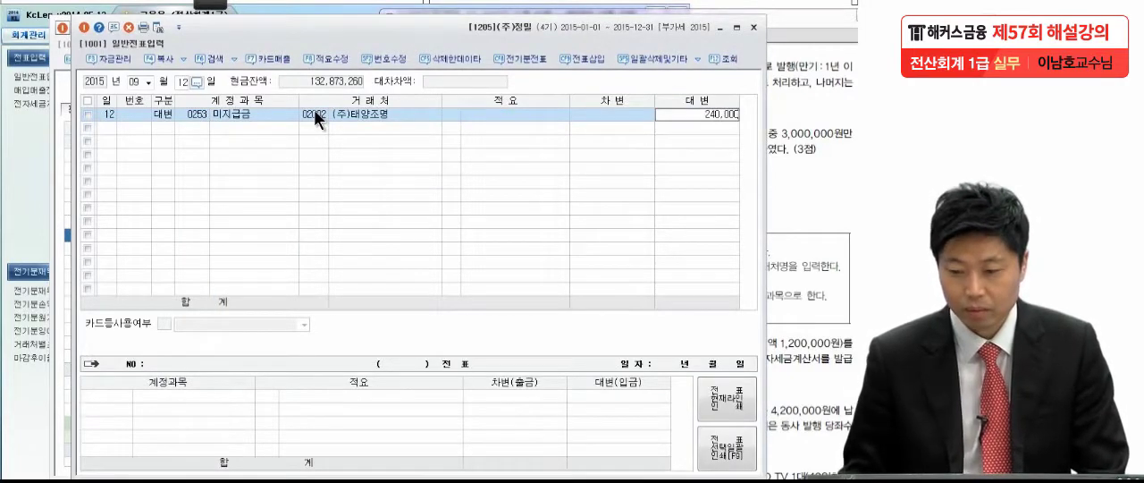
key(Return)
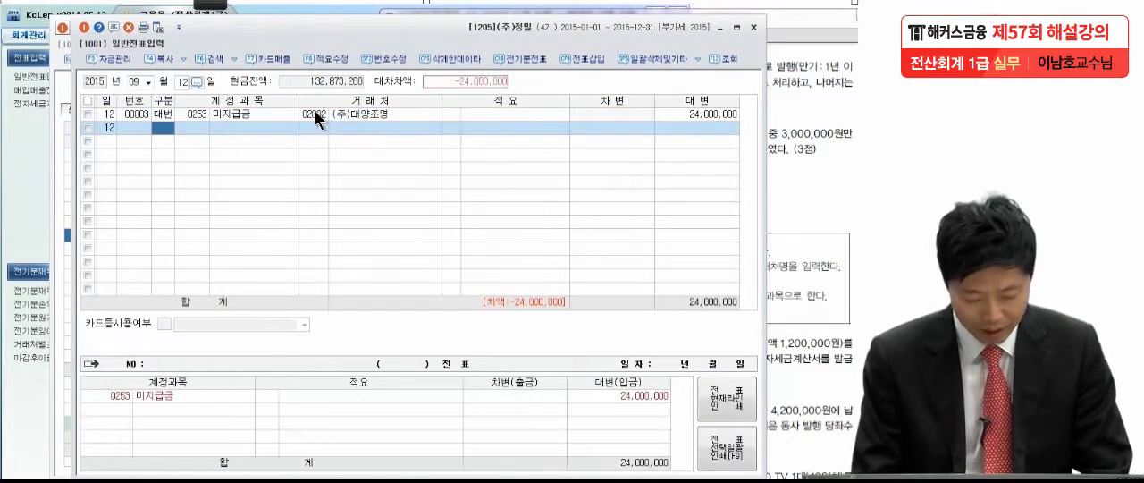
Add a debit line (차변) for 수선비 (0520, 제조원가) and set it to 4,000,000 per the revenue expenditure in the exam PDF
text(3수선)
key(Return)
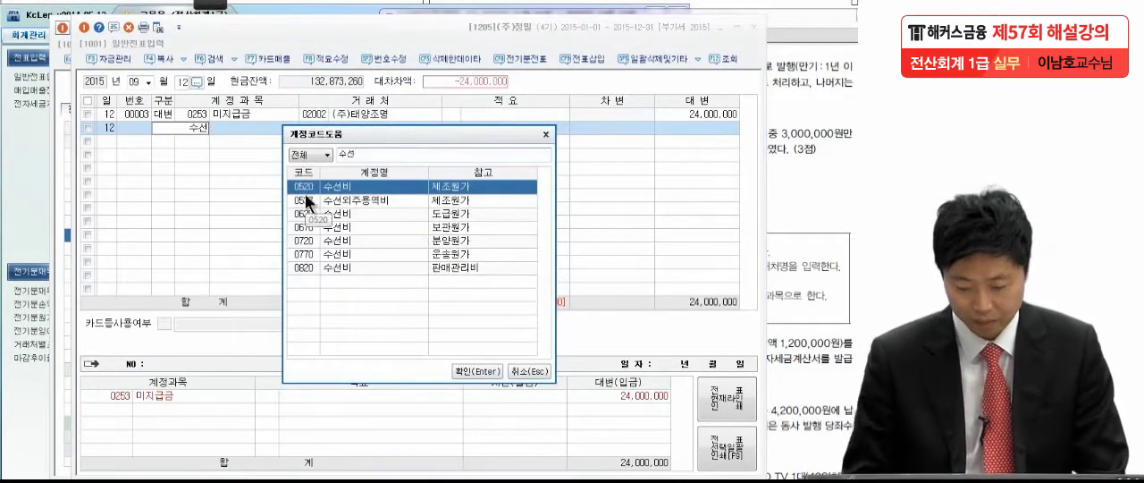
double_click(305, 193)
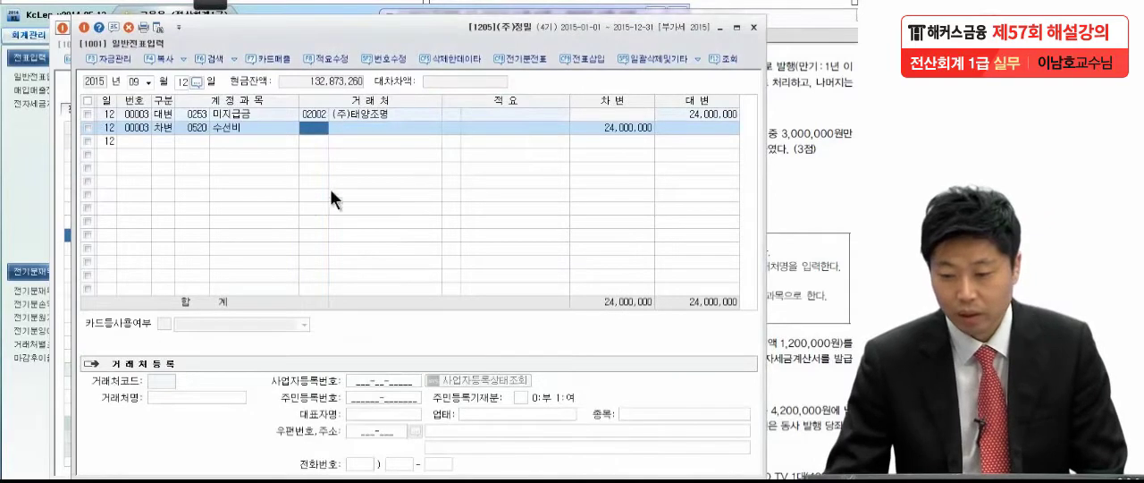
click(615, 127)
click(842, 134)
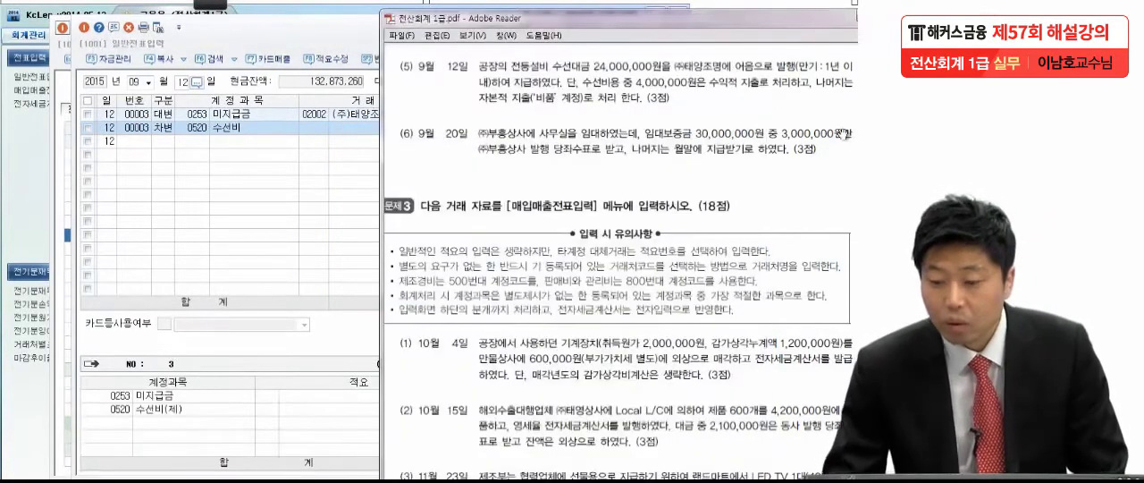
click(373, 215)
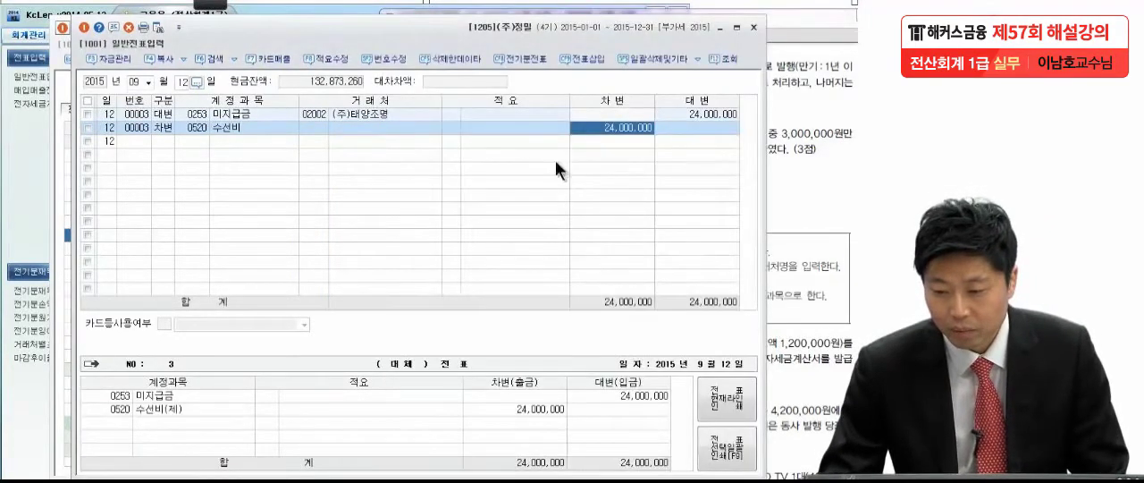
click(624, 131)
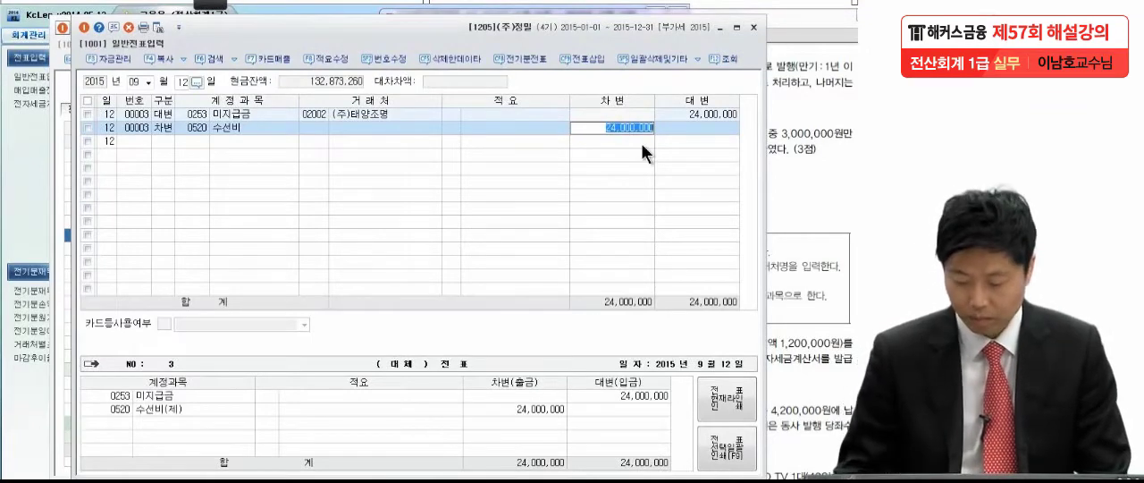
text(4,000,000)
key(Return)
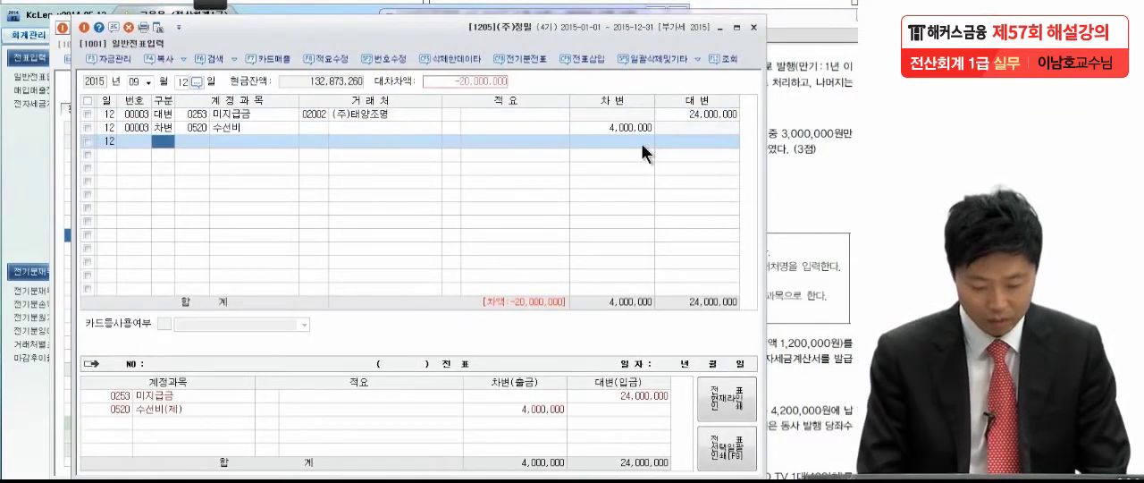
Add a debit line (차변) for 비품 (0212) with 20,000,000 to complete the September 12 voucher
text(3212)
key(Return)
key(Return)
key(Return)
key(Return)
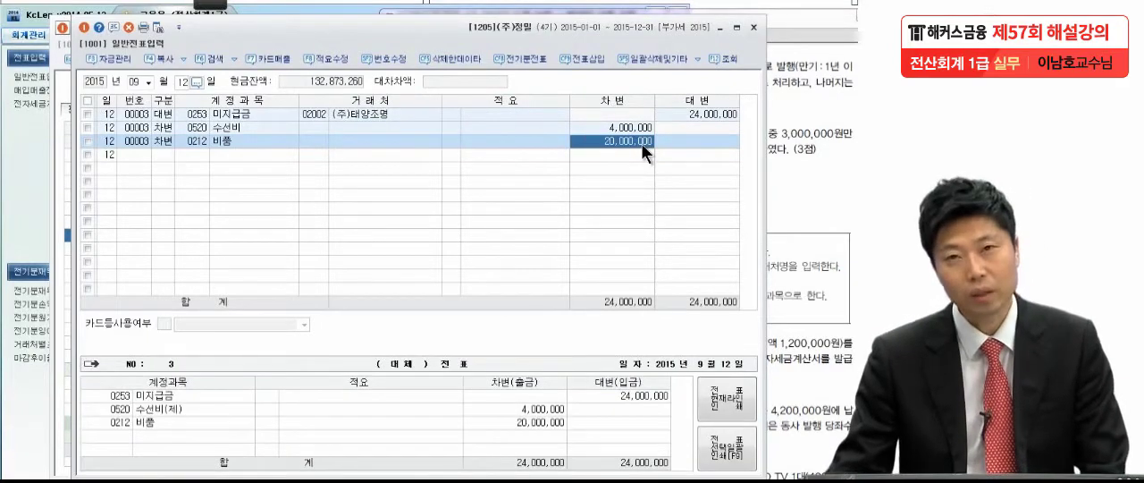
Bring up the September 20 office lease transaction in the exam PDF and pick the Pen annotation tool to explain it
click(820, 175)
drag(774, 275, 765, 205)
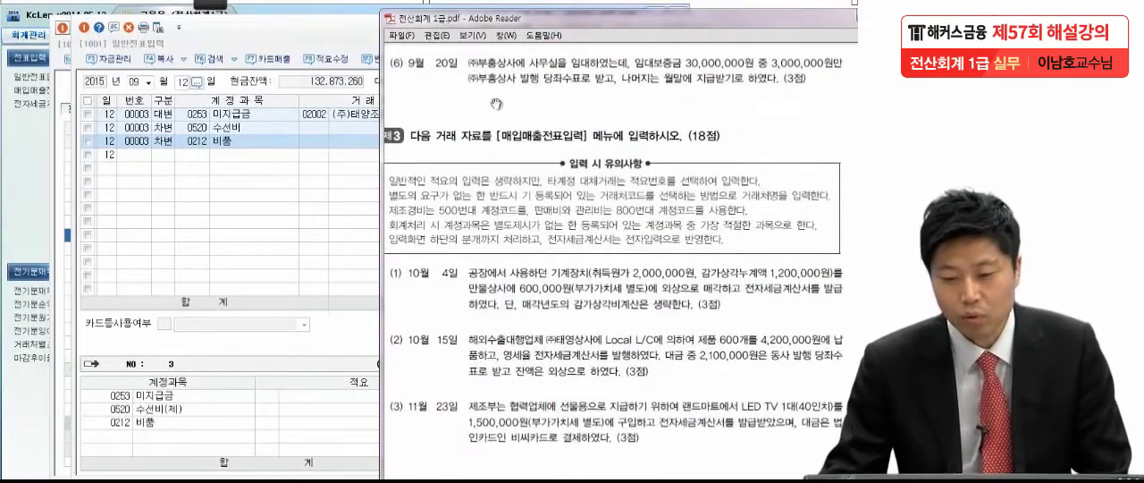
mouse_move(214, 4)
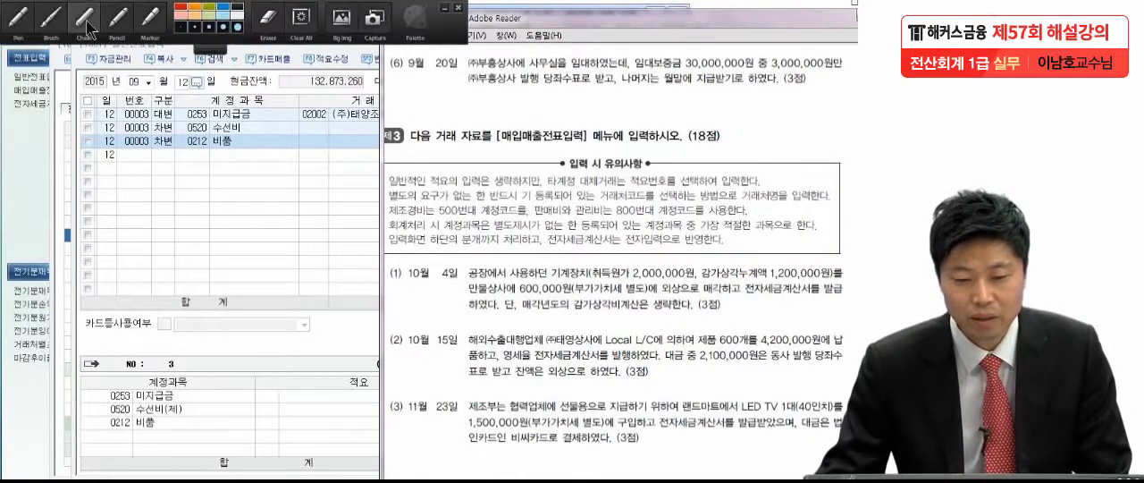
click(20, 22)
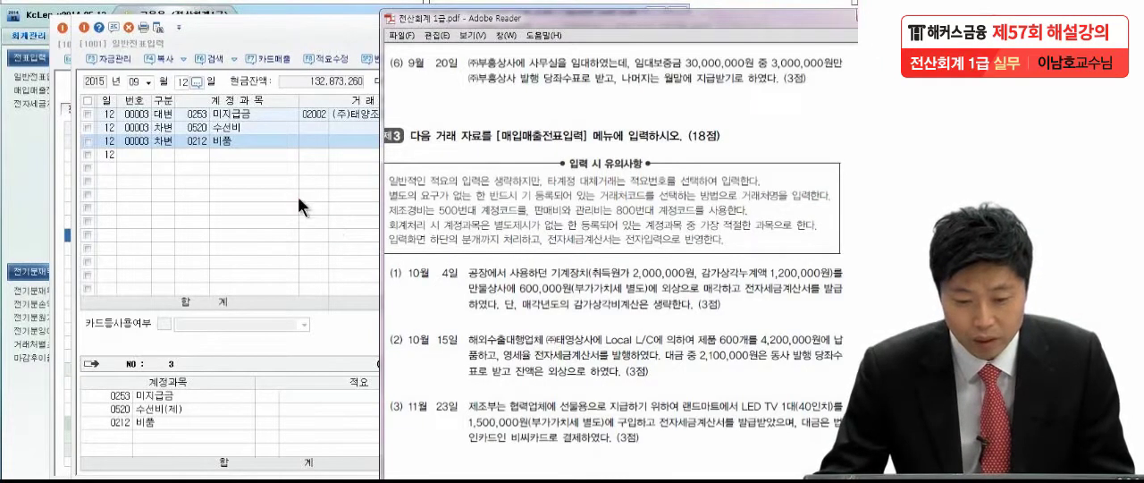
Set the general voucher date to September 20 and start a credit line (대변) for 임대보증금 (0294)
click(185, 82)
text(20)
key(Return)
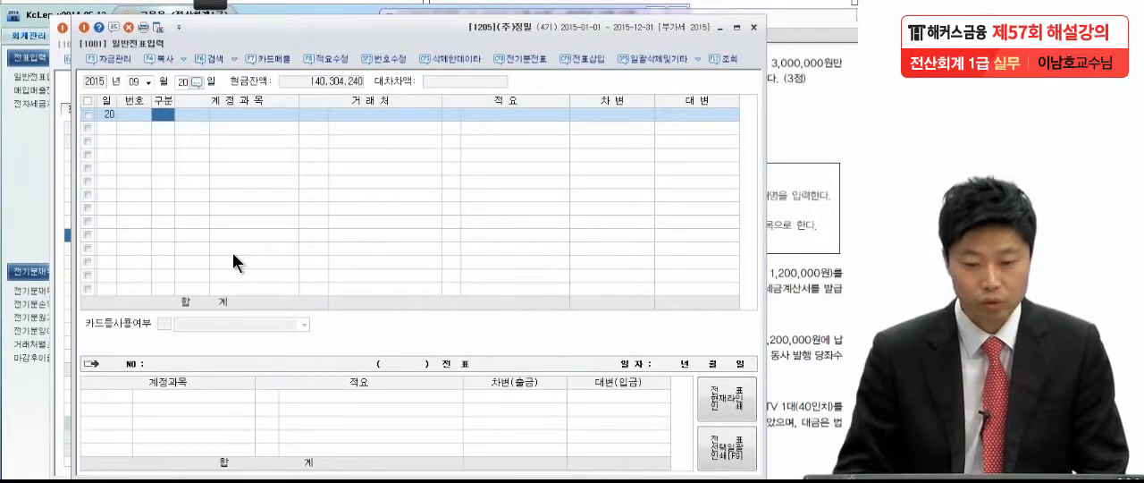
text(2)
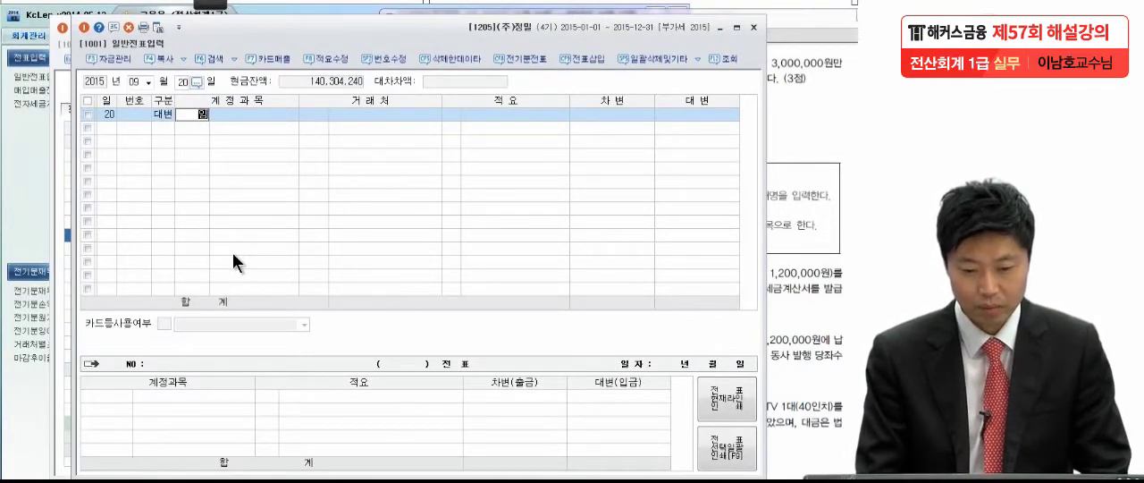
key(Return)
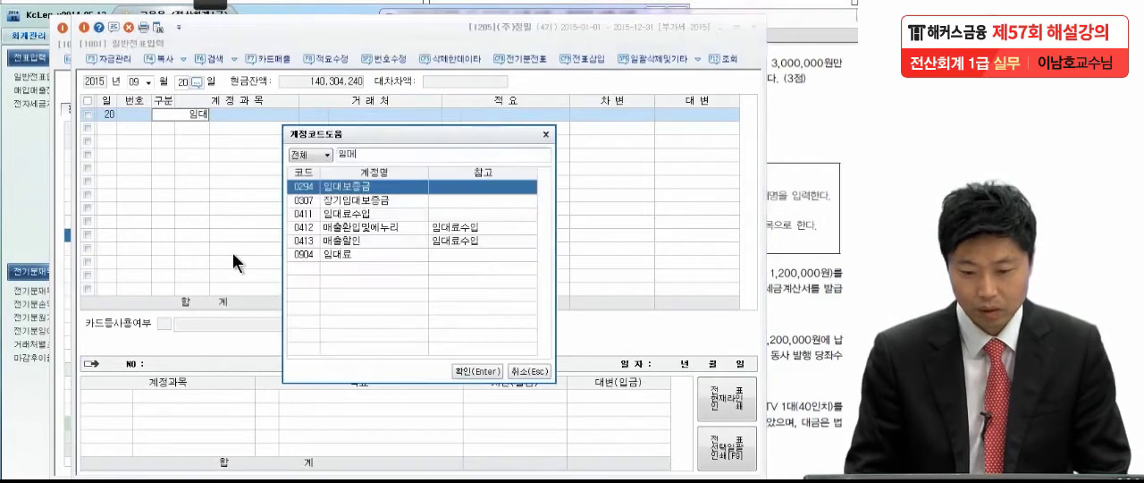
key(Return)
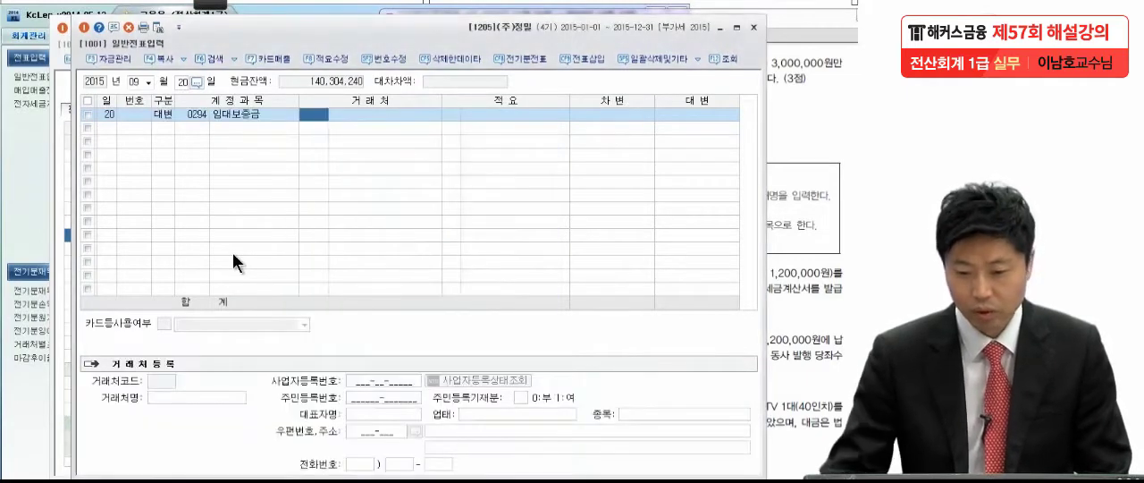
Assign (주)부흥상사 (00108) to the 임대보증금 line and enter 30,000,000 as its credit amount per the exam PDF
text(부흥)
key(Return)
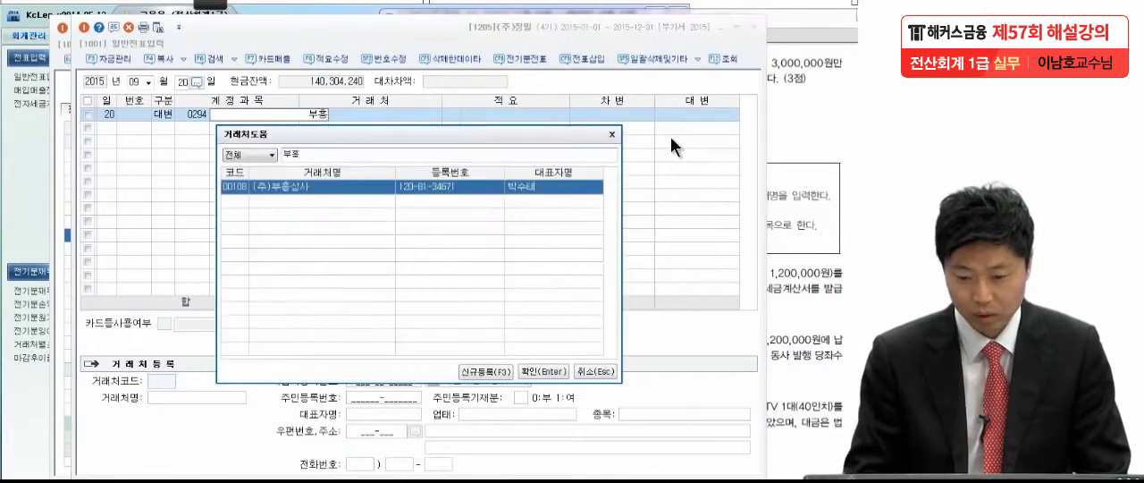
key(Return)
key(Return)
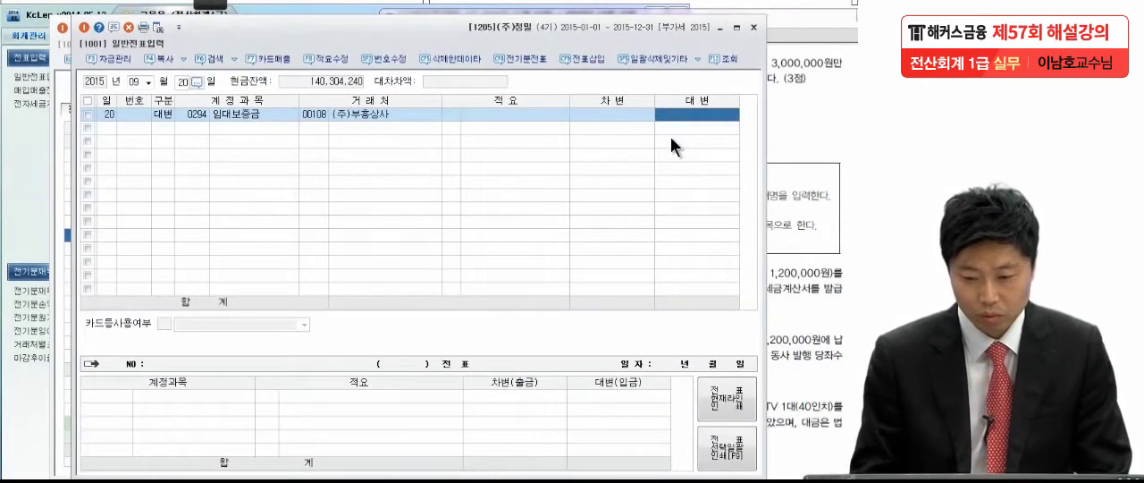
click(787, 125)
click(349, 238)
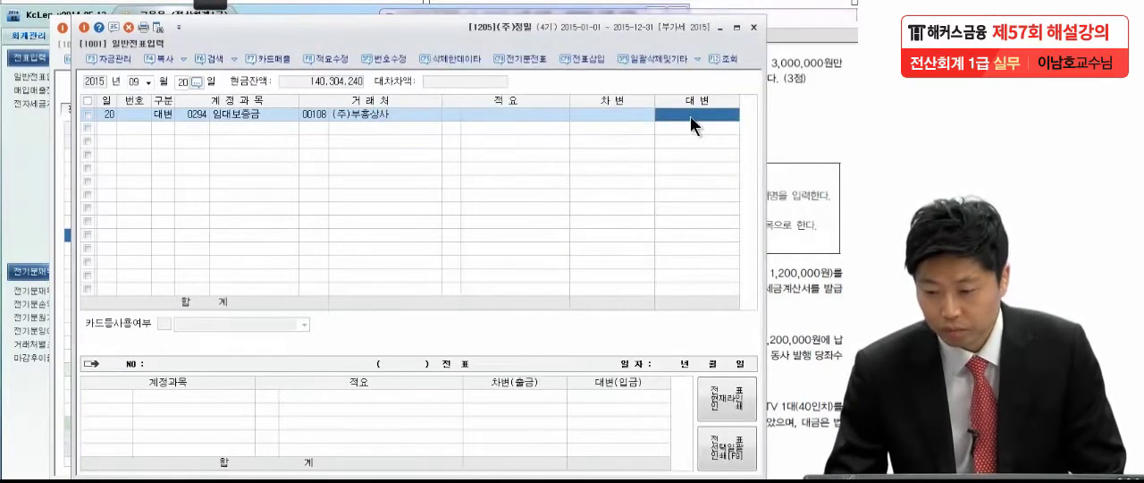
text(3)
text(0,000,000)
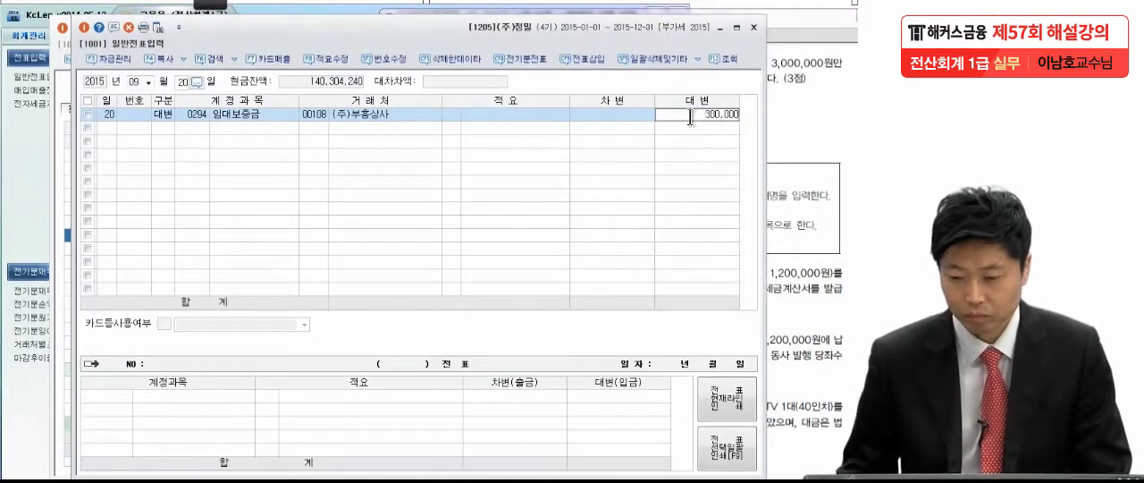
key(Return)
Add a debit line (차변) for 현금 (0101) to the September 20 voucher
text(3)
key(Return)
text(101)
key(Return)
key(Return)
key(Return)
key(Return)
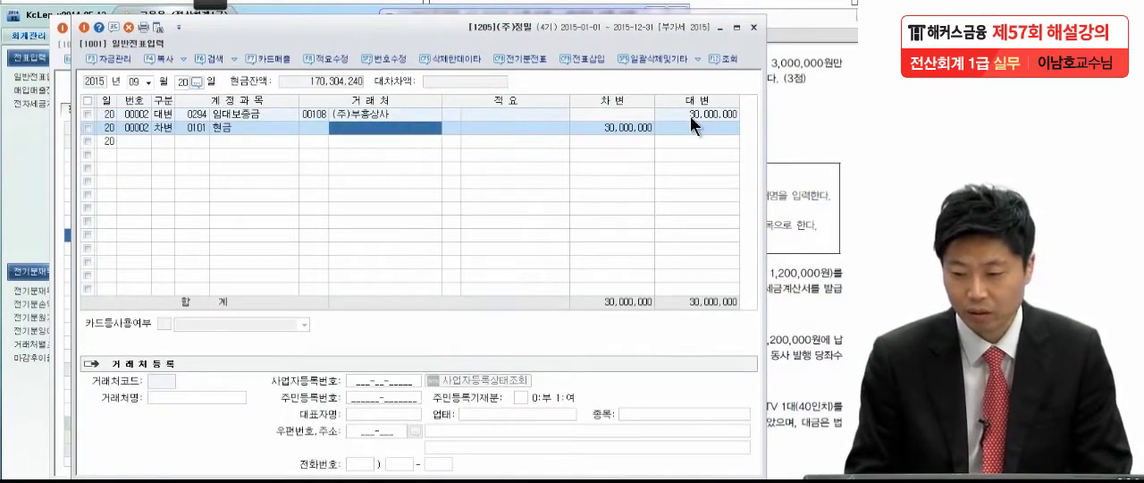
Check the received cheque amount in the exam PDF and set the 현금 line's debit to 3,000,000
click(790, 127)
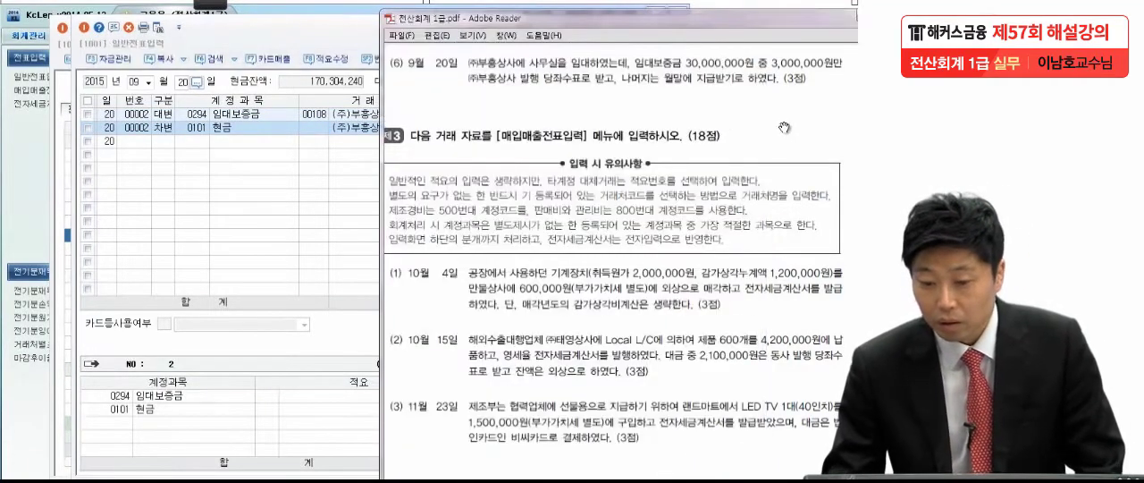
click(355, 200)
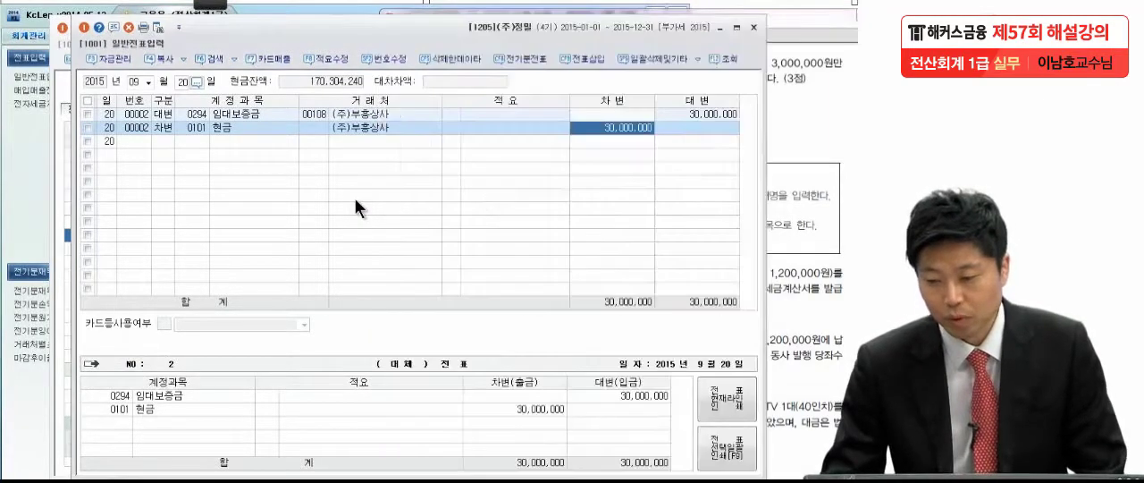
click(612, 127)
text(30)
key(Return)
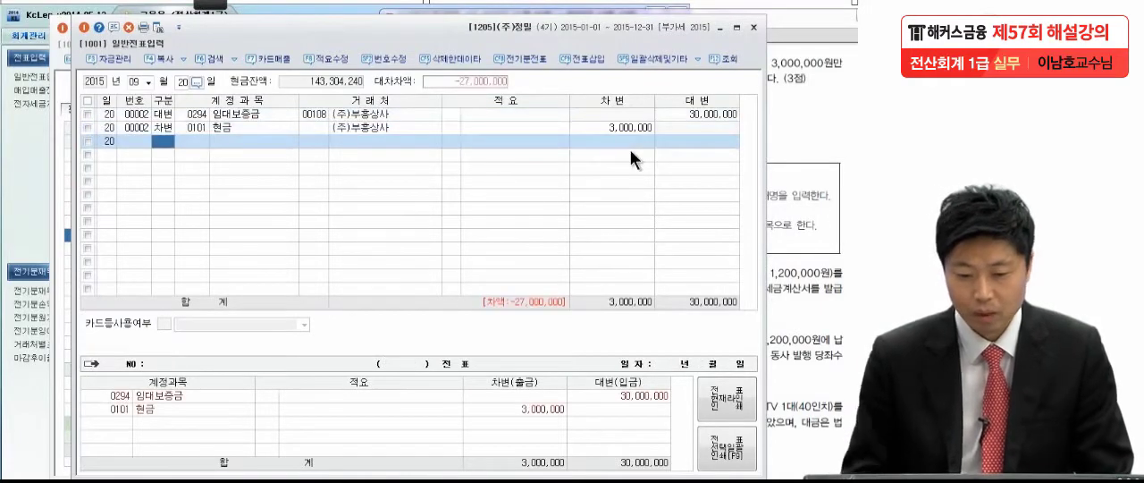
Add a 27,000,000 debit line for 미수금 (0120) with (주)부흥상사 (00108), and clear the 거래처 from the 현금 line
text(미수금)
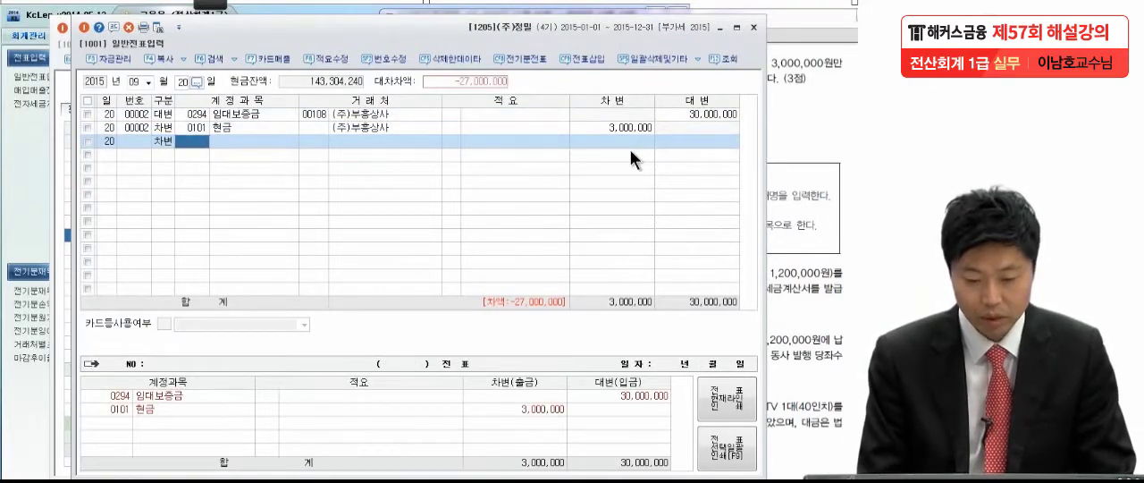
key(Return)
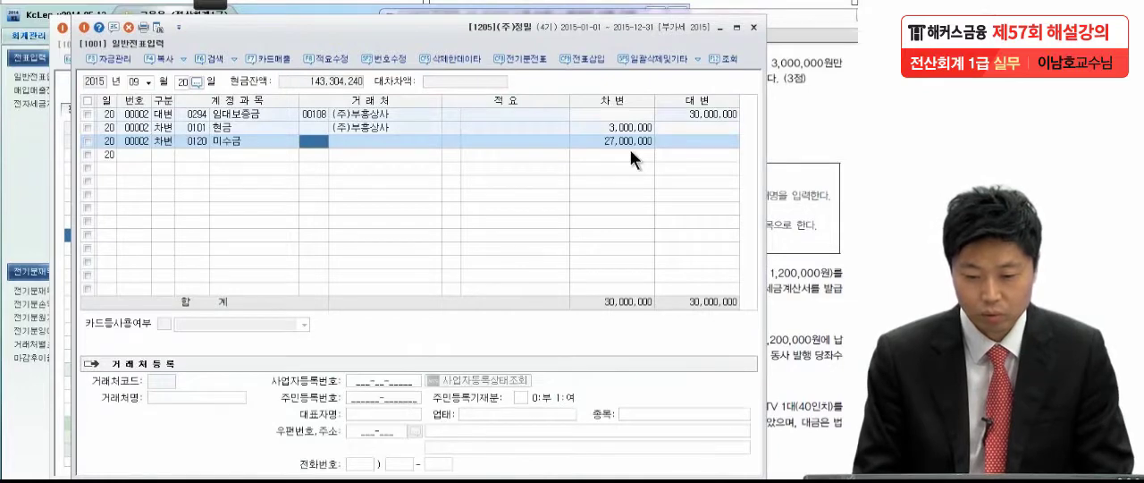
text(108)
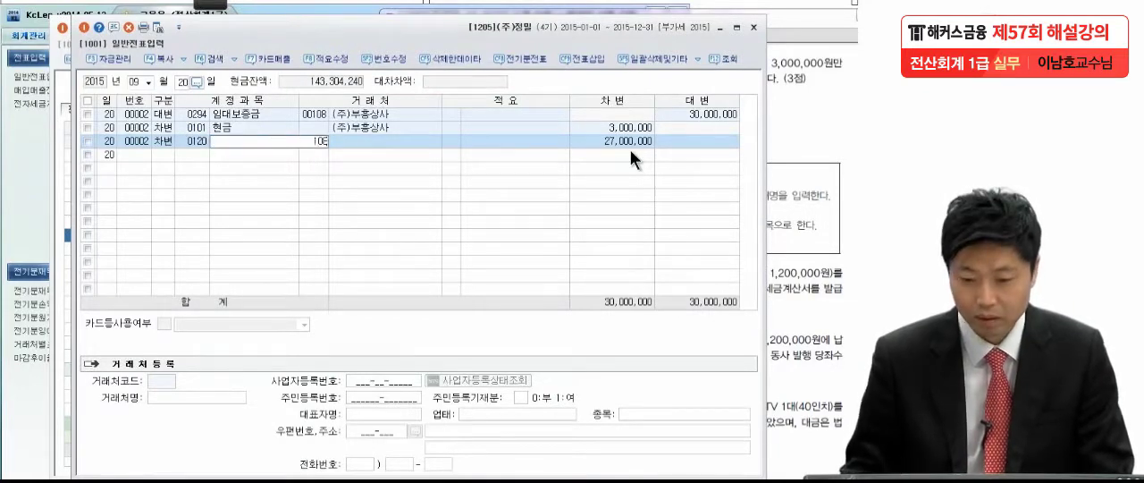
key(Return)
key(Return)
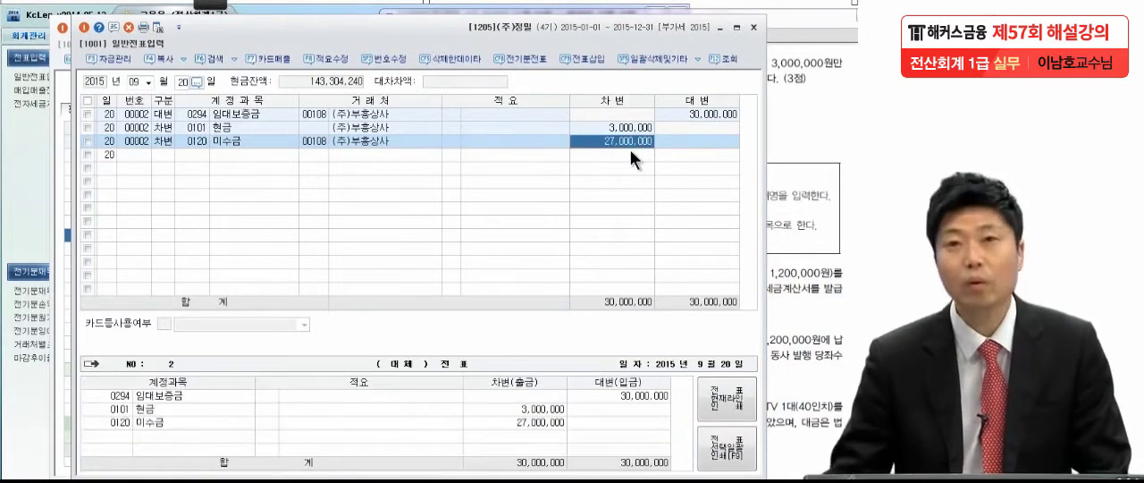
click(424, 130)
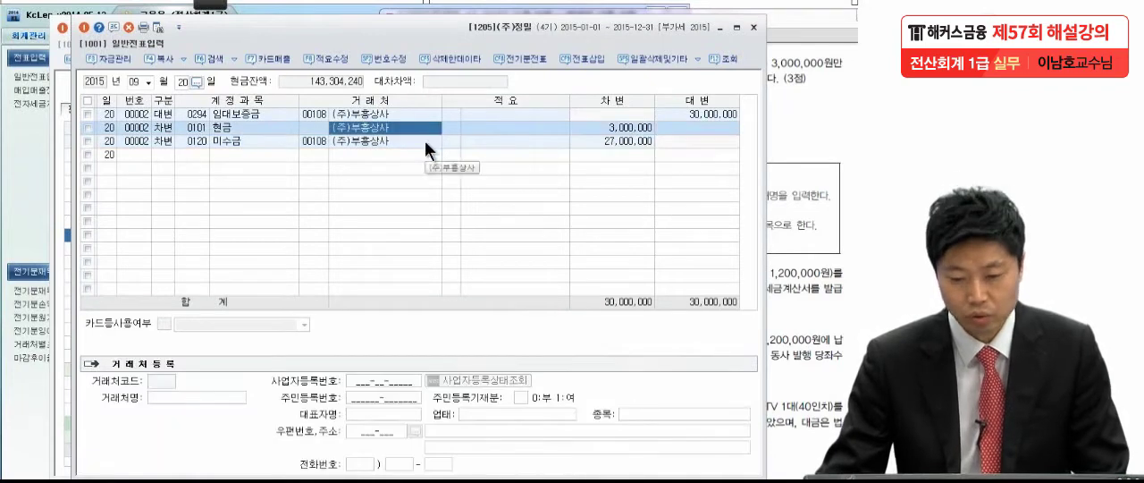
click(417, 150)
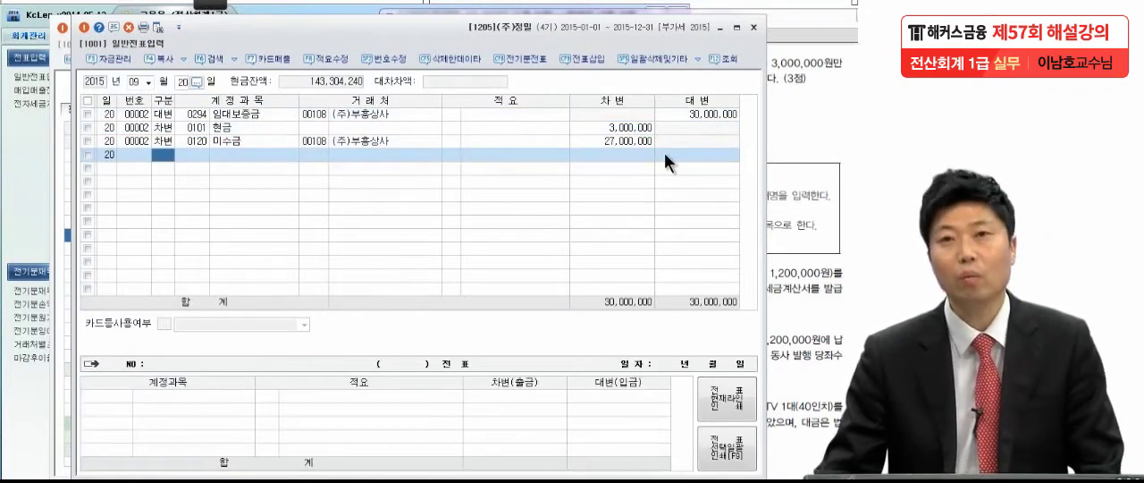
Bring up problem 3's 매입매출전표입력 transactions, starting with October 4, in the exam PDF
click(794, 166)
scroll(773, 207, down, 3)
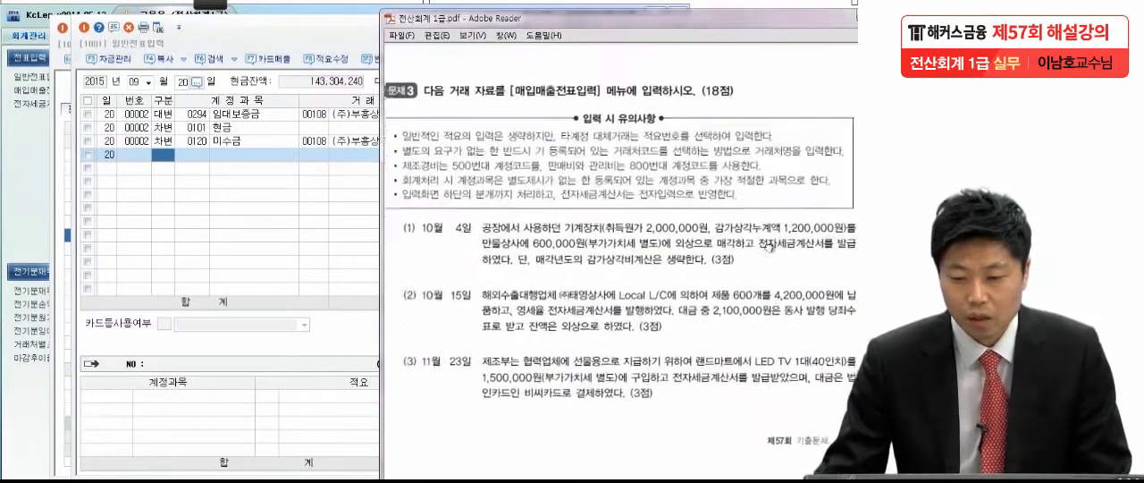
scroll(742, 268, down, 3)
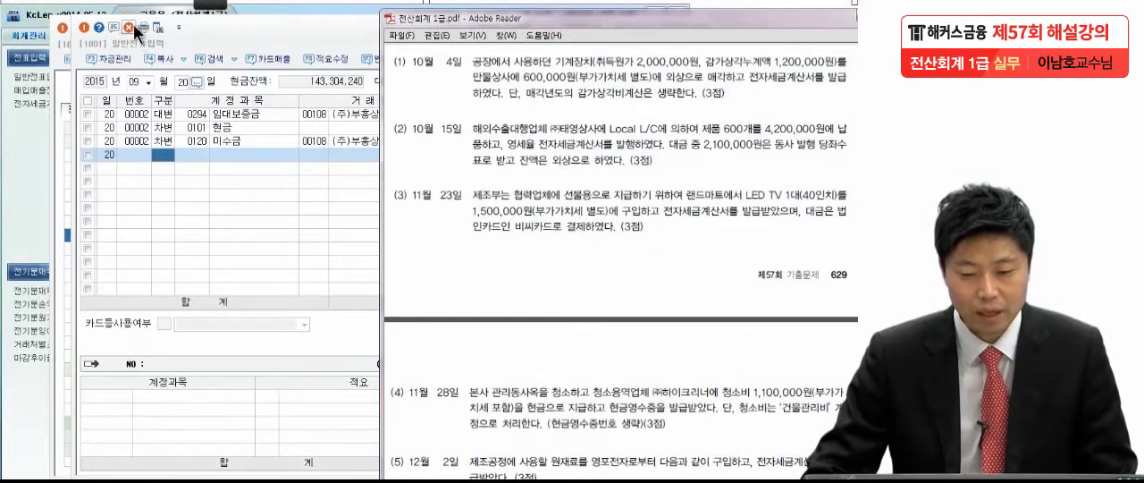
Close the general voucher entry (일반전표입력) and trial balance (합계잔액시산표) windows
mouse_move(221, 14)
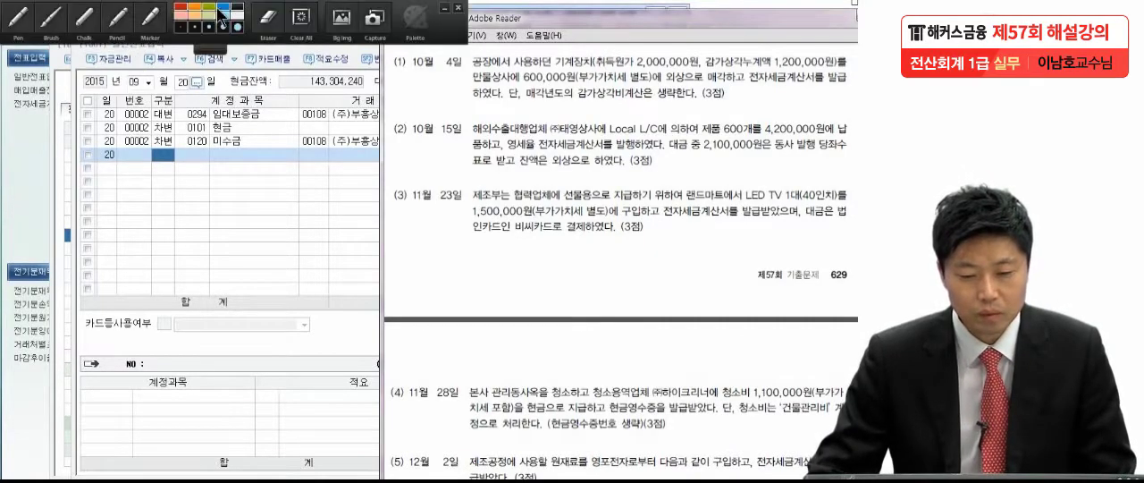
click(258, 160)
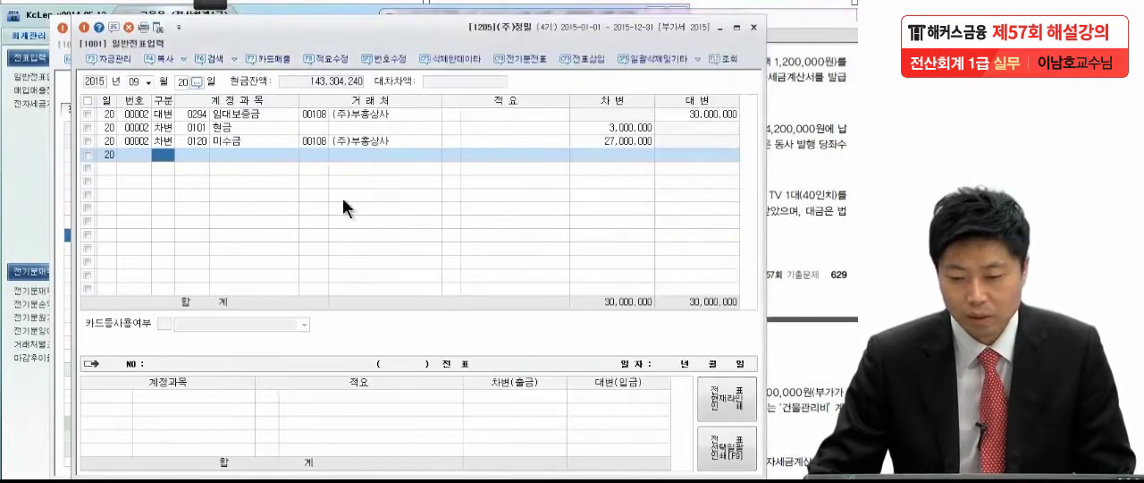
click(755, 31)
click(335, 121)
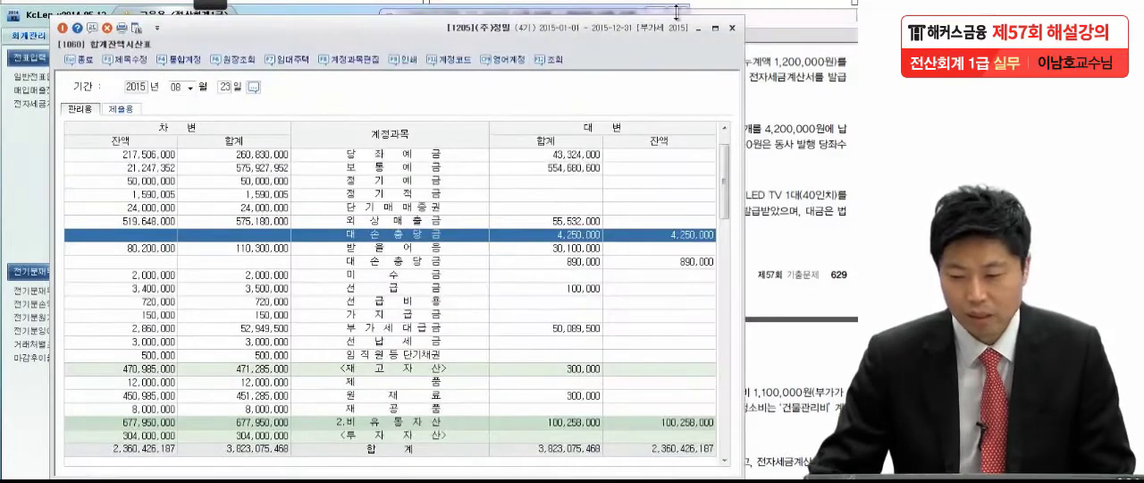
click(729, 29)
Pick the Brush annotation tool for marking up the October 4 transaction in the exam PDF
mouse_move(151, 18)
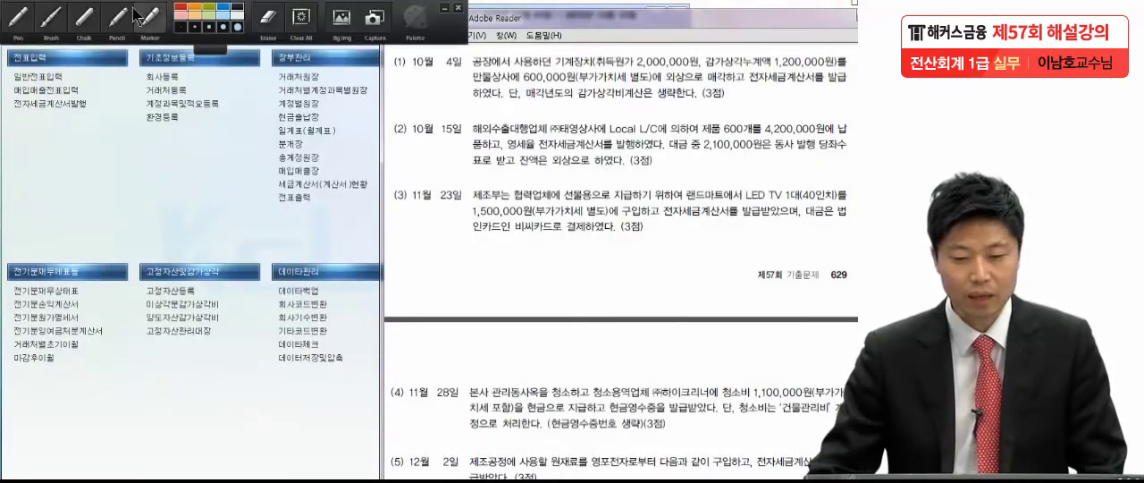
click(49, 18)
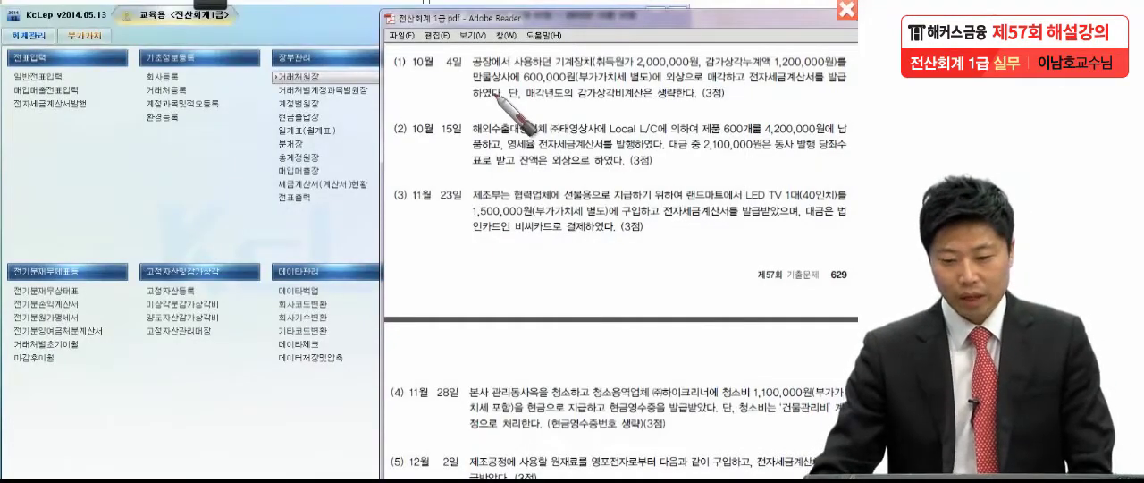
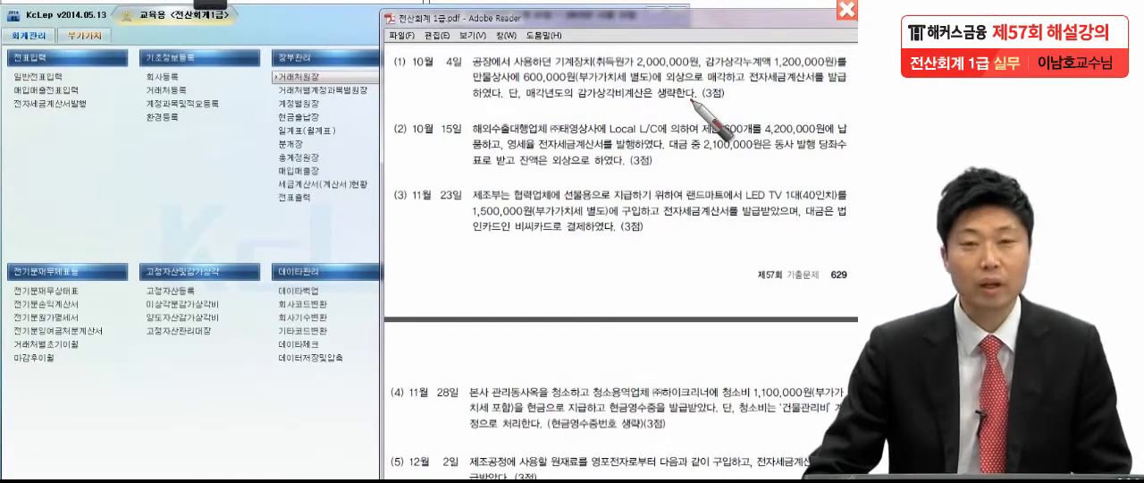
Leave annotation mode, open purchase/sales voucher entry (매입매출전표입력) and set the voucher date to October 4
key(Escape)
click(174, 167)
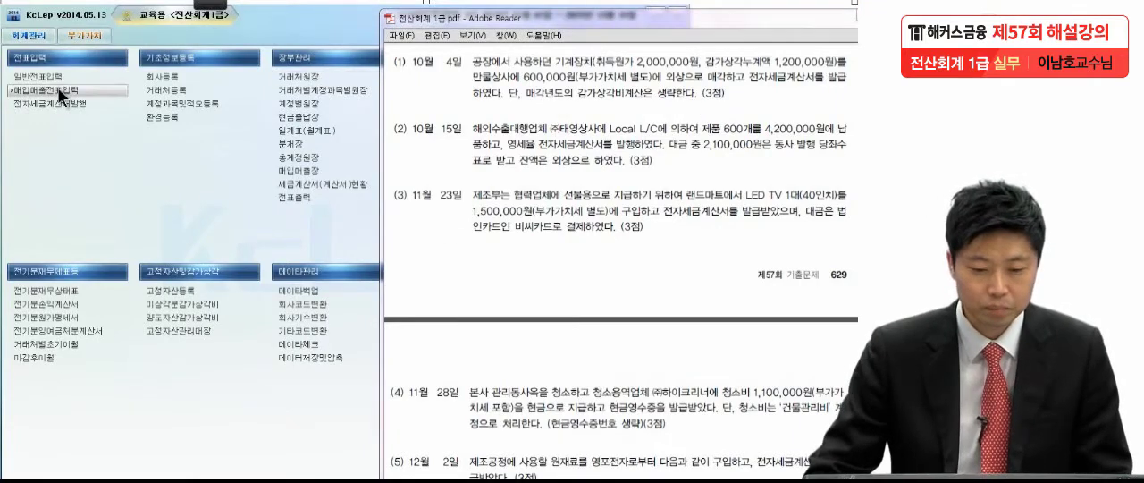
click(58, 90)
click(71, 120)
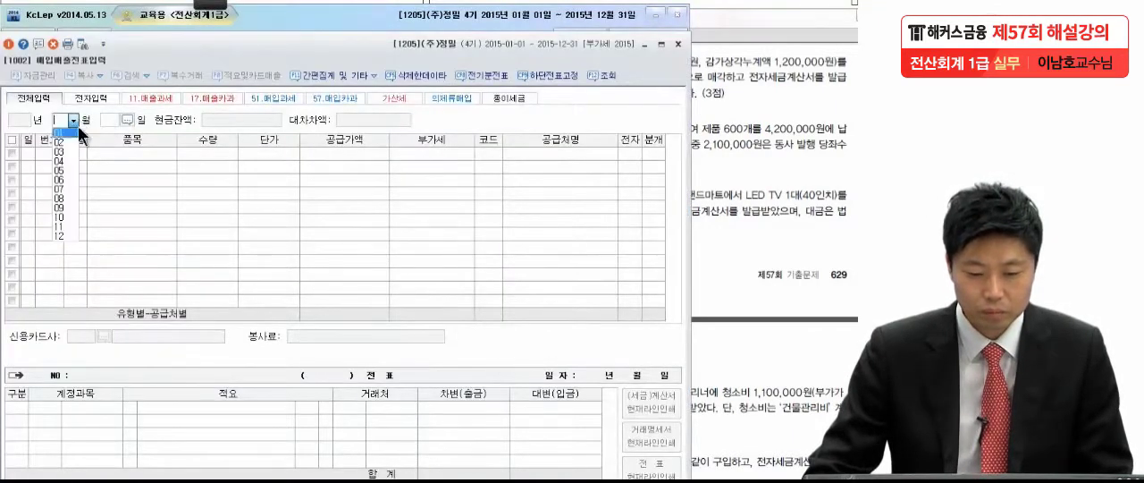
click(64, 213)
text(4)
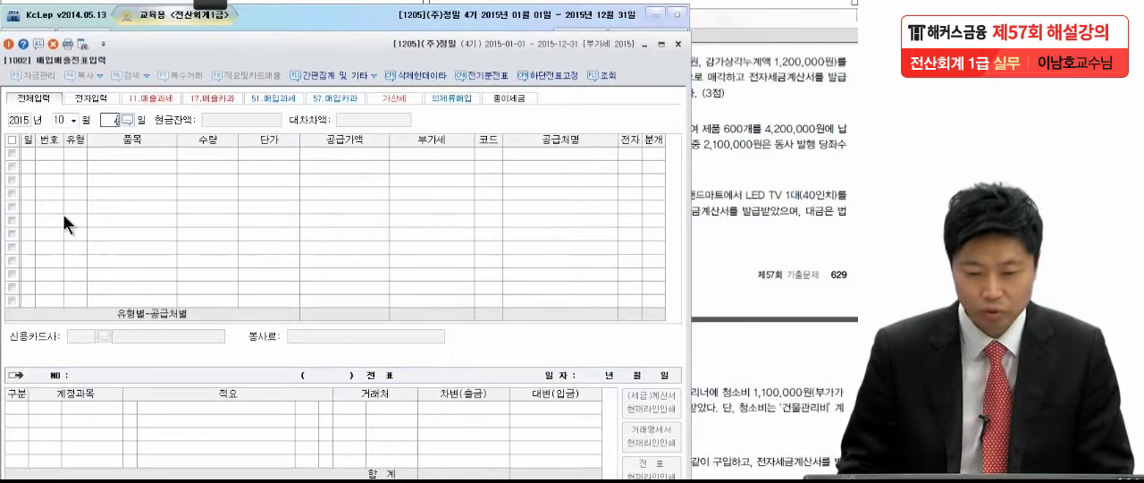
key(Return)
Start a taxable sales line (11.과세) with a supply value (공급가액) of 600,000, checking the amount in the exam PDF
text(11)
key(Return)
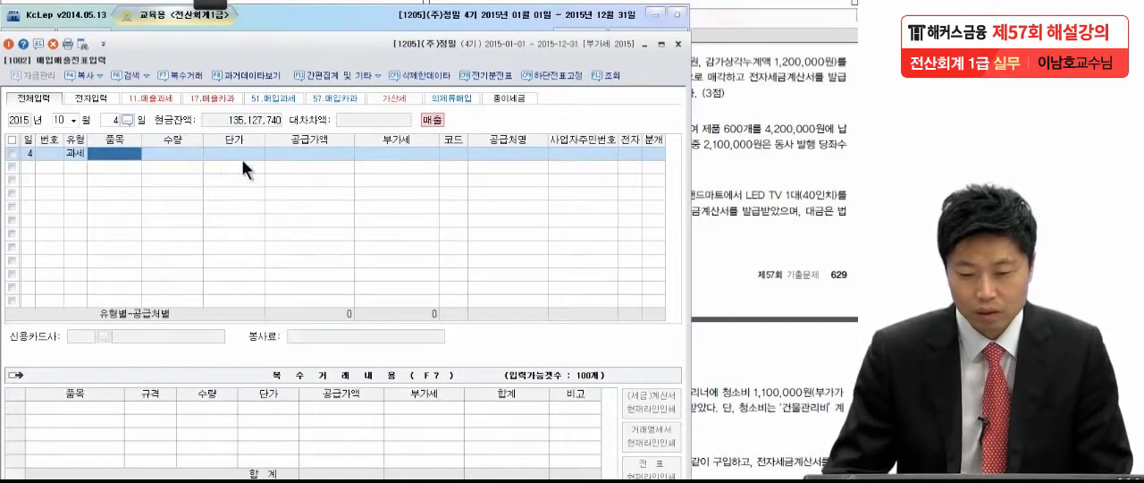
click(284, 153)
click(752, 158)
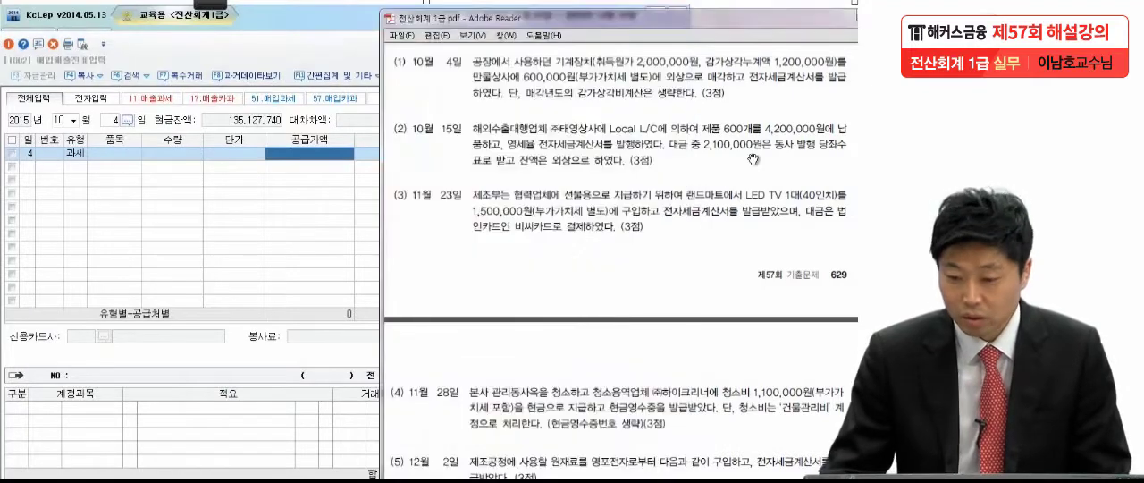
click(303, 204)
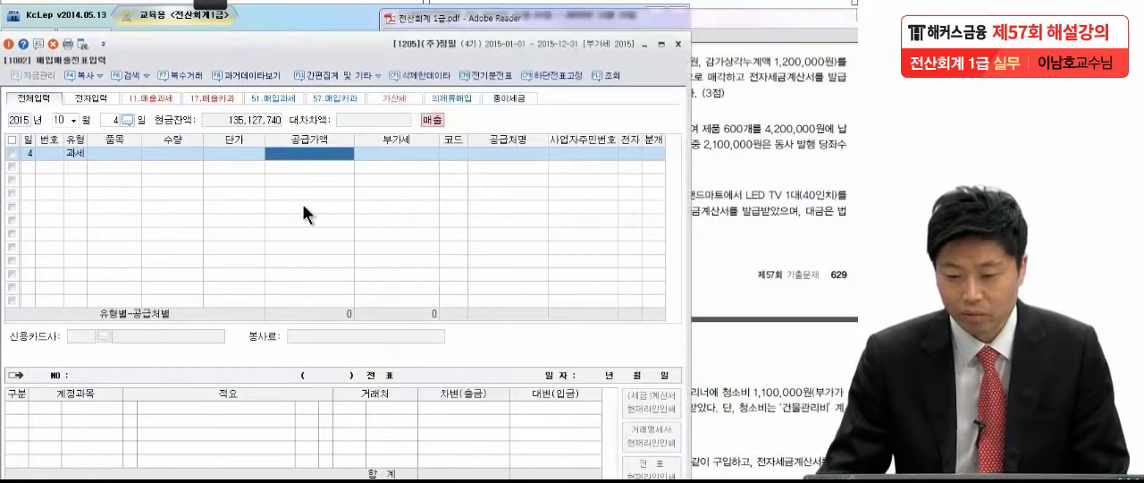
text(60)
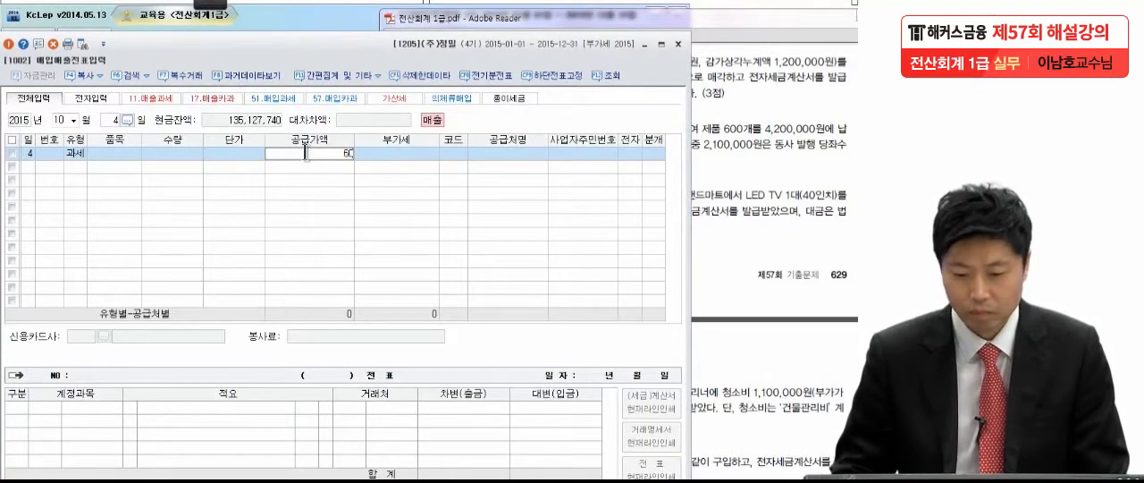
text(0,000)
key(Return)
key(Return)
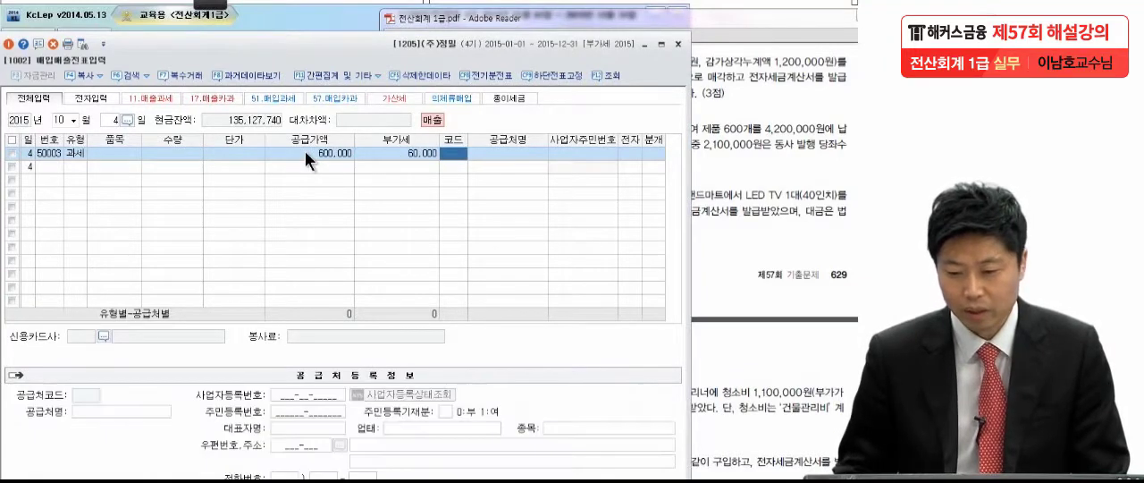
Set the October 4 line's counterparty to 만물상사, mark the invoice as electronic (여), and choose mixed journalizing (혼합)
text(민)
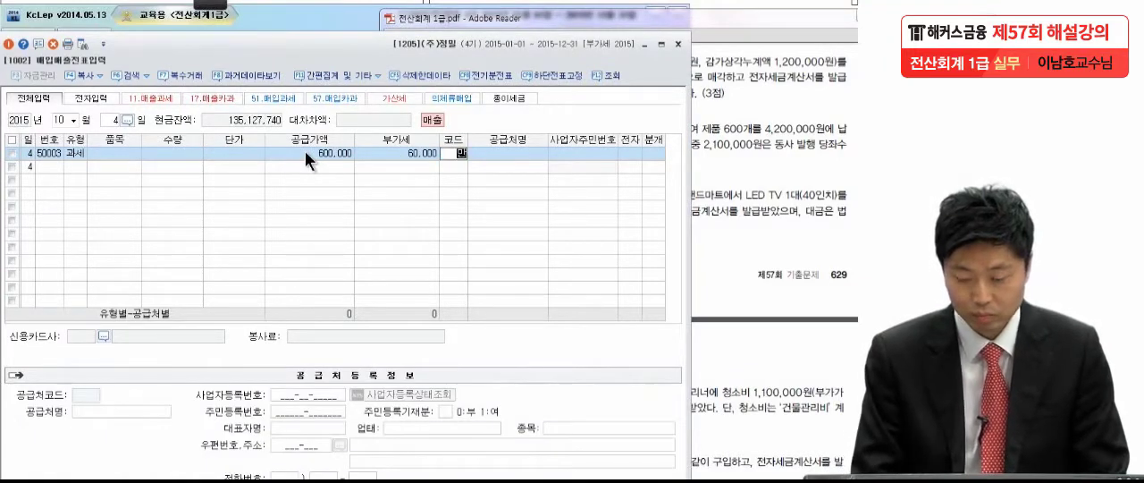
key(Return)
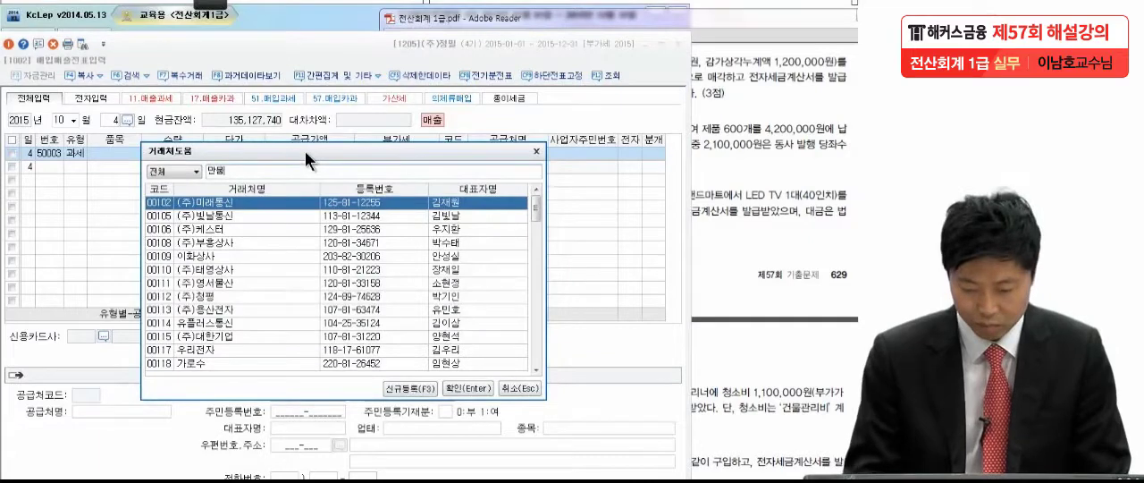
key(Return)
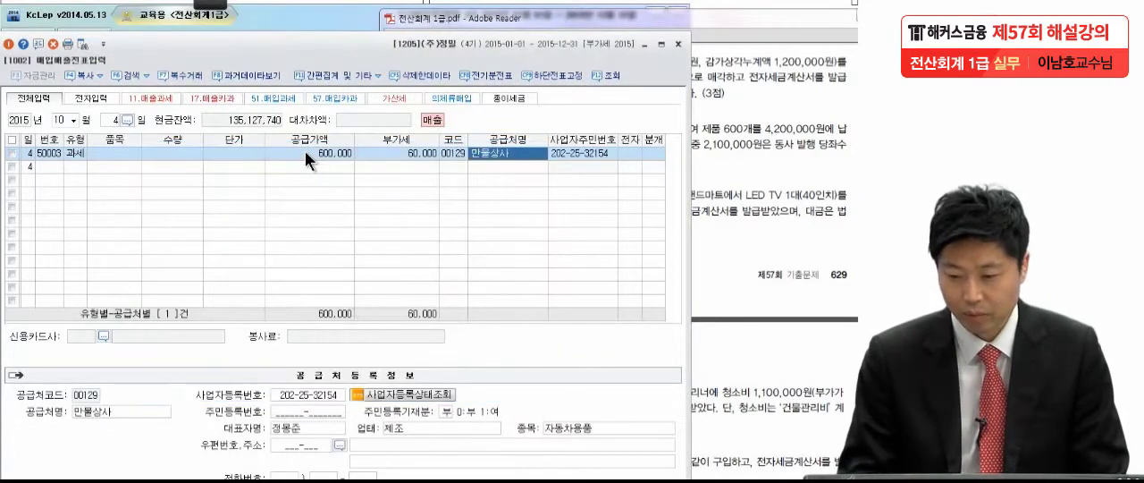
text(1)
key(Return)
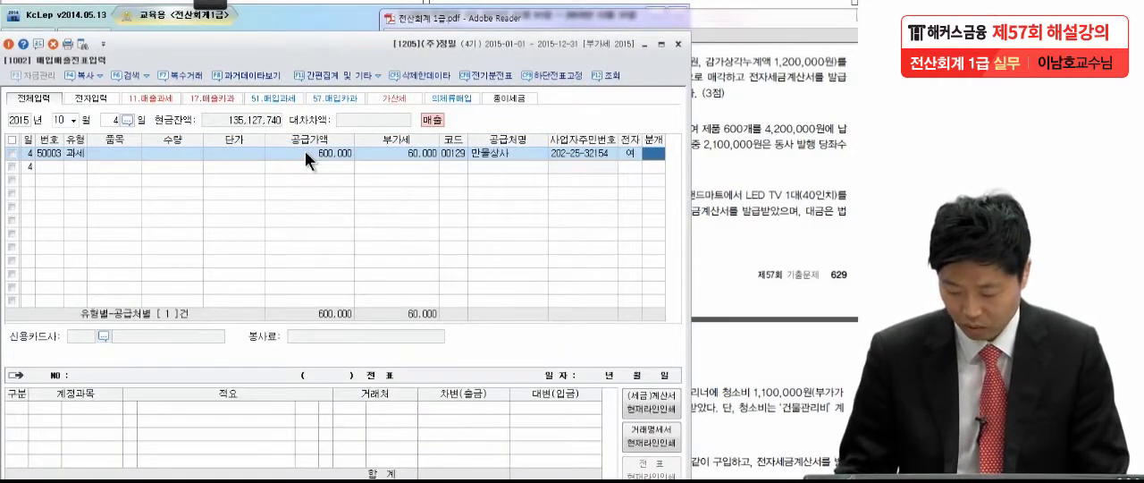
text(3)
key(Return)
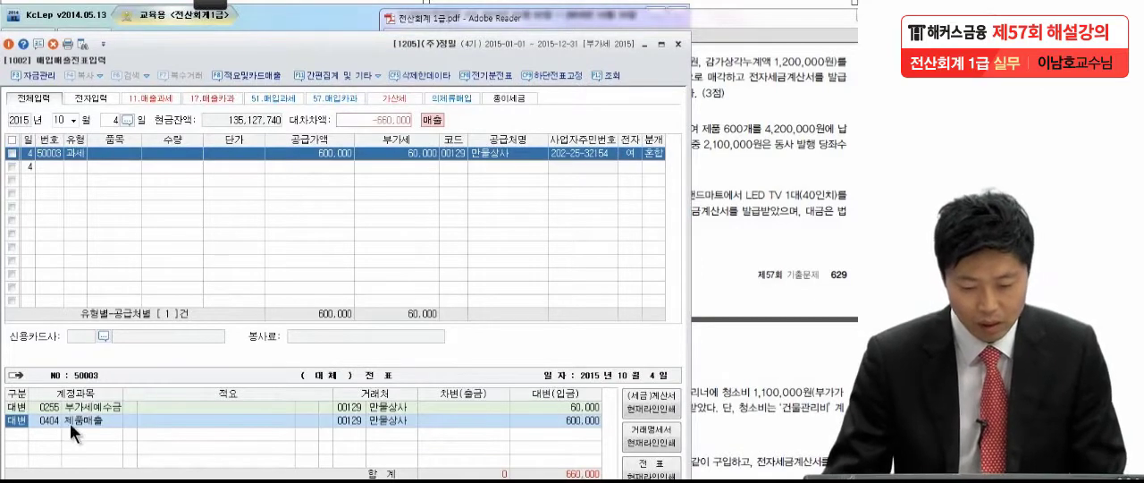
Change the 제품매출 credit line's account to 기계장치 (0206)
click(42, 413)
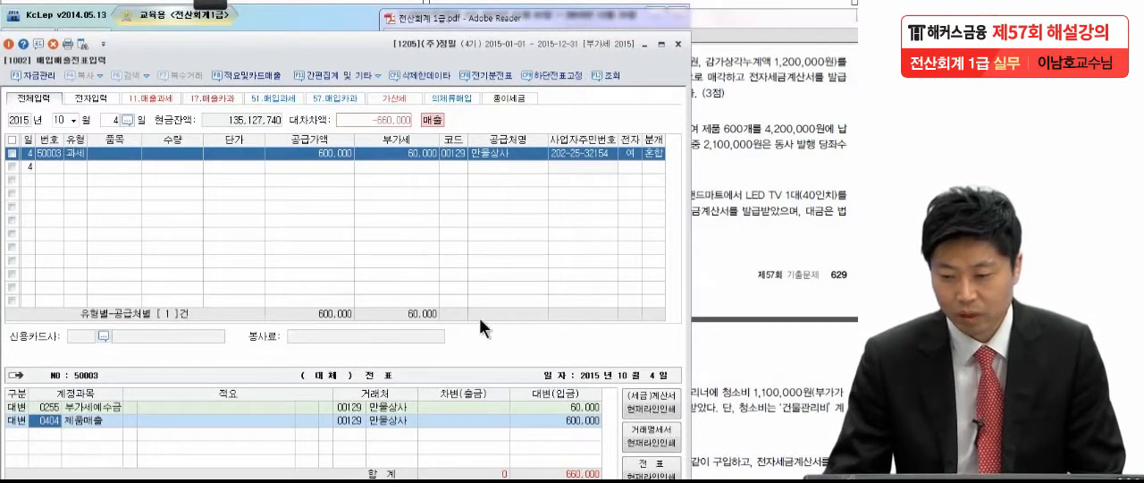
click(730, 234)
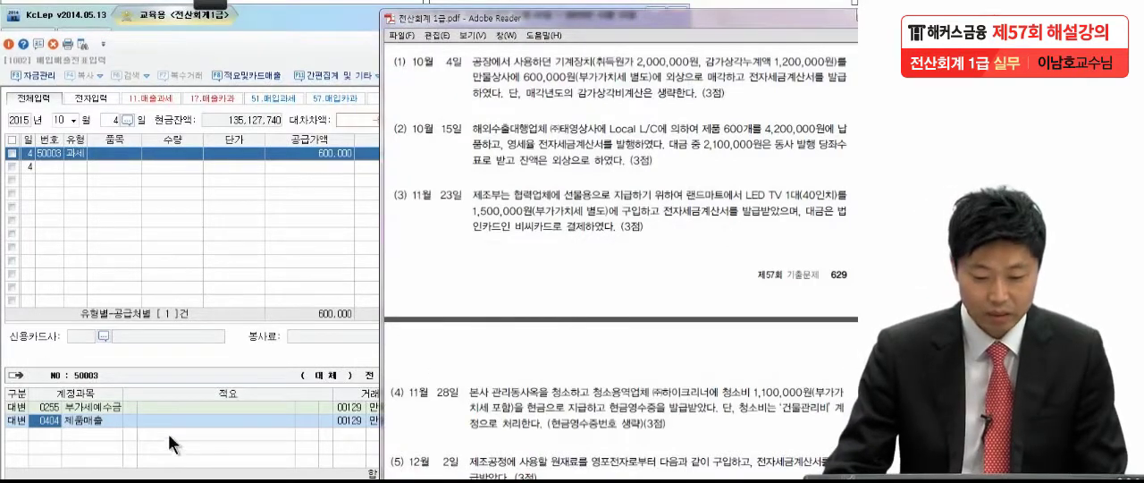
click(54, 422)
text(기계)
key(Return)
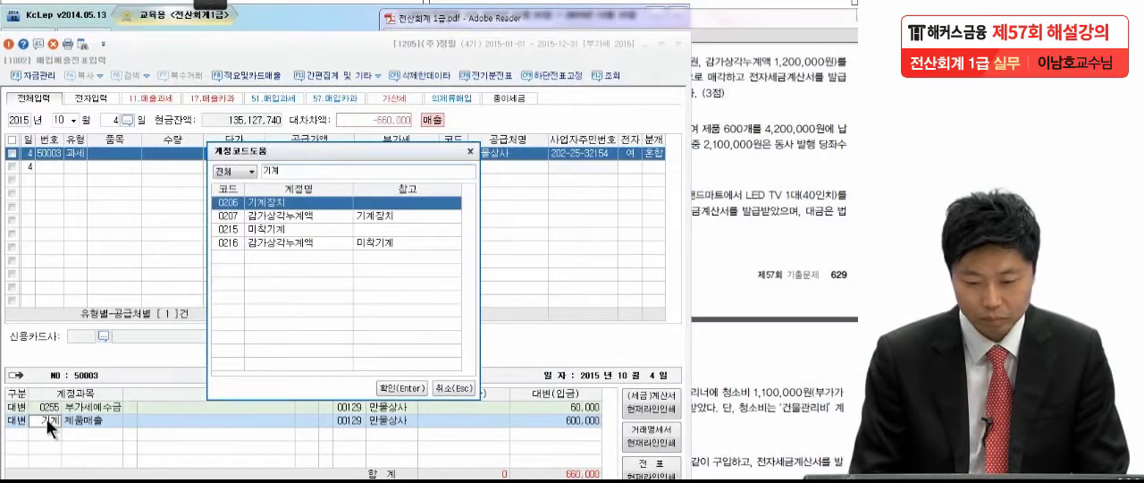
key(Return)
Set the 기계장치 line's credit amount to the 2,000,000 acquisition cost given in the exam PDF
click(750, 183)
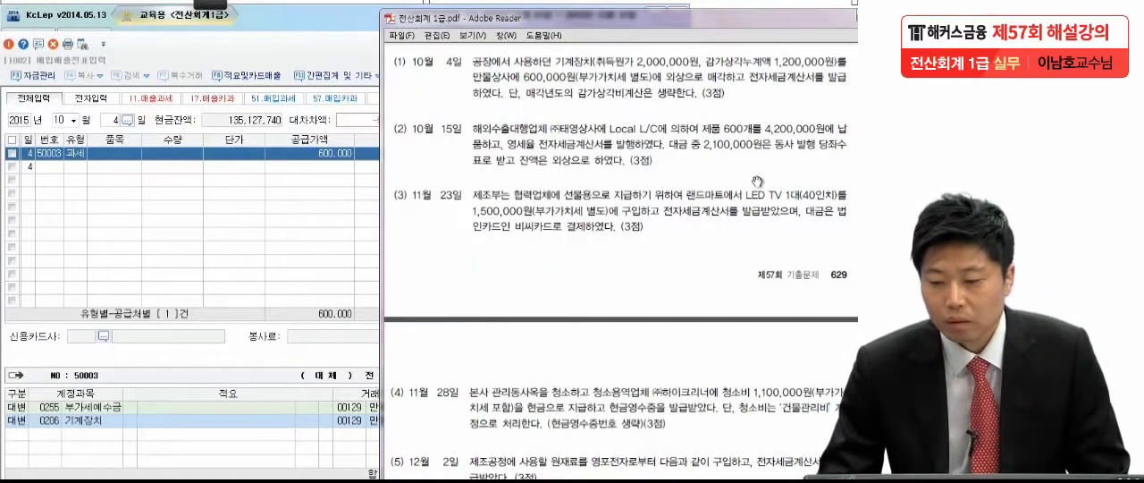
click(307, 426)
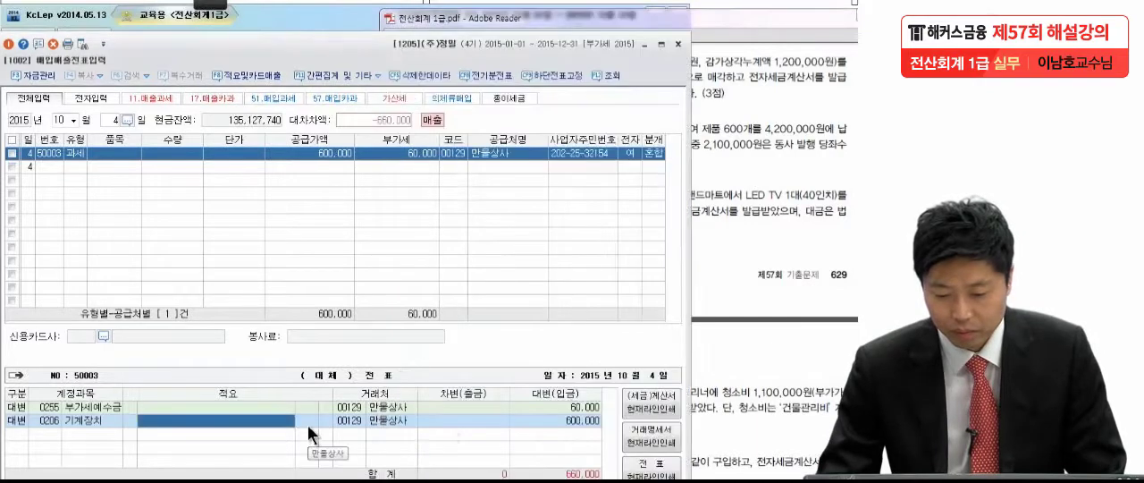
click(546, 417)
text(2,000,0)
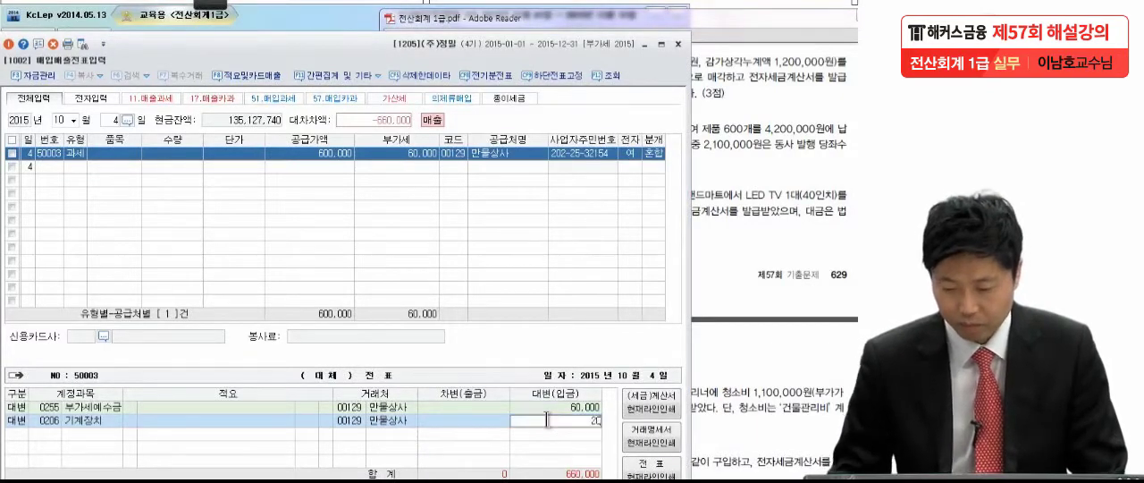
text(00)
key(Return)
Add a debit line for the machinery's accumulated depreciation, 감가상각누계액 (0207)
text(3)
key(Return)
text(감가상)
key(Return)
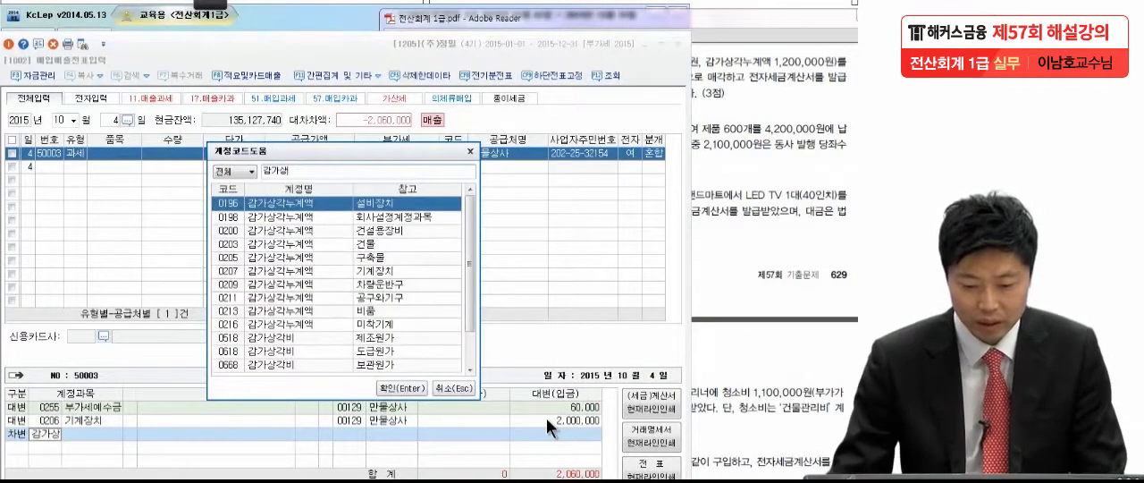
click(392, 269)
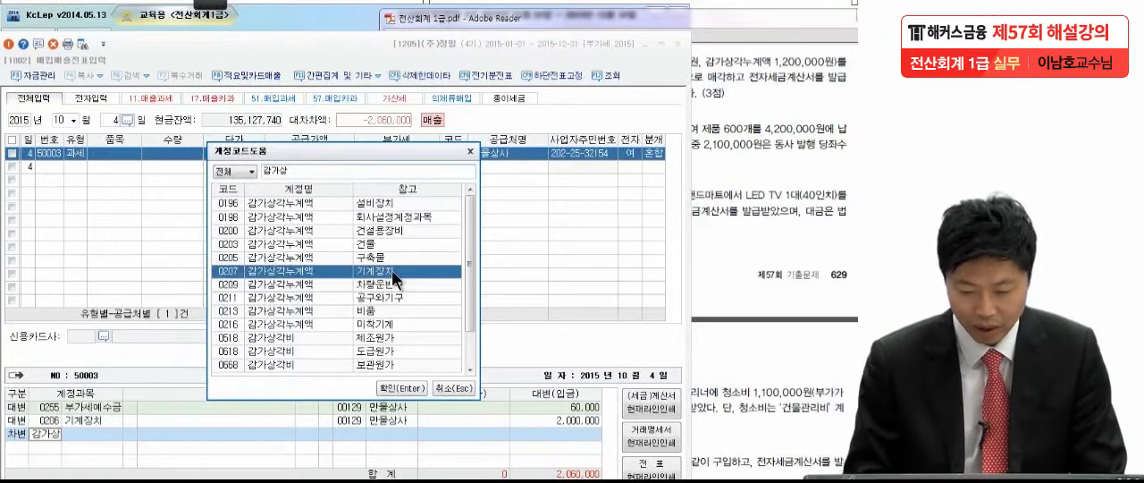
key(Return)
key(Return)
key(Return)
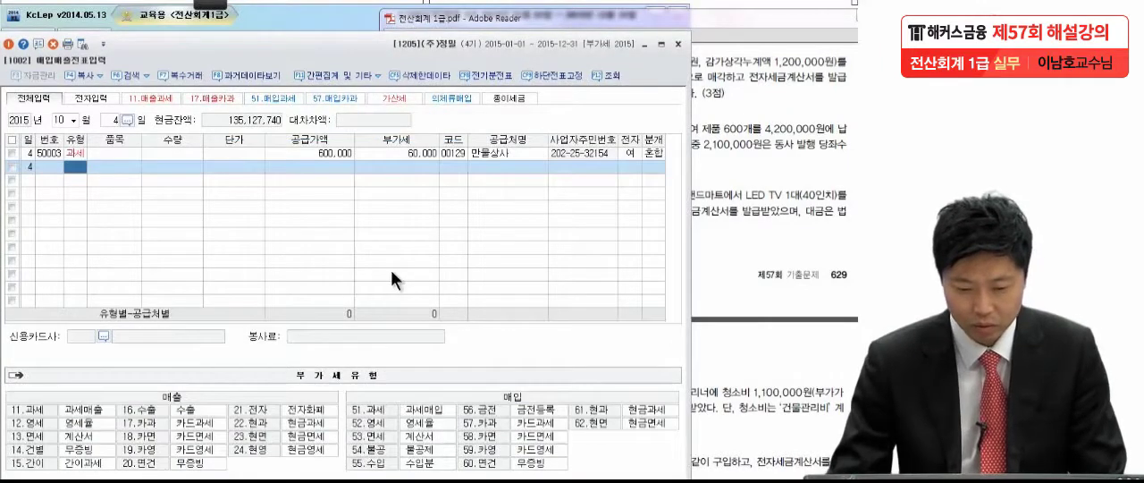
Return to the October 4 voucher and set the 감가상각누계액 line's debit amount to 1,200,000
click(239, 157)
click(488, 433)
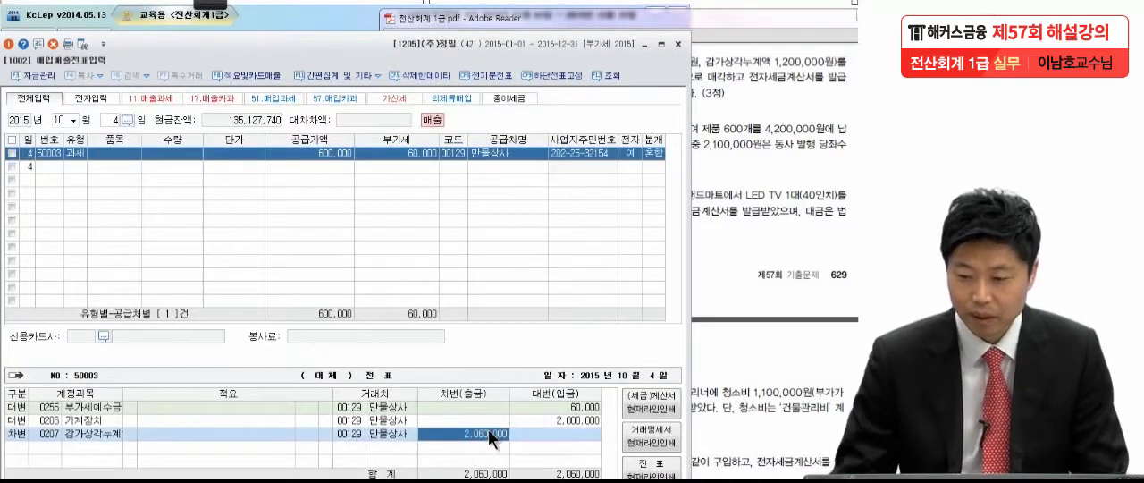
text(1200000)
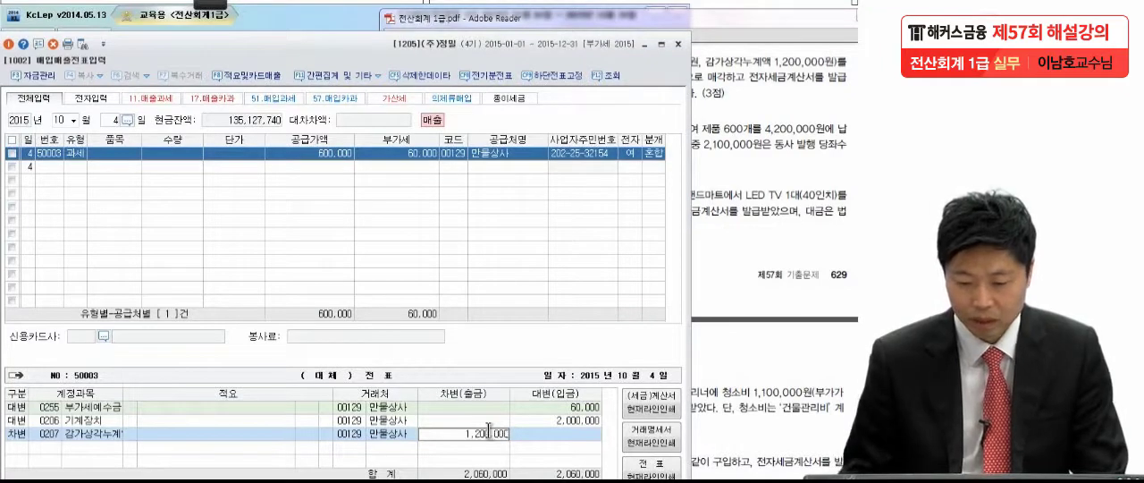
key(Return)
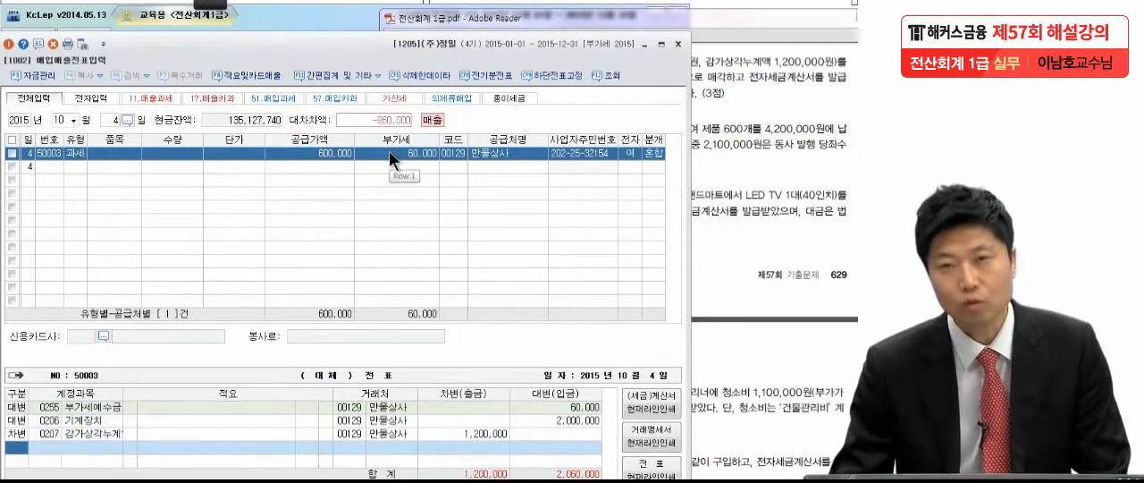
Add a 660,000 debit line for 미수금 (0120) with 만물상사 for the machinery sold on credit
click(758, 132)
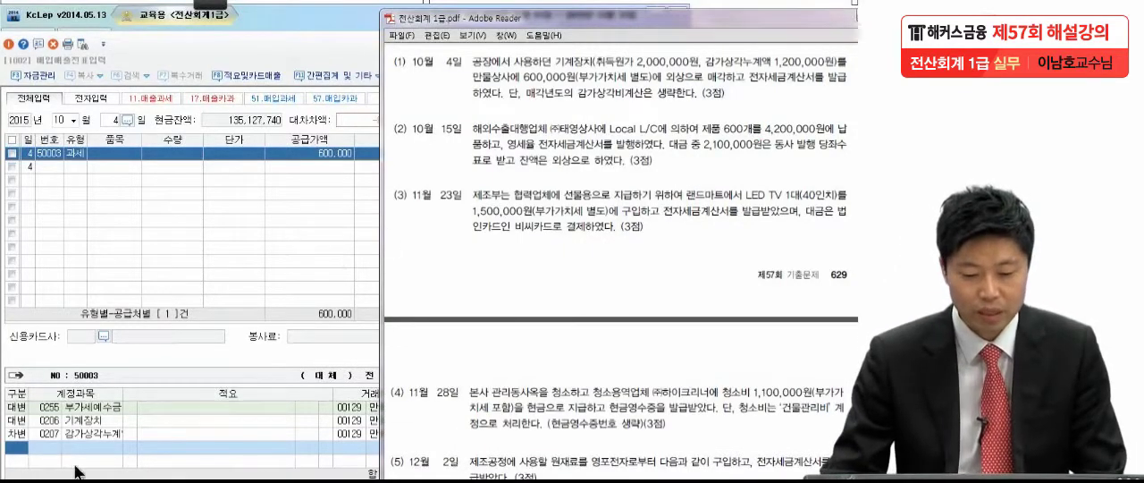
click(20, 454)
text(3)
key(Return)
text(미수)
key(Return)
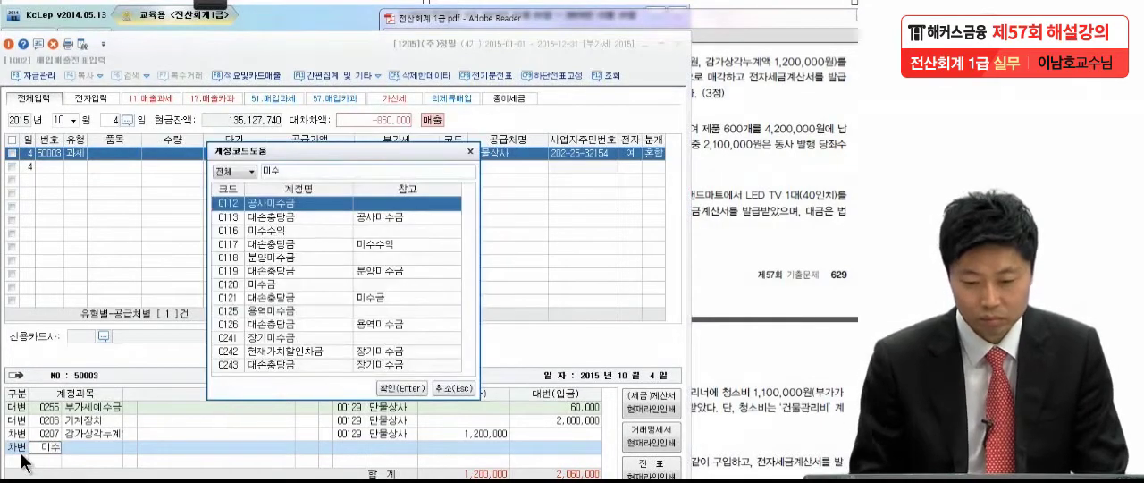
click(238, 284)
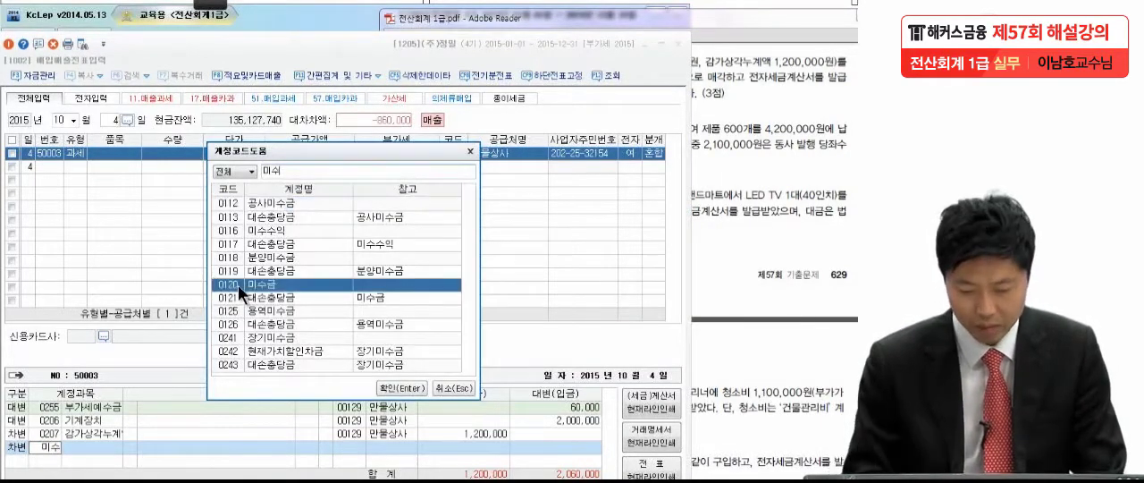
key(Return)
text(86,000)
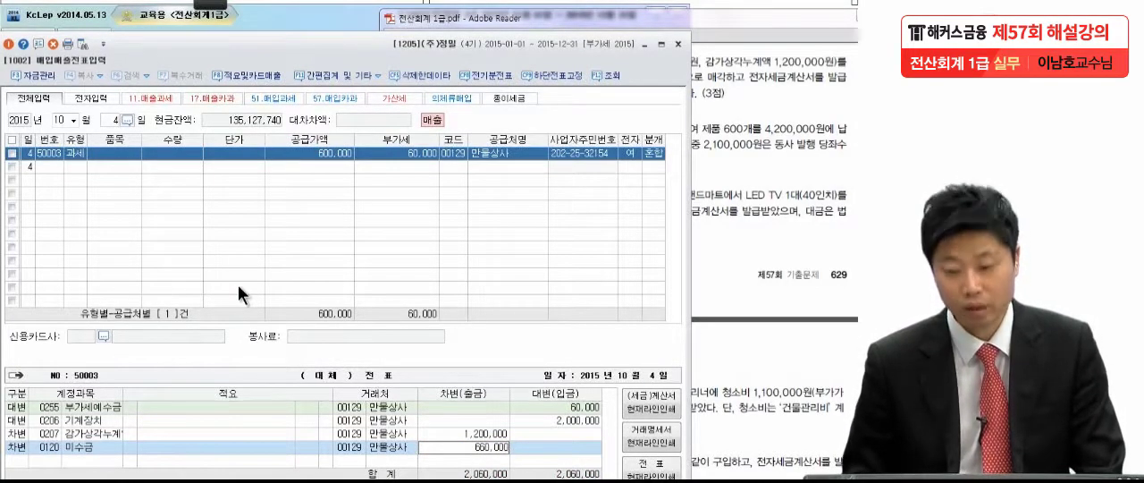
key(Return)
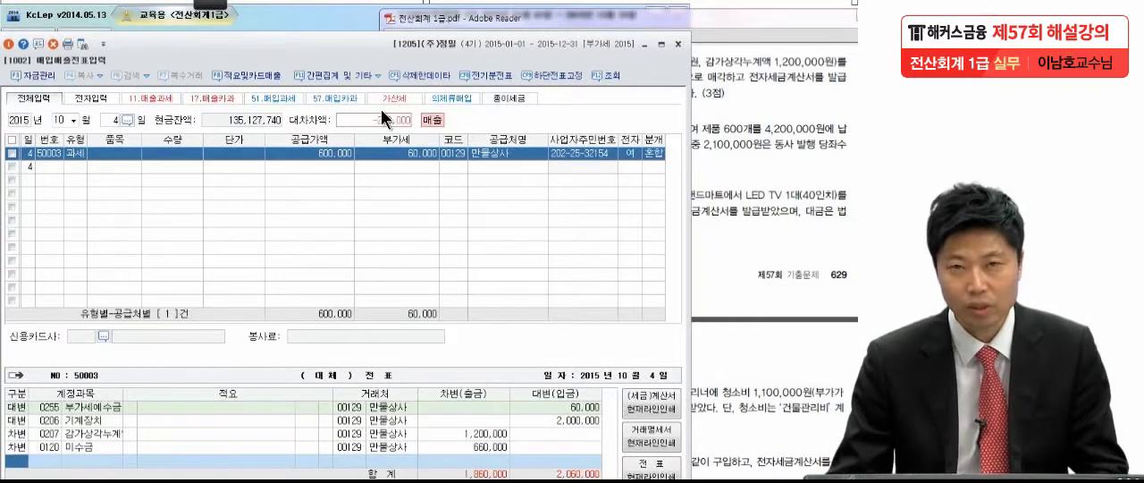
Add a 200,000 debit line for 유형자산처분손실 (0970) to balance the October 4 voucher
text(3유)
text(형자ㄴ)
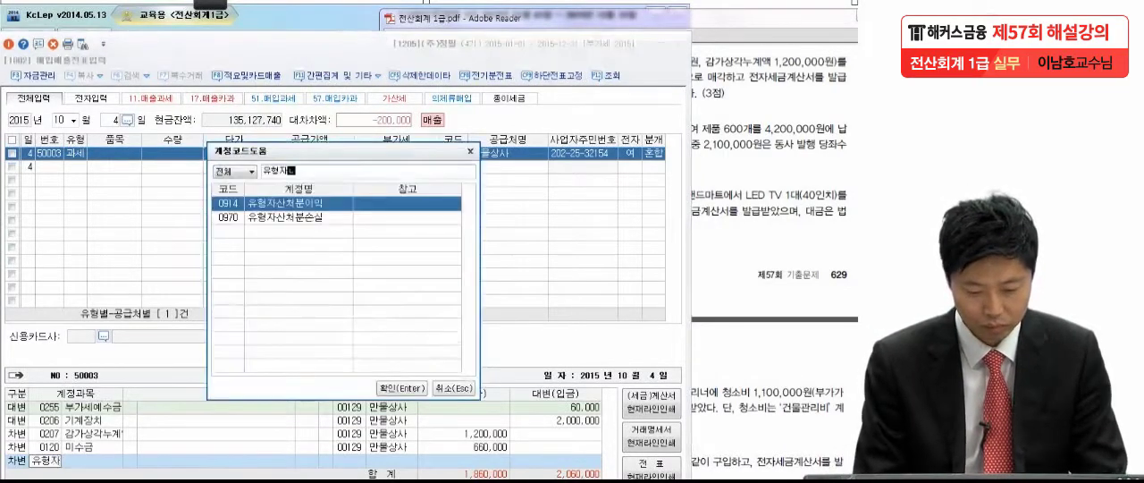
key(Return)
text(ㄴㅣ)
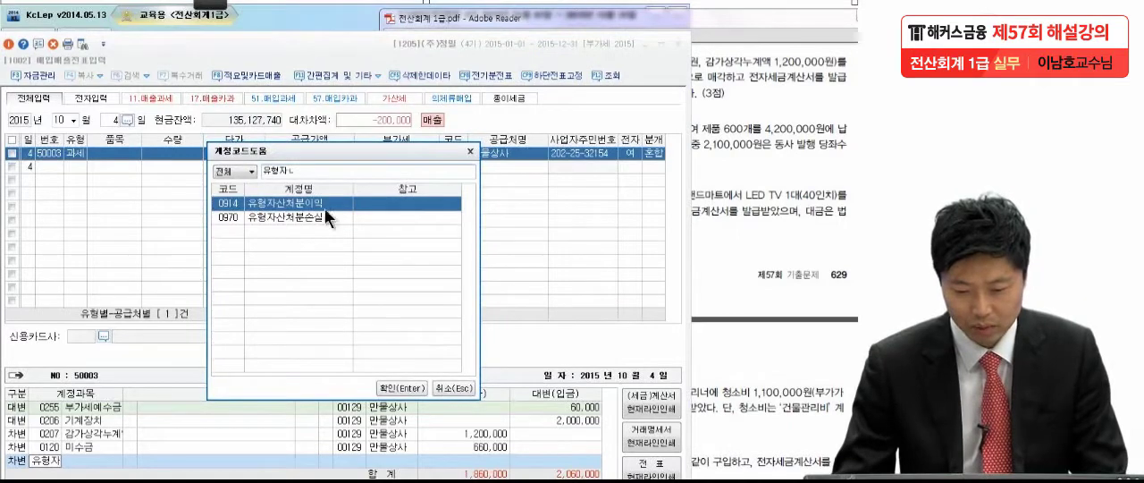
click(320, 216)
key(Return)
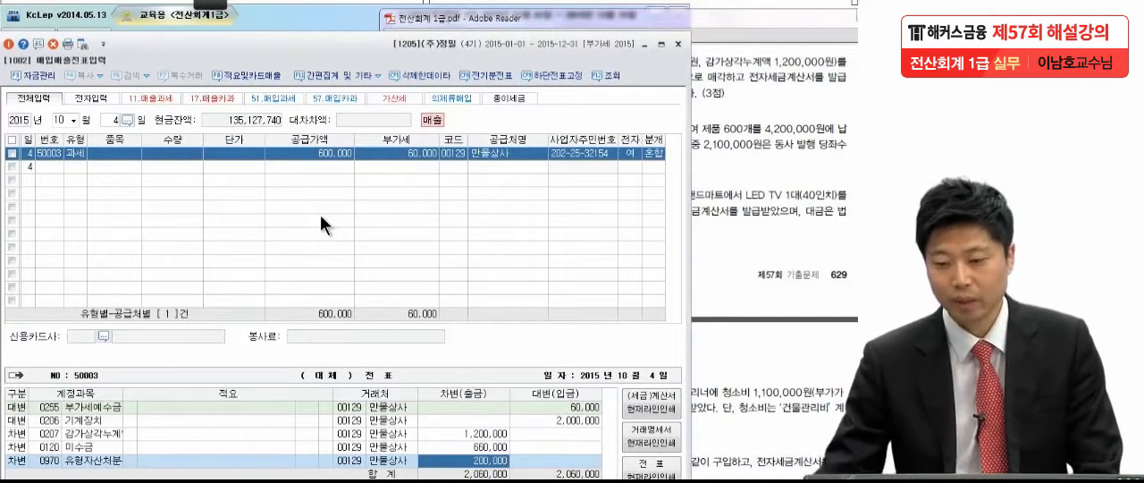
Bring up the October 15 transaction in the exam PDF and turn on the pen annotation tool
click(724, 152)
scroll(724, 152, down, 2)
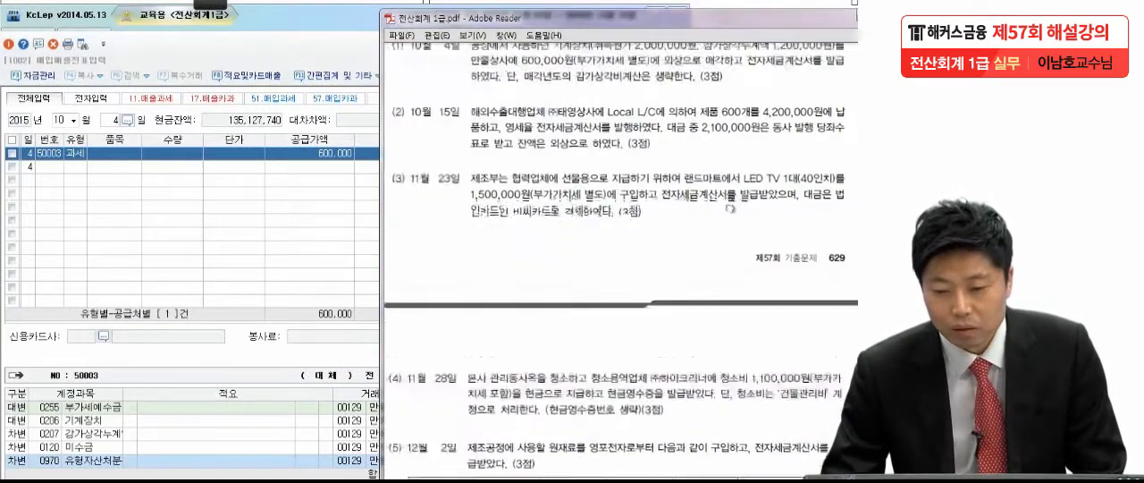
click(210, 11)
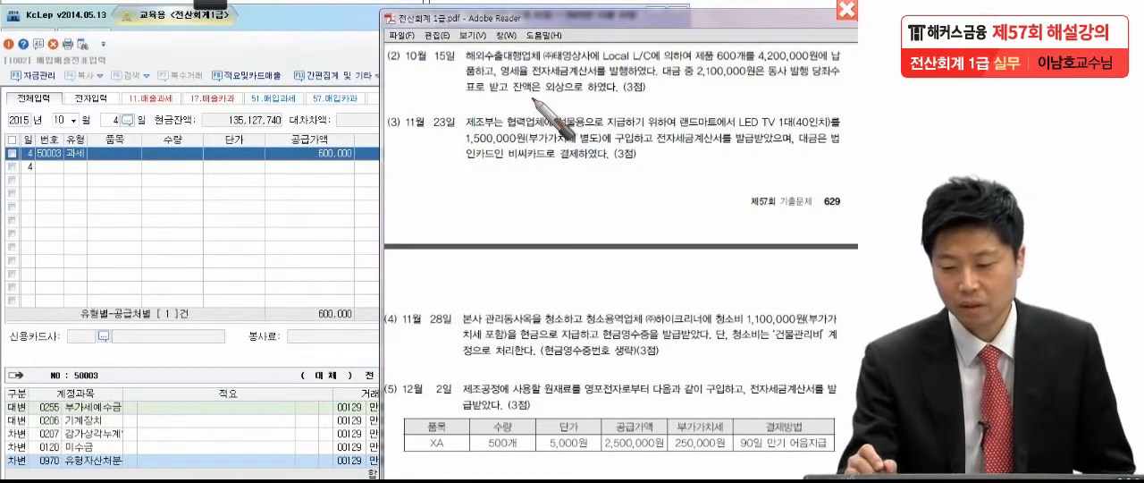
Mark the Local L/C, product amount, 영세율 전자세금계산서 and payment terms in the October 15 transaction, then clear the marks
mouse_move(651, 62)
mouse_down()
mouse_move(599, 63)
mouse_move(654, 43)
mouse_move(643, 68)
mouse_up()
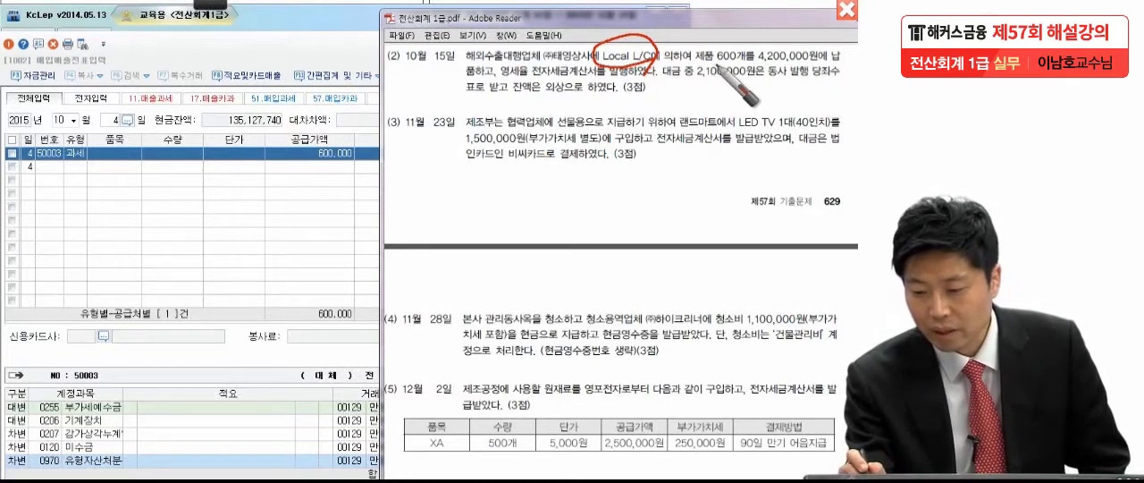
drag(690, 64, 792, 65)
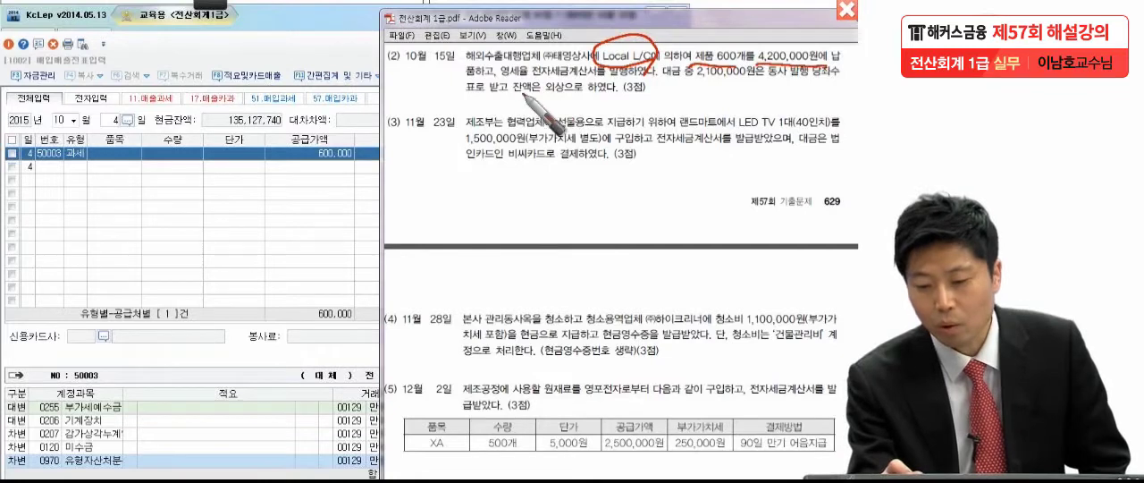
drag(497, 79, 638, 80)
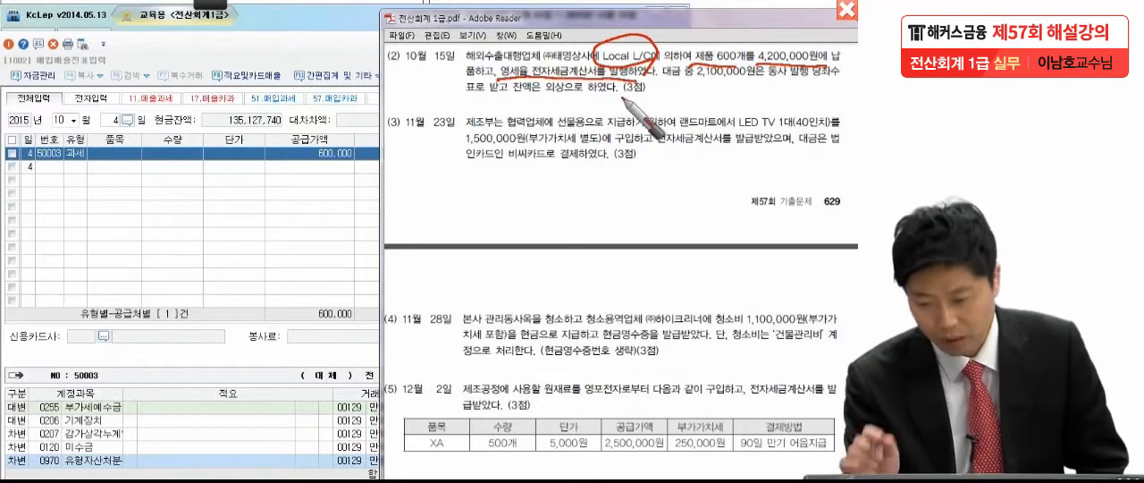
drag(688, 82, 766, 81)
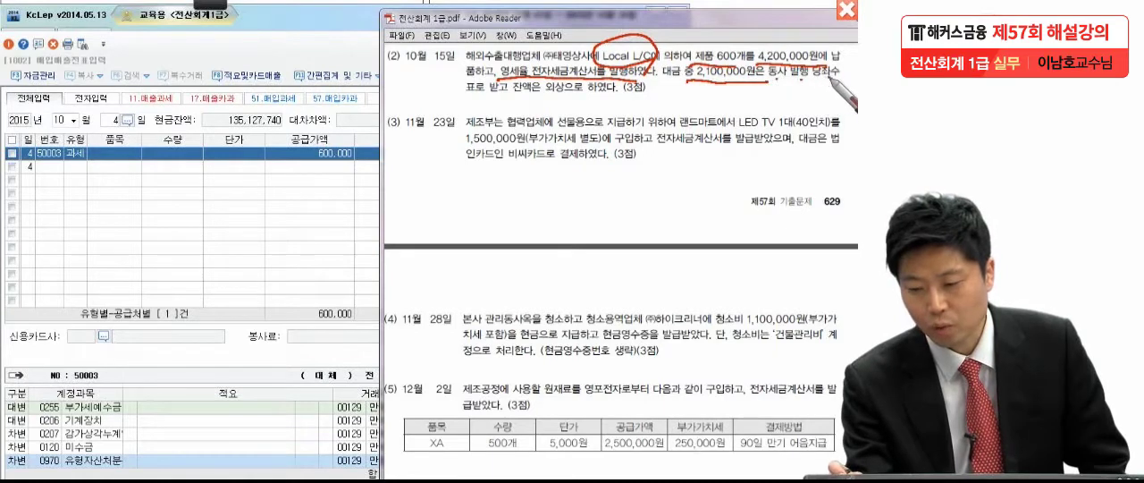
drag(847, 79, 774, 79)
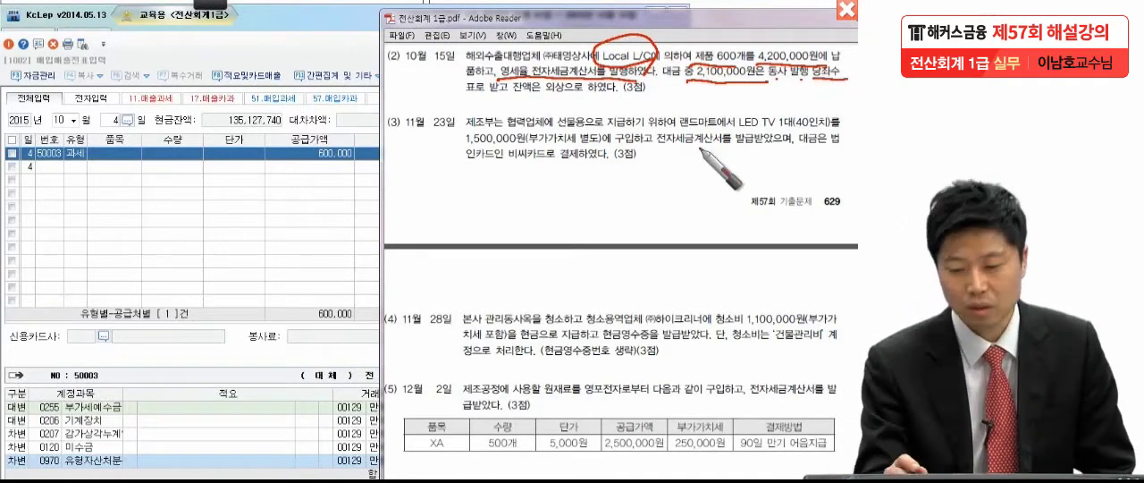
drag(458, 102, 472, 98)
drag(497, 102, 574, 100)
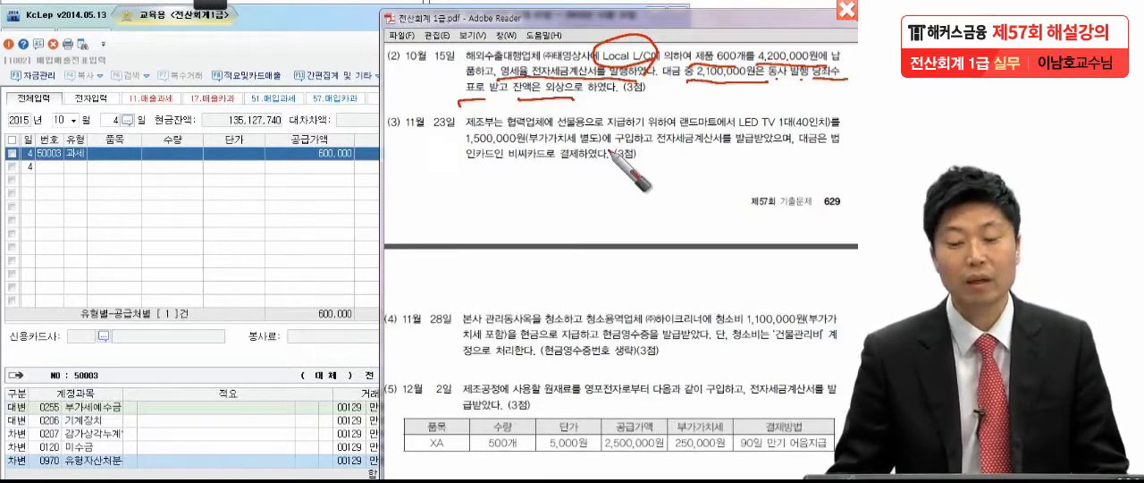
Start a purchase/sales voucher dated October 15 with type 12 영세, leaving item, quantity and unit price blank
click(112, 120)
text(15)
key(Return)
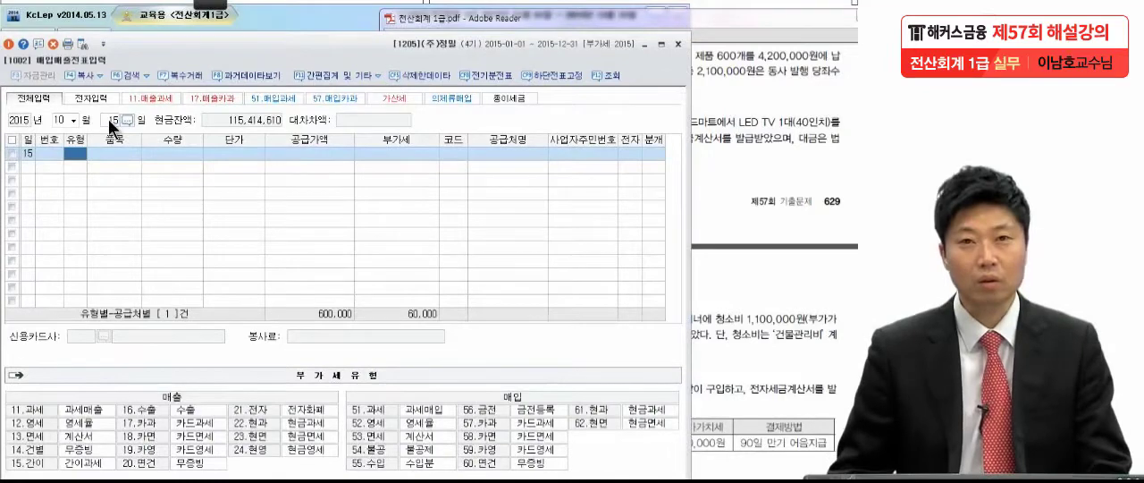
text(12)
key(Return)
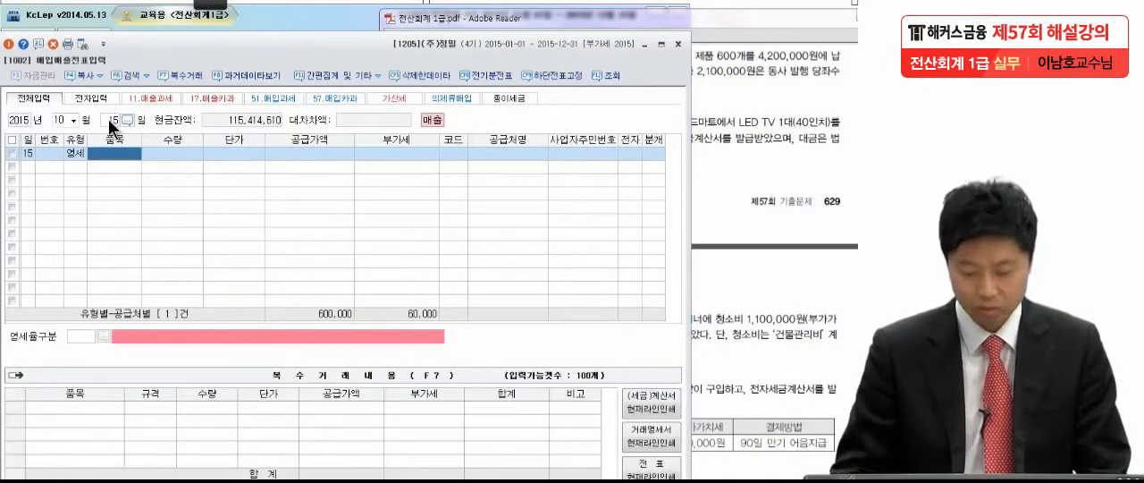
key(Return)
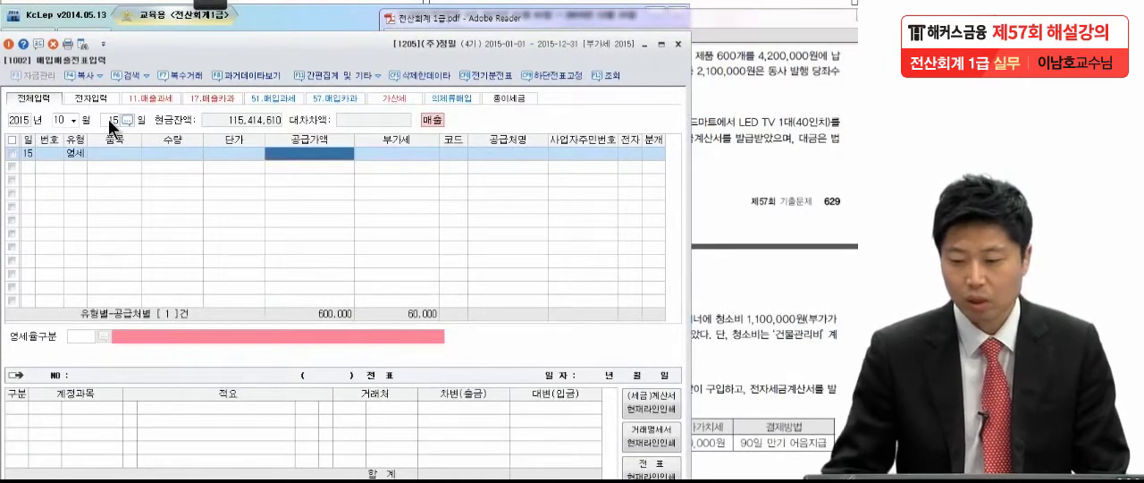
Enter 42,000,000 as the supply amount (공급가액) of the October 15 voucher
click(732, 92)
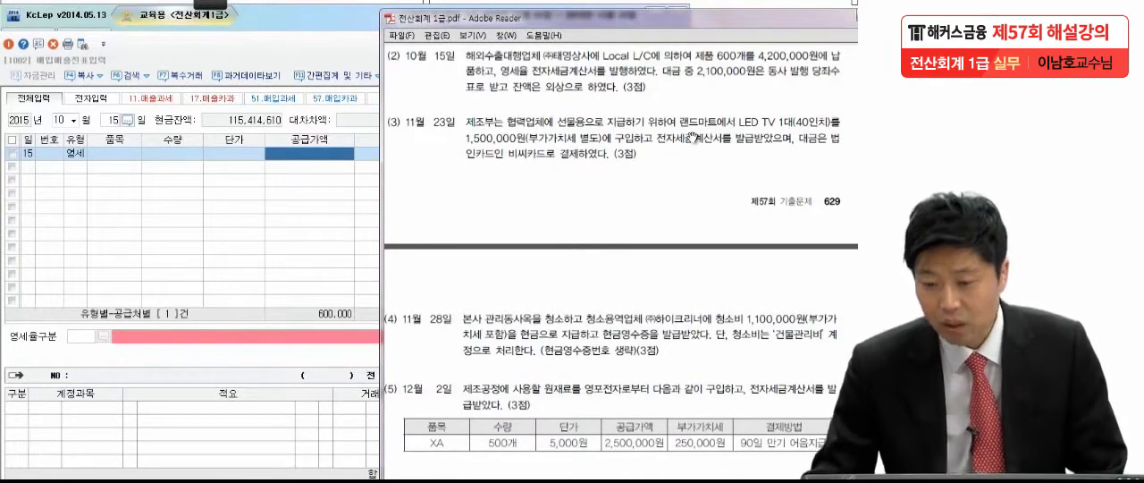
click(333, 189)
click(333, 153)
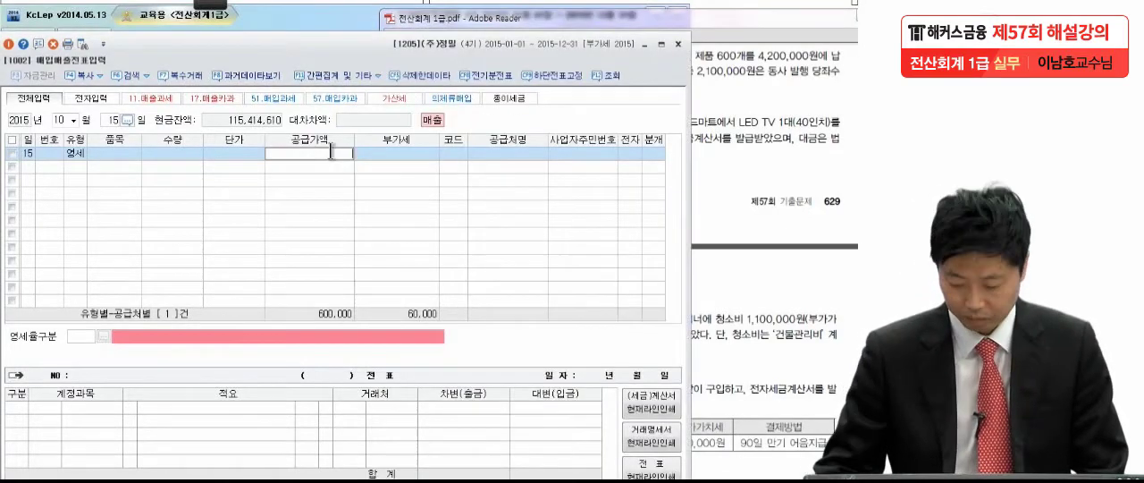
text(42000000)
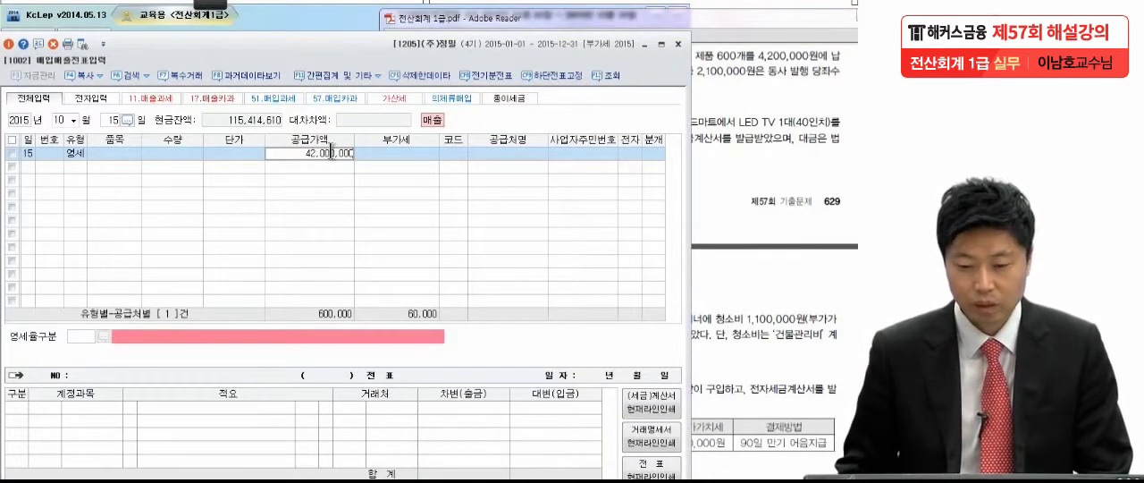
key(Return)
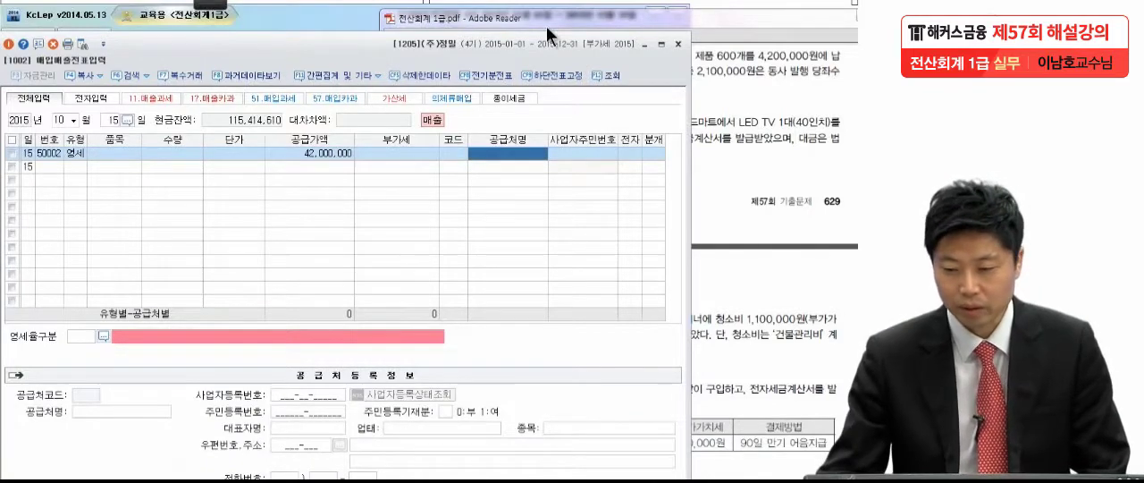
Assign (주)태영상사 (00110) as the October 15 voucher's trading partner and mark its tax invoice as electronic (여)
click(738, 86)
click(309, 217)
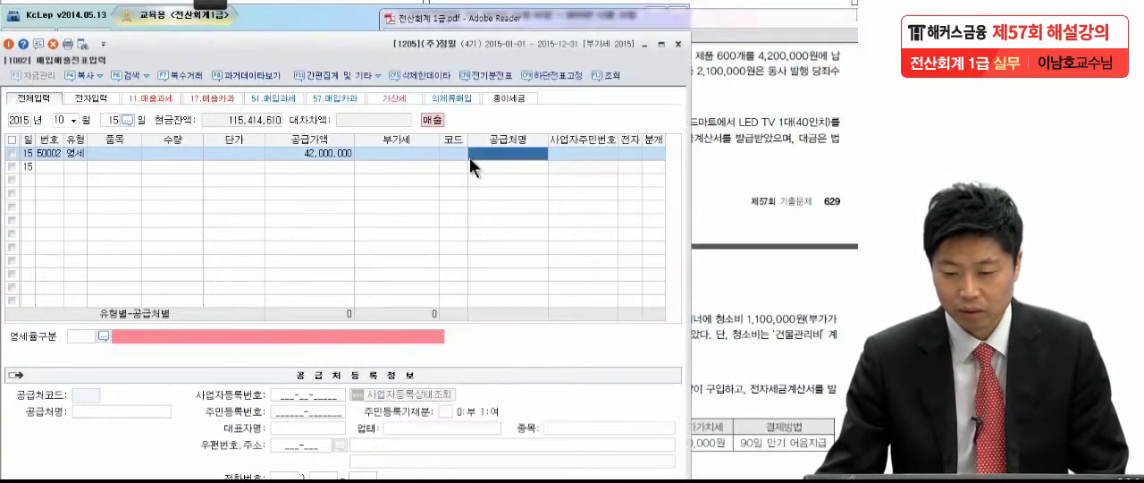
text(태영)
key(Return)
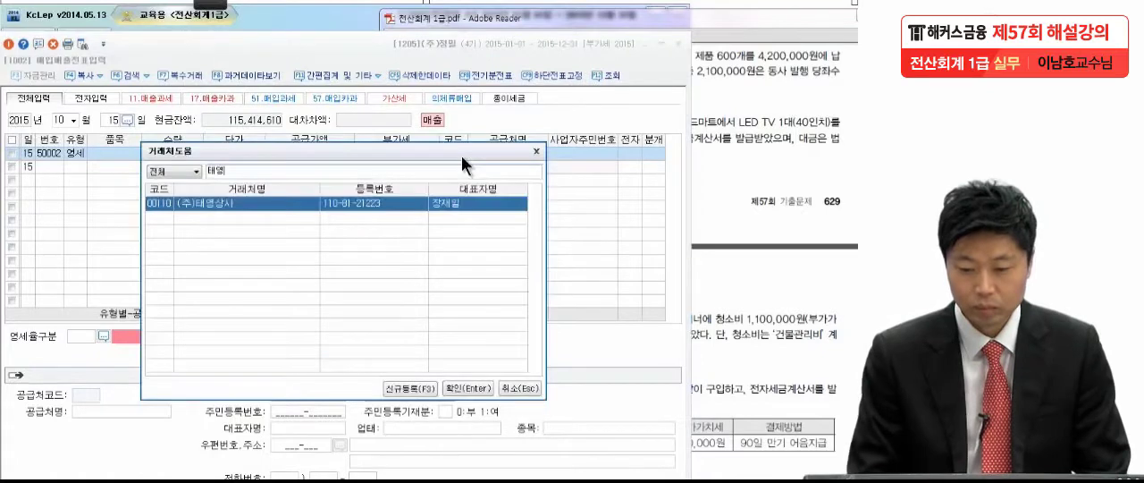
key(Return)
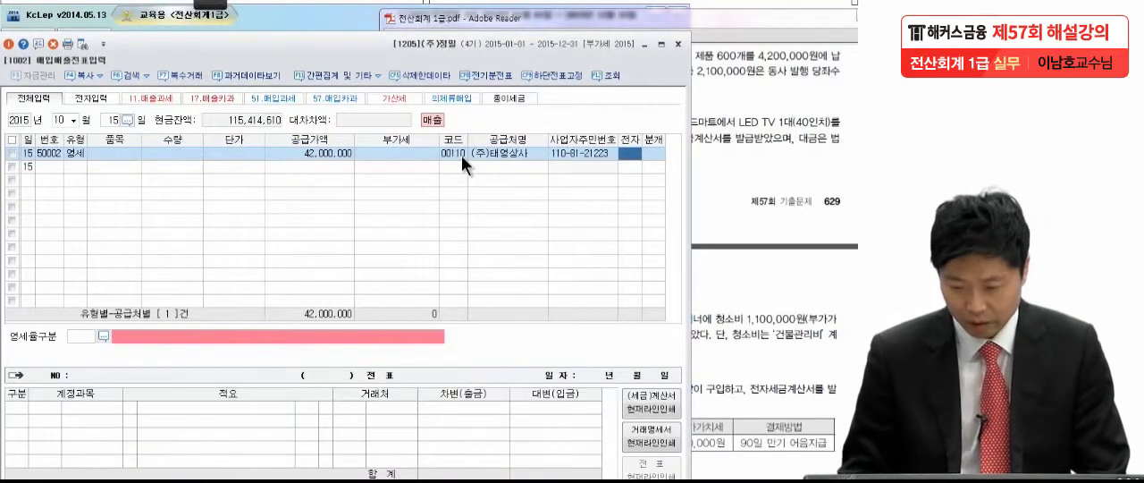
text(1)
key(Return)
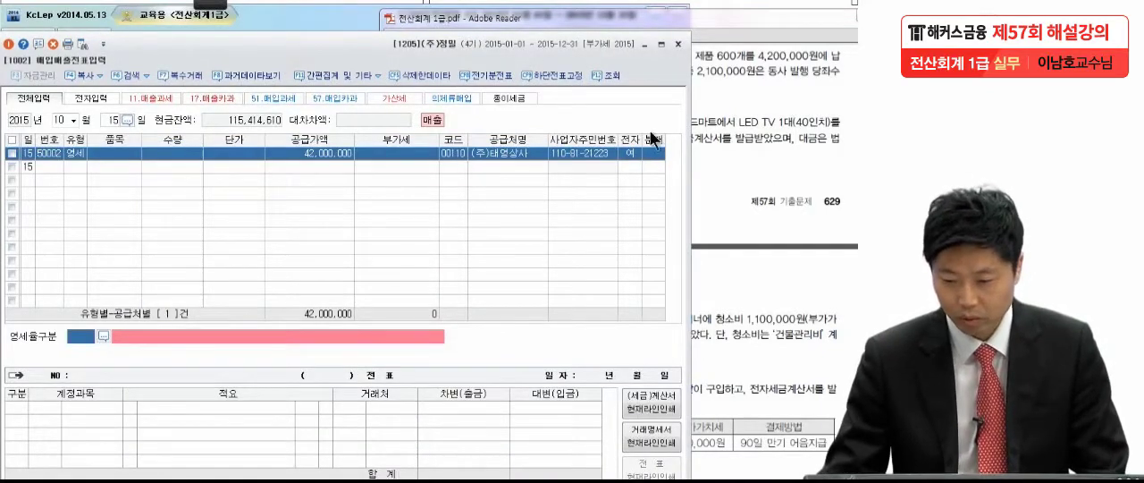
Set the October 15 voucher's journal type to 혼합 and its 영세율구분 to 3, 내국신용장 · 구매확인서에 의하여 공급하는 재화
click(658, 156)
text(3)
key(Return)
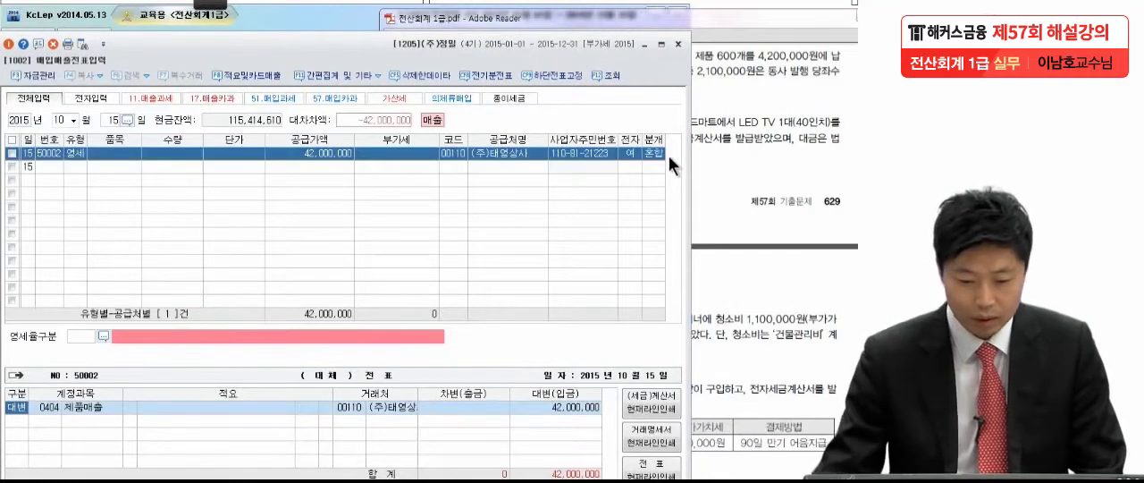
click(106, 336)
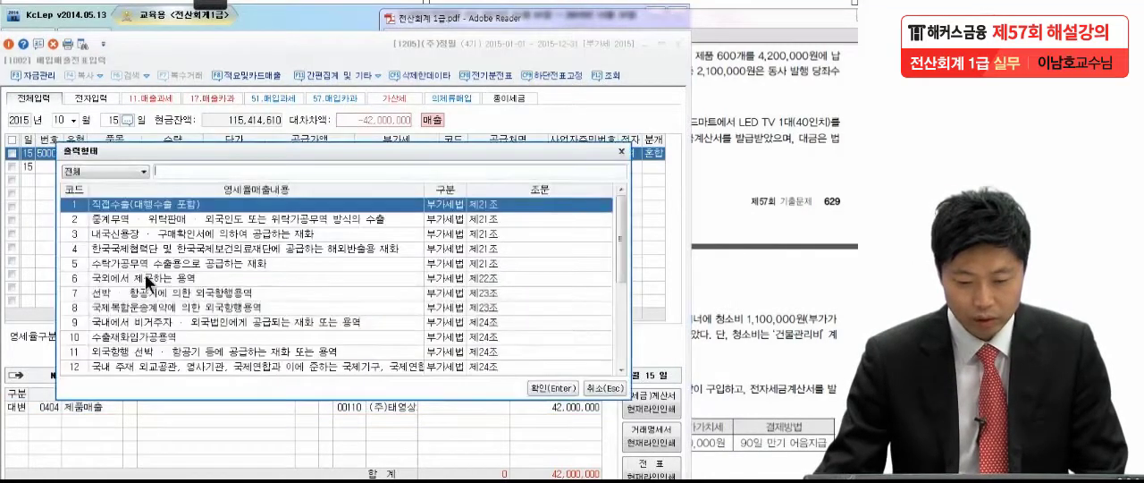
double_click(153, 236)
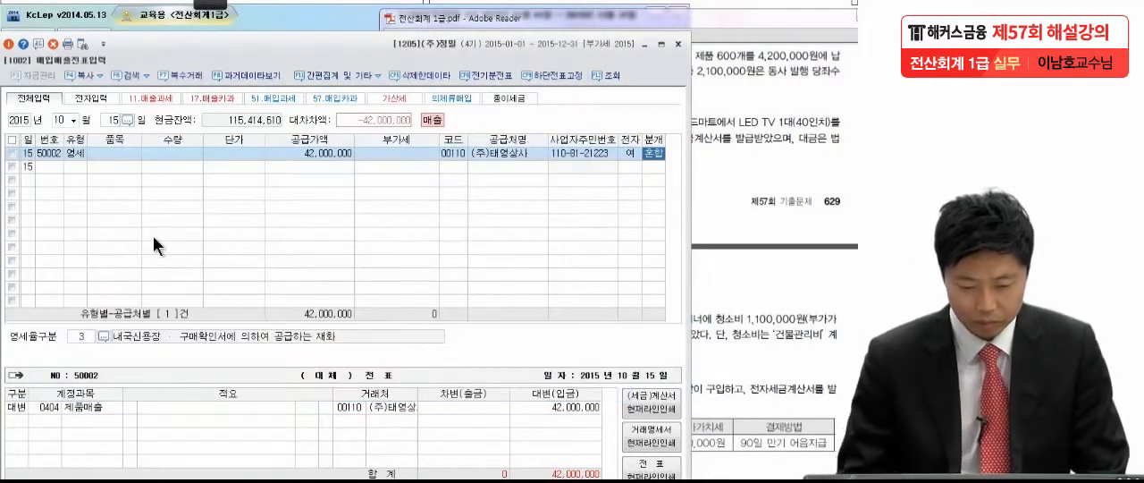
Add a 21,000,000 debit line for 현금 (0101) with (주)태영상사 below the 제품매출 line
click(79, 405)
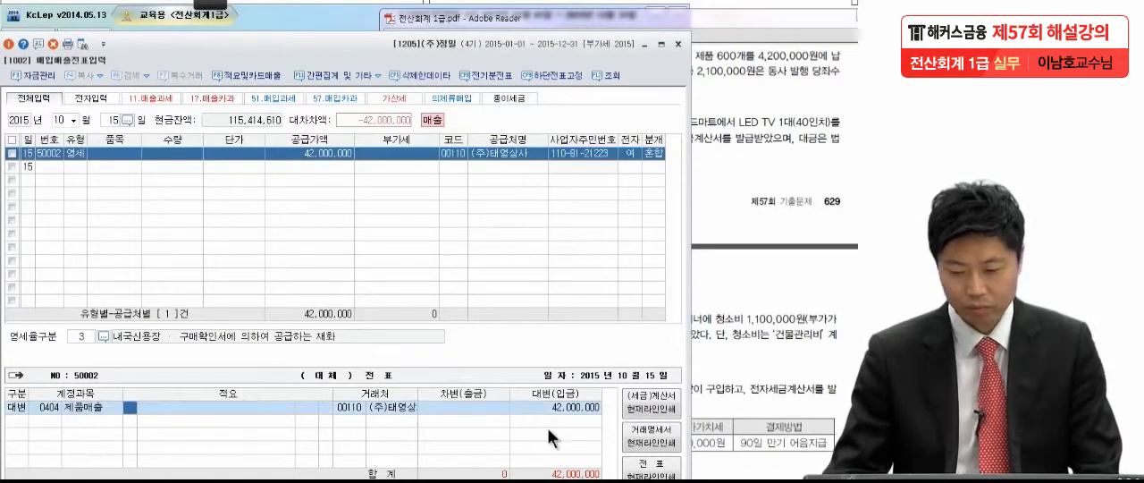
click(568, 407)
key(Return)
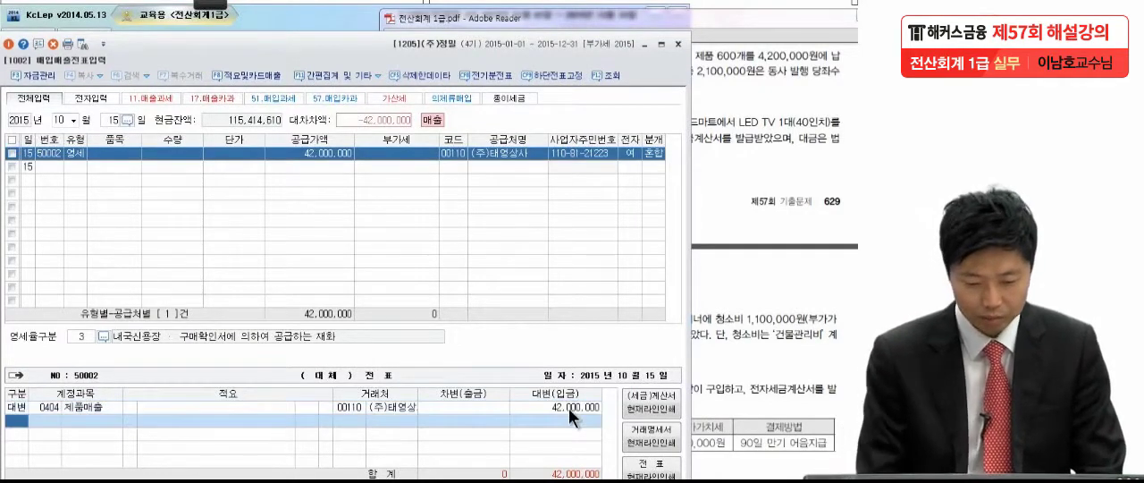
key(3)
key(Return)
text(101)
key(Return)
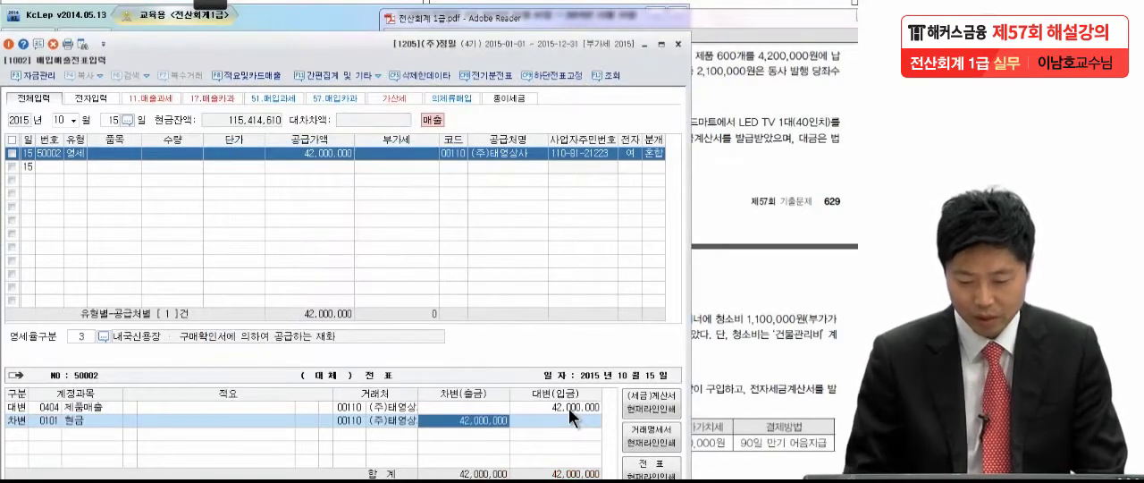
text(21,000)
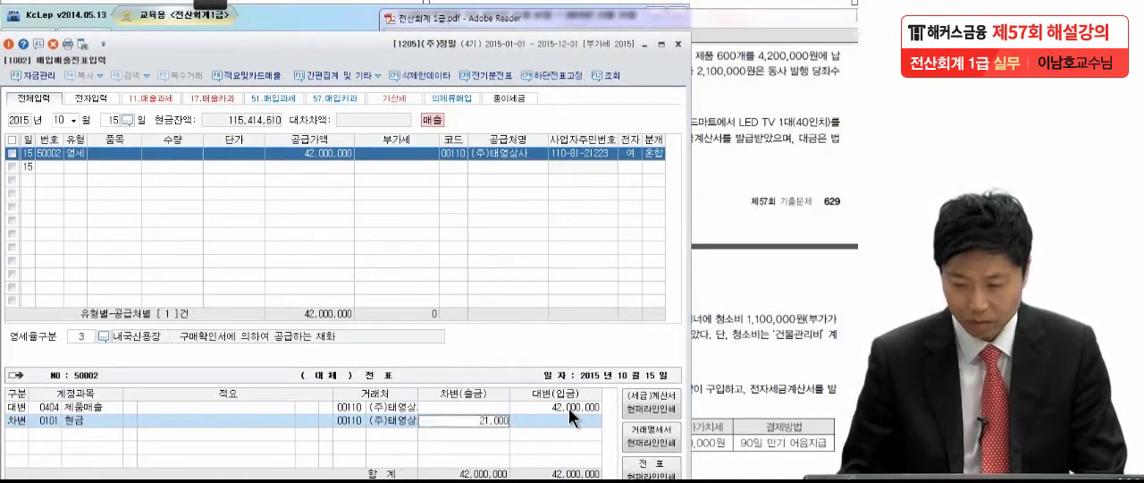
text(,000)
key(Return)
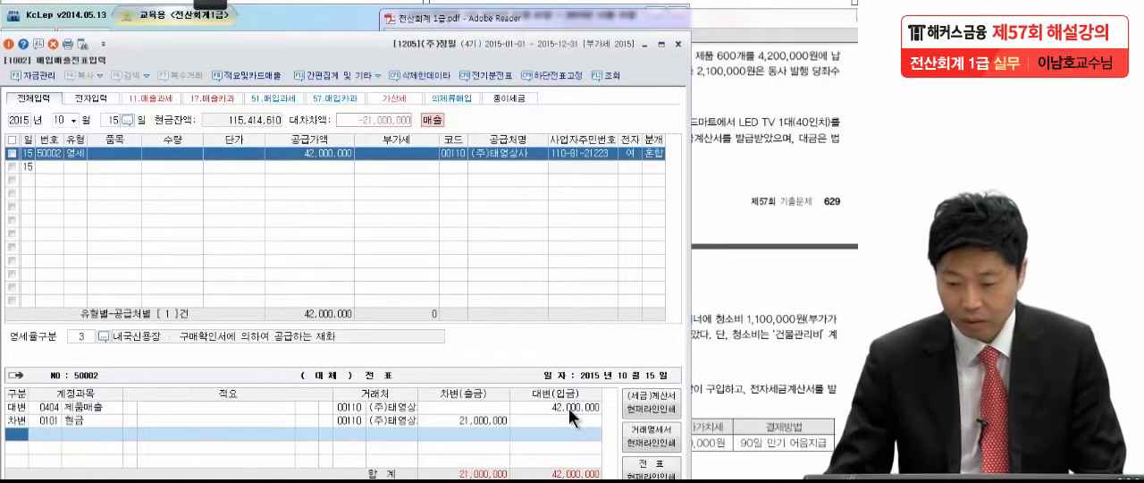
Recheck the October 15 transaction in the exam PDF and correct the voucher's supply amount to 4,200,000
click(731, 157)
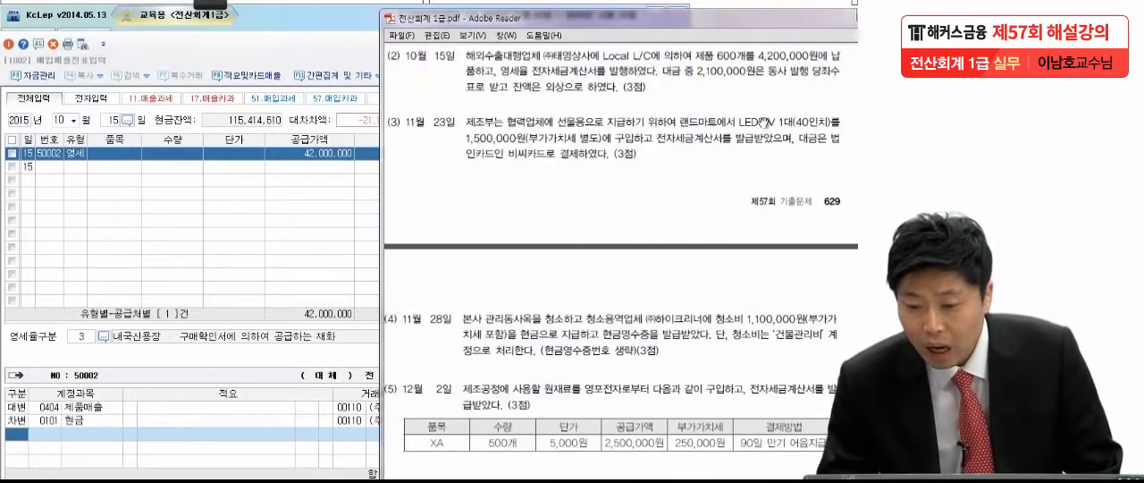
click(315, 198)
click(317, 153)
text(42)
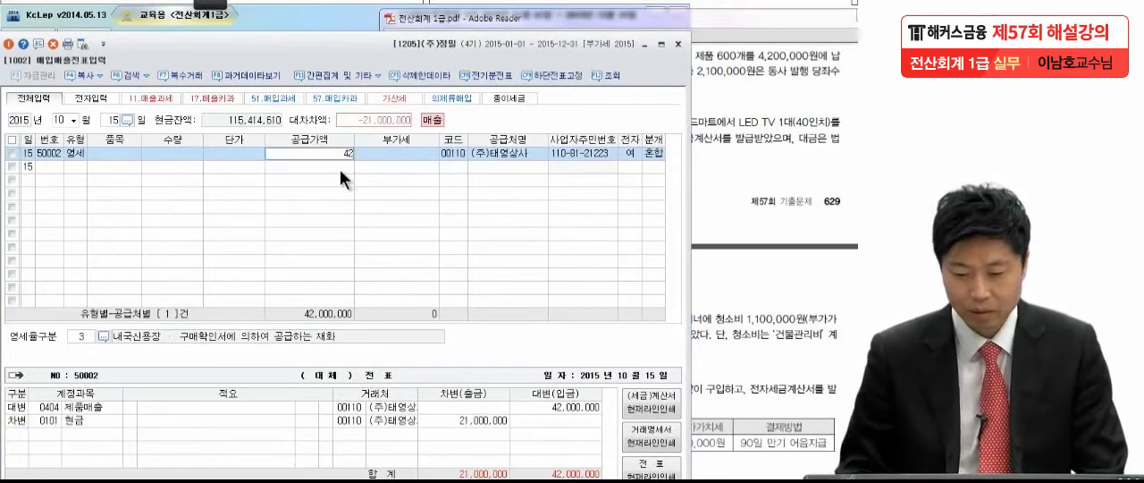
text(000000)
key(Return)
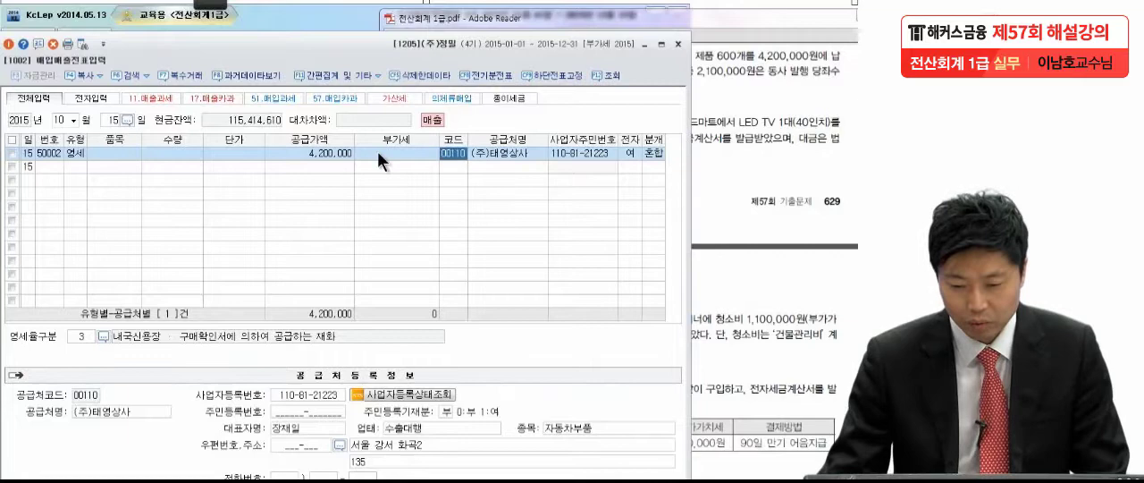
click(336, 153)
click(546, 408)
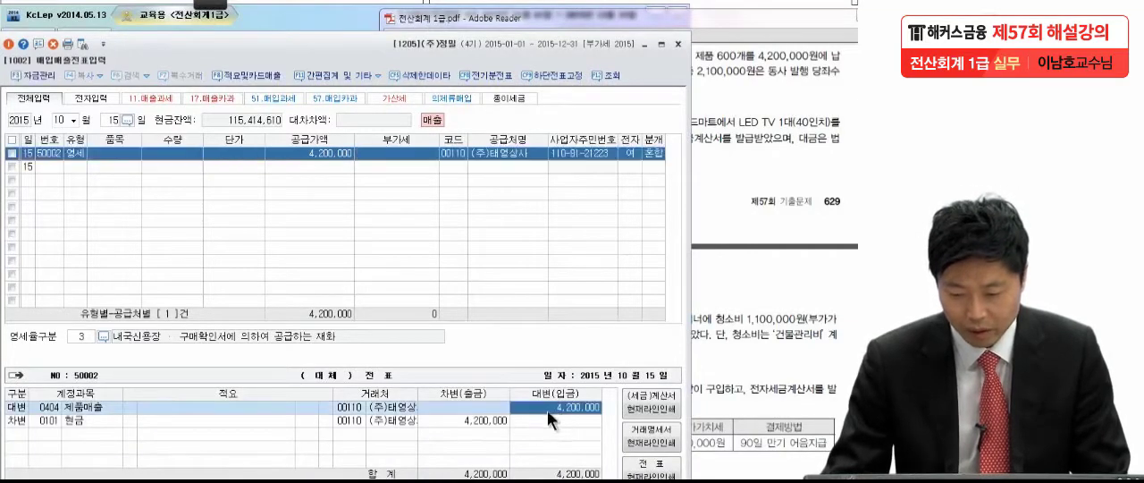
Set the 현금 line's debit amount to 2,100,000 in the October 15 voucher
click(497, 422)
text(2100000)
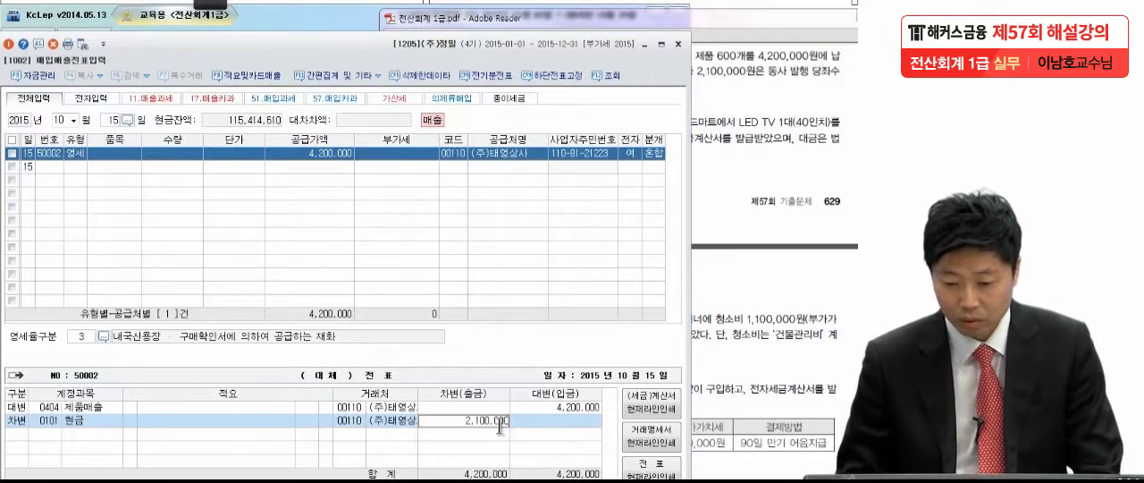
key(Return)
Add a 2,100,000 debit line for 외상매출금 (0108) with (주)태영상사 to balance the October 15 voucher
text(3)
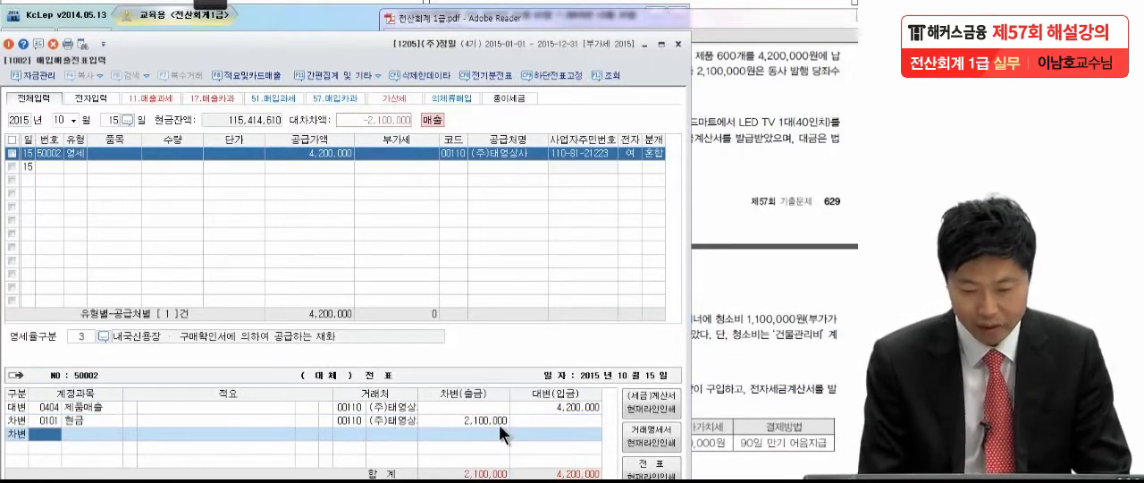
text(외상매)
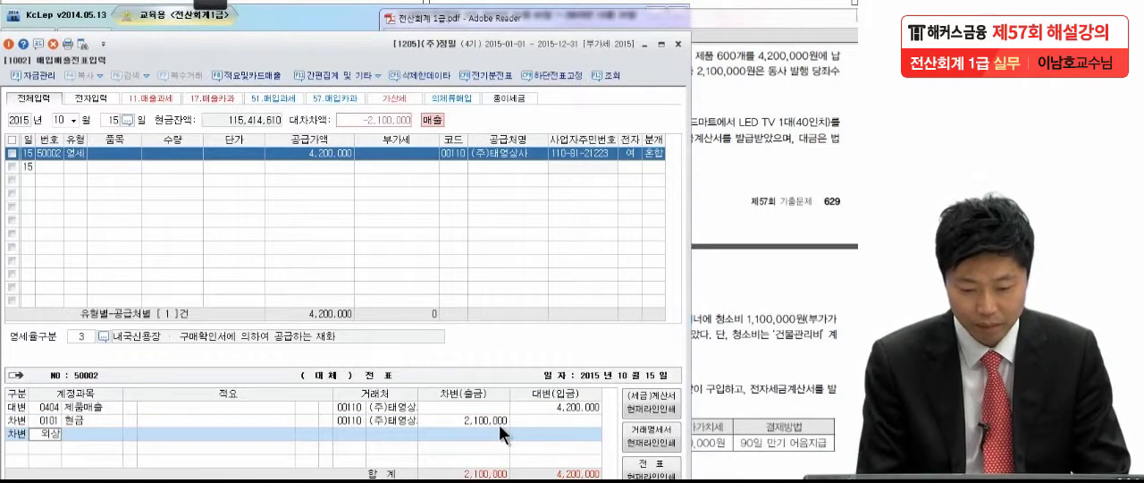
key(Return)
key(Return)
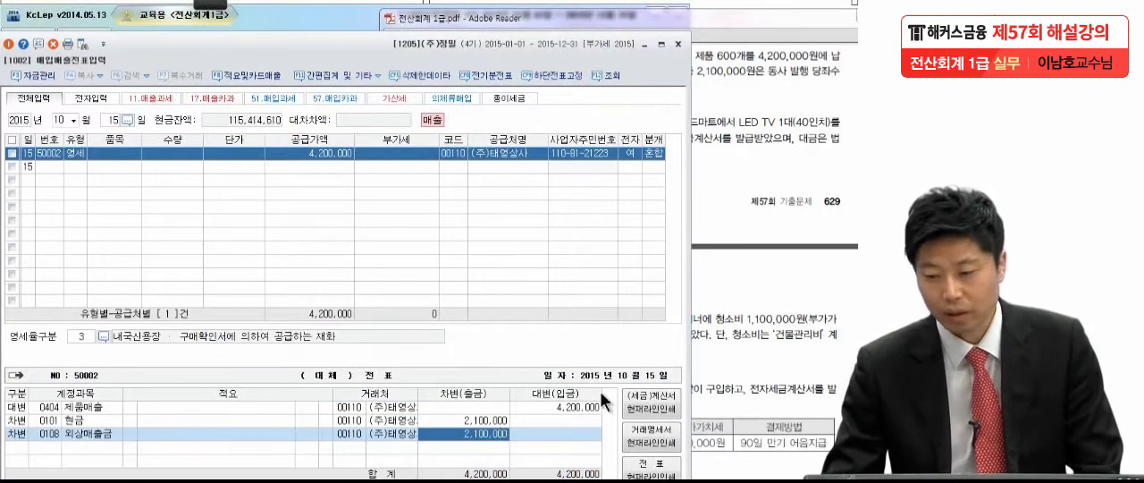
Bring up the November 23 transaction in the exam PDF and turn on the pen annotation tool
click(691, 264)
drag(704, 344, 705, 283)
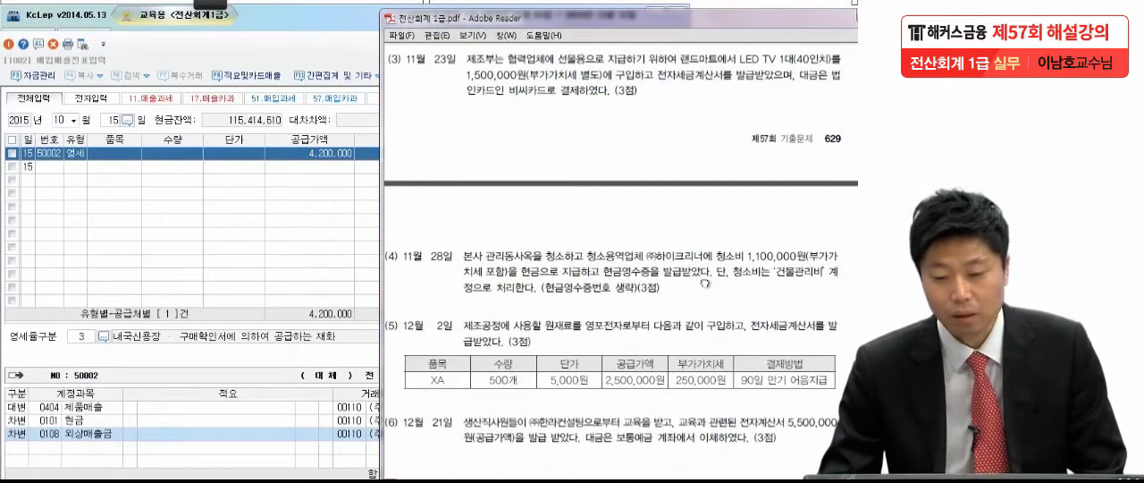
mouse_move(213, 6)
click(19, 25)
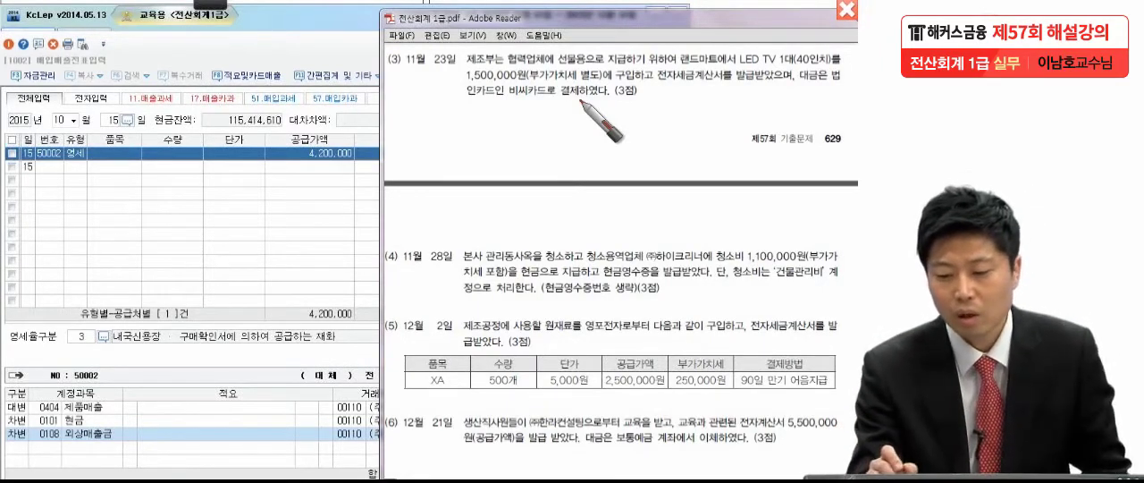
Mark 제조부, 협력업체, 선물용 and 비씨카드 in the exam PDF's November 23 transaction with the pen
drag(576, 52, 583, 76)
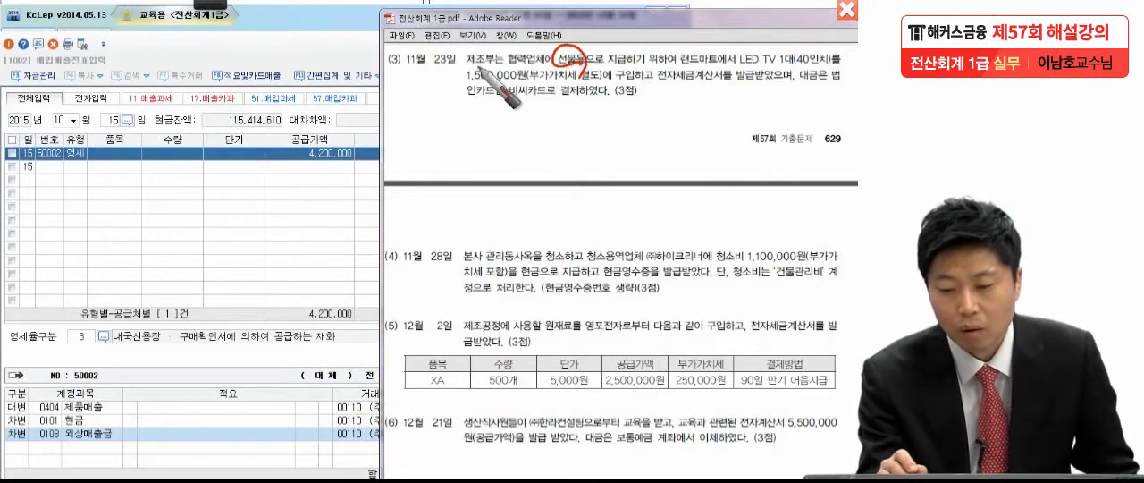
mouse_move(507, 52)
mouse_down()
mouse_move(463, 64)
mouse_move(510, 53)
mouse_up()
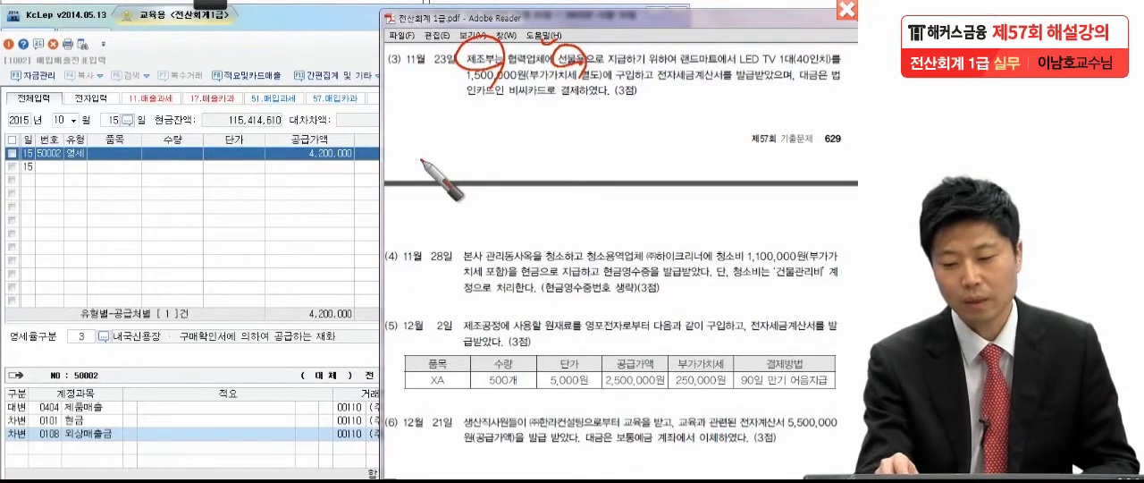
drag(515, 65, 539, 65)
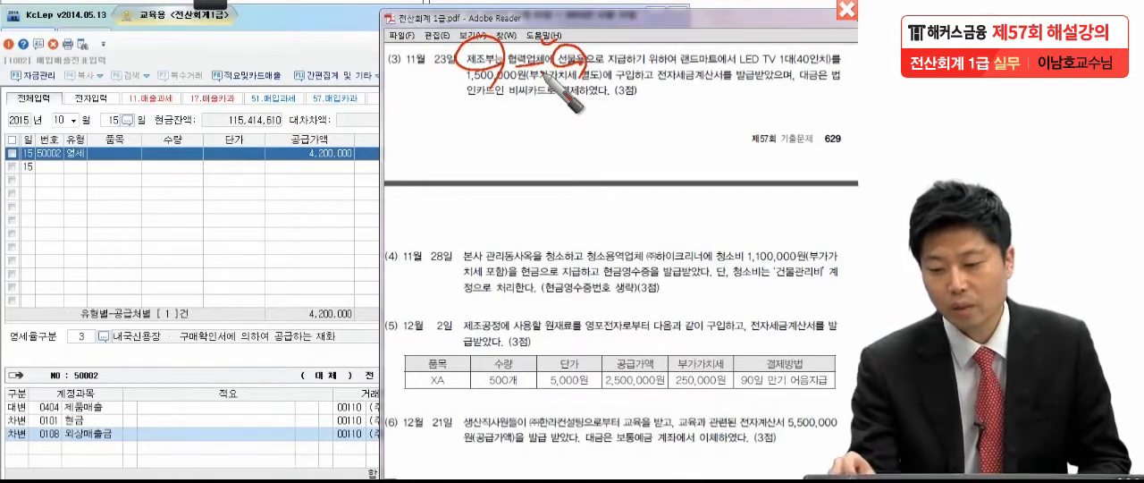
drag(506, 102, 554, 100)
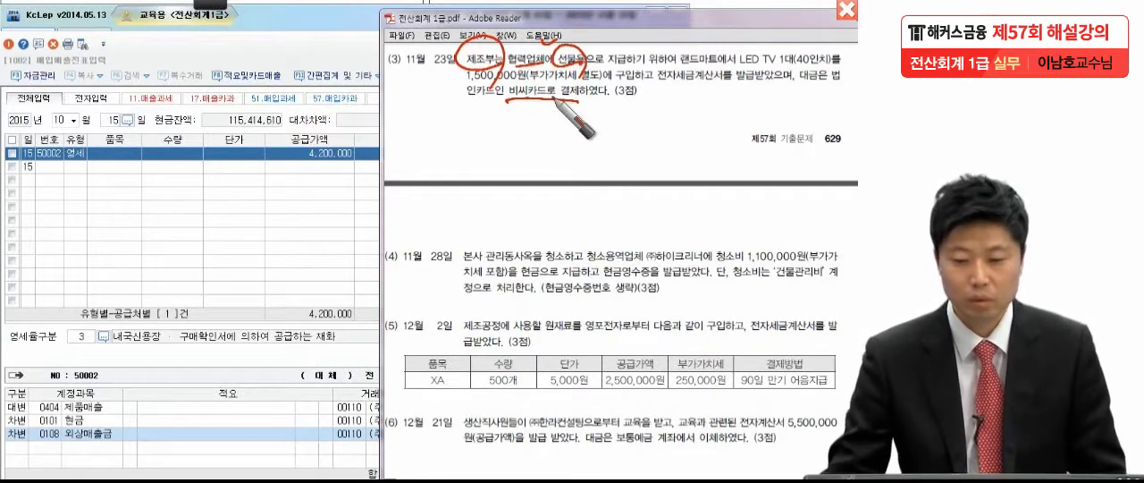
Start a purchase voucher dated November 23 with VAT type 54 (불공), leaving item, quantity and unit price blank
click(72, 120)
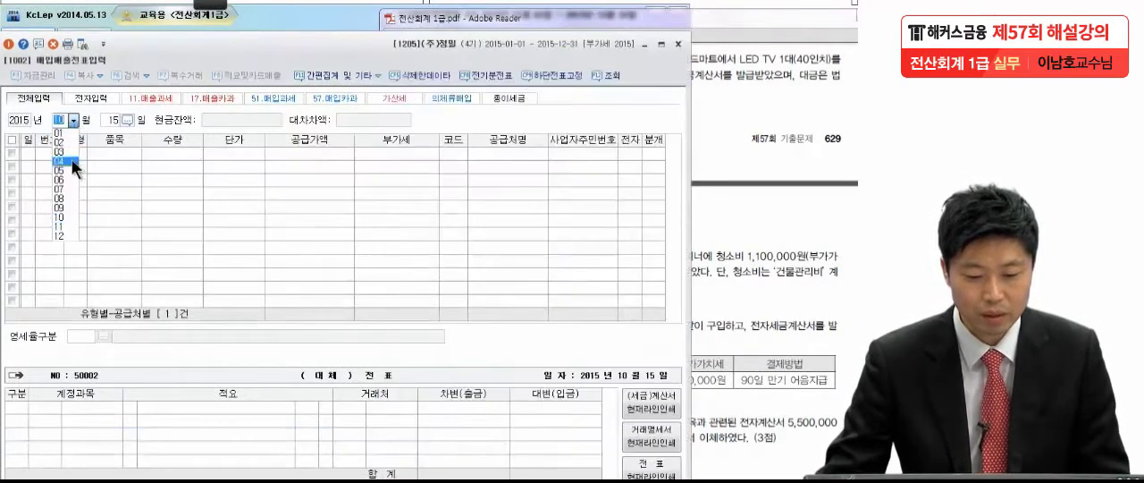
click(64, 226)
text(23)
key(Return)
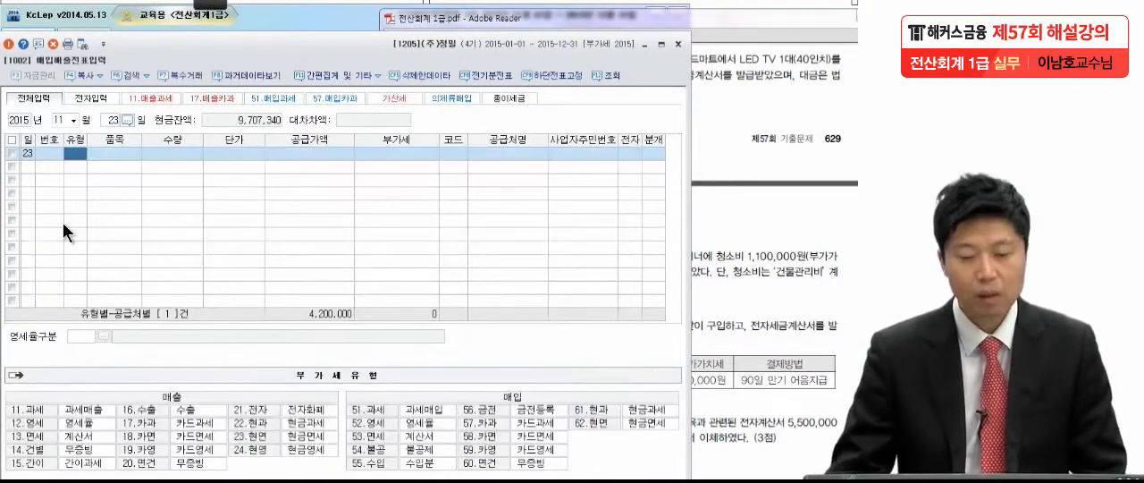
text(54)
key(Return)
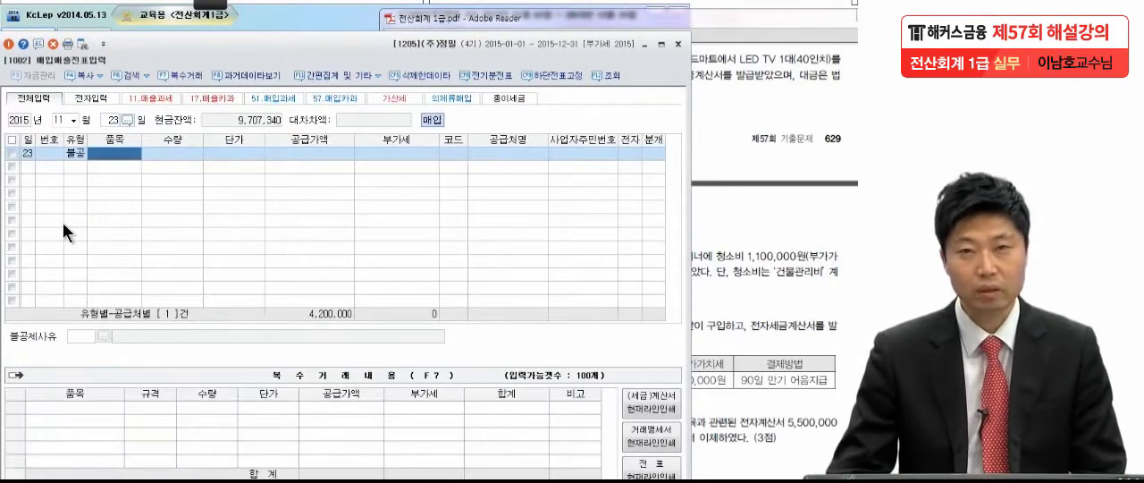
key(Return)
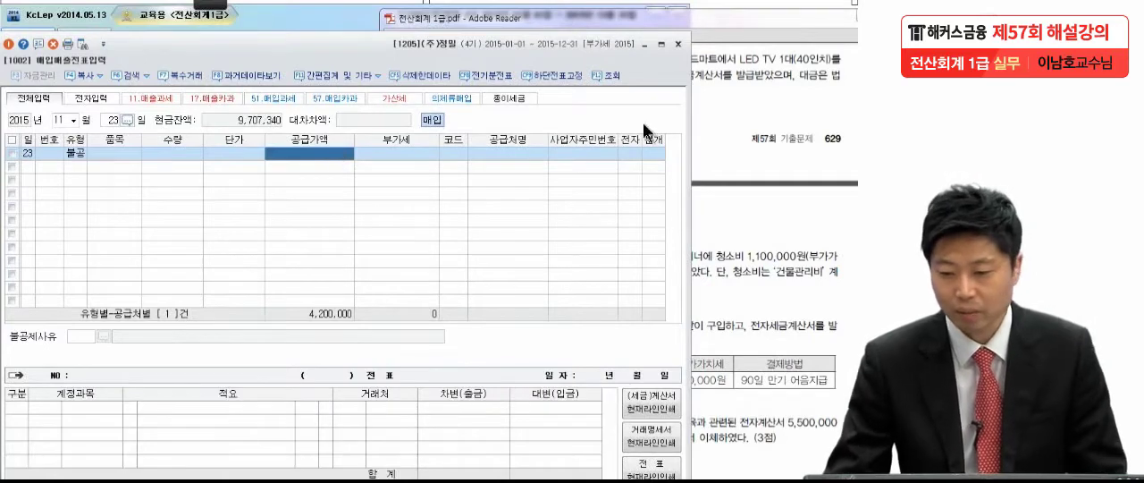
Check the November 23 transaction in the exam PDF and set the voucher's supply amount to 1,500,000 with the automatic VAT
click(724, 102)
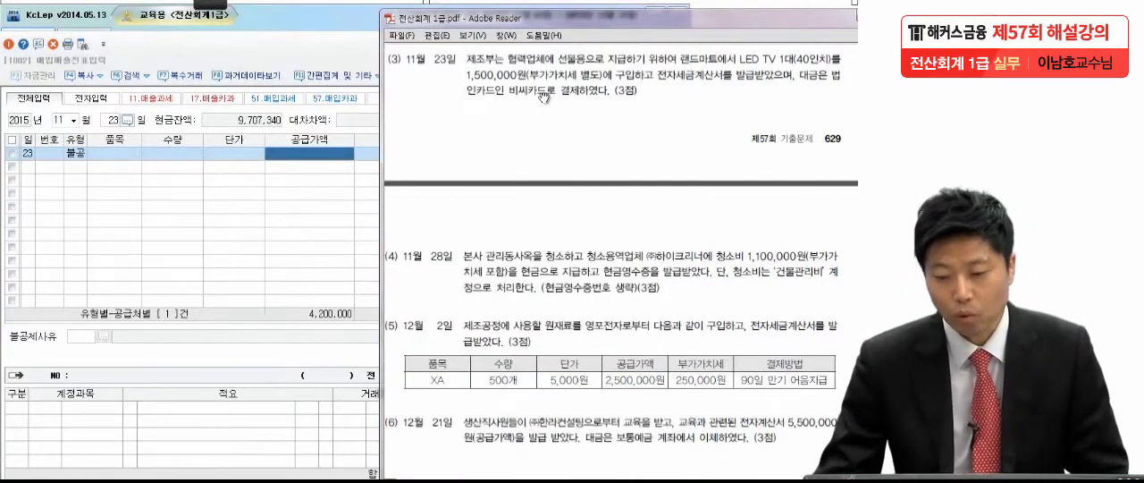
click(298, 157)
text(1500000)
key(Return)
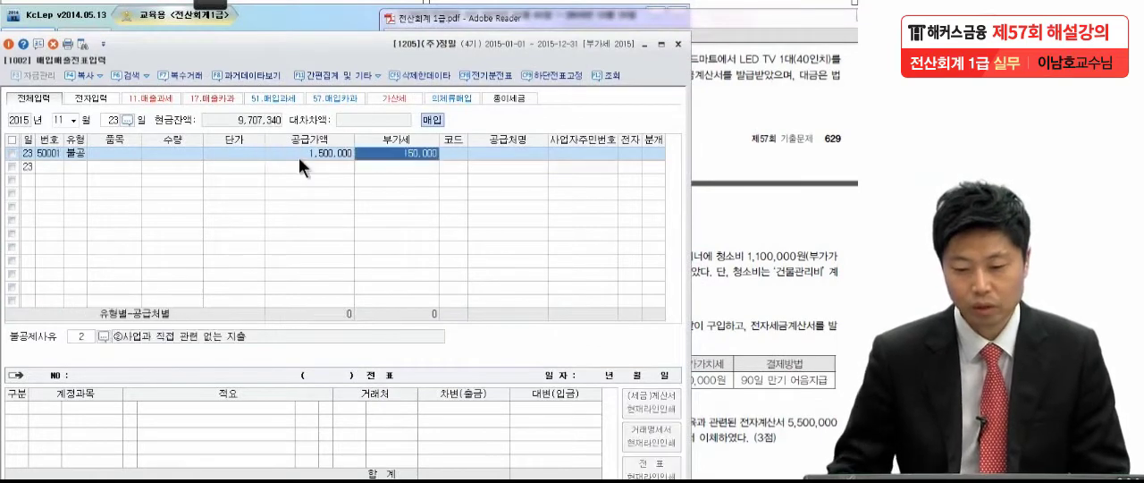
key(Return)
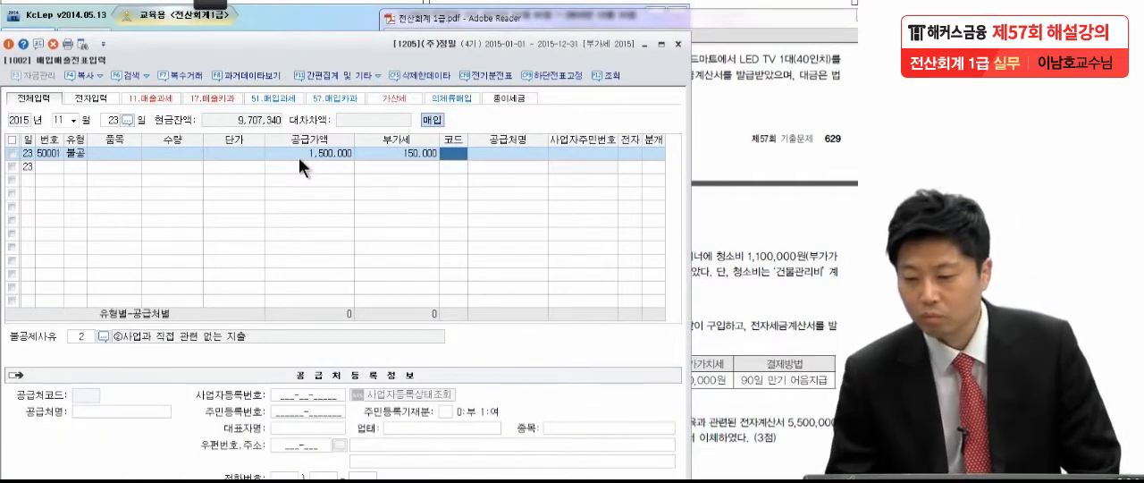
Set 랜드마트 as the supplier of the November 23 voucher and mark it as an electronic tax invoice (여)
click(758, 84)
click(339, 187)
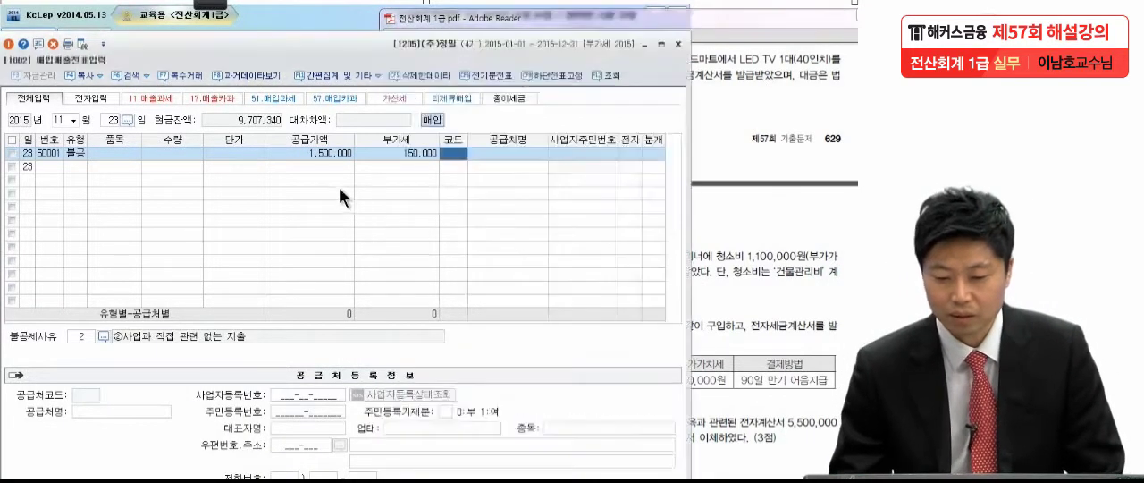
text(ㄹ)
key(Return)
key(Return)
key(Return)
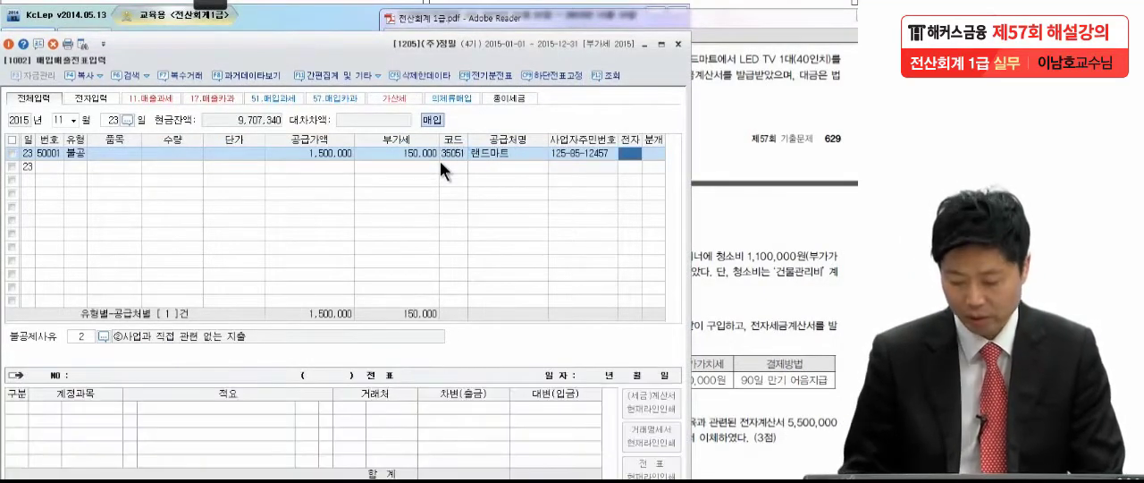
text(1)
key(Return)
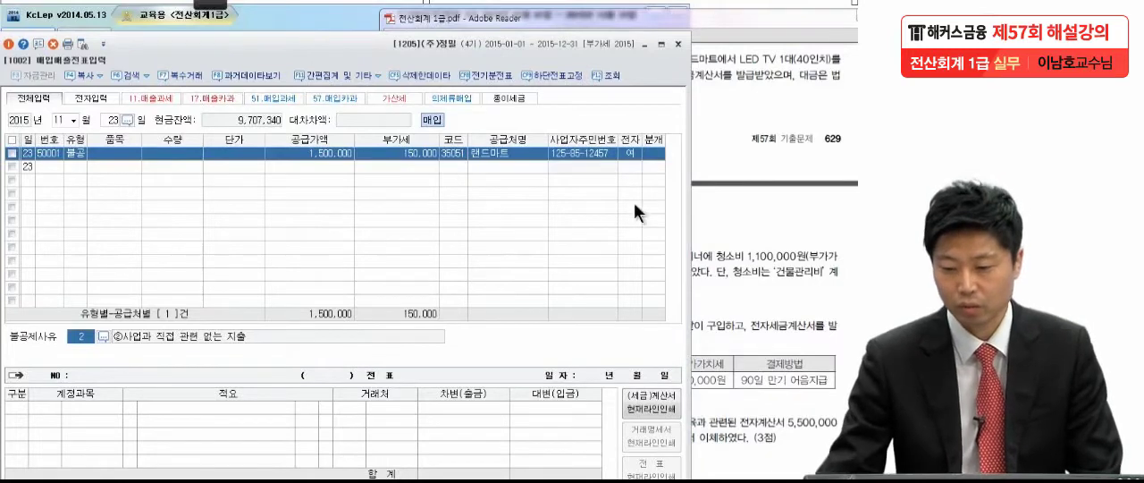
Choose mixed journalizing (3. 혼합) and set the non-deduction reason to ④접대비 및 이와 유사한 비용 관련
key(Return)
text(3)
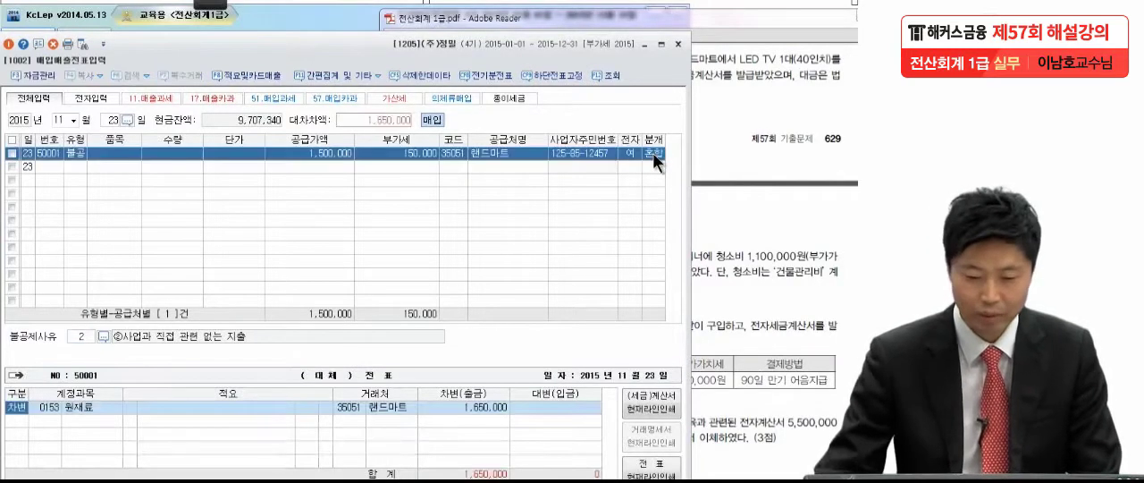
click(107, 332)
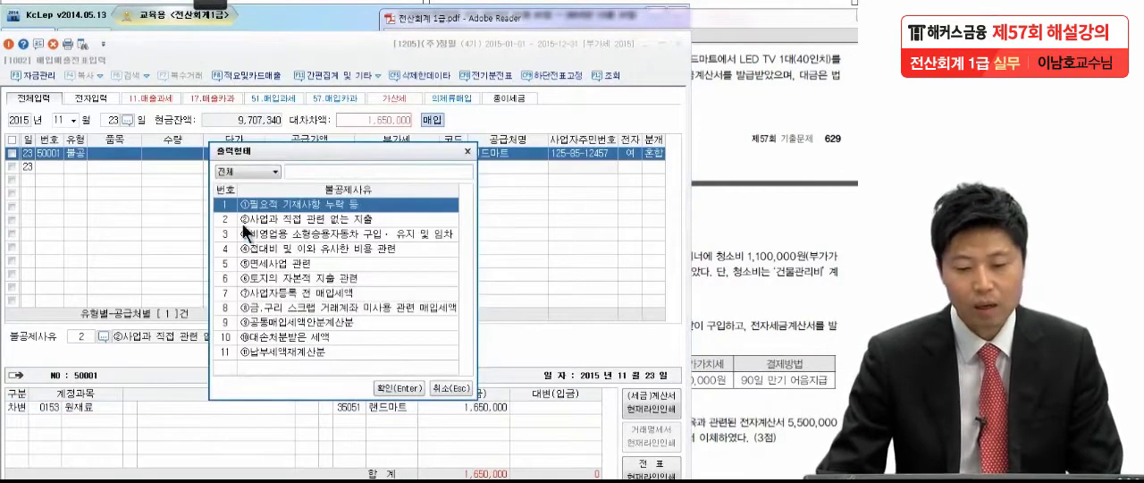
click(293, 249)
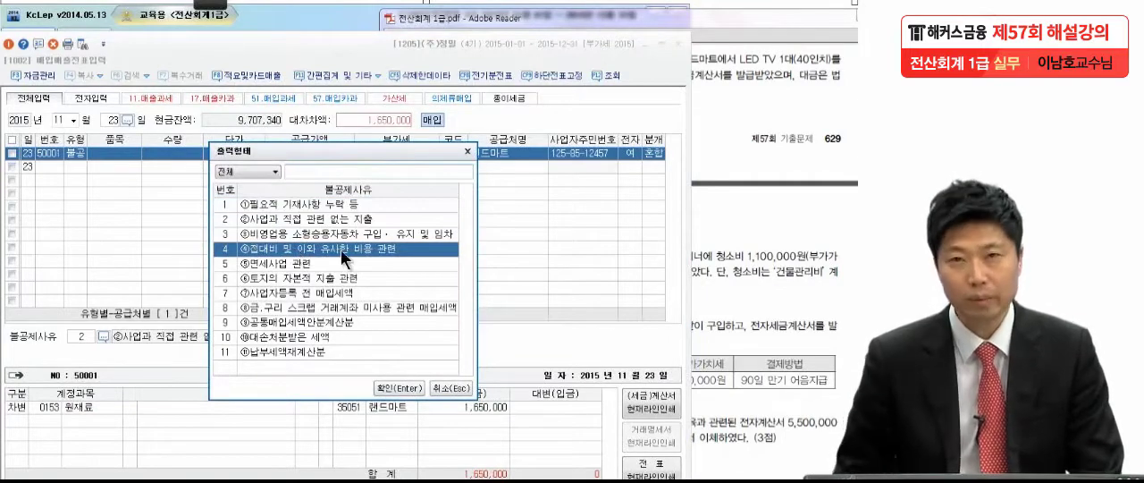
double_click(340, 249)
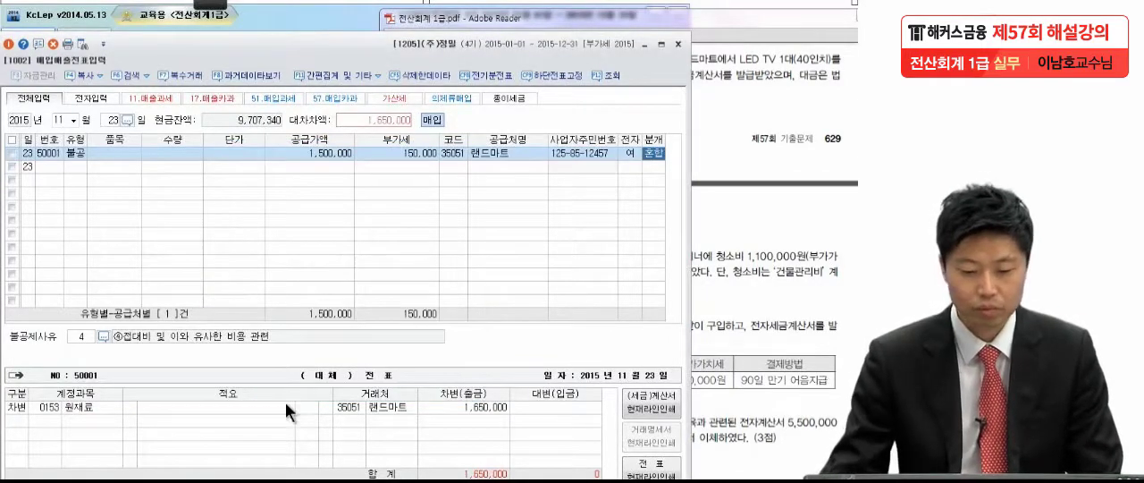
Replace the debit account 원재료 with the manufacturing-cost 접대비 (0513) in the November 23 voucher
click(57, 408)
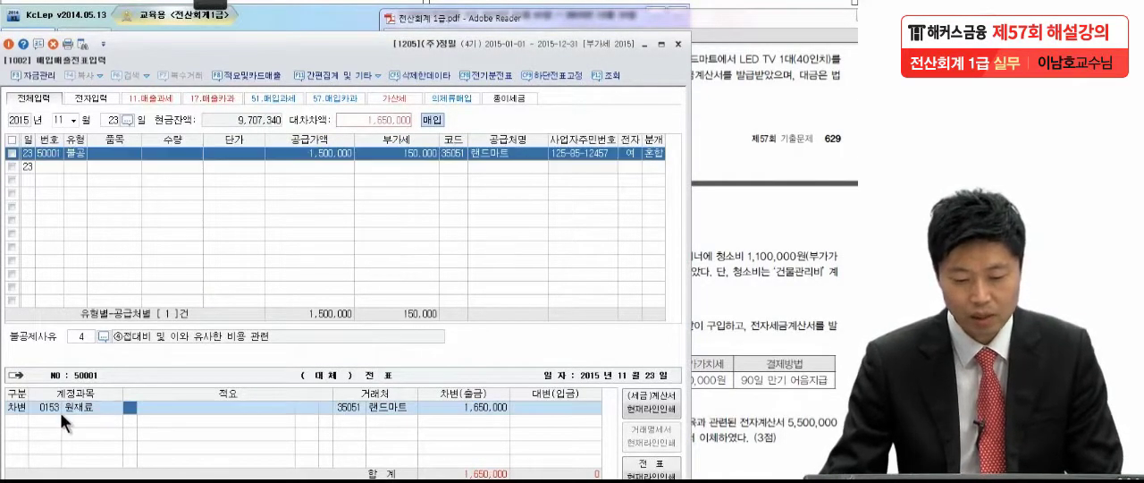
key(BackSpace)
text(접대)
key(Return)
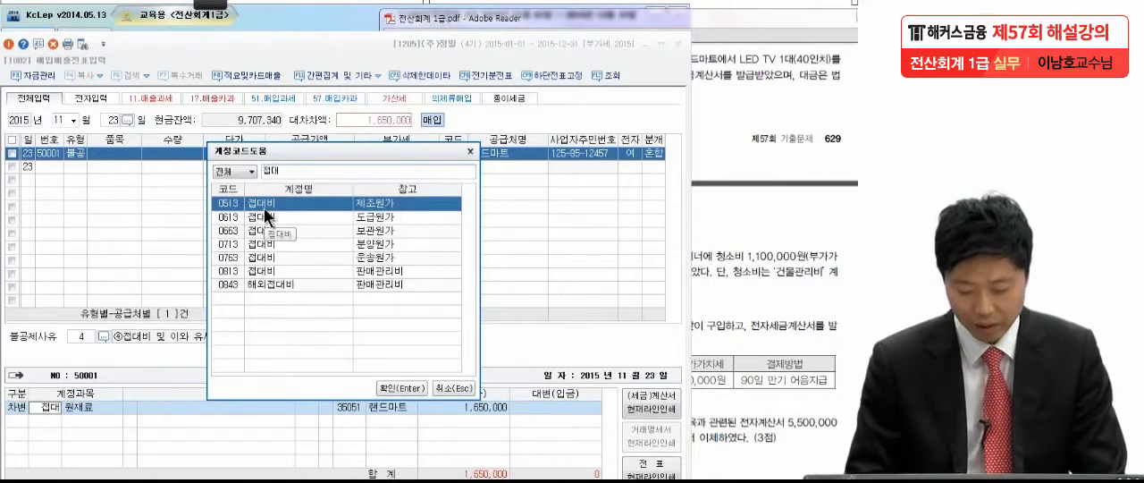
key(Return)
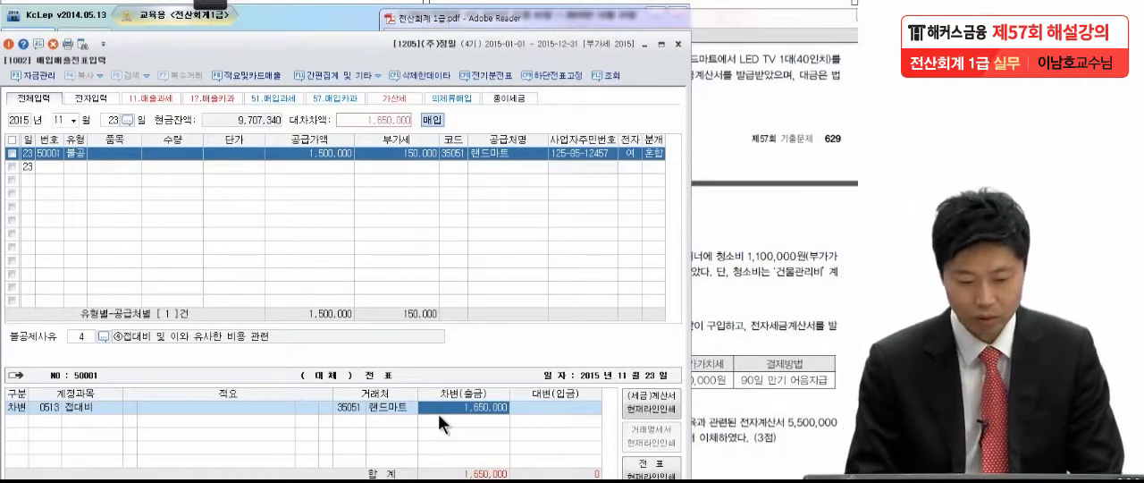
Add a 1,650,000 credit line for 미지급금 (0253) with 비씨카드 (99602) as its counterparty
key(Return)
text(4미지)
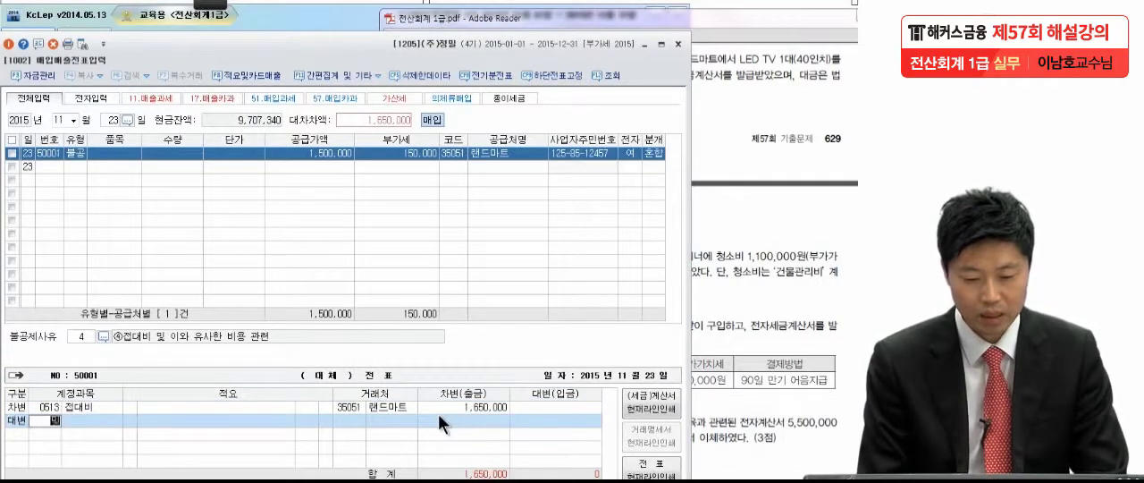
key(Return)
key(Return)
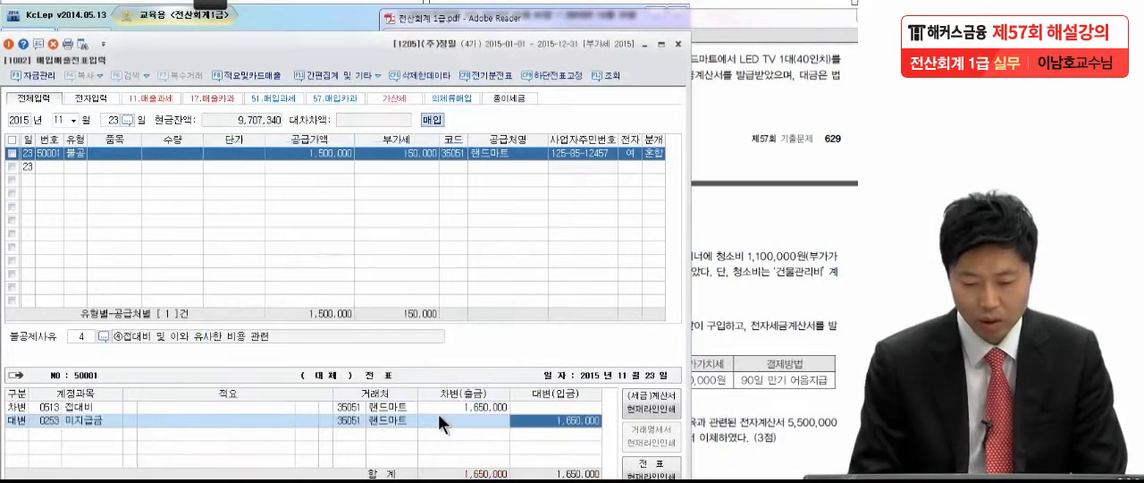
click(338, 421)
text(비씨)
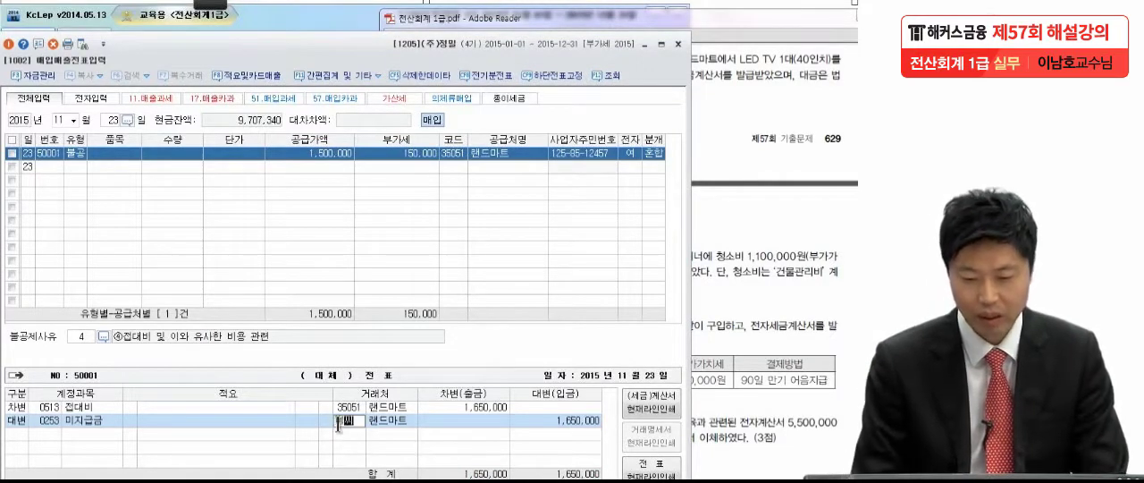
key(Return)
key(Return)
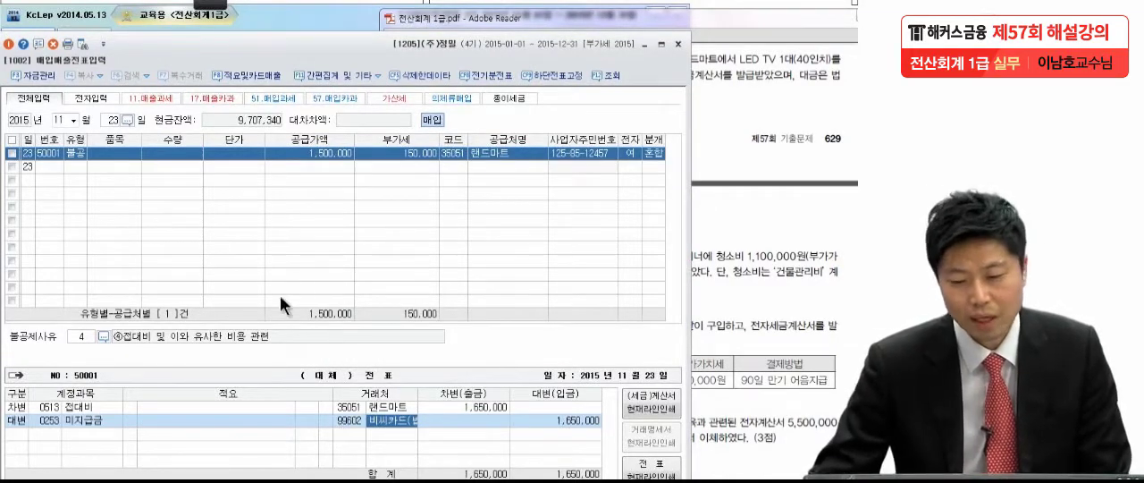
click(658, 158)
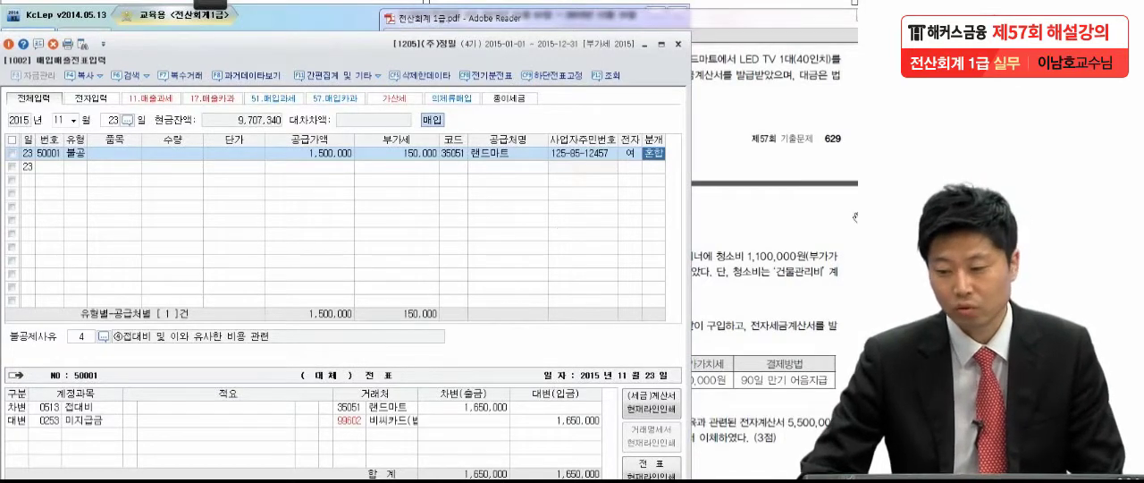
Bring up the November 28 transaction in the exam PDF and close the 매입매출전표입력 window
click(804, 304)
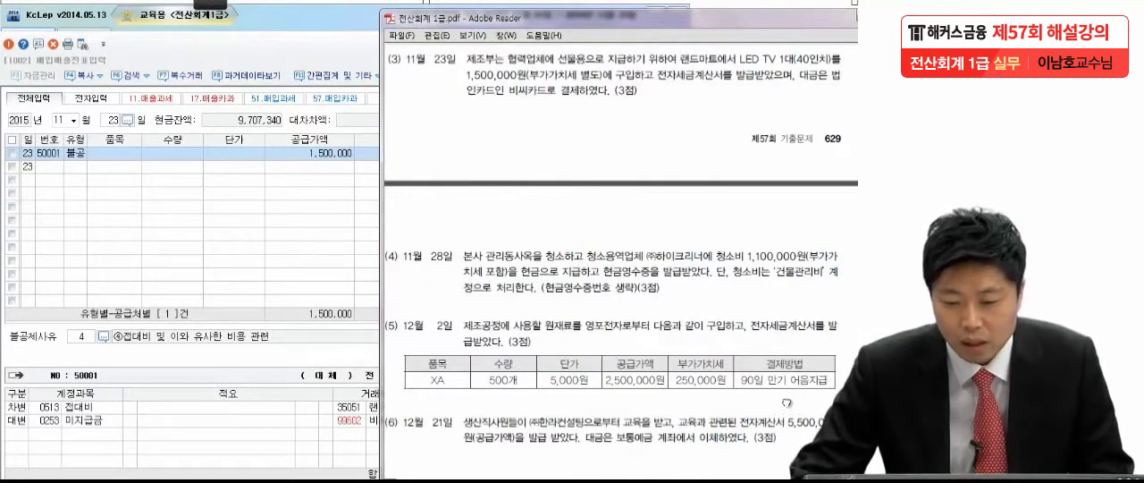
scroll(787, 403, down, 4)
drag(778, 373, 779, 328)
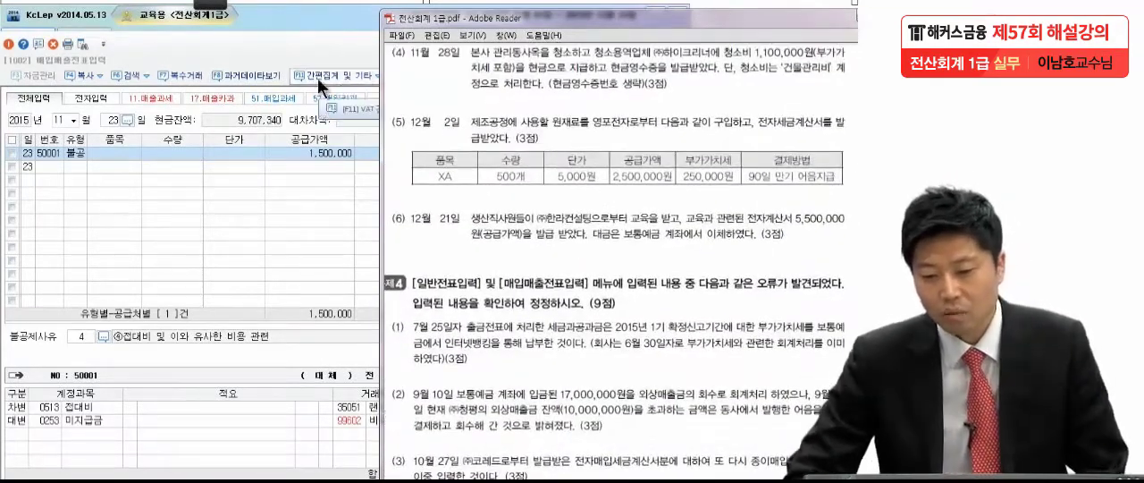
key(Escape)
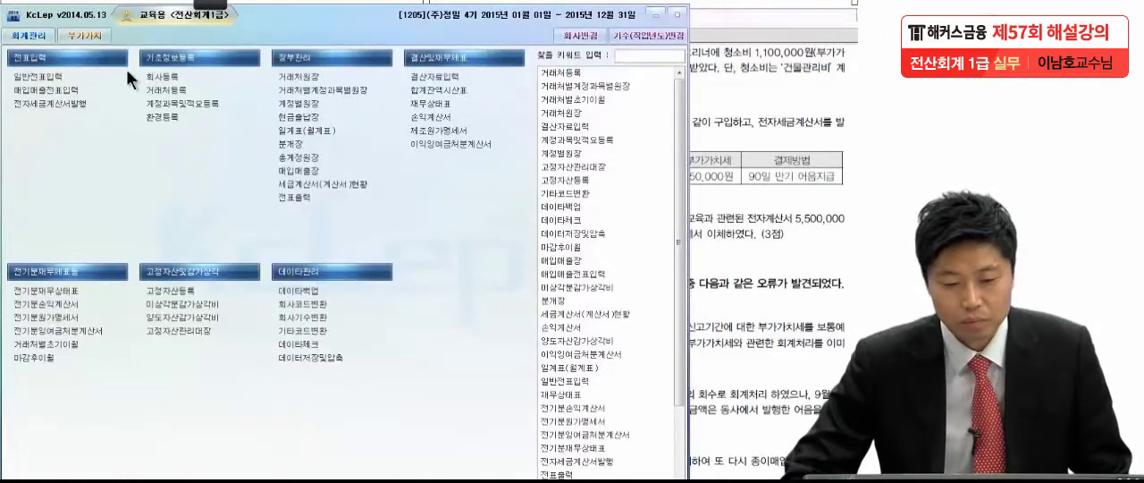
Mark the cash payment, 현금영수증 and 건물관리비 in the November 28 transaction with the pen, then clear the marks
click(211, 3)
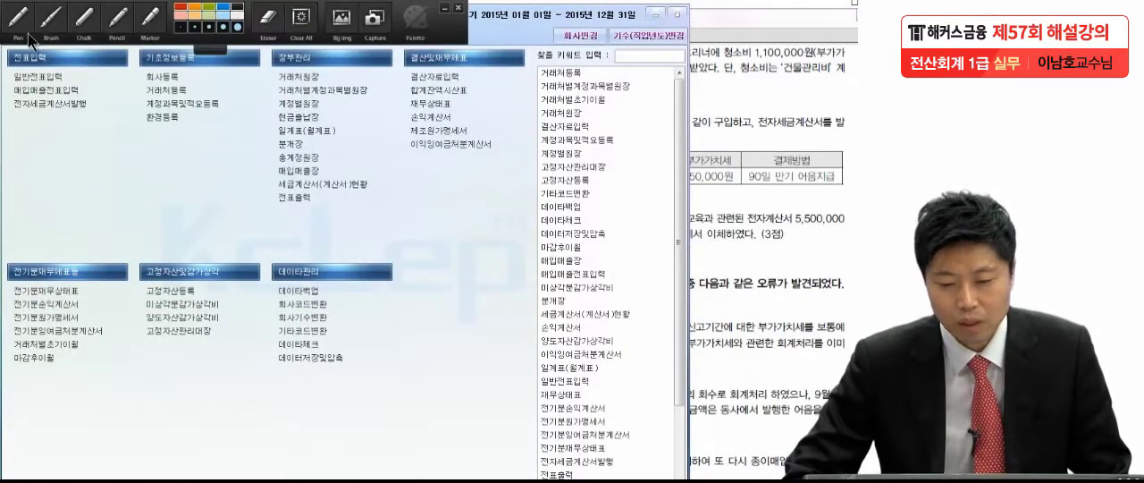
click(743, 127)
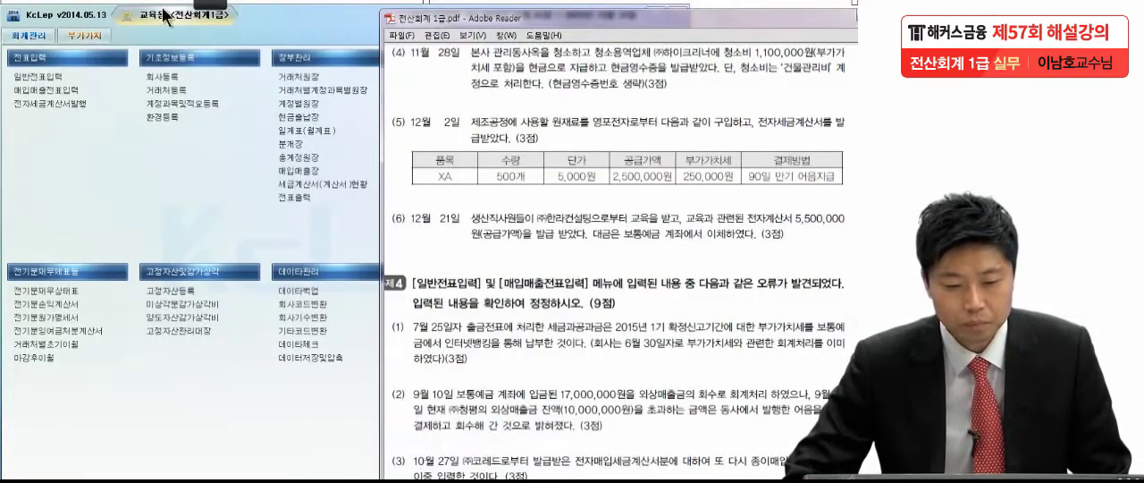
mouse_move(212, 4)
click(49, 22)
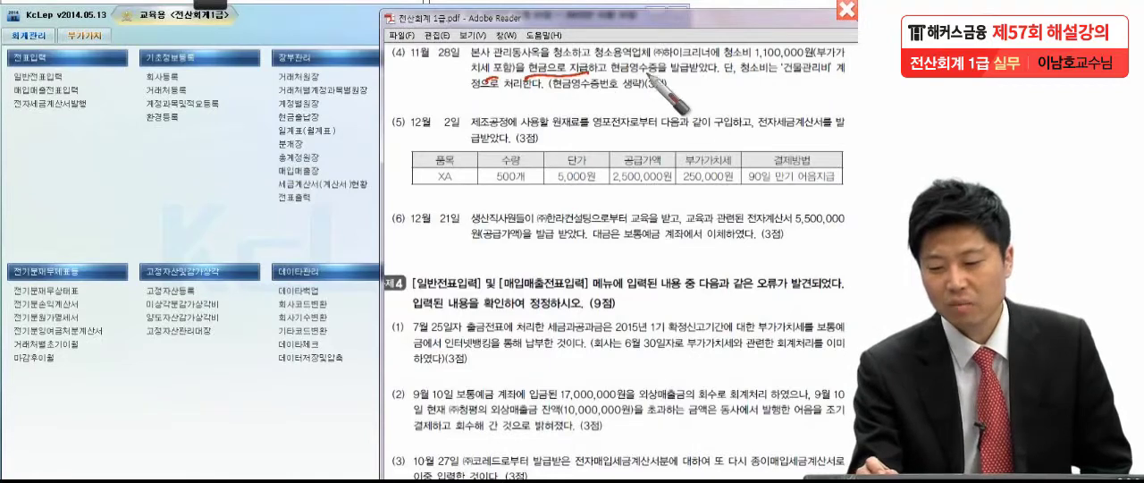
drag(654, 75, 666, 64)
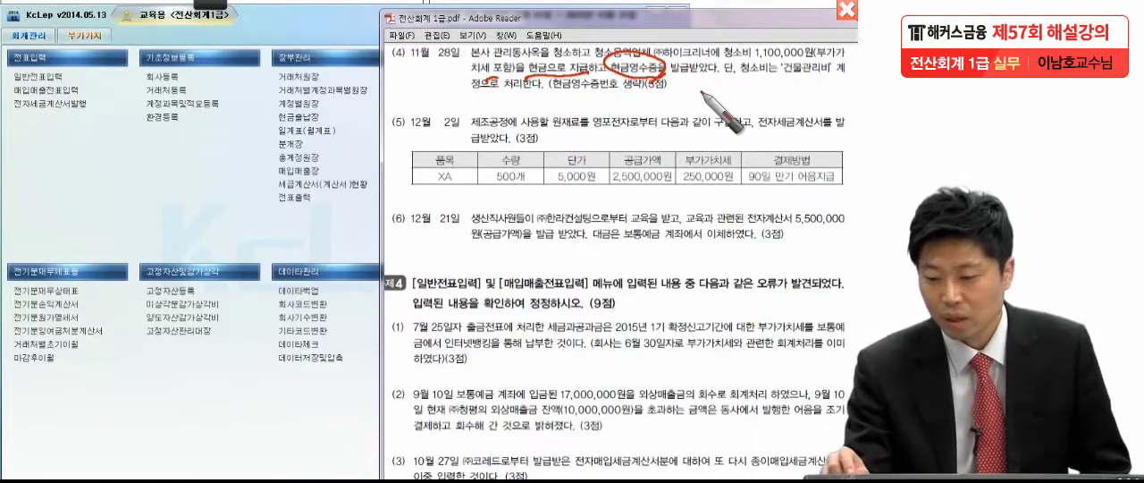
drag(788, 81, 836, 81)
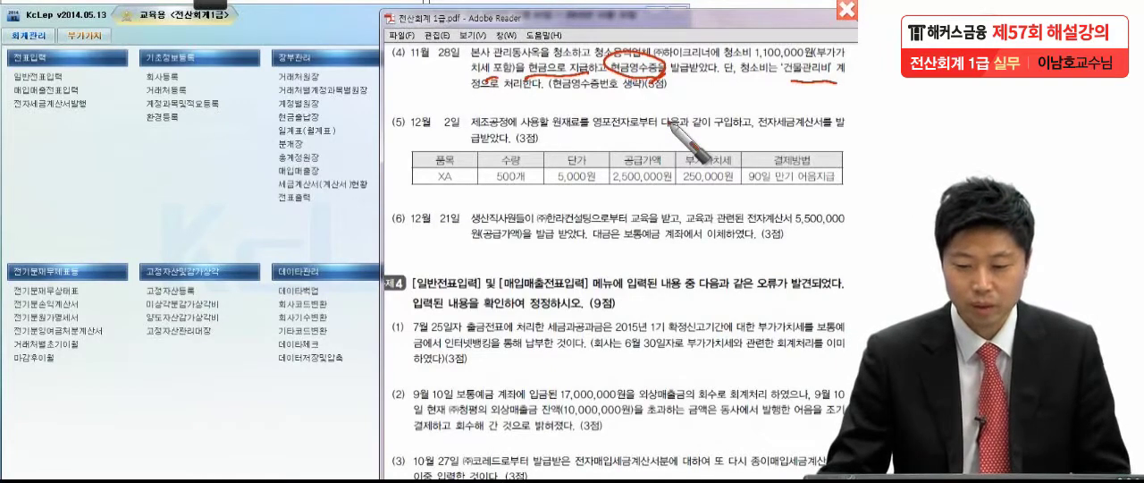
key(Escape)
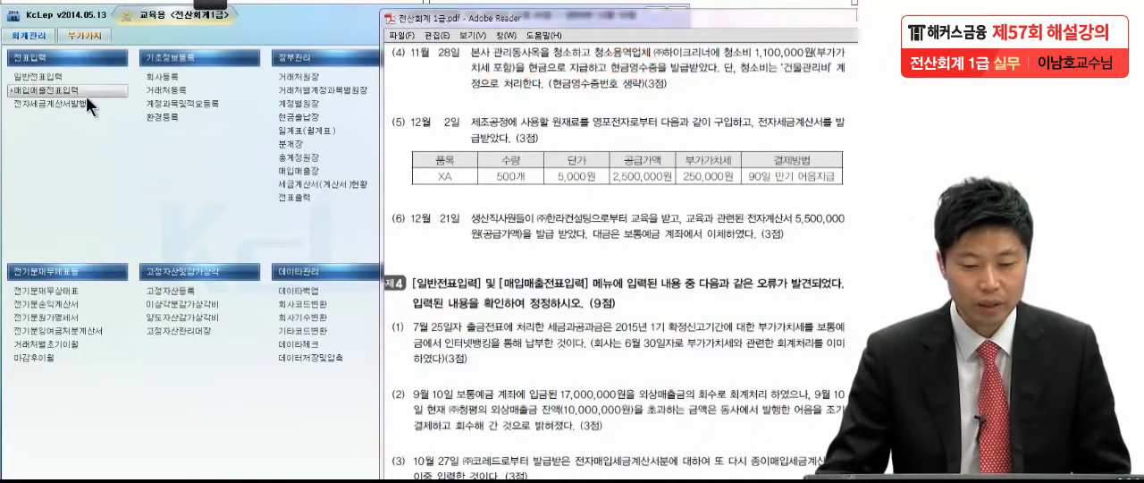
Open 매입매출전표입력, set the date to November 28 and choose 61.현과 as the VAT type of the new line
click(60, 91)
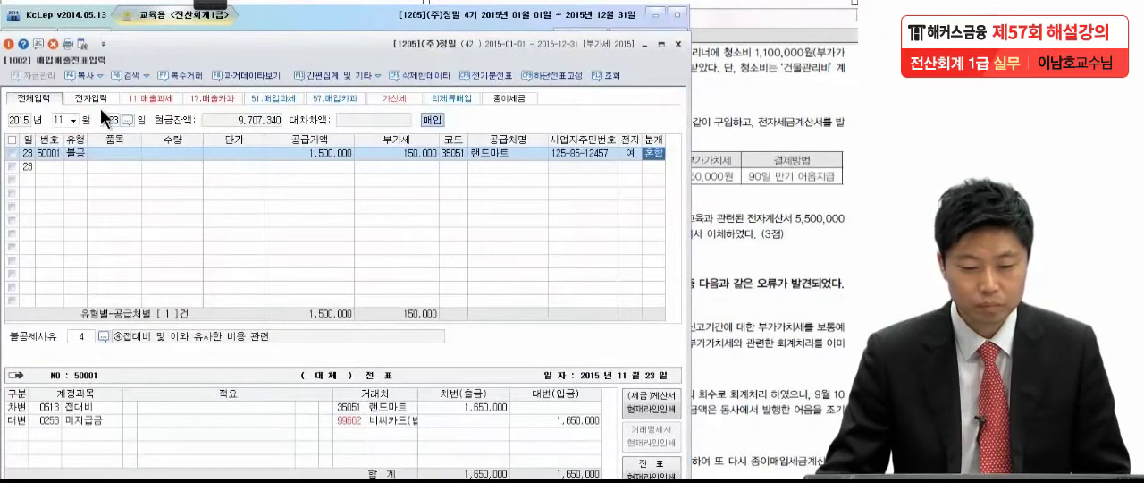
text(28)
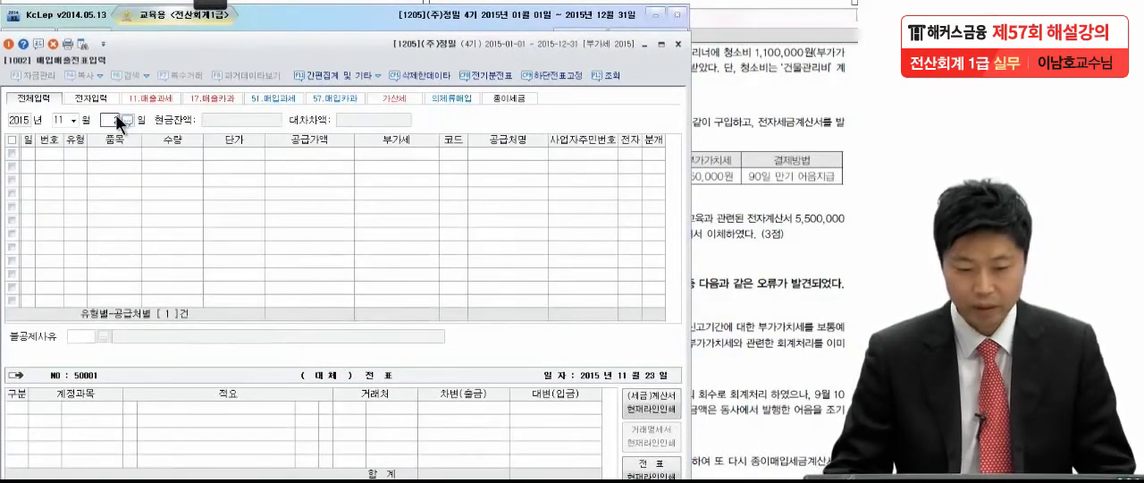
key(Return)
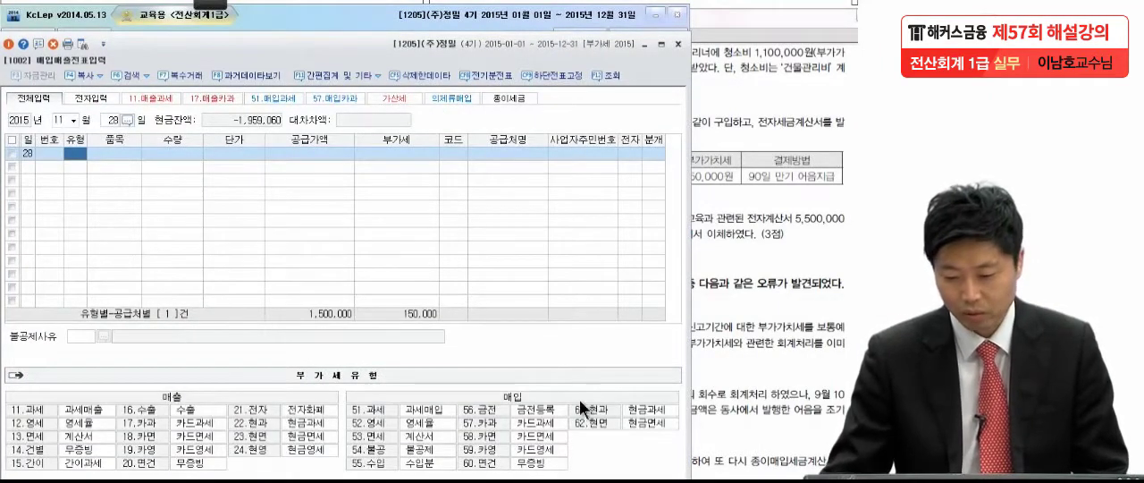
text(61)
key(Return)
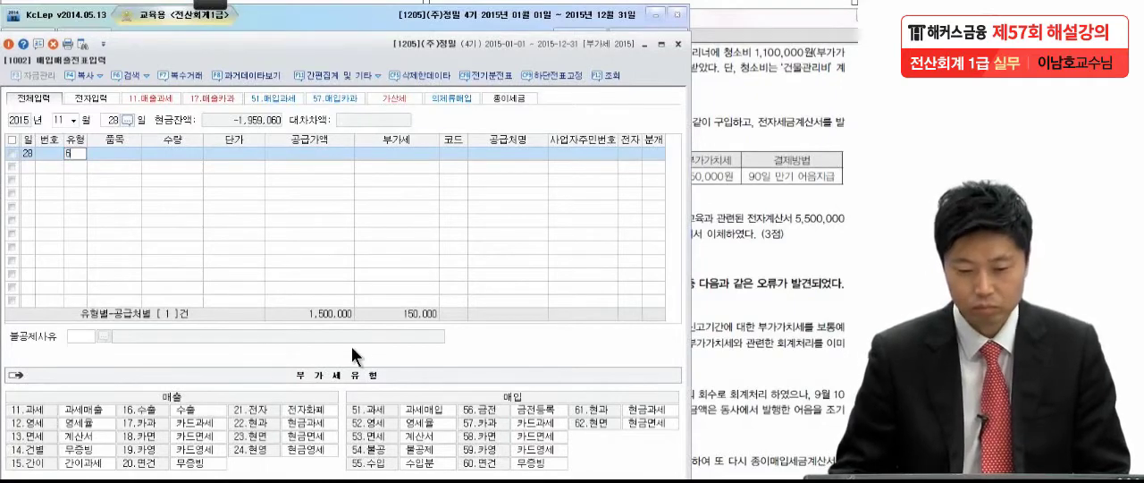
key(Return)
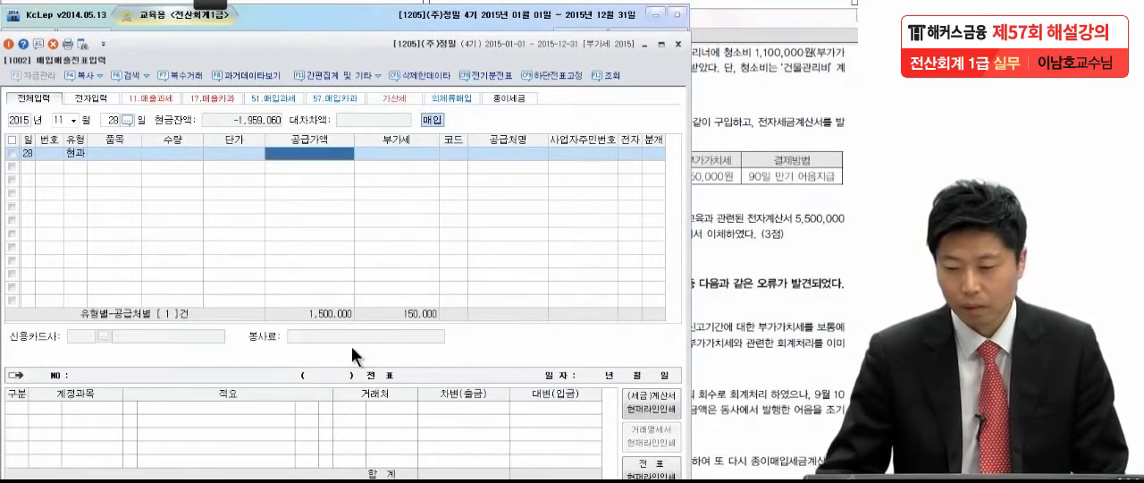
Check the cleaning fee in the exam PDF and enter the VAT-inclusive 1,100,000 as the November 28 supply amount
click(755, 168)
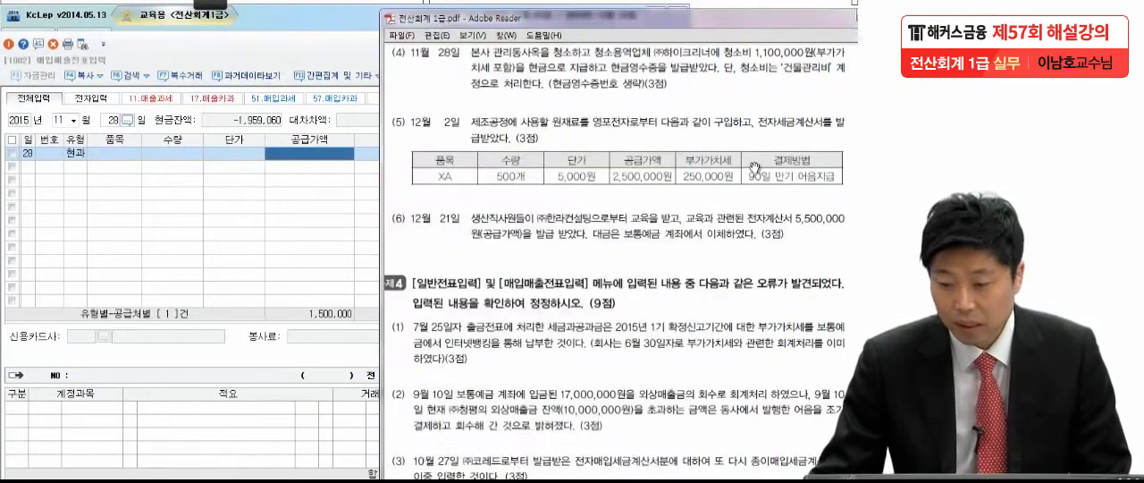
click(276, 196)
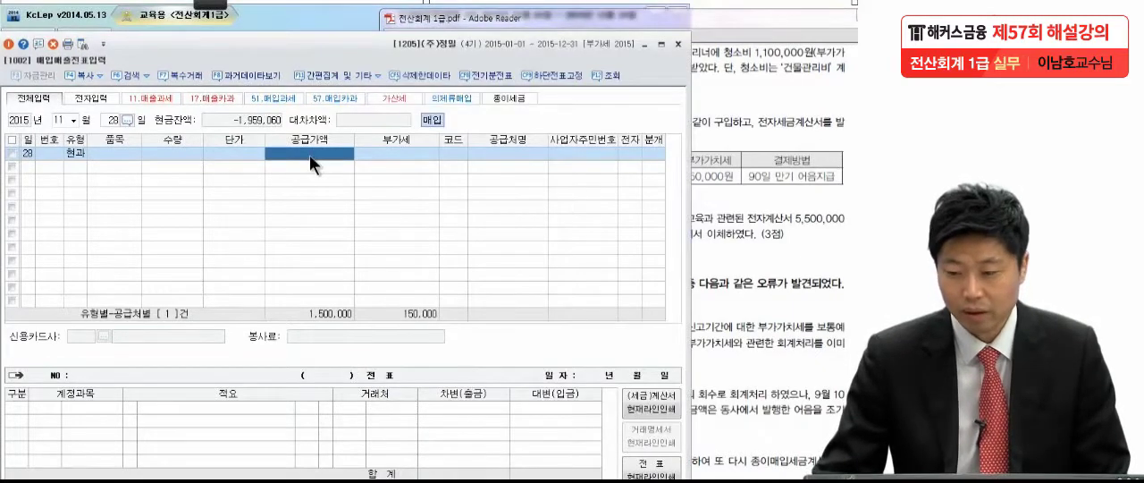
click(742, 91)
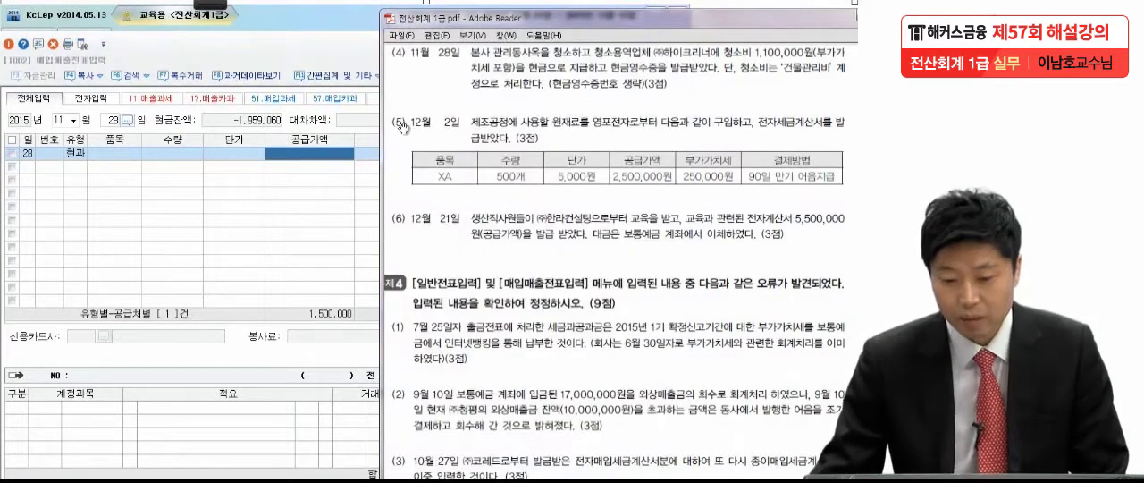
click(332, 152)
text(1,000,000)
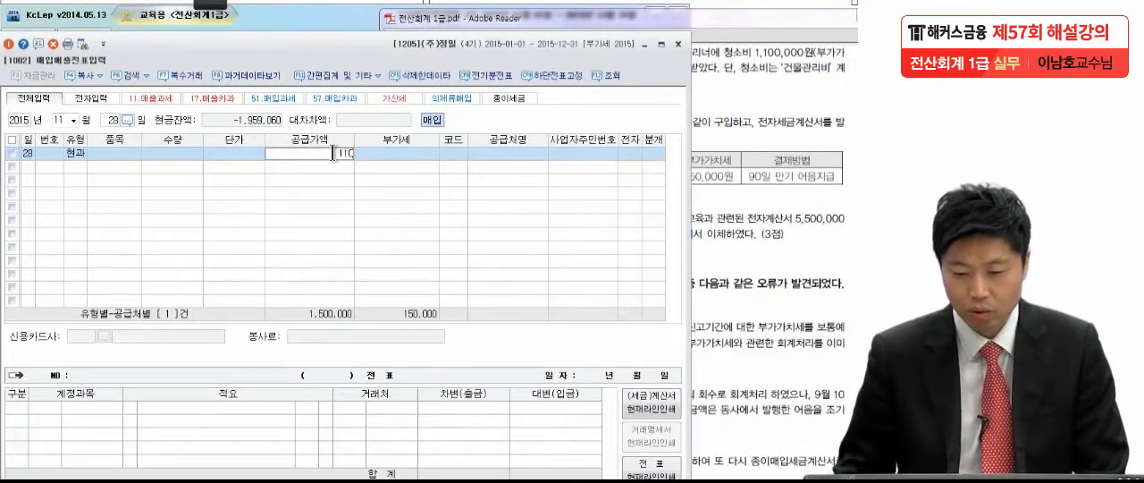
key(Return)
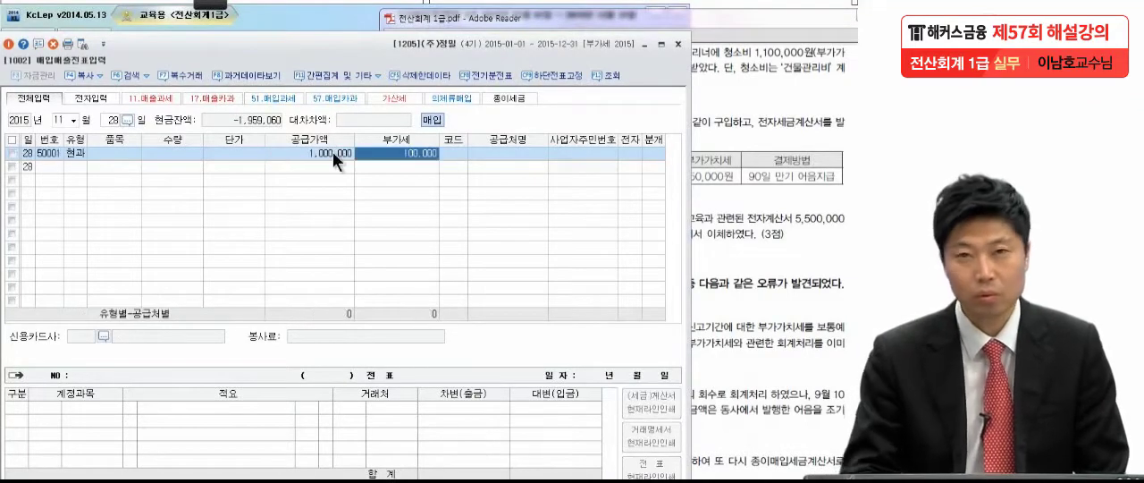
Set (주)하이크리너 (00154) as the supplier of the November 28 line and choose 혼합 as its journal type
click(454, 152)
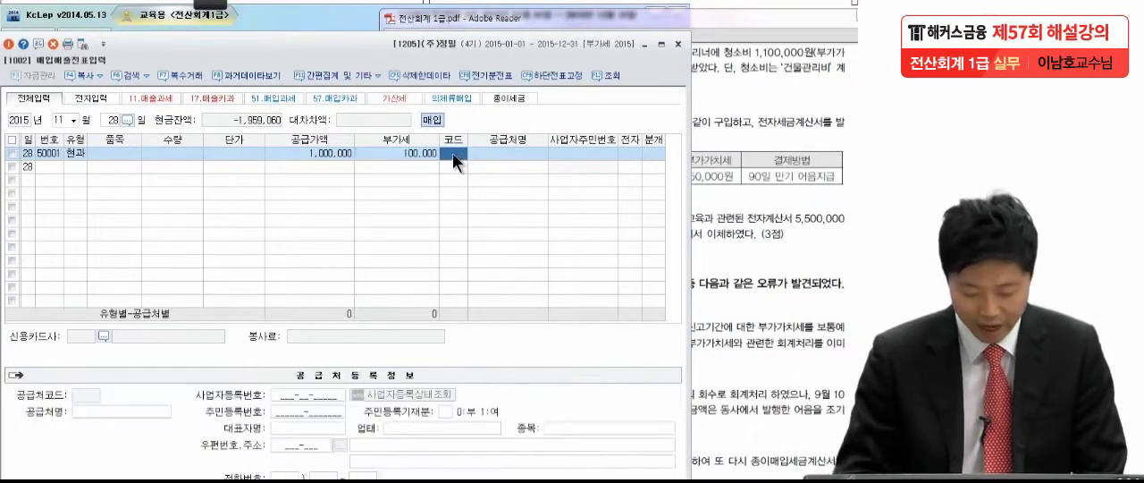
text(하이)
key(Return)
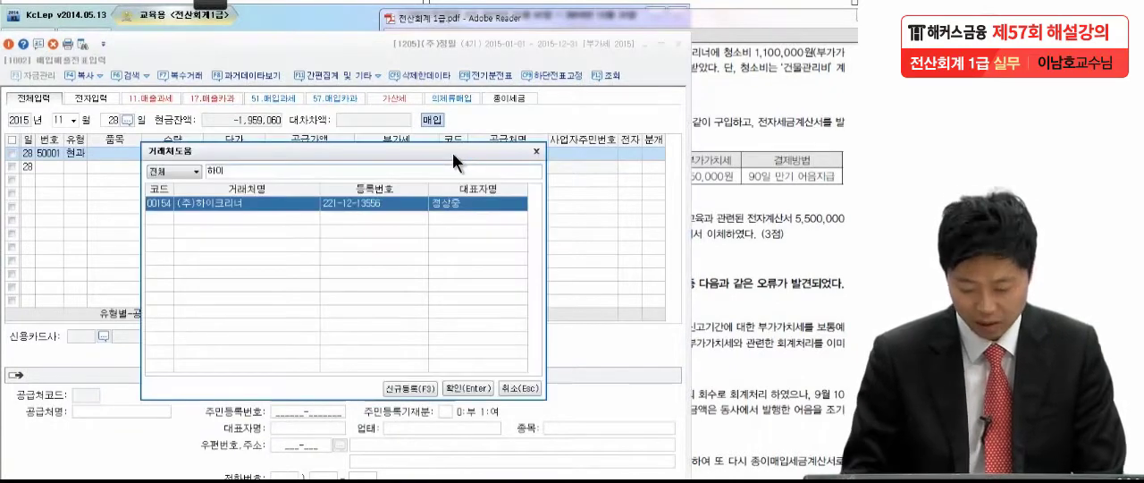
key(Return)
key(Return)
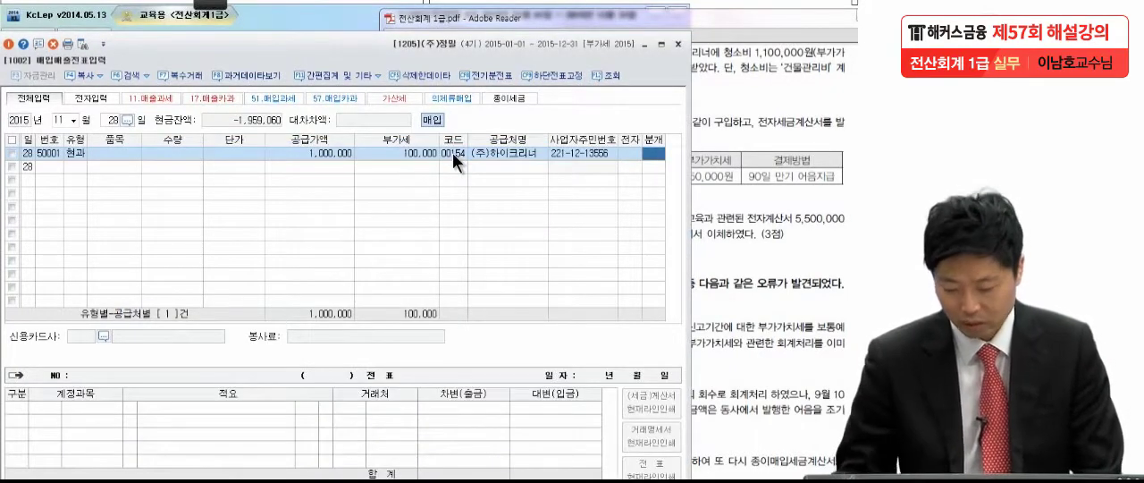
text(3)
key(Return)
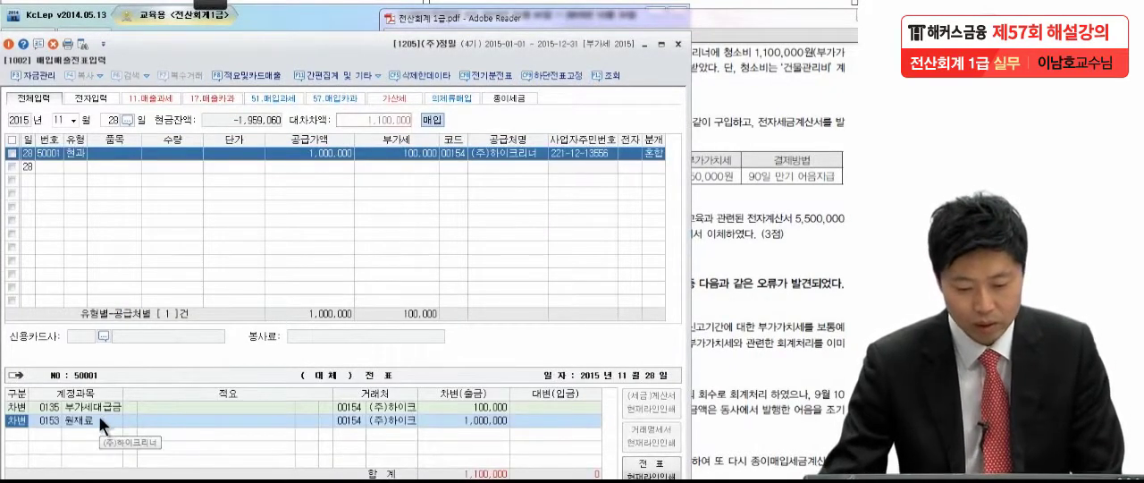
Replace the debit account 원재료 with the selling and administrative 건물관리비 (0837) in the November 28 voucher
click(41, 417)
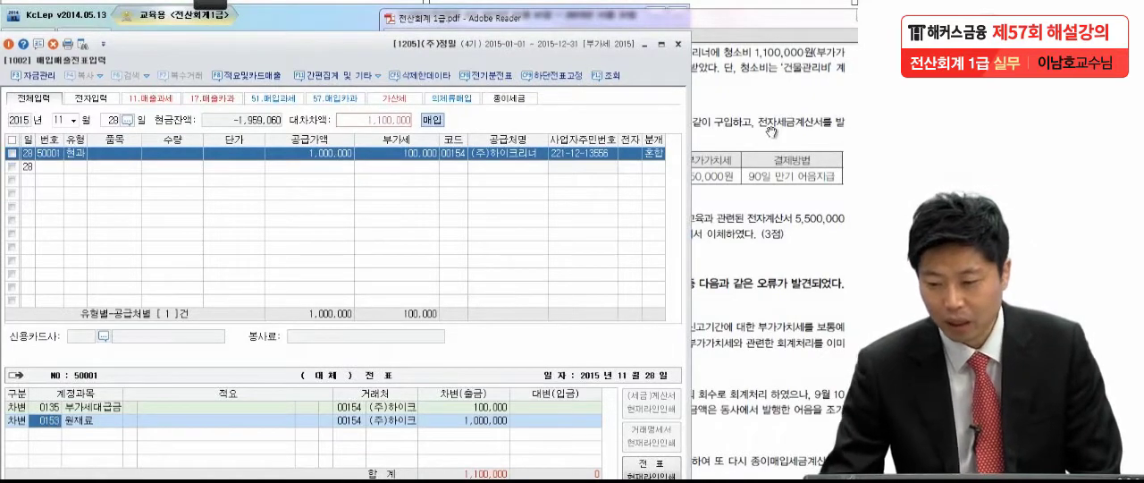
text(건물)
key(Return)
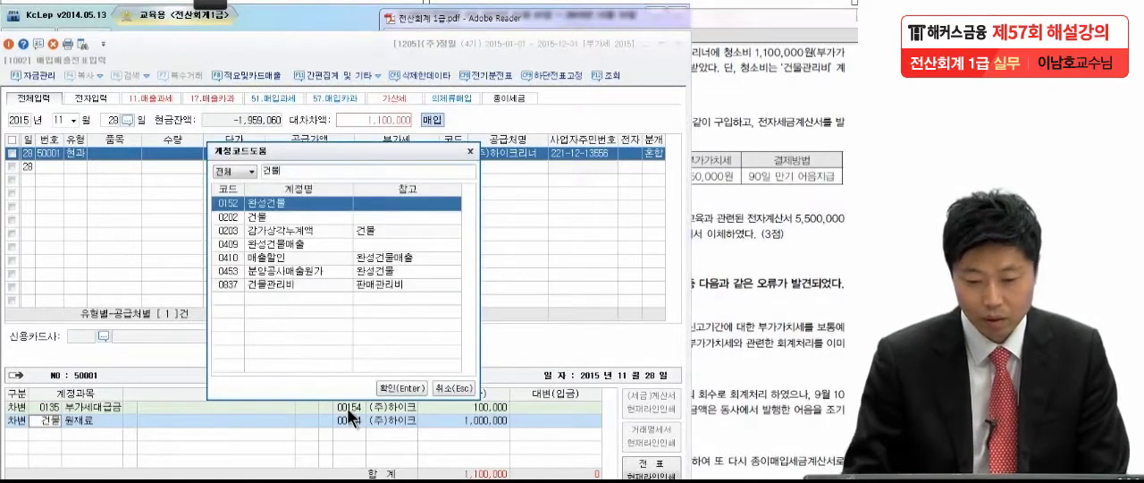
click(292, 286)
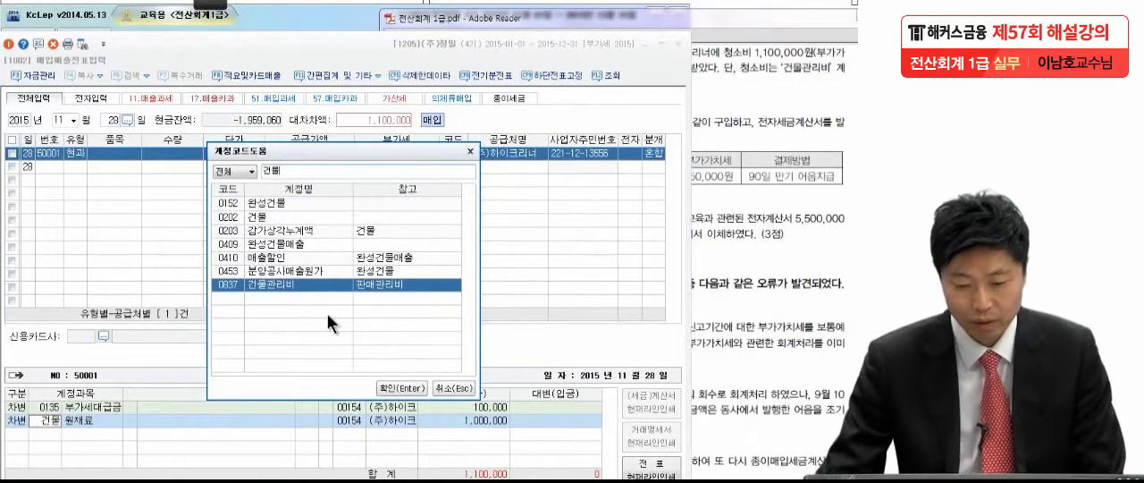
key(Return)
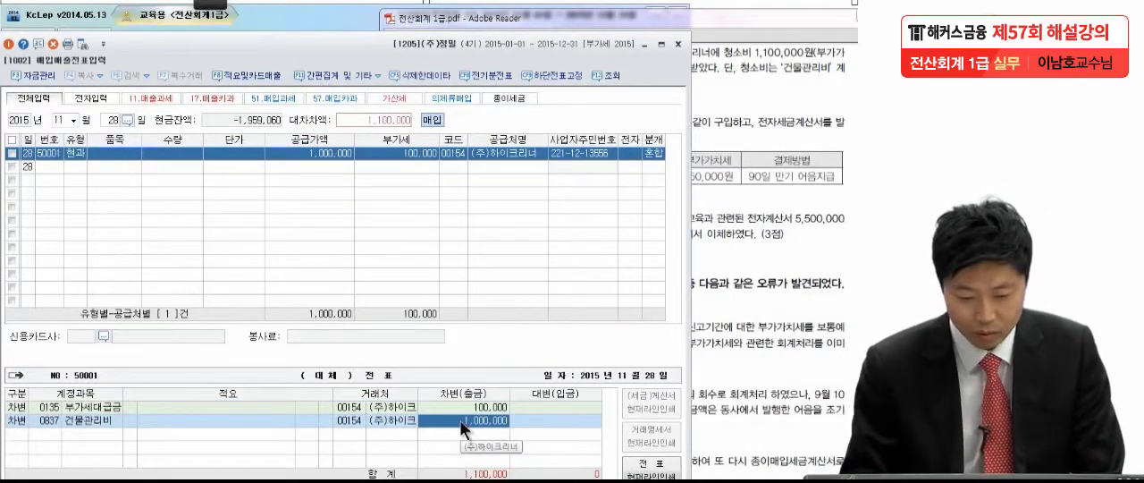
Add a 1,100,000 credit line for 현금 (0101) to the November 28 voucher, checking the cash payment in the exam PDF
key(Return)
text(4)
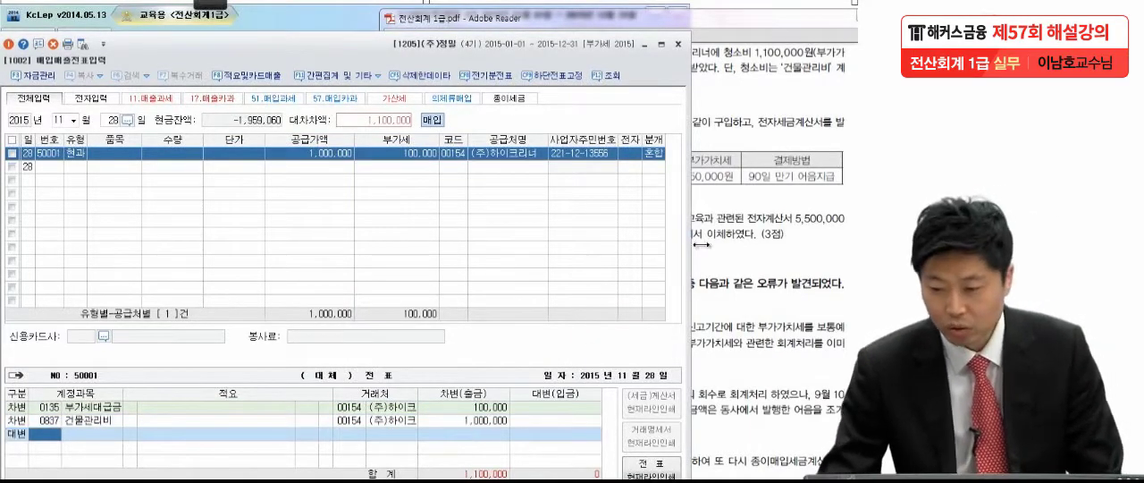
click(759, 199)
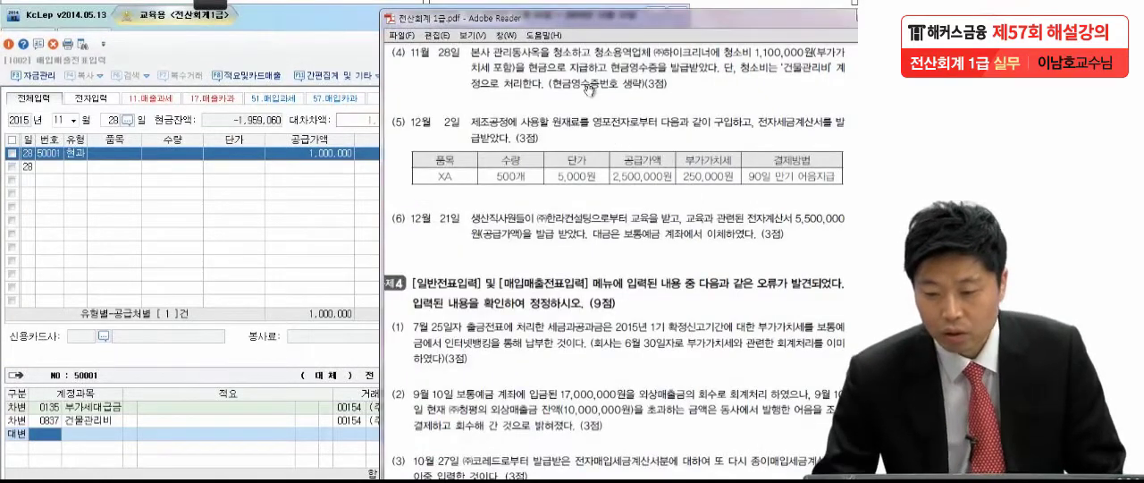
click(49, 435)
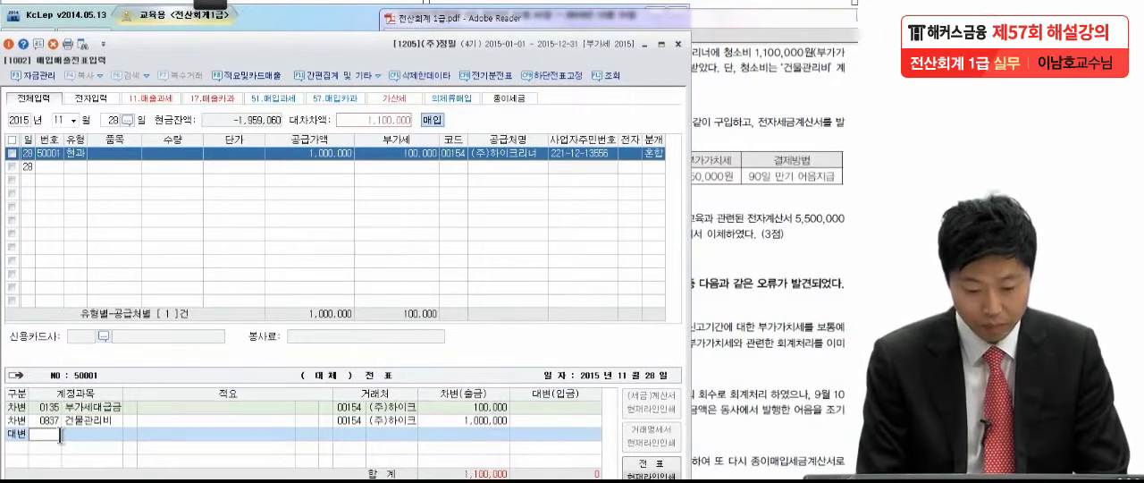
text(현금)
key(Return)
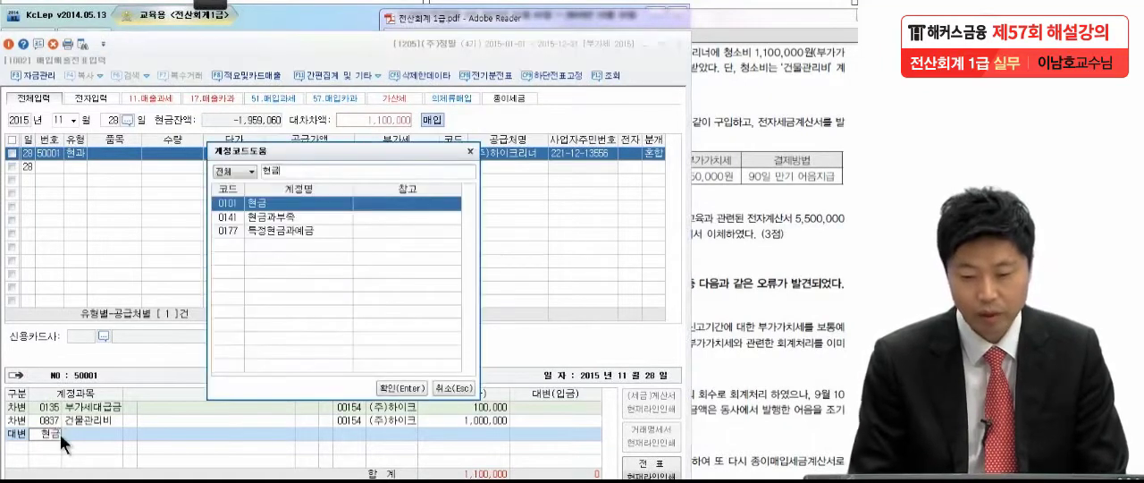
key(Return)
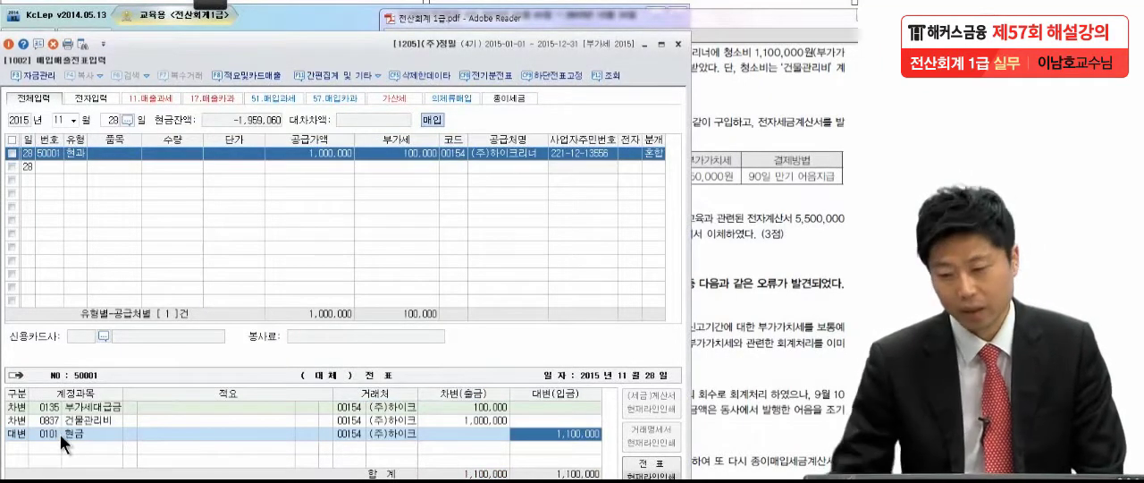
Examine the December 2 원재료 purchase in the exam PDF with the screen pen, including its amounts and payment method
click(750, 268)
drag(725, 334, 722, 273)
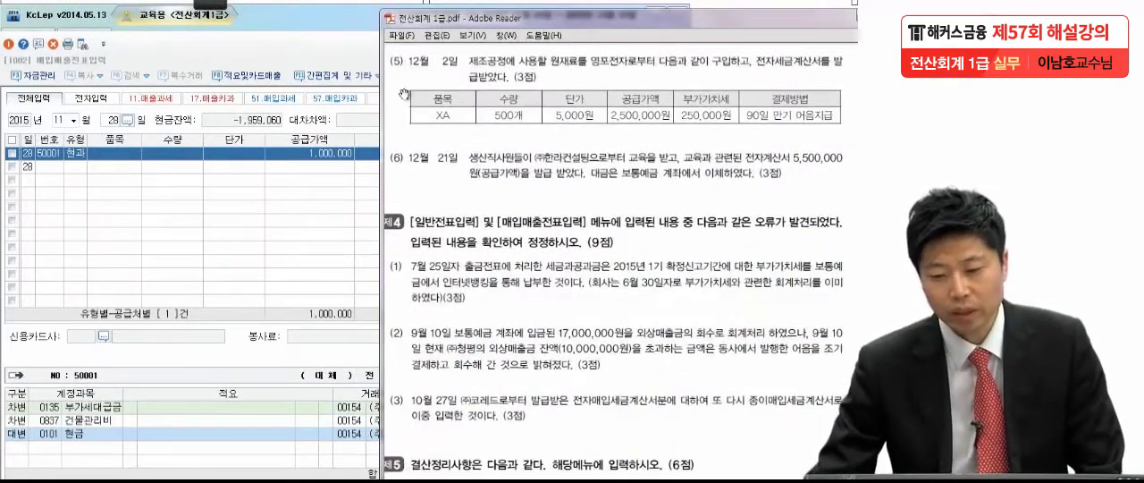
click(213, 4)
click(16, 20)
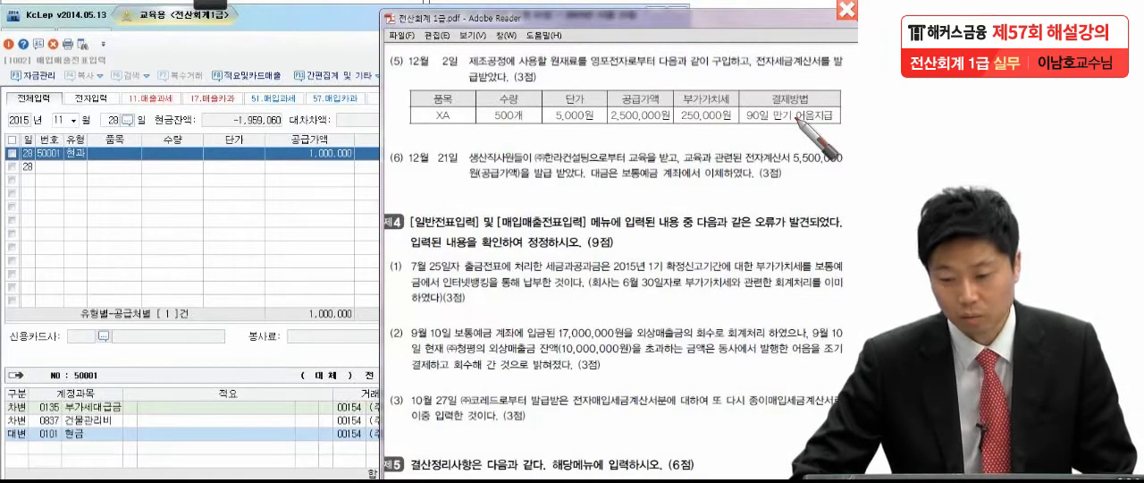
key(Escape)
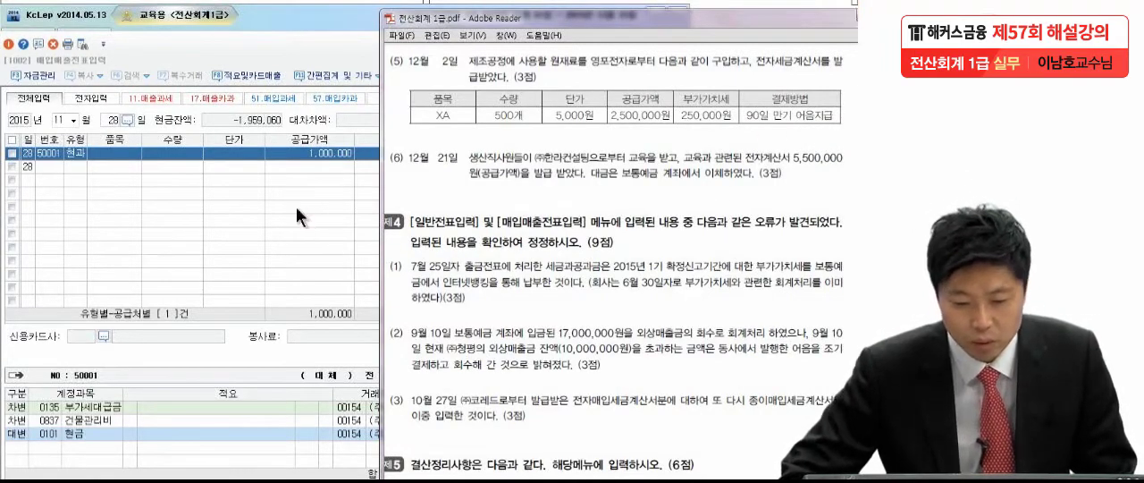
Set the voucher date to December 2 and choose 51.과세 as the VAT type of the new line
click(295, 206)
click(73, 120)
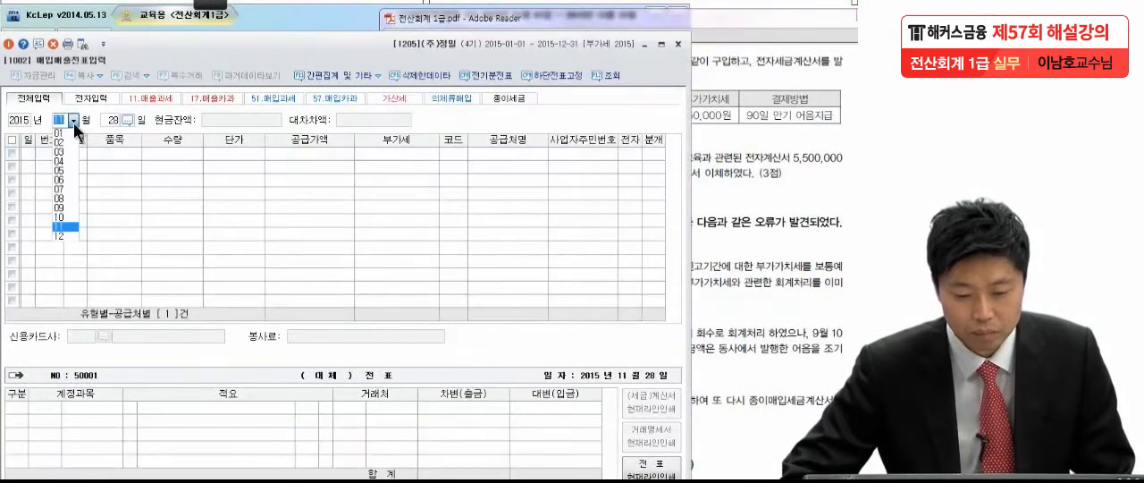
click(61, 236)
text(2)
key(Return)
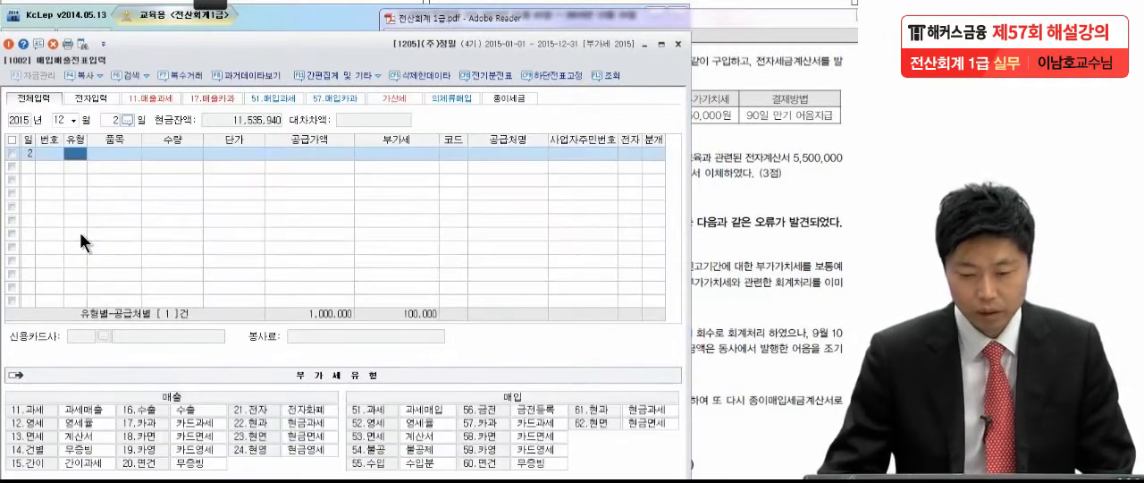
text(51)
key(Return)
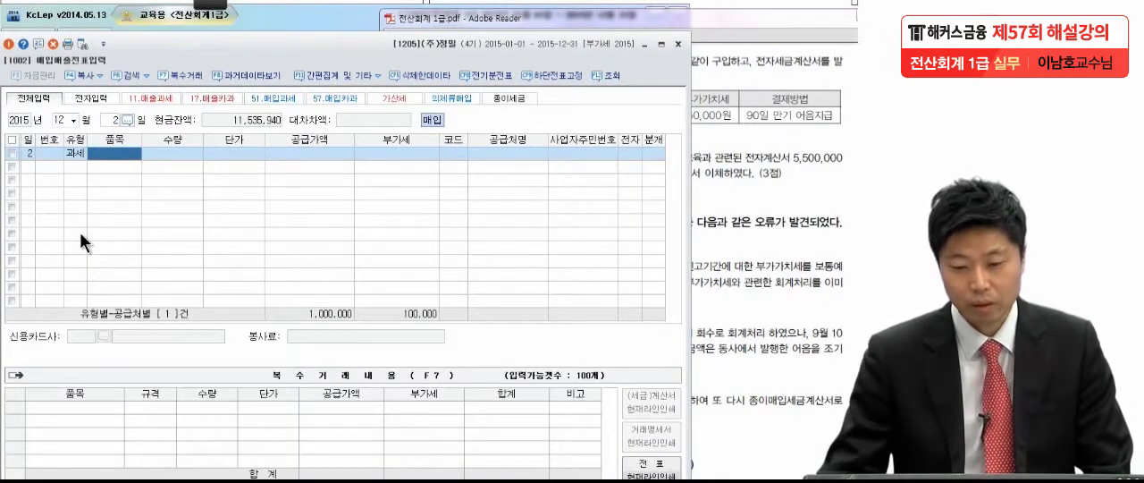
Enter XA as the item name of the December 2 line, checking the purchase table in the exam PDF
key(Return)
key(Return)
key(Return)
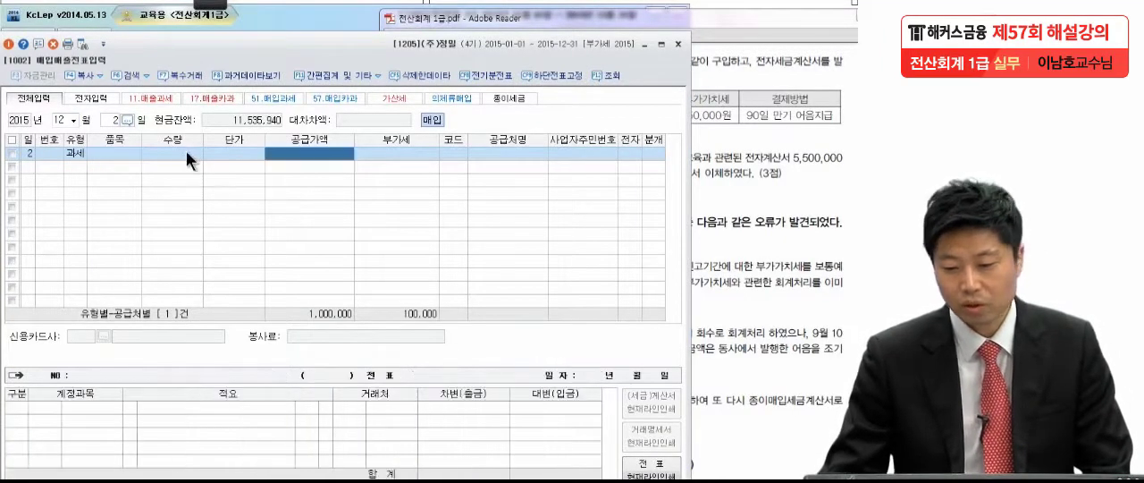
click(767, 191)
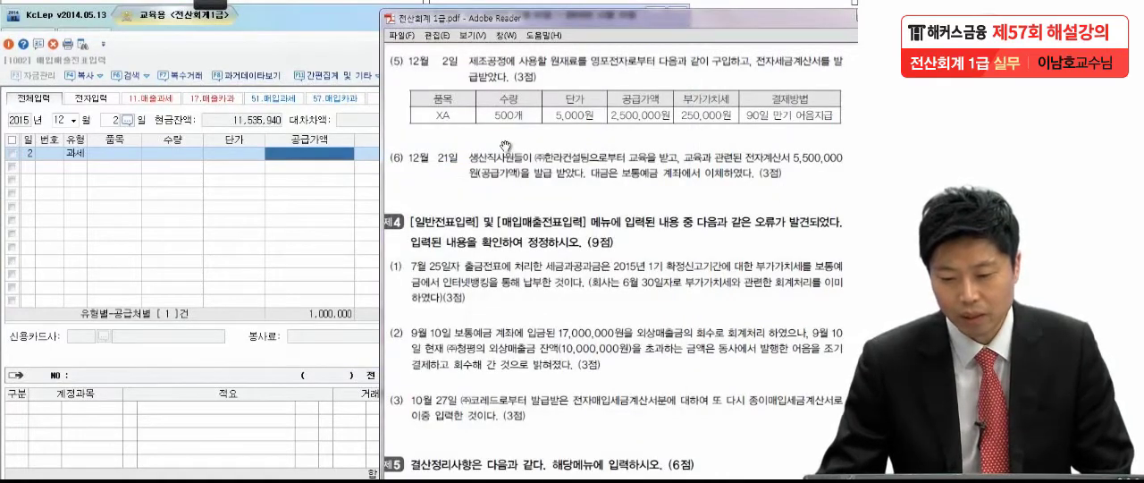
click(124, 148)
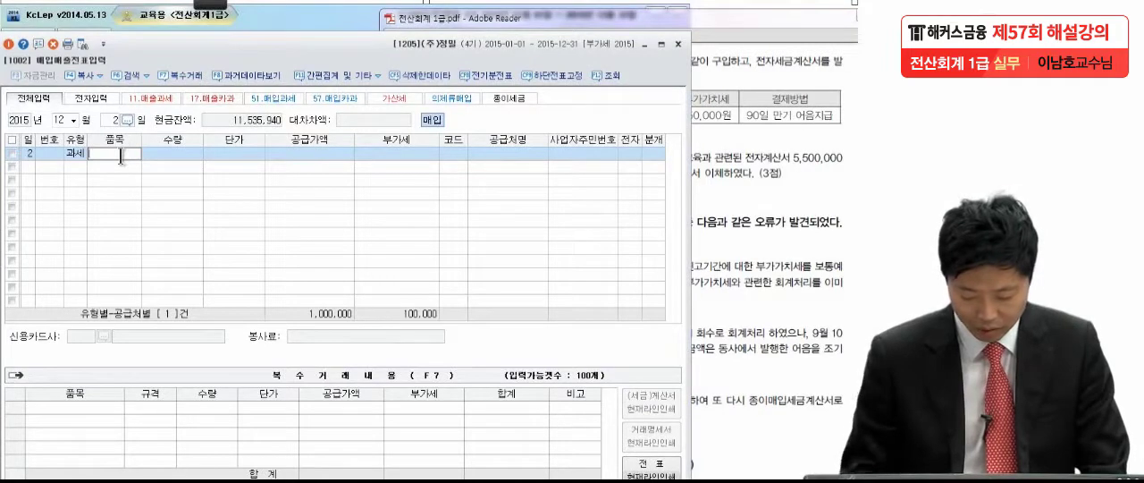
text(ㅌ)
key(BackSpace)
text(ㅈ)
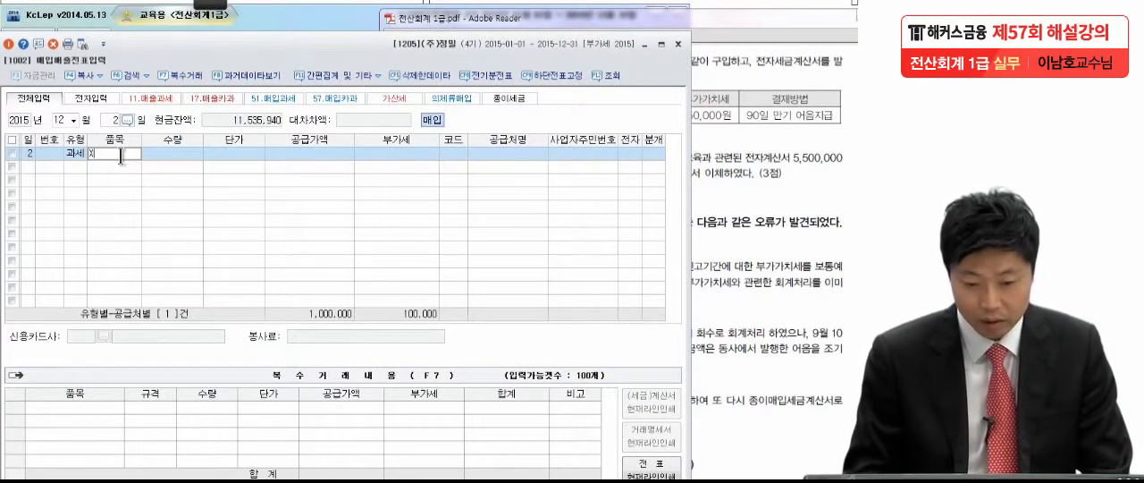
key(alt+Tab)
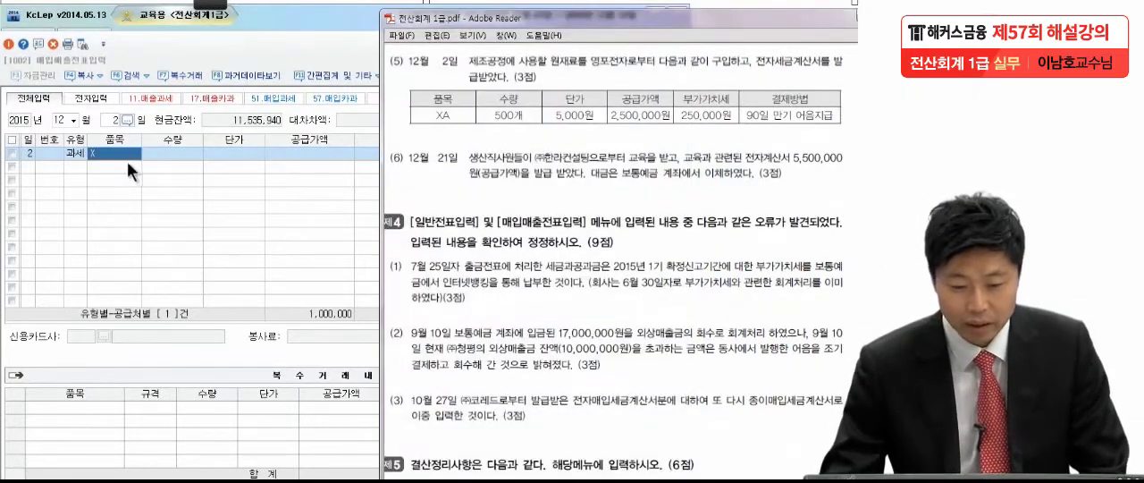
key(alt+Tab)
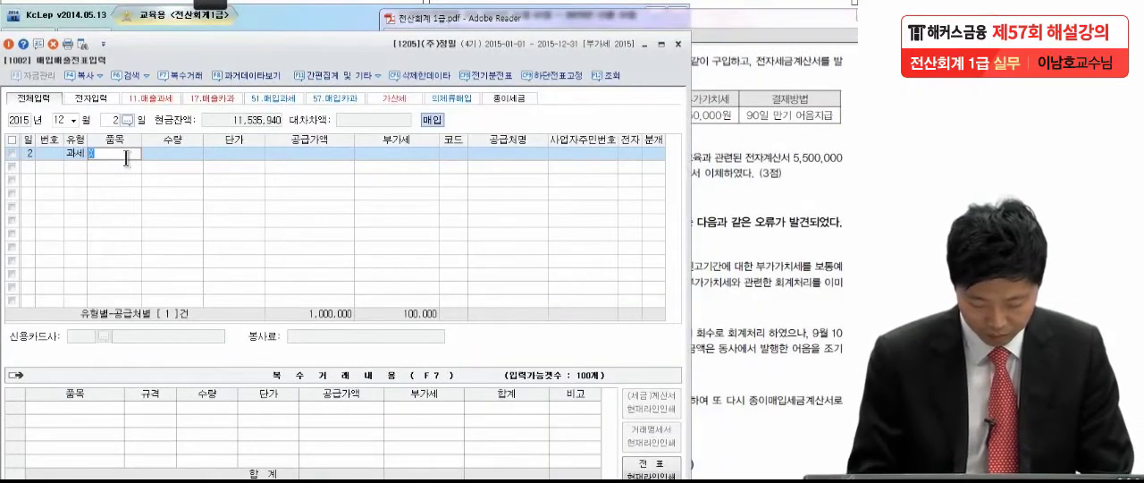
text(자재)
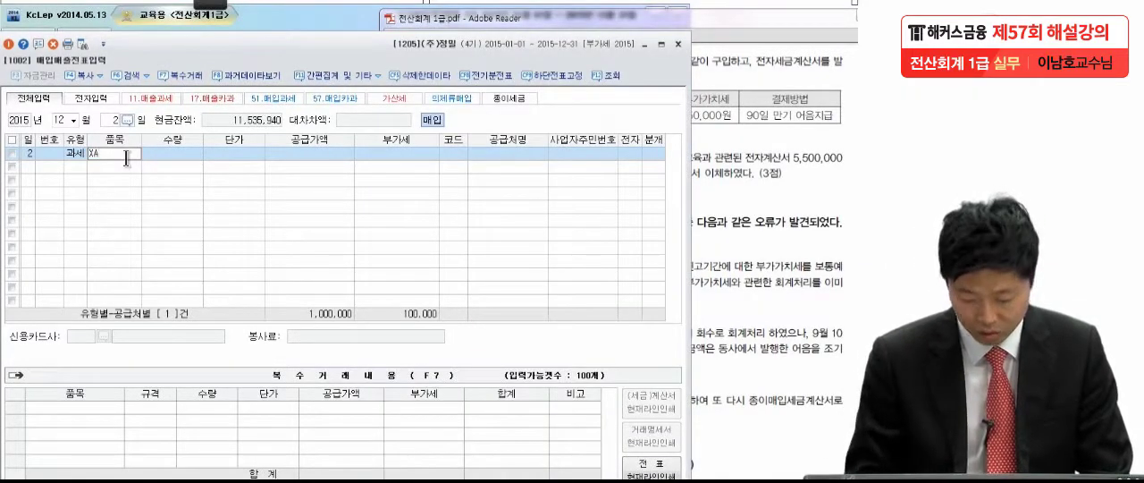
key(Return)
Set the December 2 line's quantity to 500 and unit price to 5,000, as given in the exam PDF
key(alt+Tab)
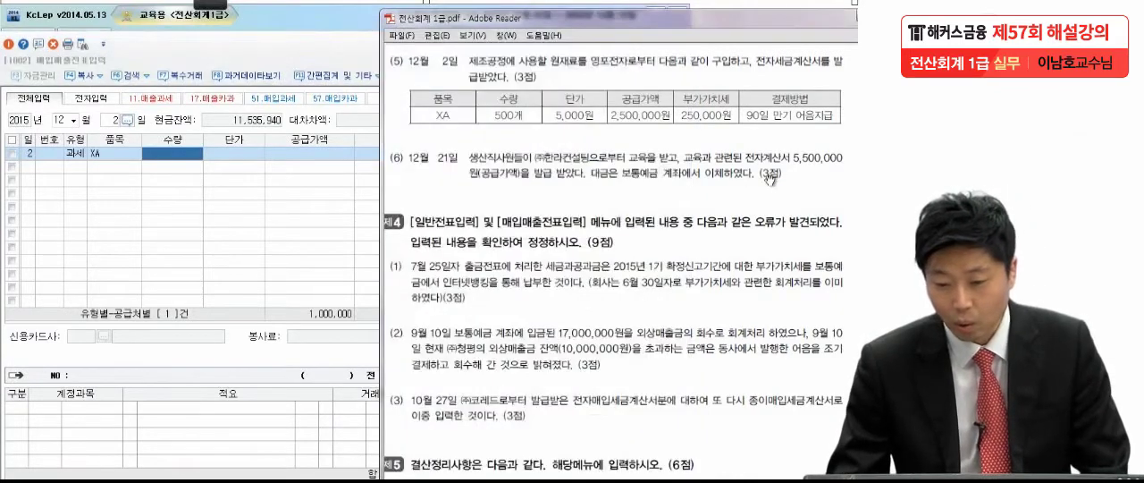
key(alt+Tab)
click(190, 154)
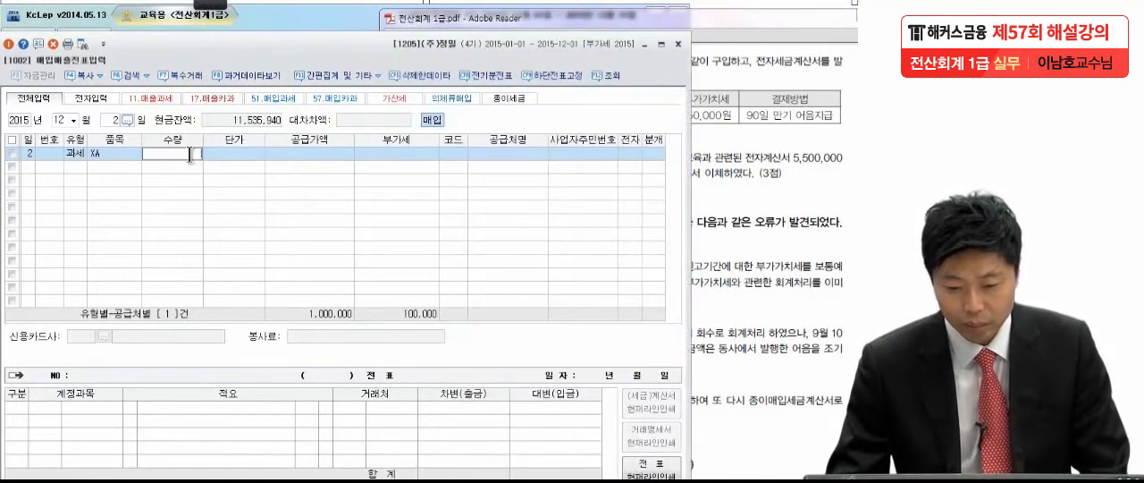
text(500)
key(Return)
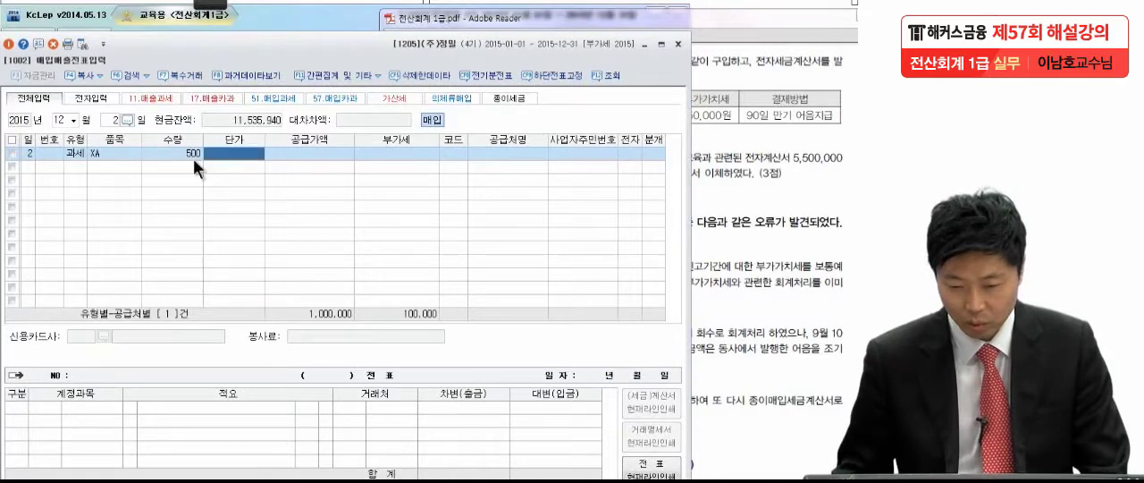
text(5,000)
key(Return)
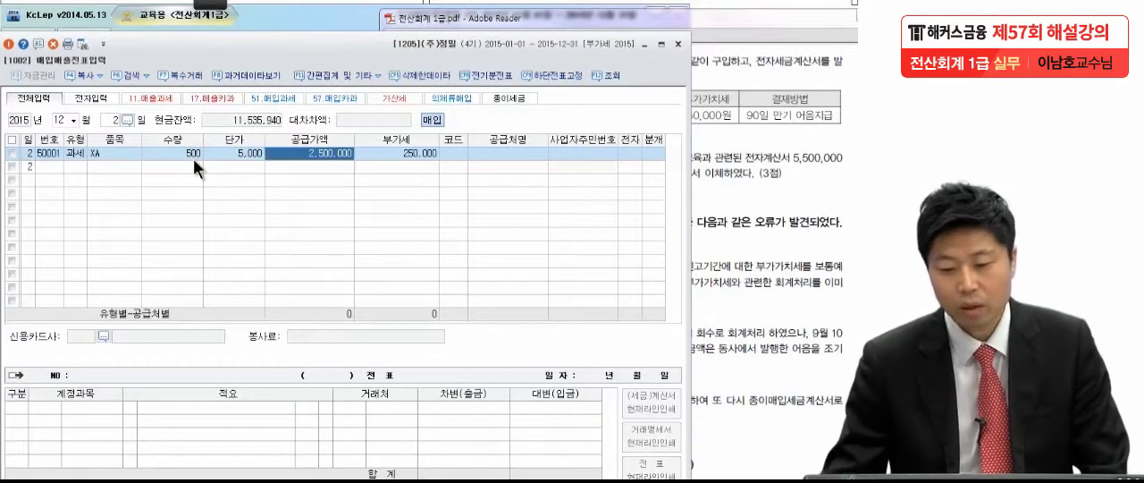
Look up 영포 and assign 영포전자 as the supplier of the December 2 purchase, checking the name in the exam PDF
click(412, 154)
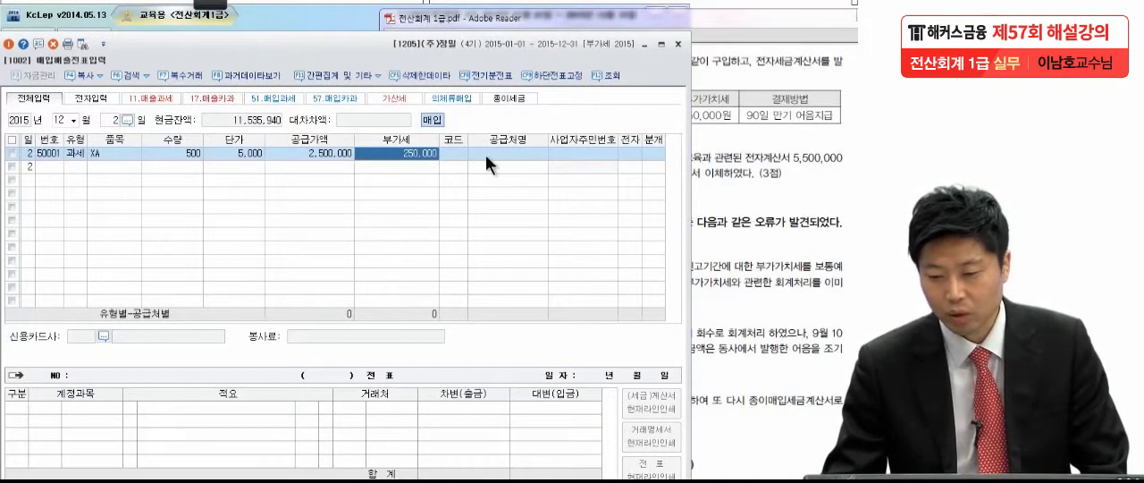
click(717, 161)
click(340, 206)
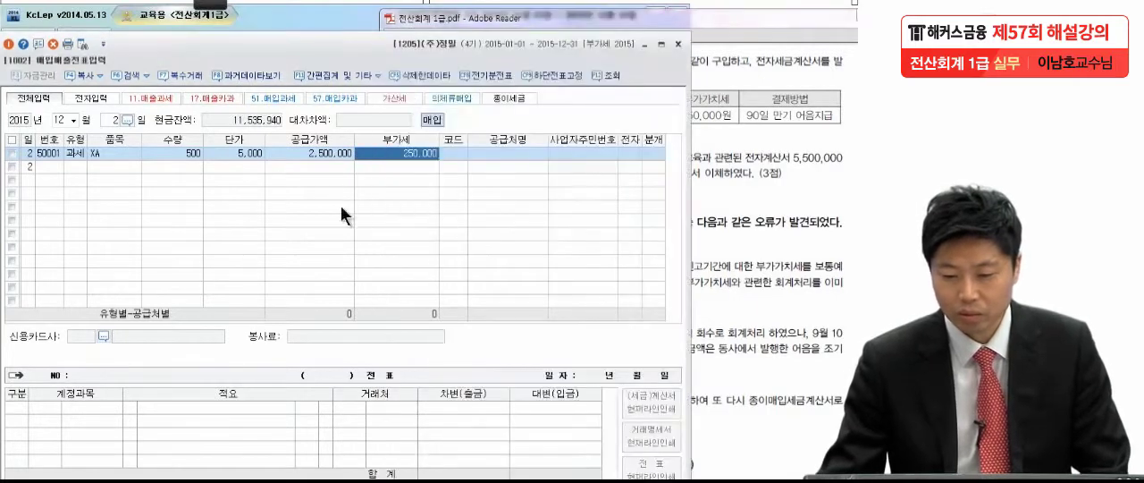
click(479, 155)
click(723, 181)
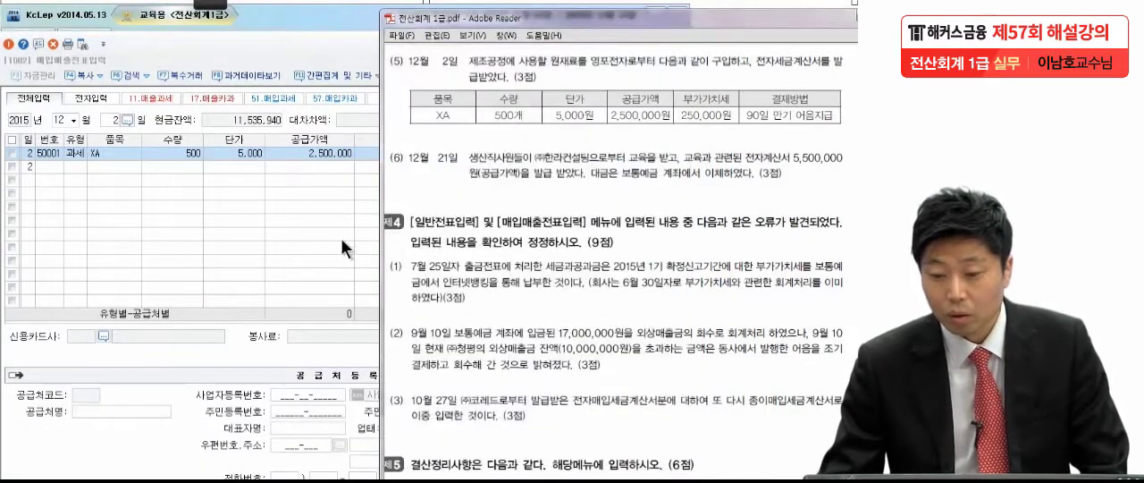
click(312, 200)
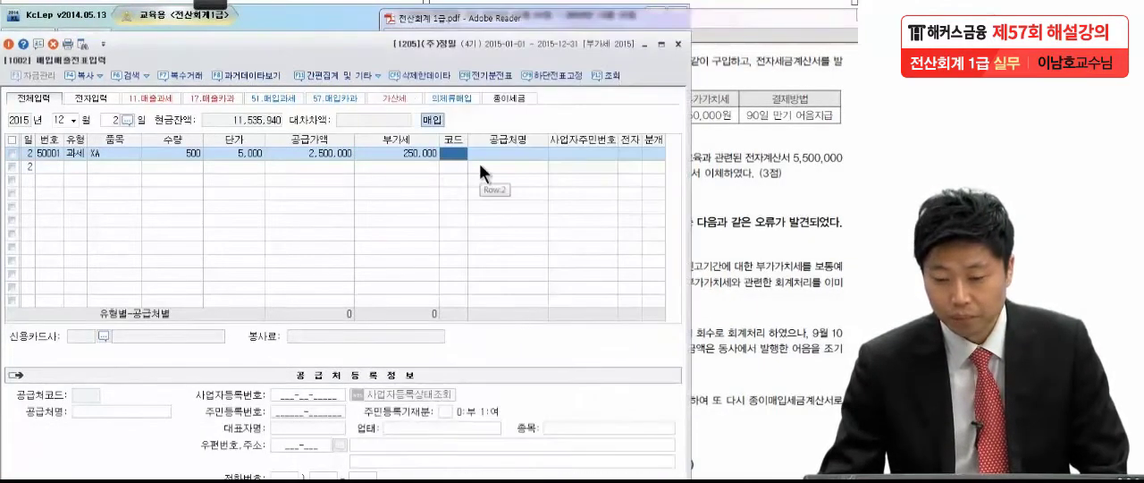
text(dud)
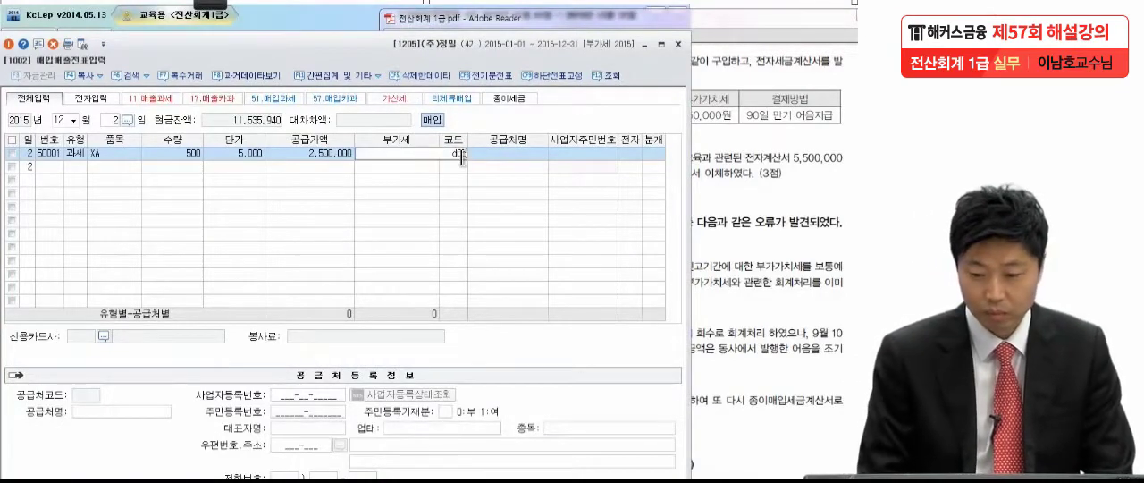
key(BackSpace)
key(BackSpace)
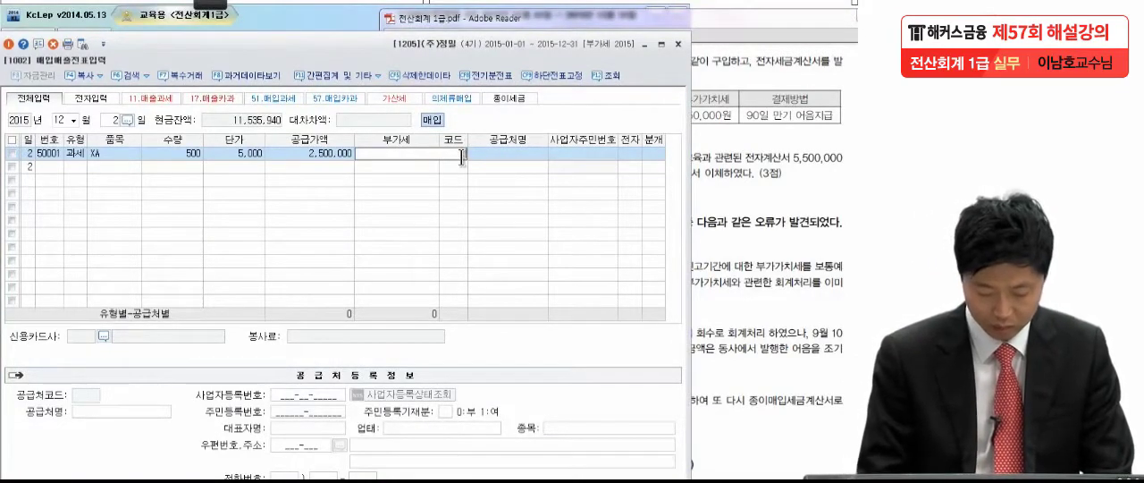
text(영포)
key(Return)
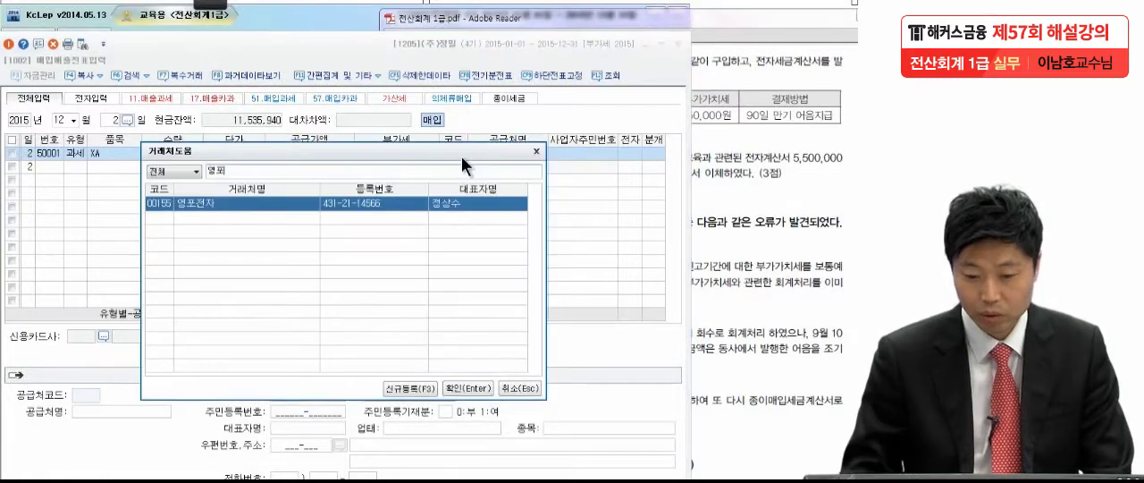
key(Return)
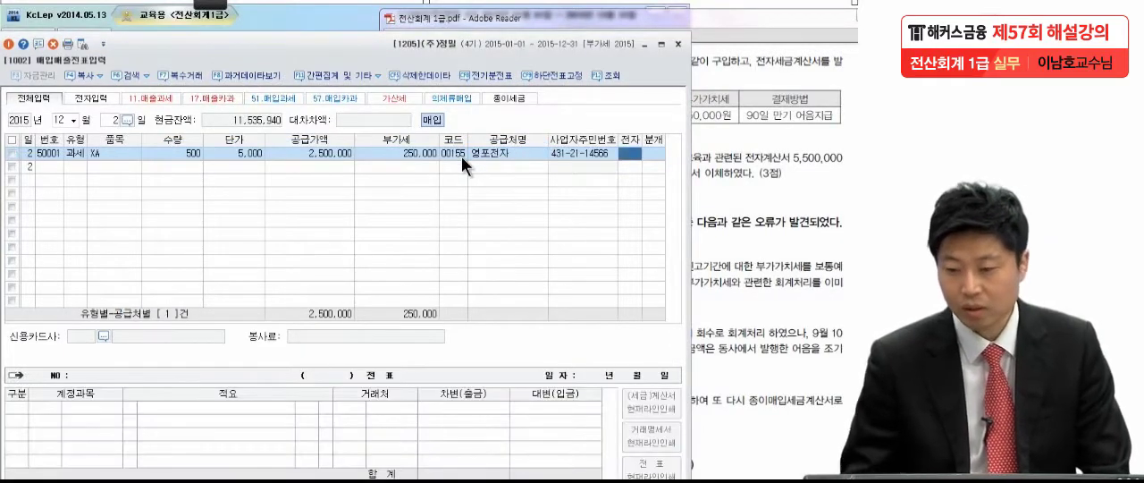
Mark the December 2 purchase as an electronic invoice (여) and set its journal type to 혼합
text(1)
key(Return)
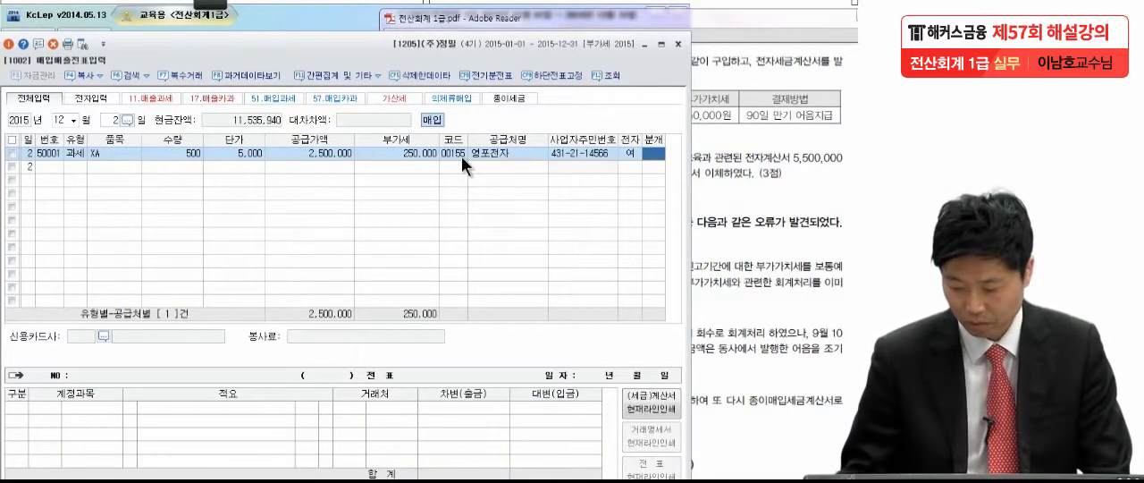
text(3)
key(Return)
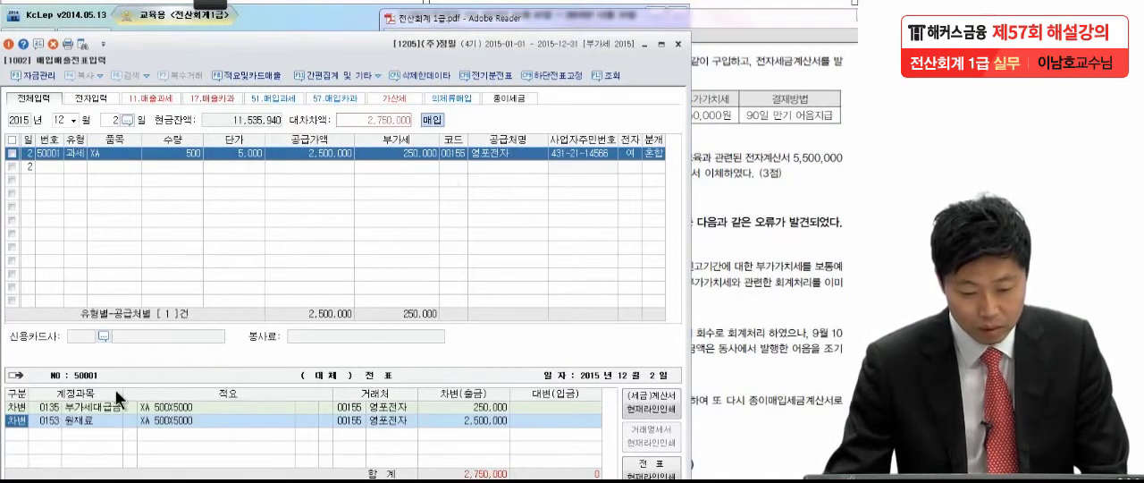
Add a 2,750,000 credit line for 지급어음 (0252) to the December 2 voucher, checking the payment method in the exam PDF
click(455, 416)
key(Return)
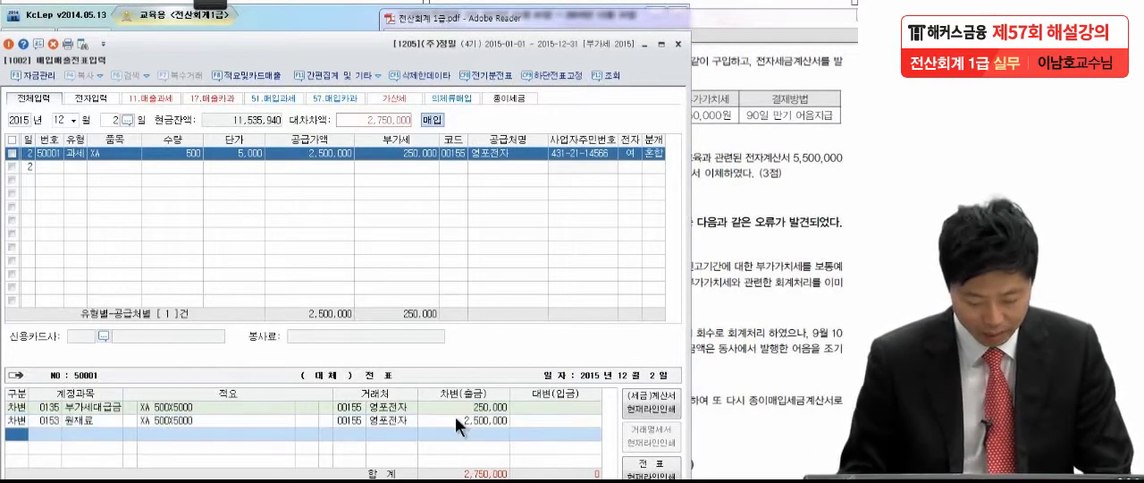
text(4)
click(725, 274)
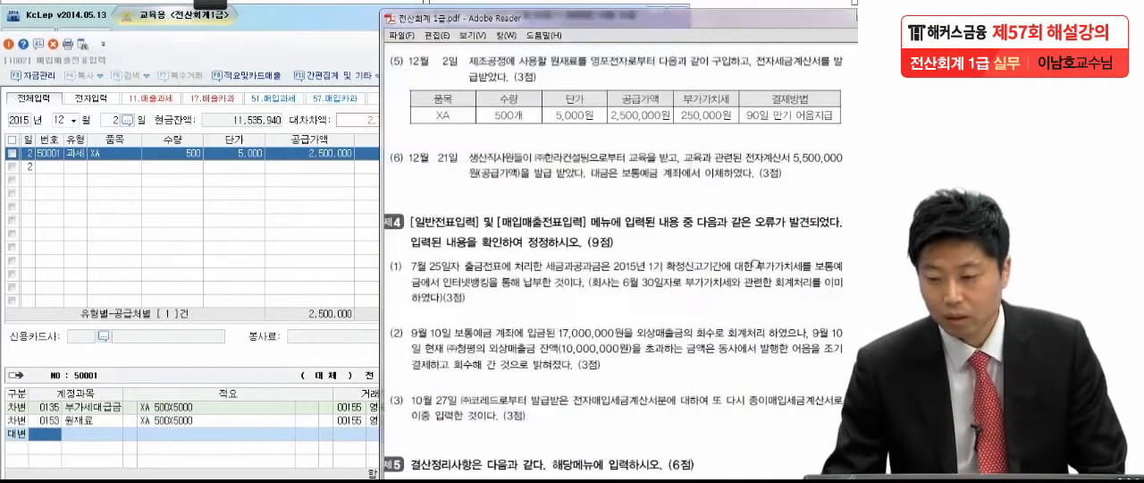
click(37, 436)
text(지급)
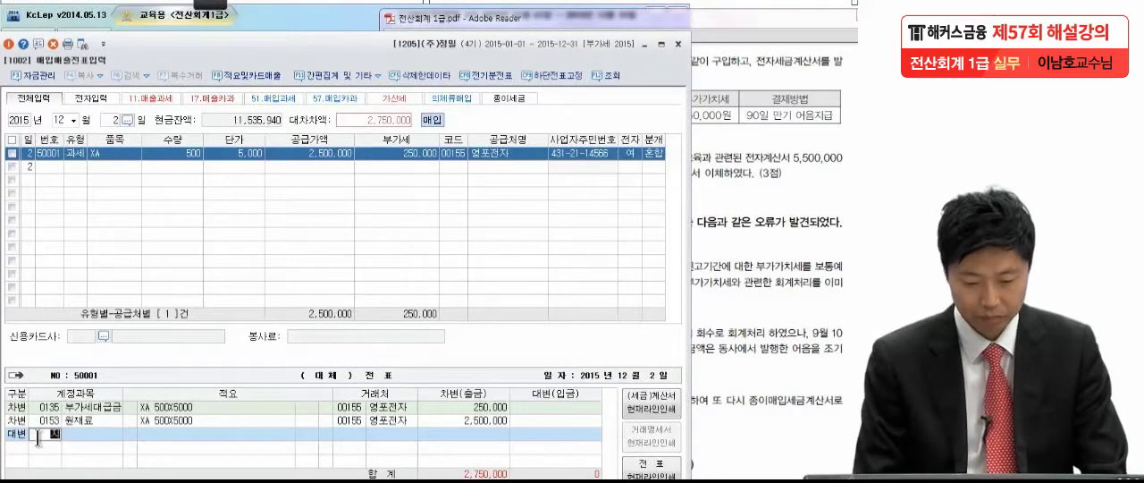
key(Return)
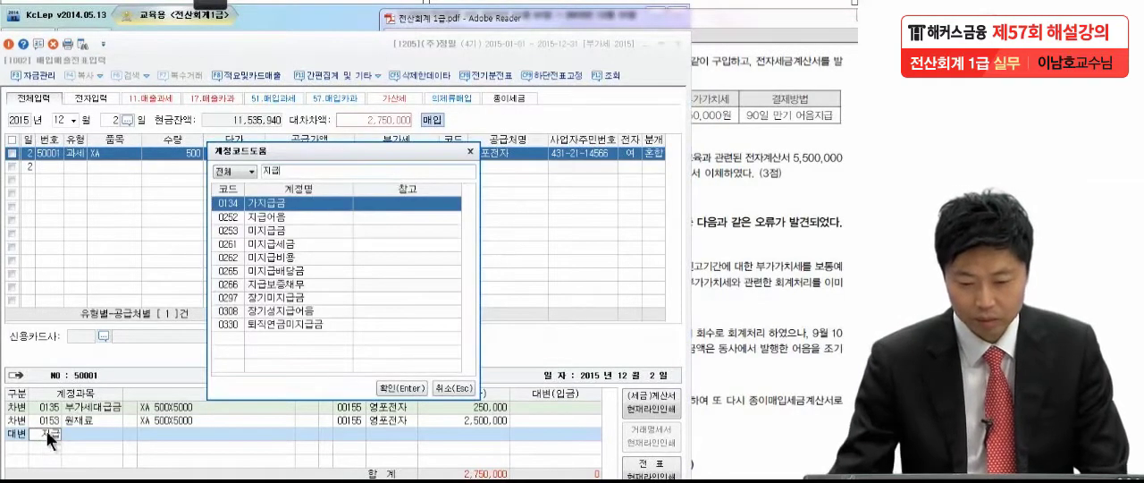
click(266, 216)
key(Return)
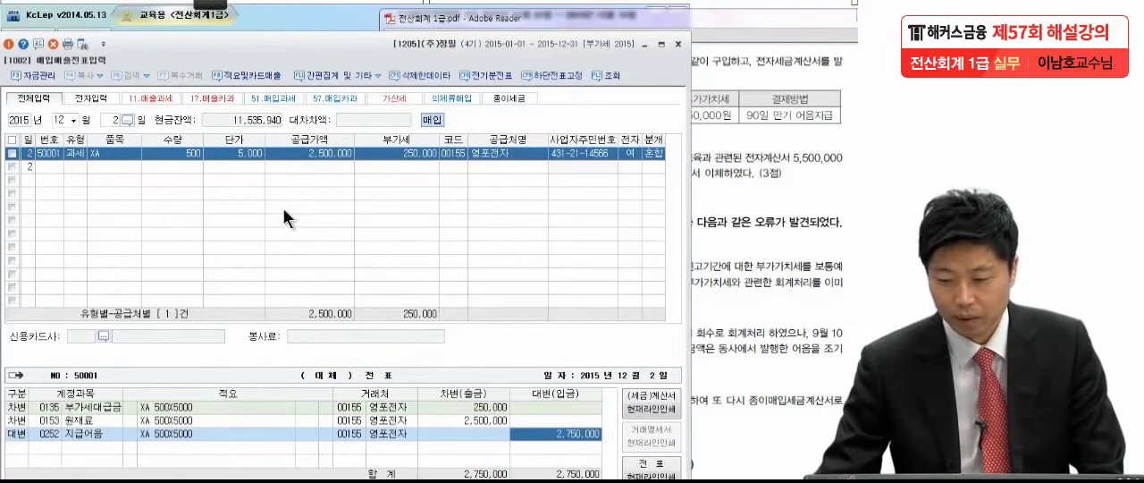
Examine the December 21 training transaction in the exam PDF, marking the 교육, the 전자계산서 amount and the 보통예금 payment with the screen pen
click(786, 211)
scroll(768, 277, down, 3)
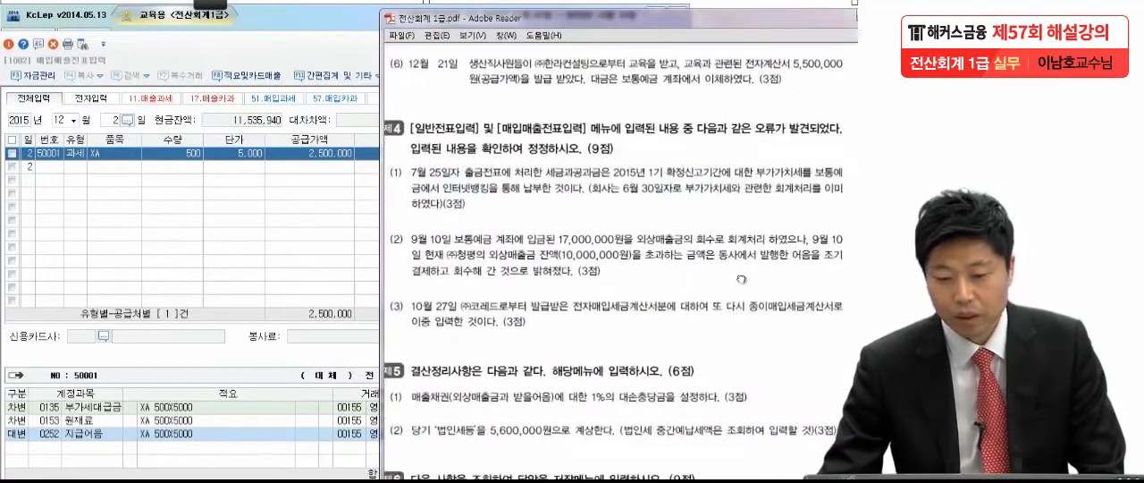
mouse_move(213, 5)
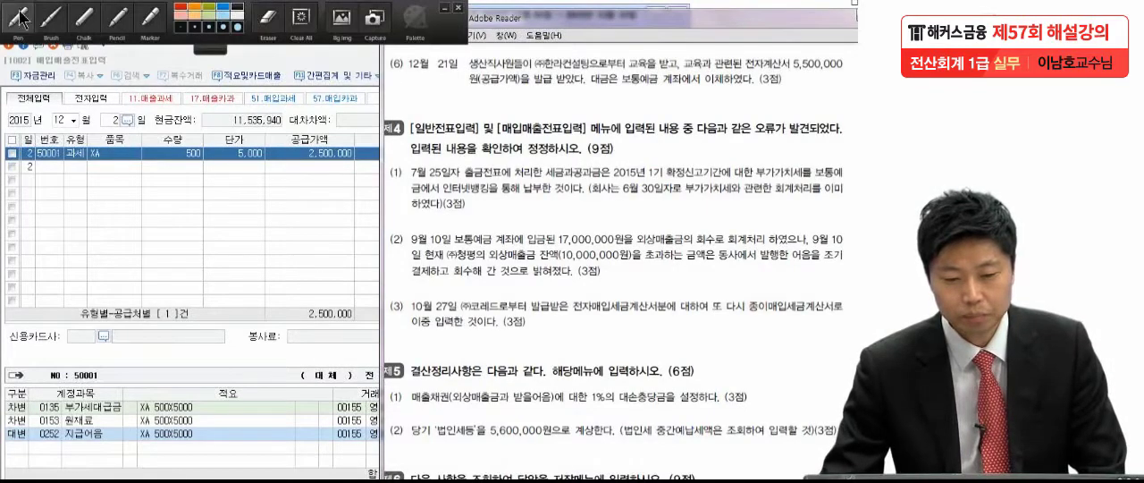
click(56, 22)
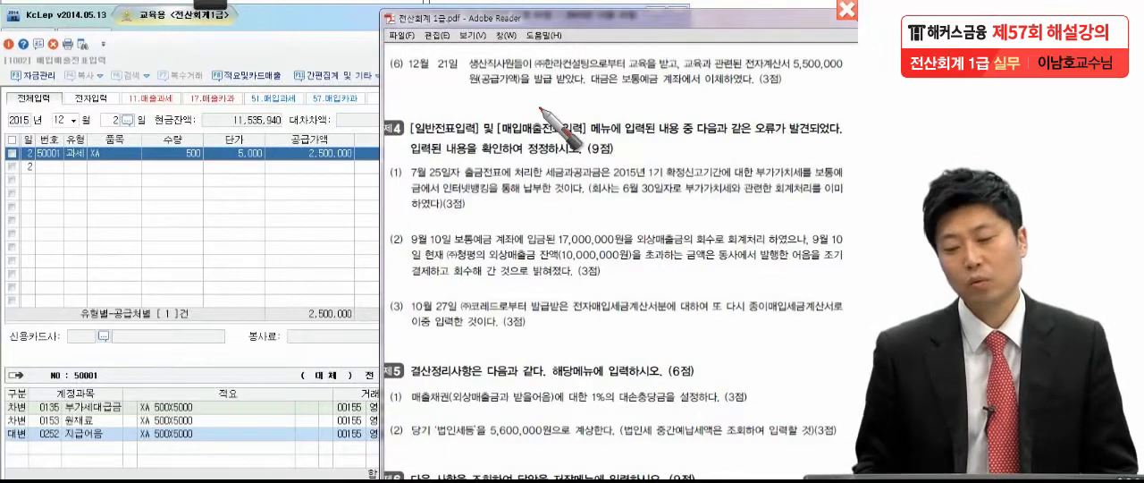
drag(638, 55, 633, 50)
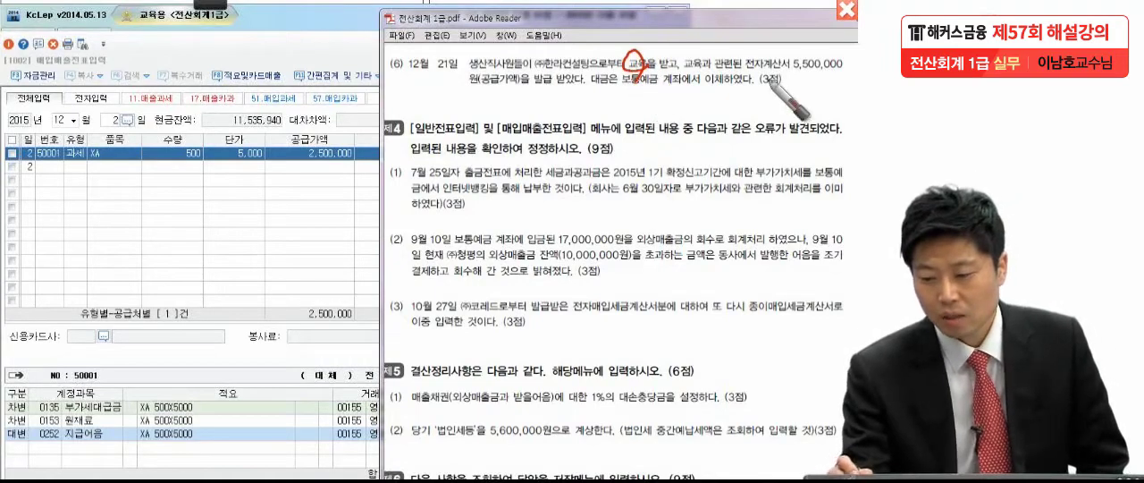
drag(742, 70, 850, 67)
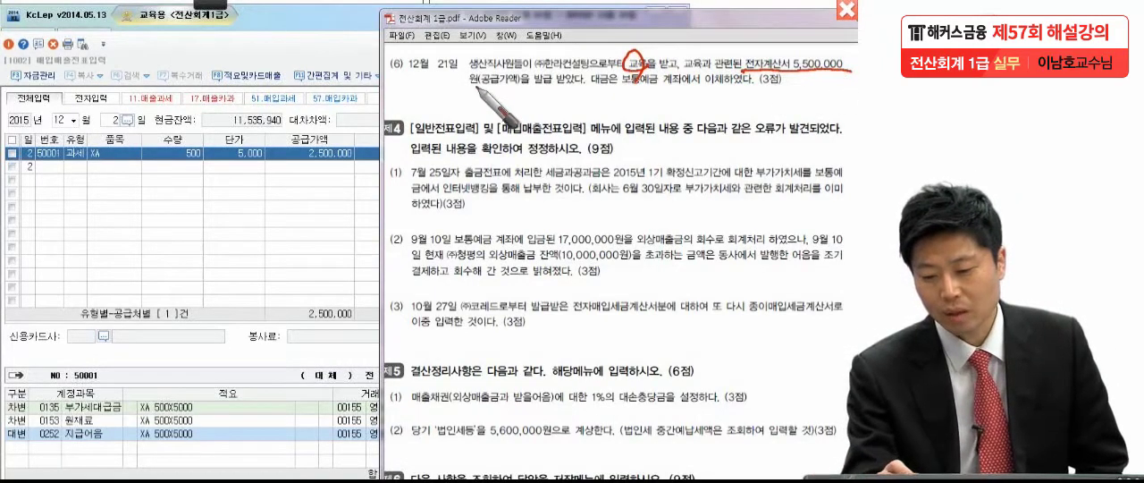
drag(629, 89, 732, 86)
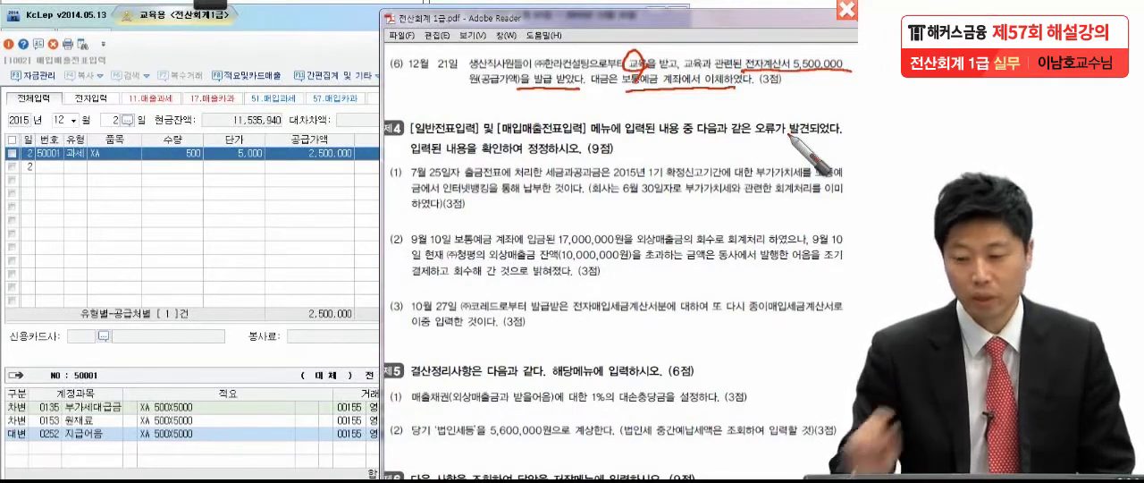
Set the voucher date to December 21 and choose 53.면세 as the VAT type of the new line
click(287, 216)
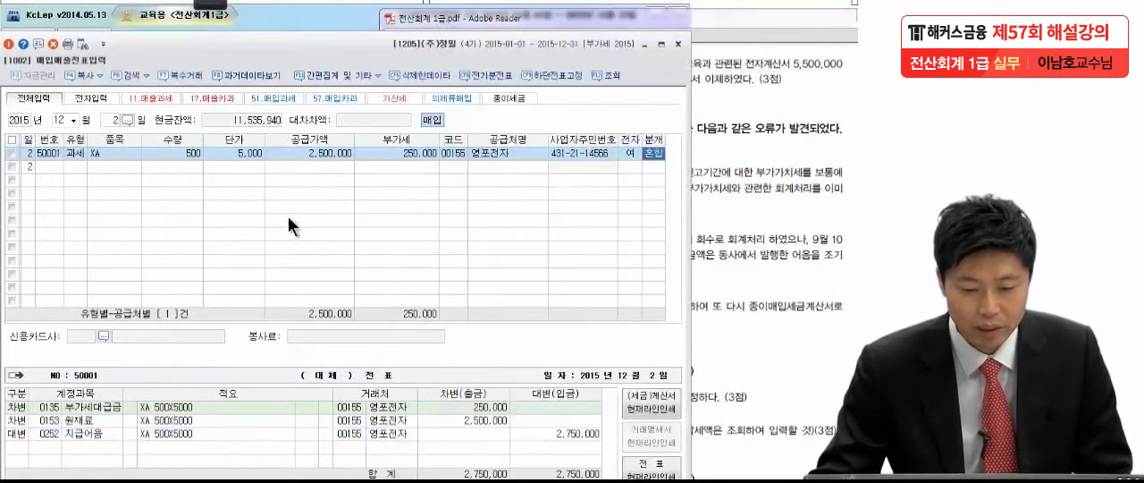
text(21)
key(Return)
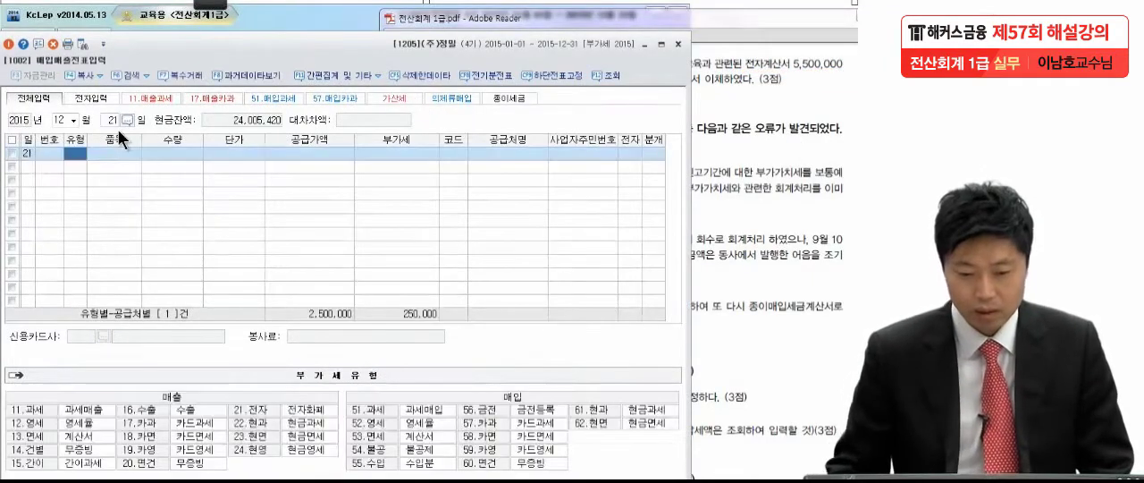
text(53)
key(Return)
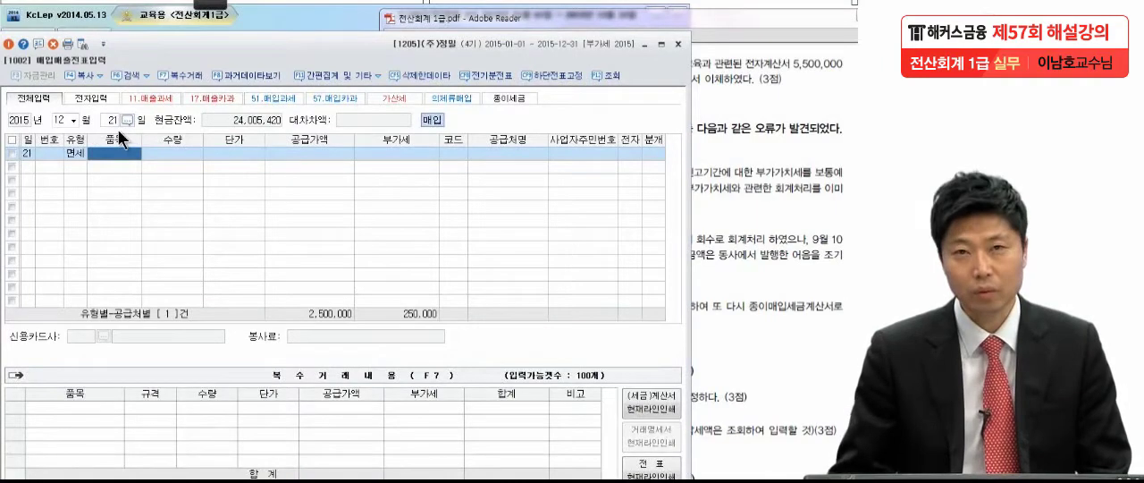
Enter a supply value of 5,500,000 and choose (주)한라컨설팅 as the supplier of the December 21 tax-exempt purchase
click(268, 151)
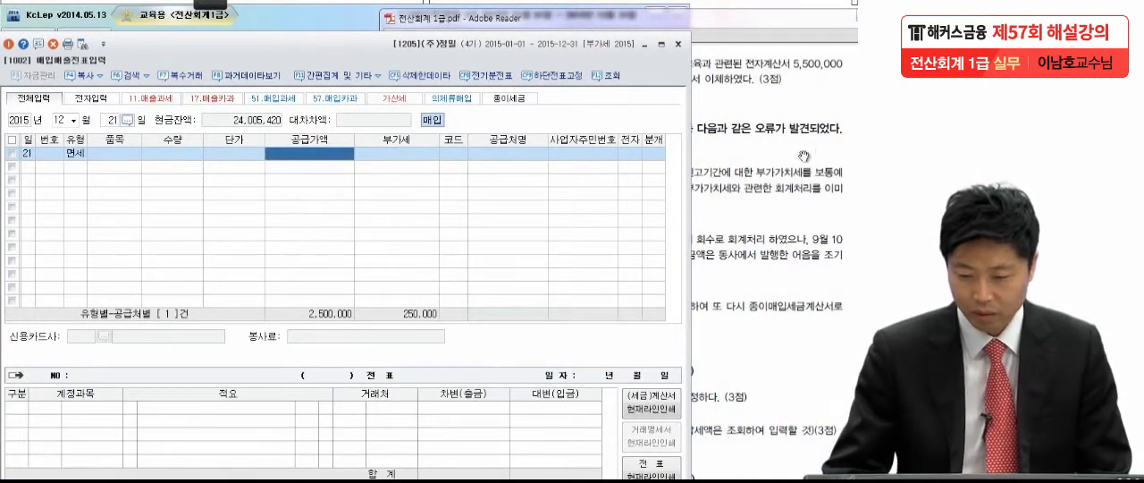
text(5500000)
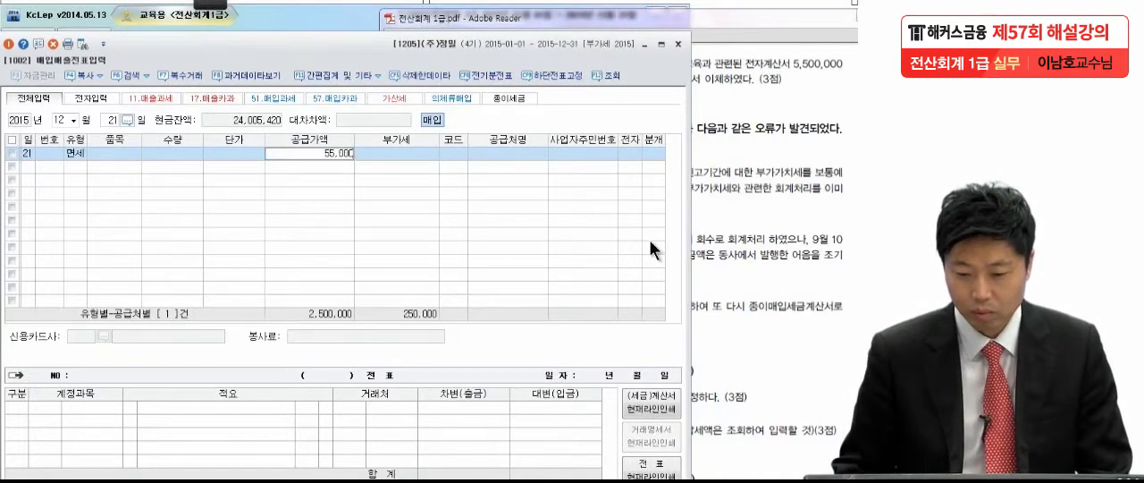
key(Return)
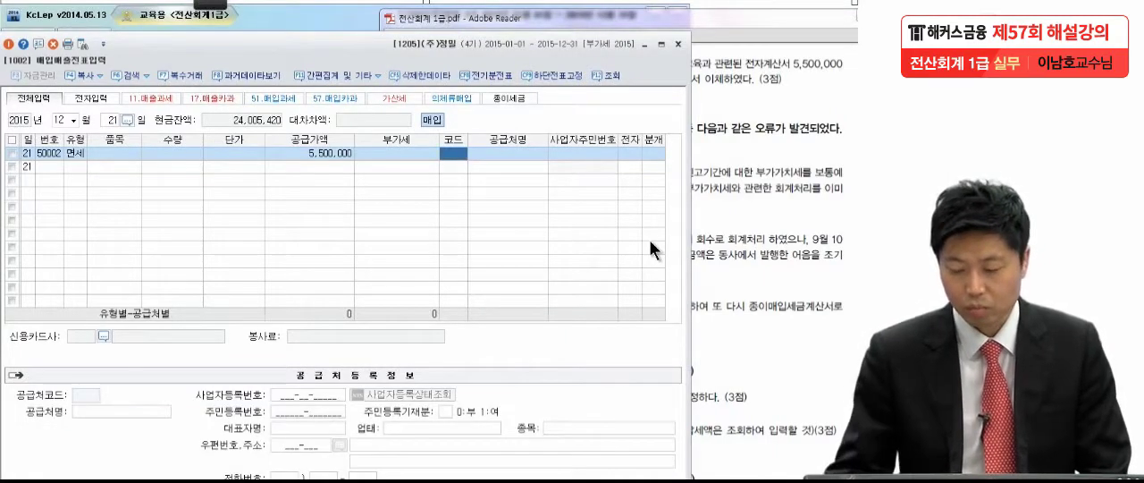
click(722, 184)
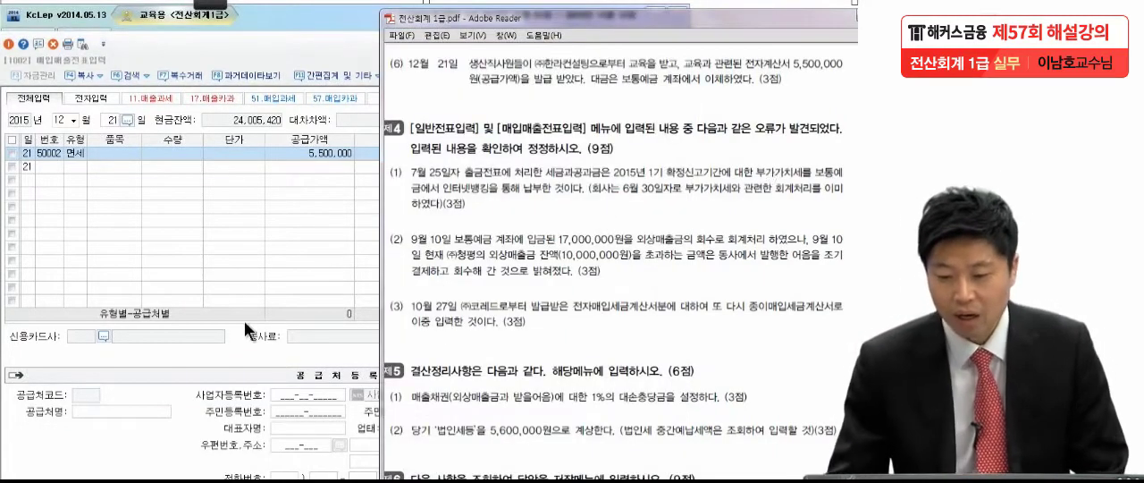
click(244, 236)
text(한라)
key(Return)
key(Return)
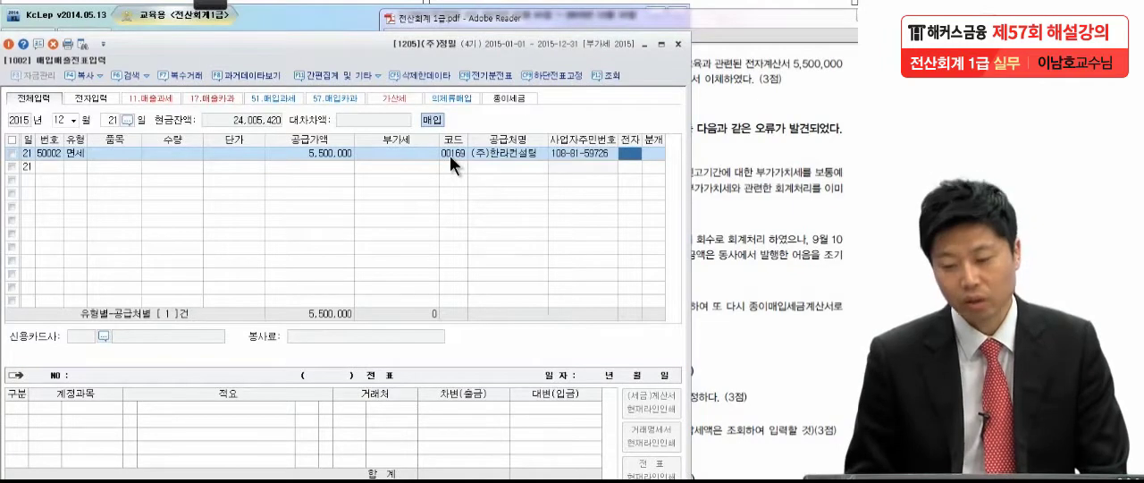
Mark the December 21 purchase as an electronic invoice (여) and set its journal type to 혼합
text(1)
key(Return)
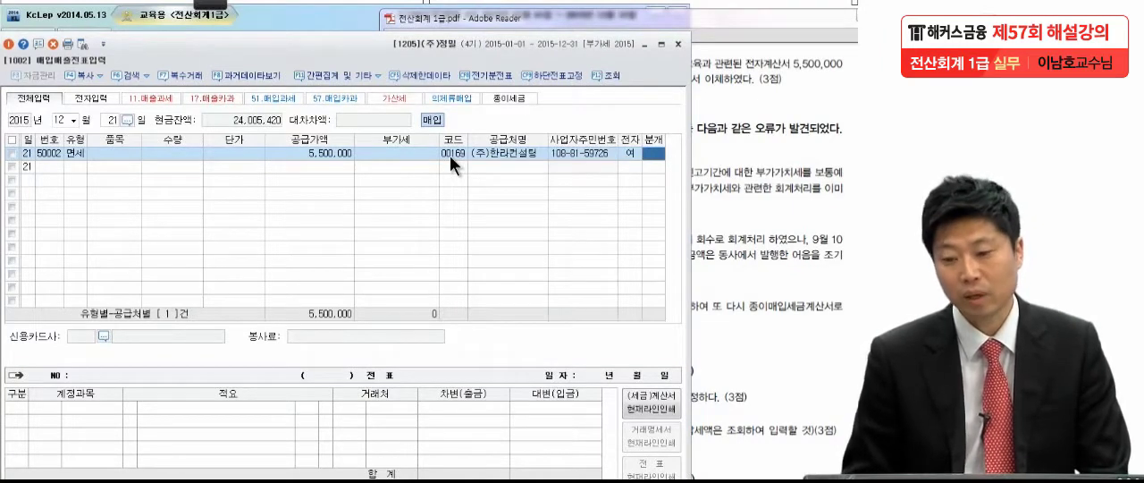
text(3)
key(Return)
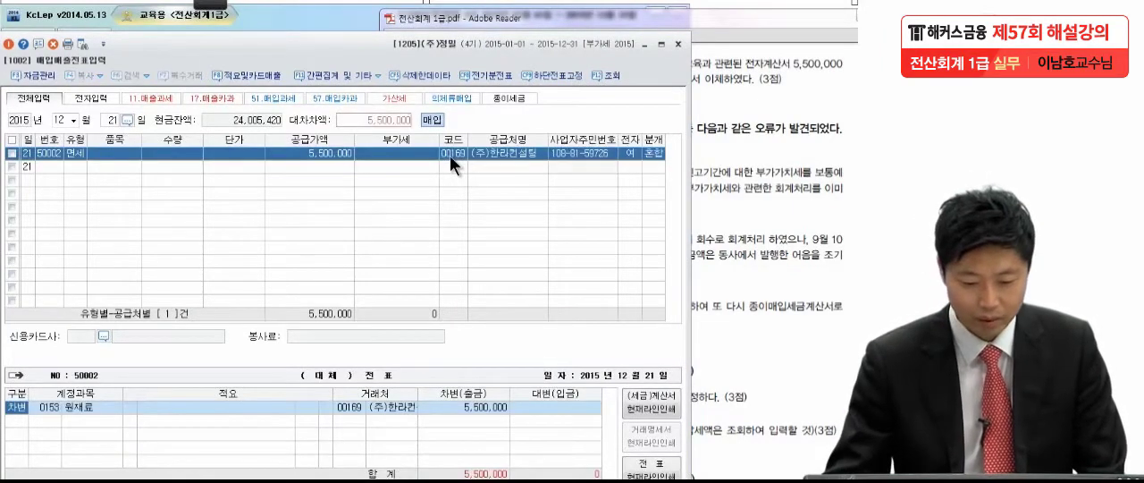
Change the debit account of the December 21 voucher to 교육훈련비 (0525), checking the training details in the exam PDF
click(48, 407)
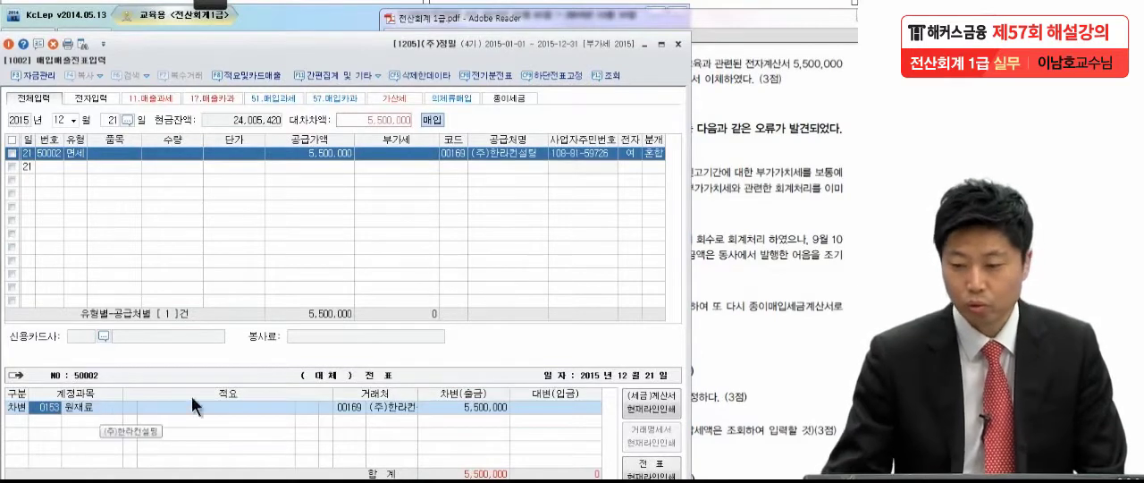
click(739, 169)
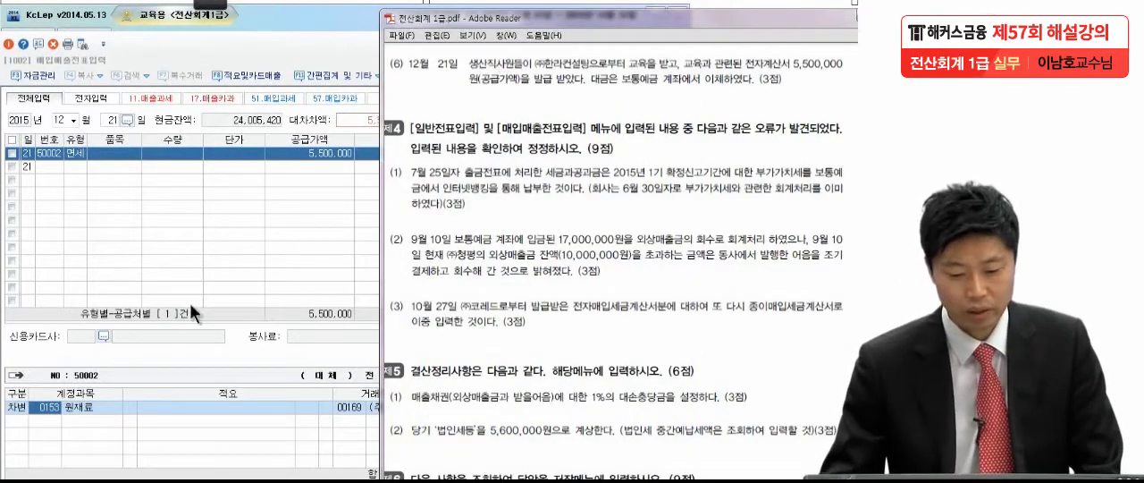
click(56, 402)
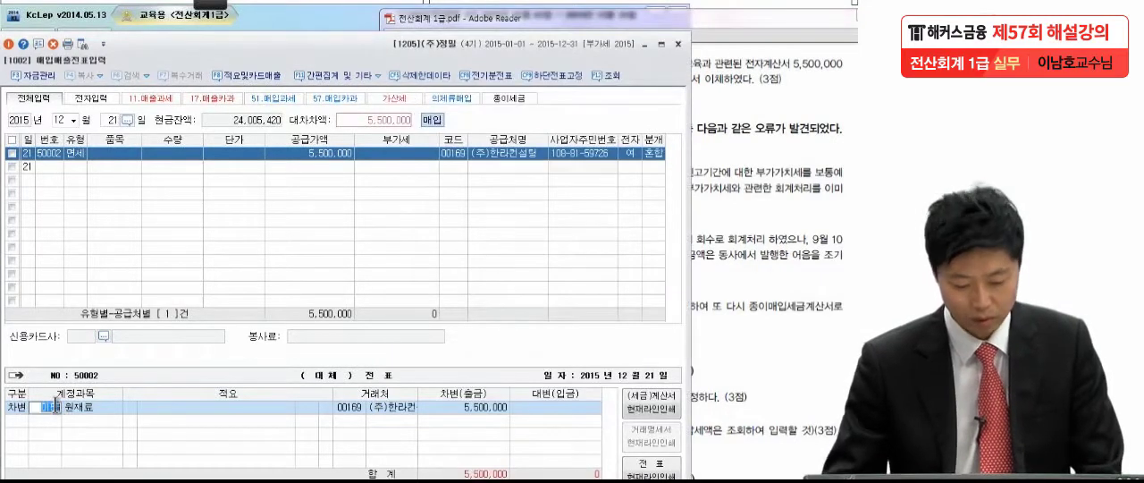
key(BackSpace)
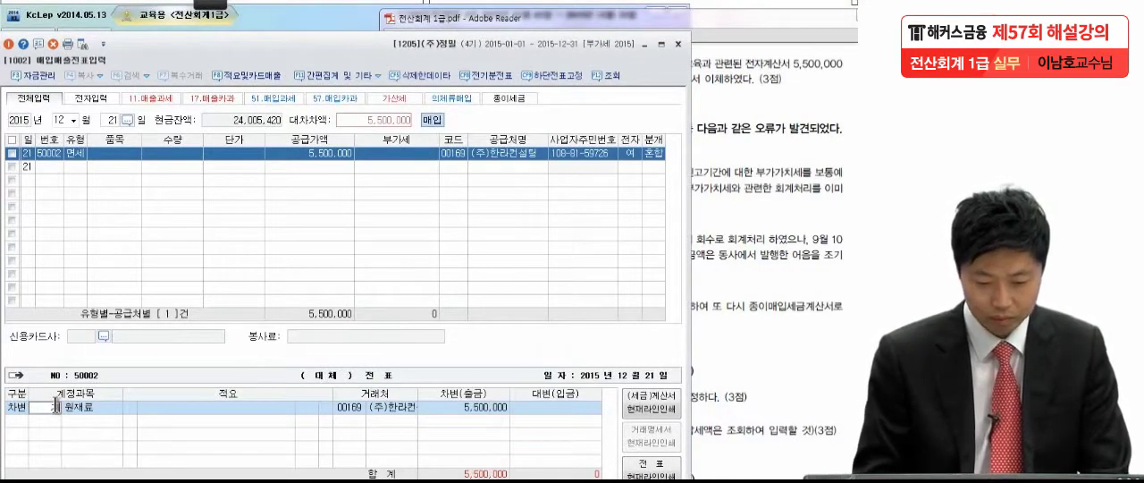
text(교)
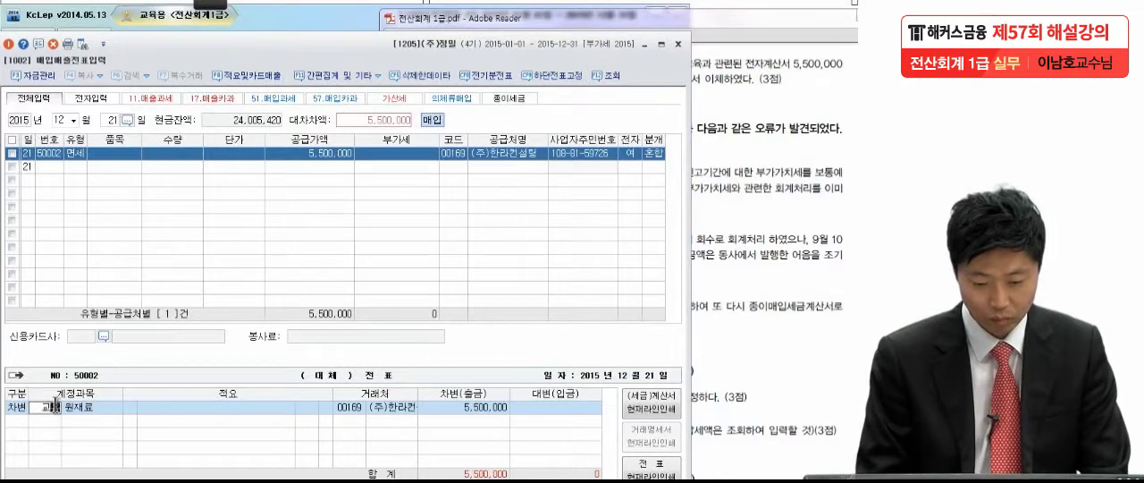
key(Return)
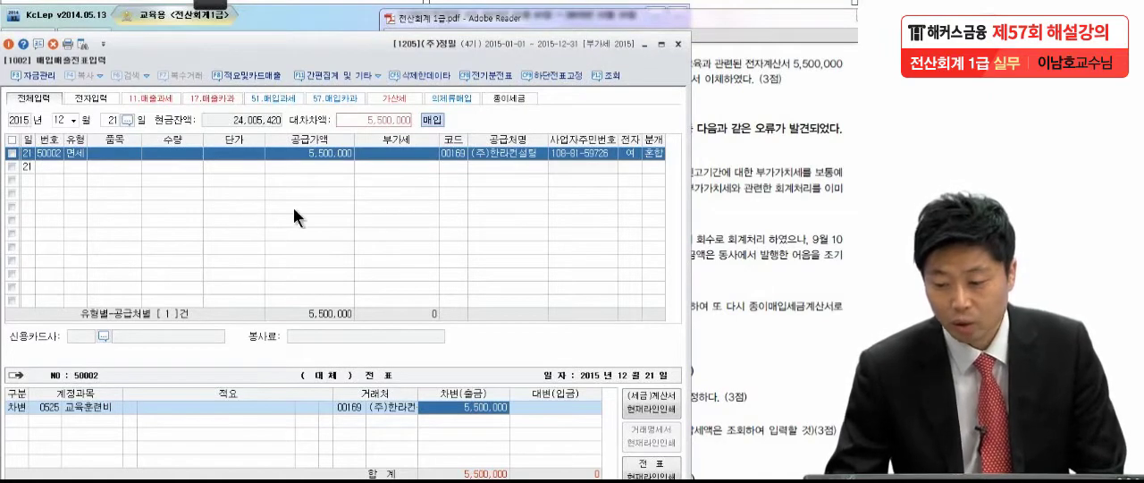
key(Return)
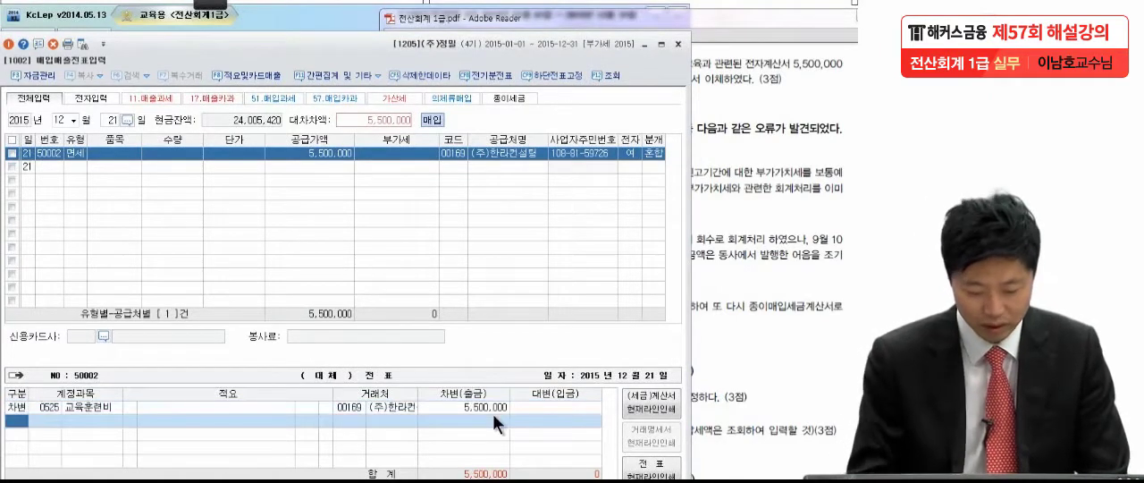
Add a 5,500,000 credit line for 보통예금 (0103) to the December 21 voucher and close the purchase/sales voucher entry
text(4)
click(764, 189)
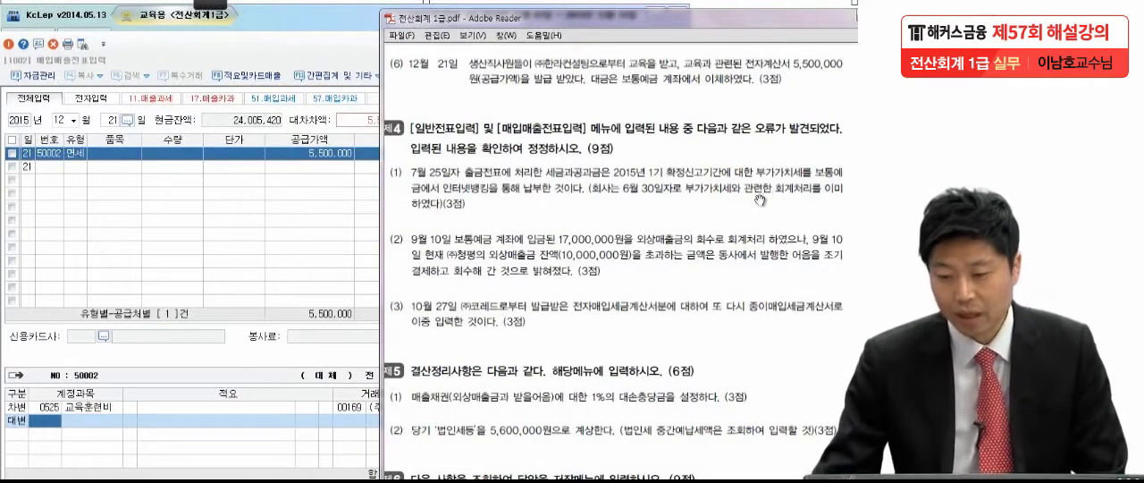
click(48, 422)
text(보통)
key(Return)
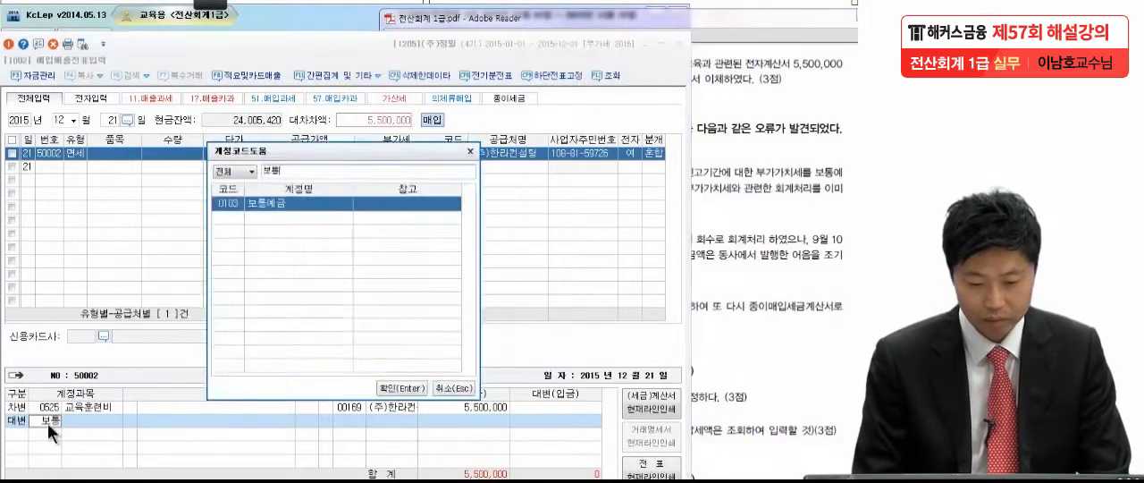
key(Return)
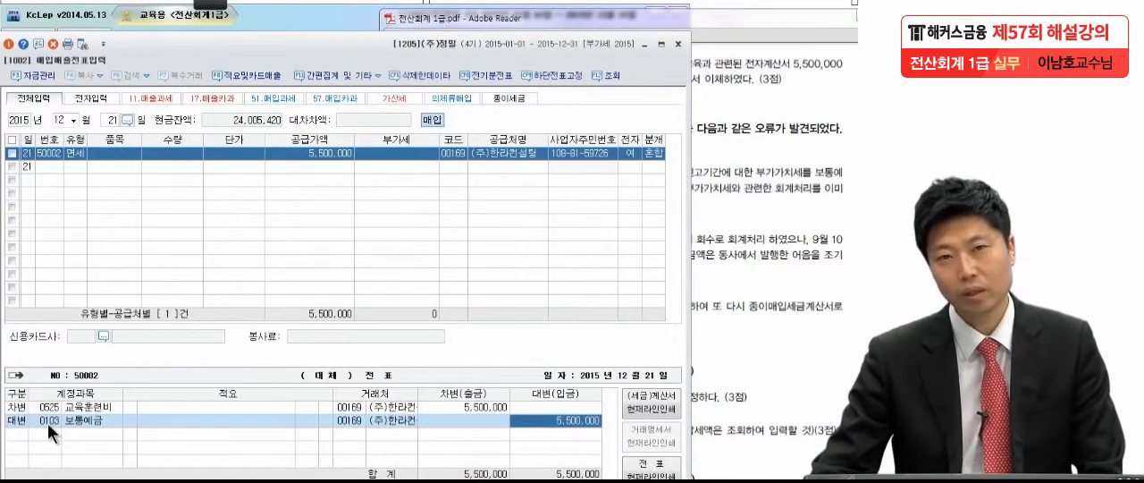
key(Escape)
Examine problem 4's first correction item, the July 25 세금과공과금 payment, in the exam PDF
click(751, 227)
scroll(751, 227, down, 2)
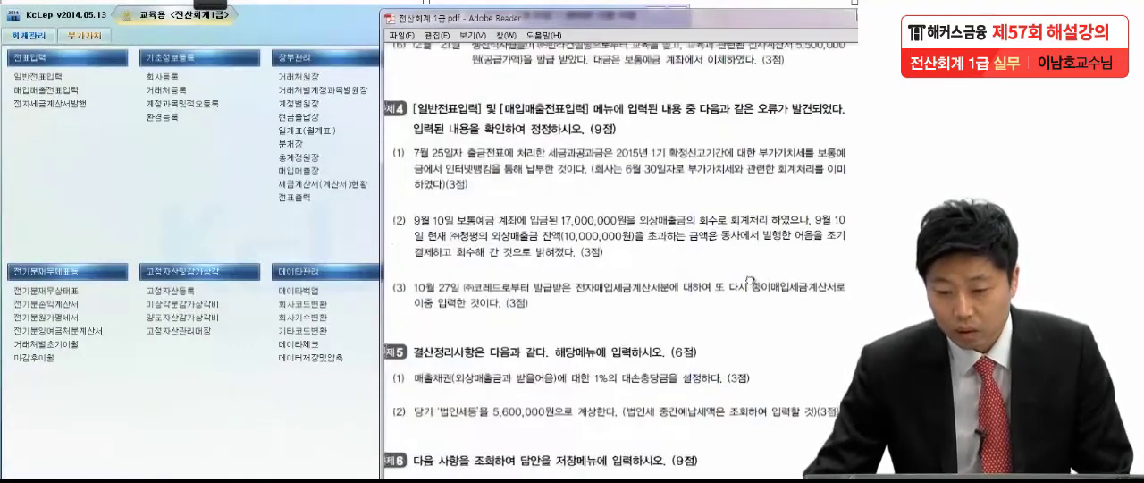
drag(752, 227, 749, 218)
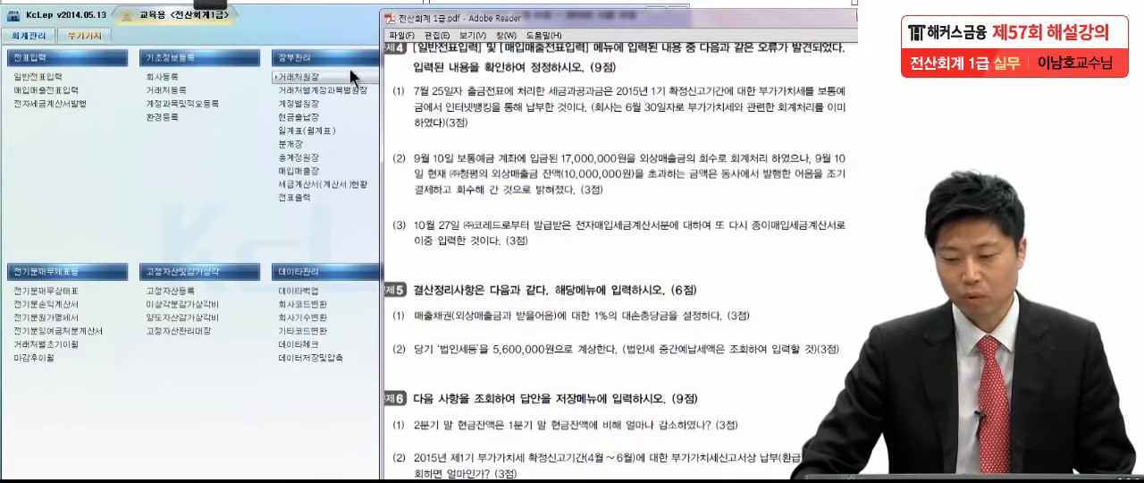
mouse_move(273, 9)
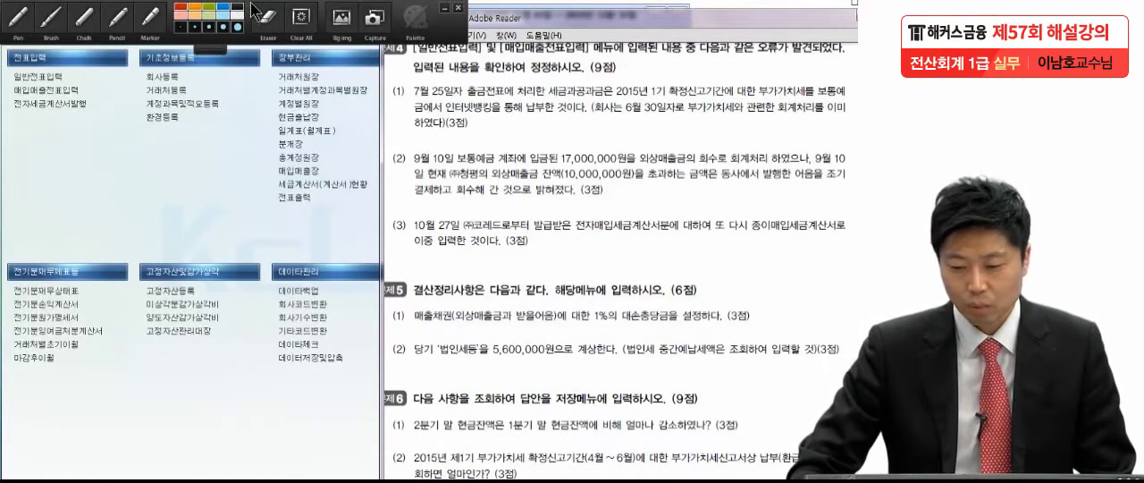
click(21, 34)
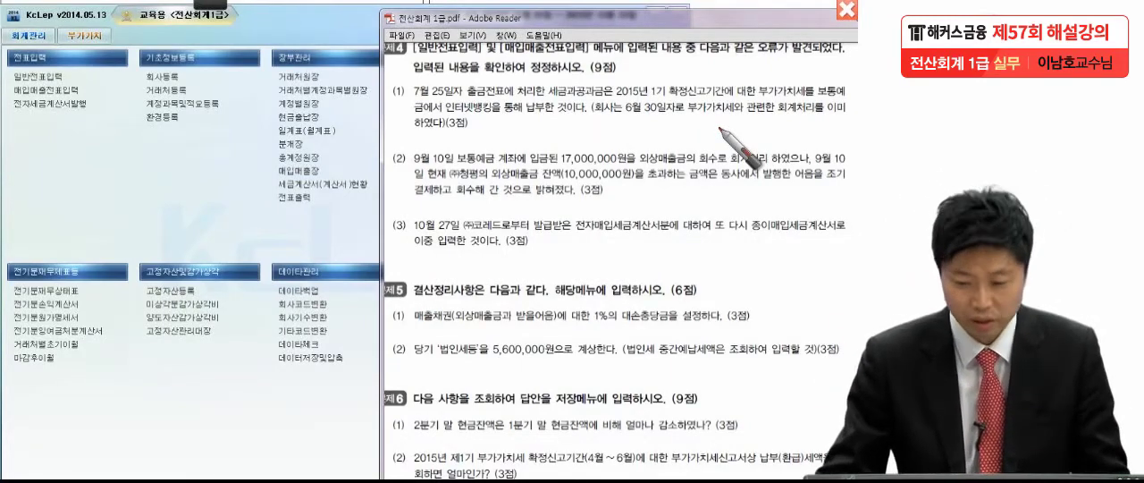
key(Escape)
Open 일반전표입력 and bring up the vouchers dated July 25, 2015
click(223, 255)
click(75, 81)
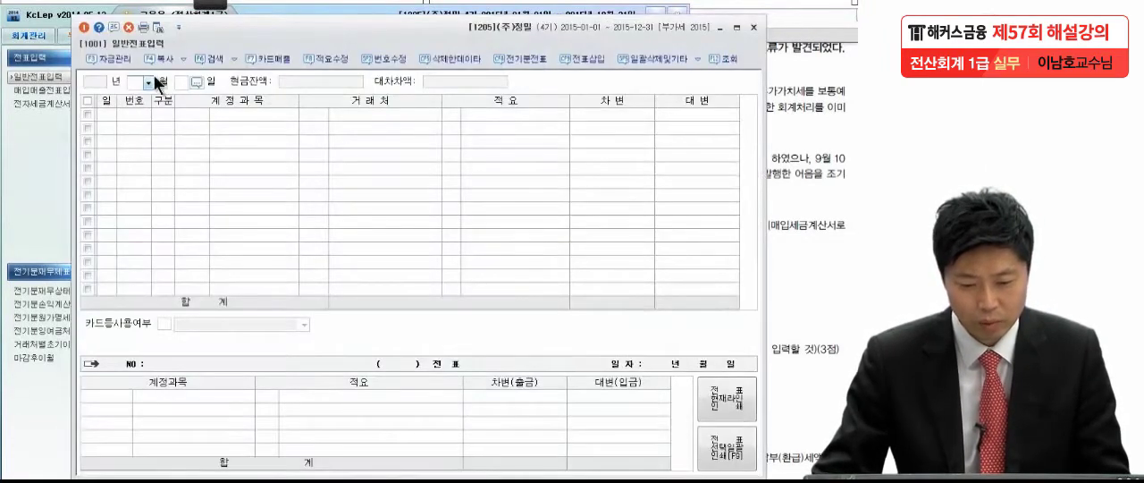
click(149, 81)
click(148, 158)
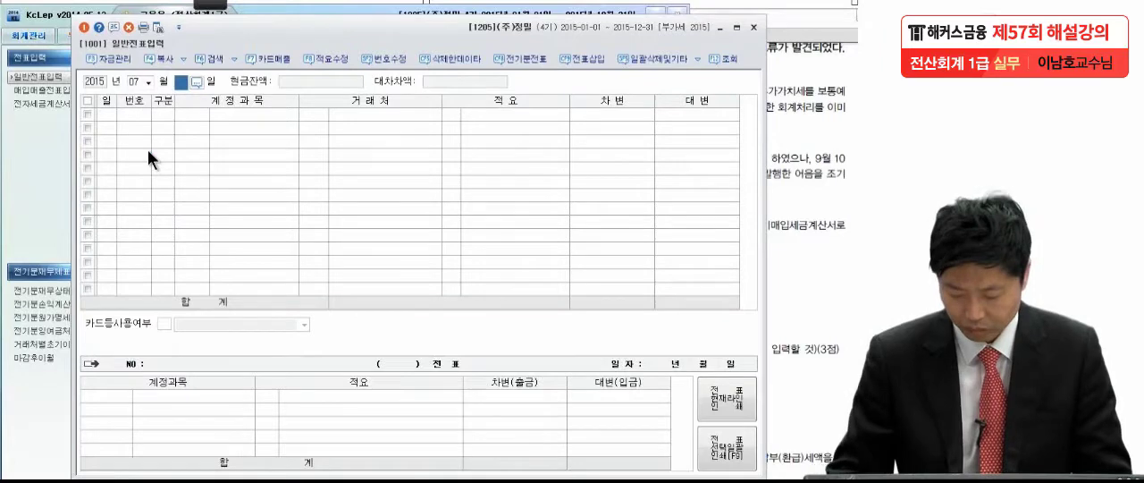
text(25)
key(Return)
Change the debit account of the July 25 voucher to 미지급세금 (0261), checking the correction item in the exam PDF
click(208, 117)
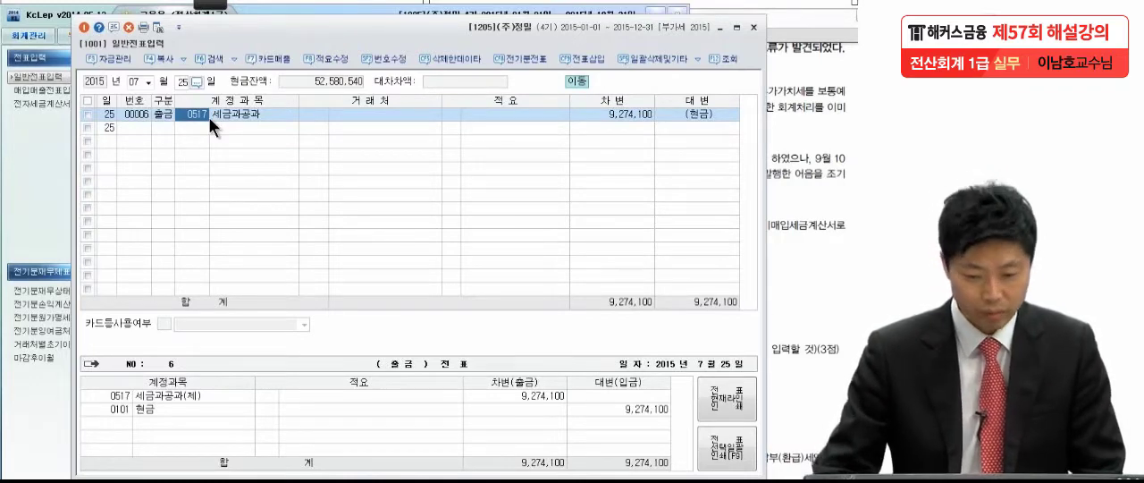
key(BackSpace)
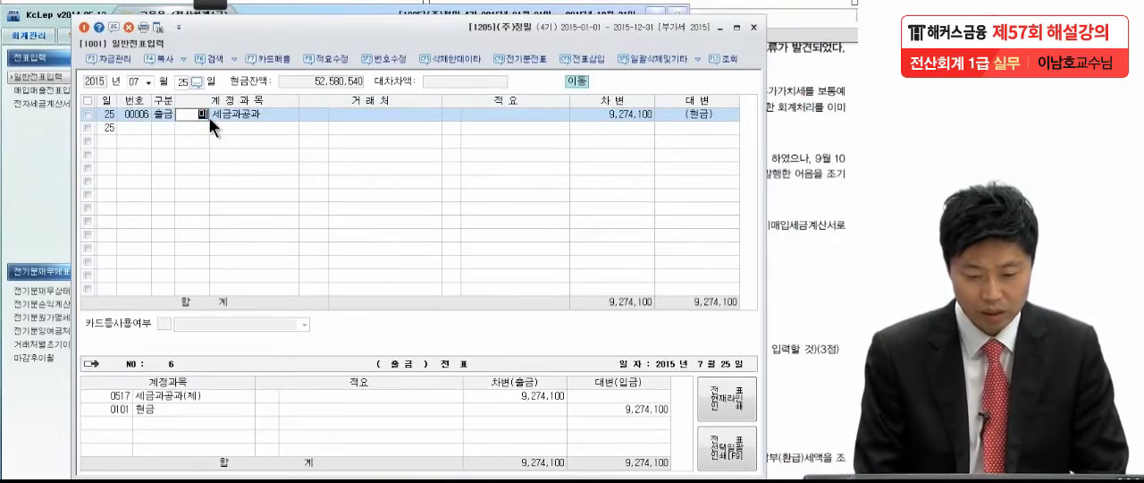
text(미지)
key(Return)
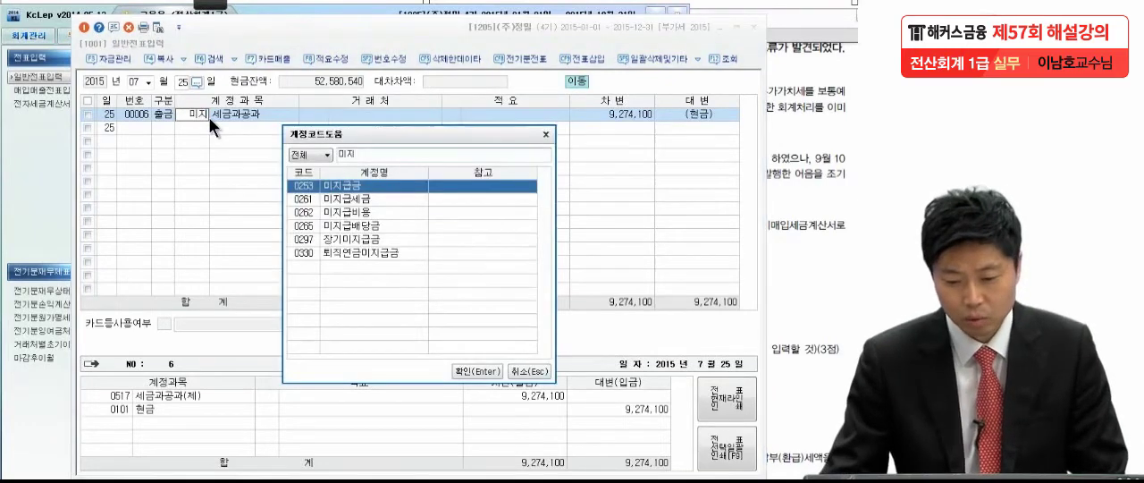
click(333, 197)
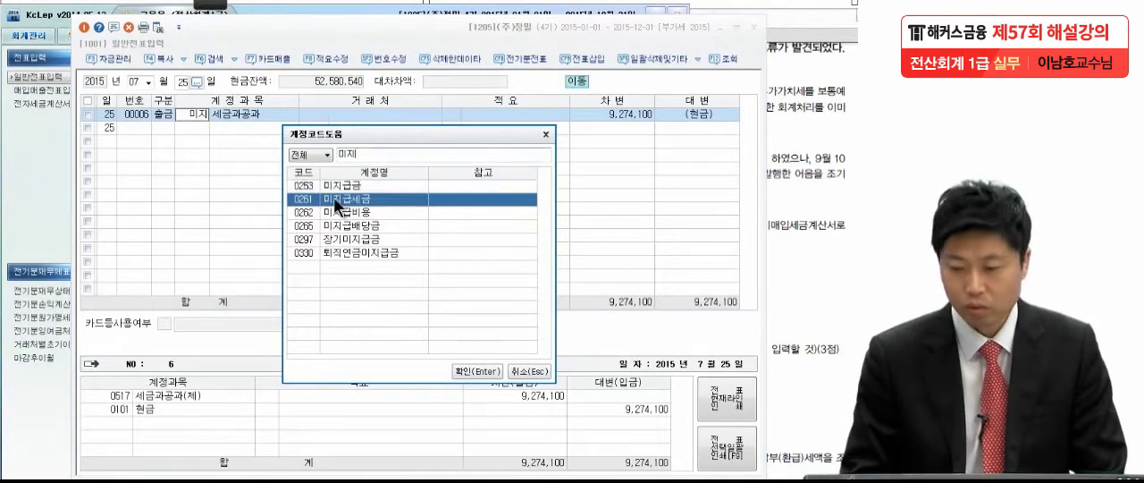
key(Return)
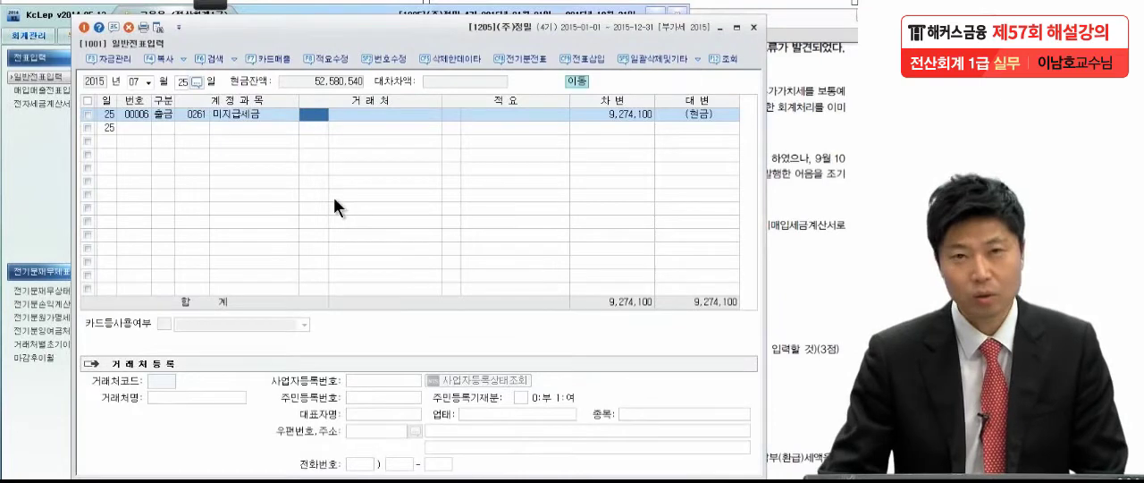
click(621, 118)
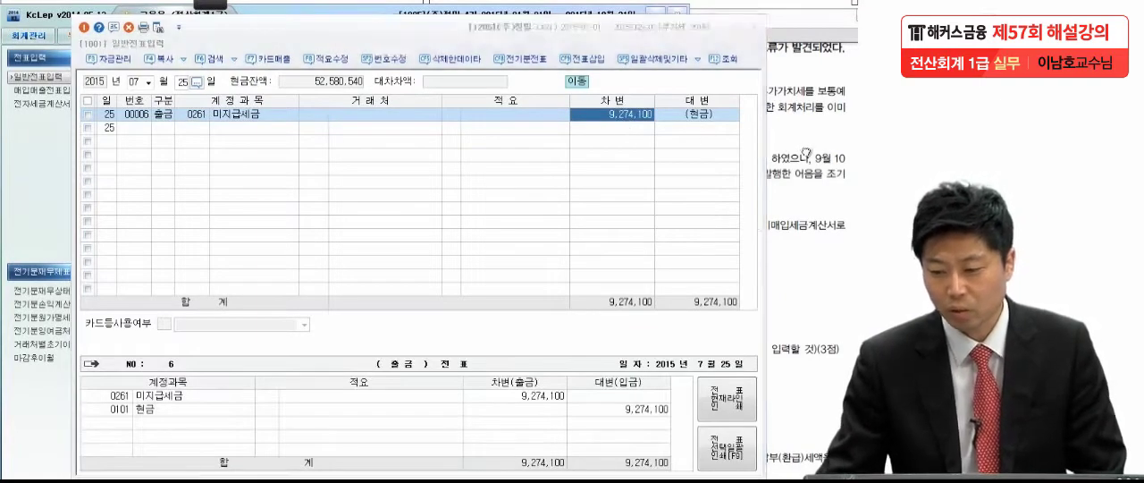
click(805, 153)
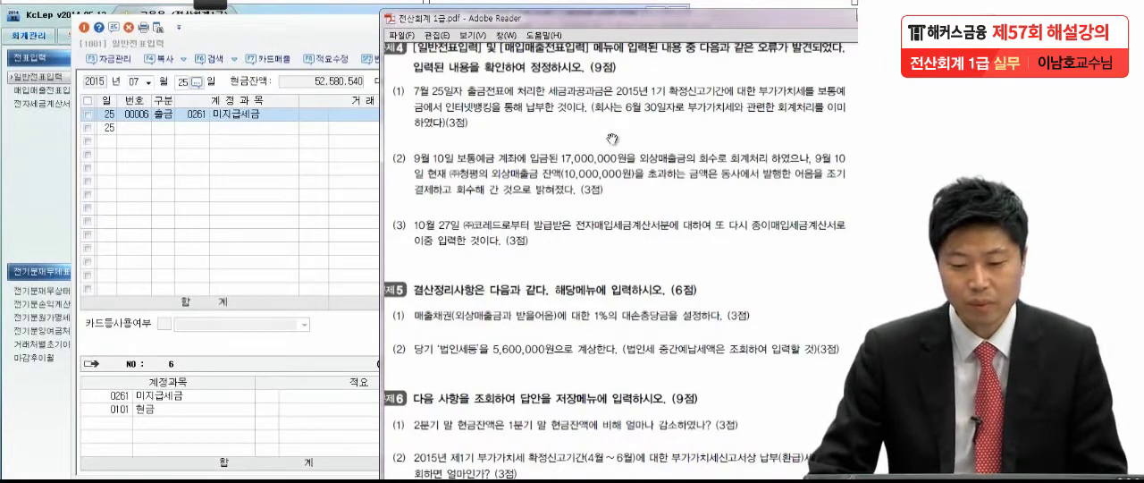
click(379, 179)
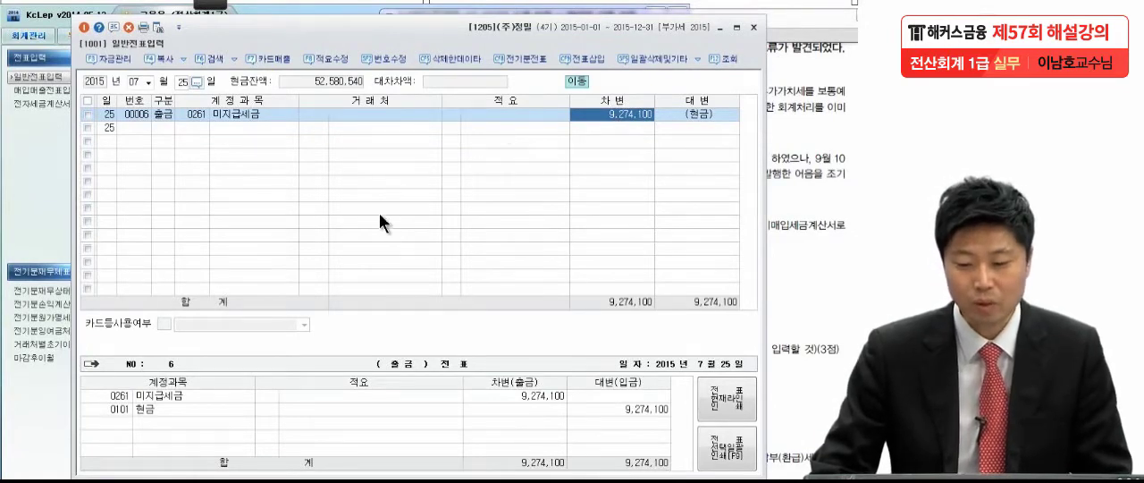
key(Return)
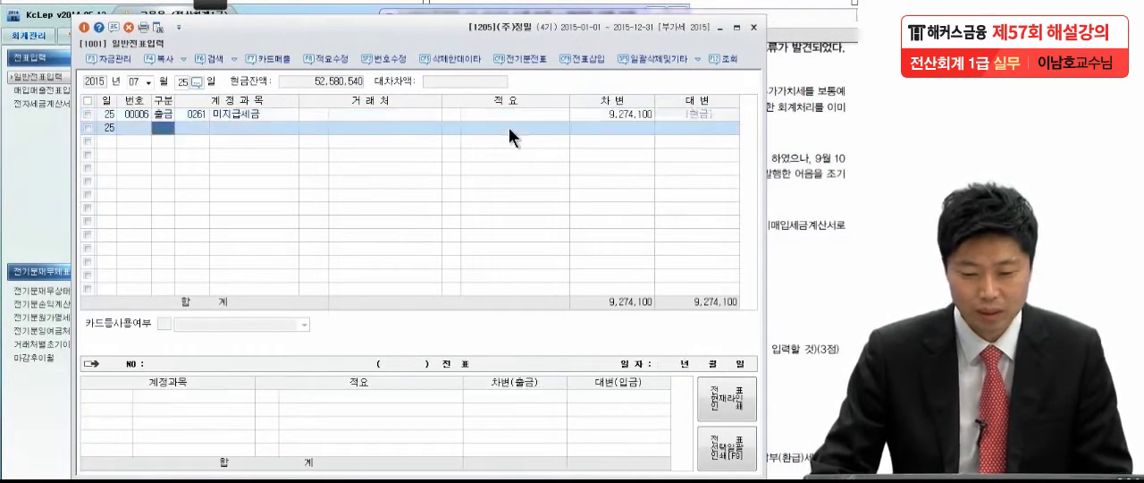
Bring up the June 30 general vouchers and inspect the credit amount of the 미지급세금 line
click(147, 81)
click(142, 144)
text(30)
key(Return)
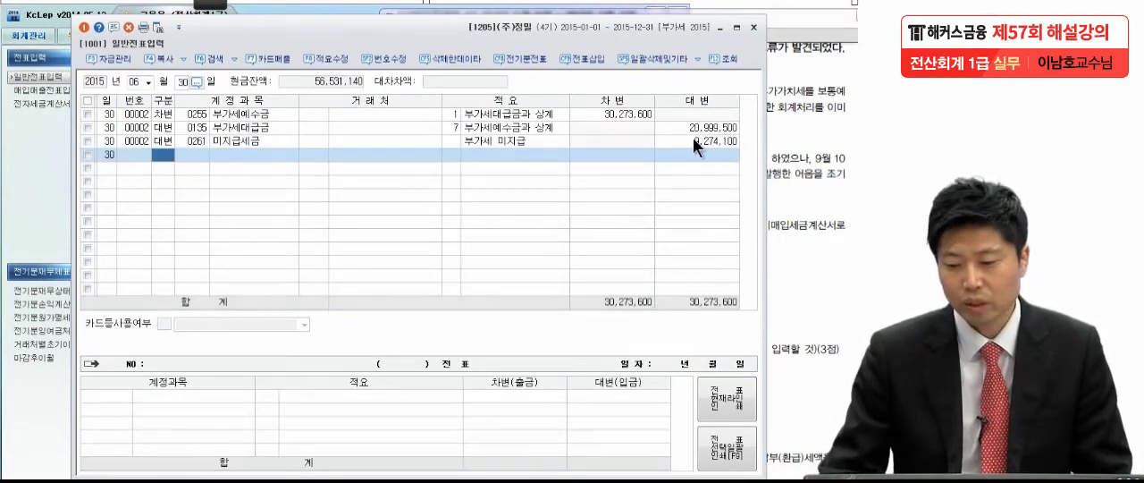
click(694, 141)
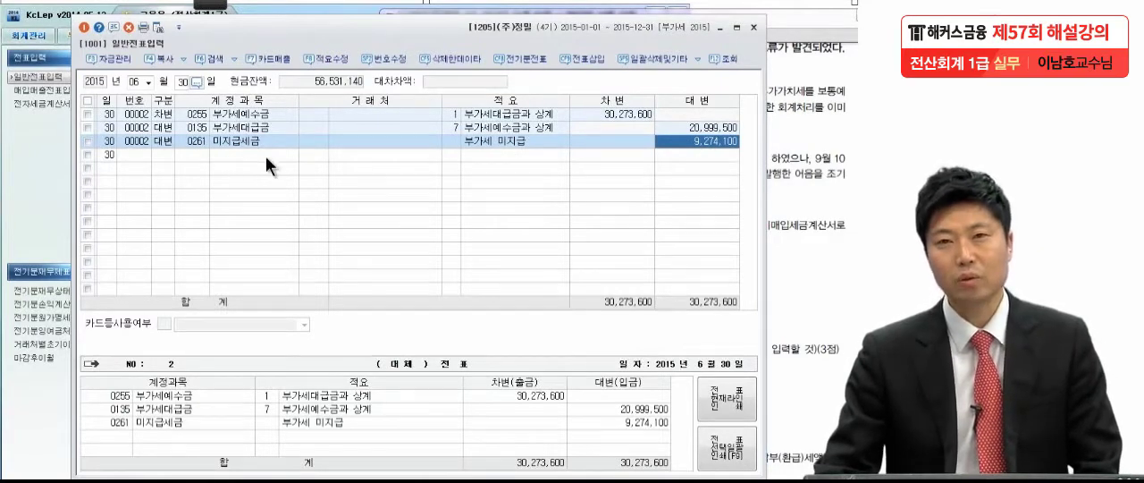
Check problem 4's second correction item in the exam PDF and bring up the general vouchers dated September 10, 2015
click(794, 125)
drag(784, 227, 779, 132)
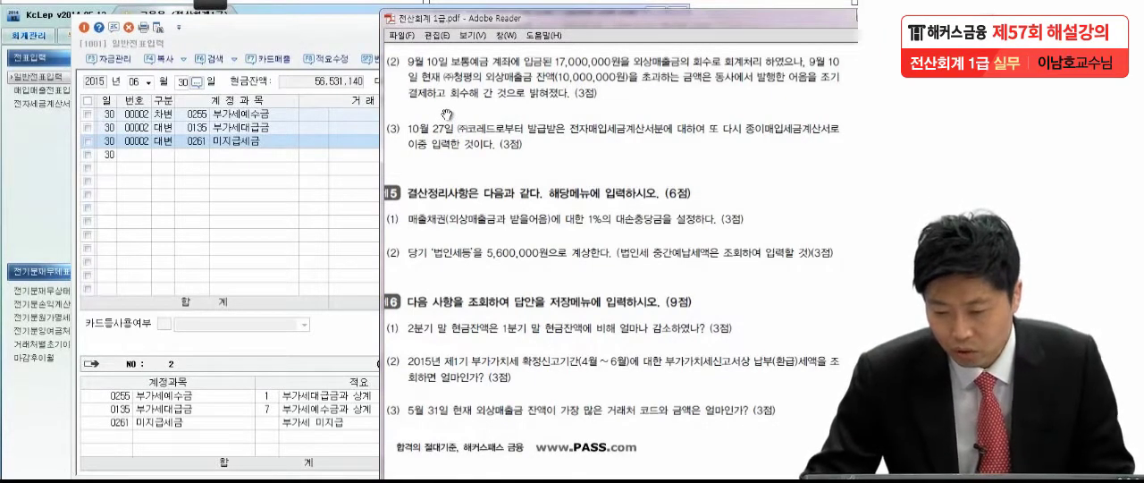
click(336, 166)
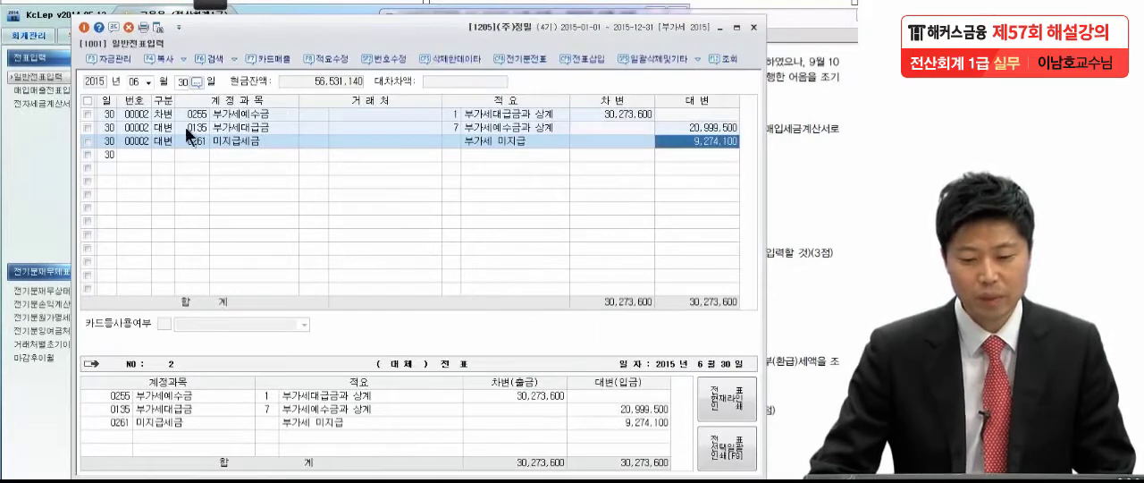
click(149, 83)
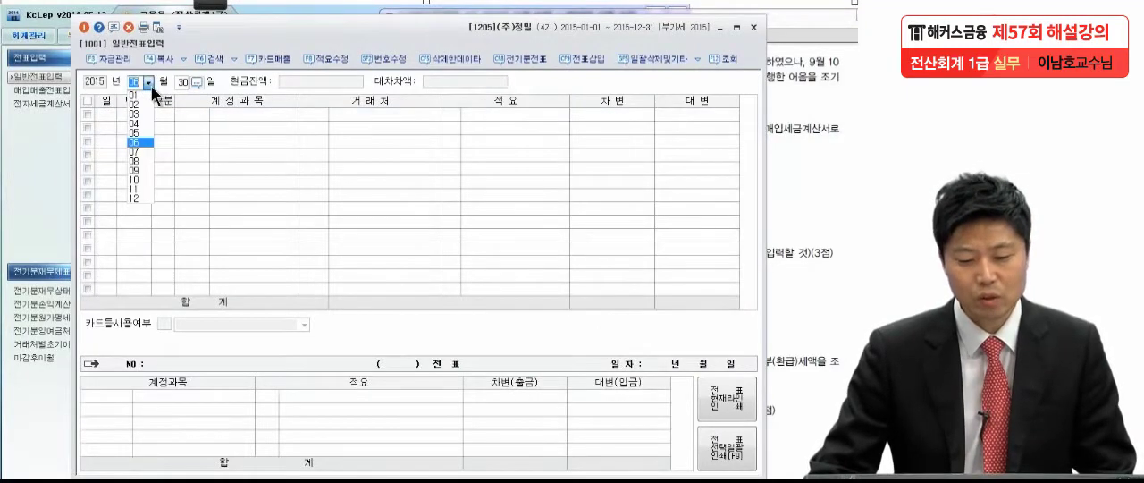
click(145, 170)
text(10)
key(Return)
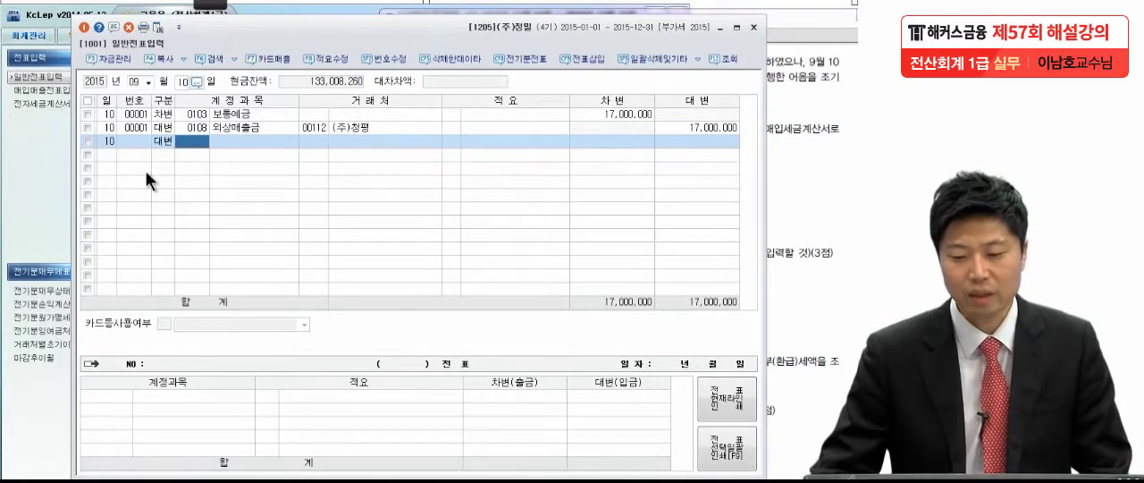
Set the credit amount of the September 10 외상매출금 line to 10,000,000
click(240, 129)
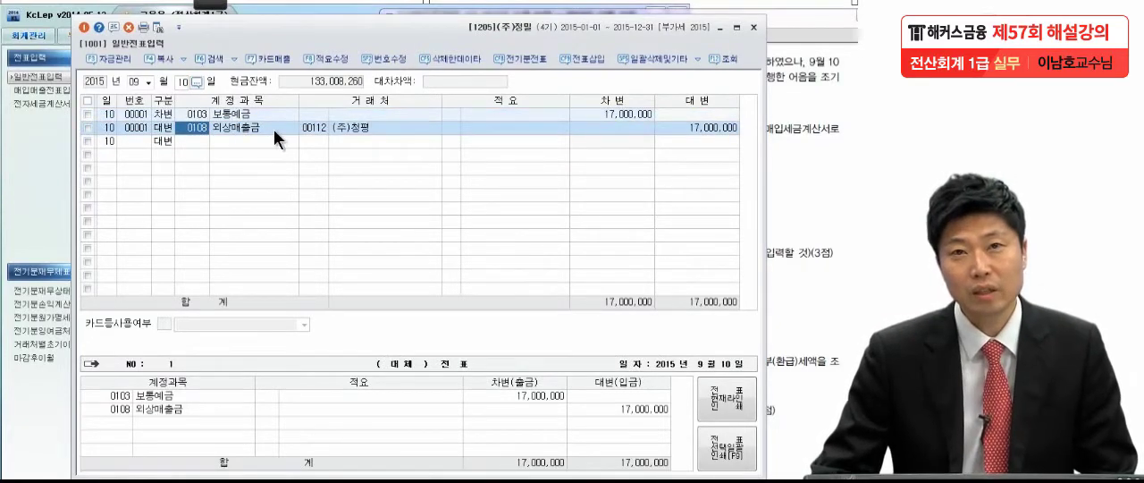
click(682, 127)
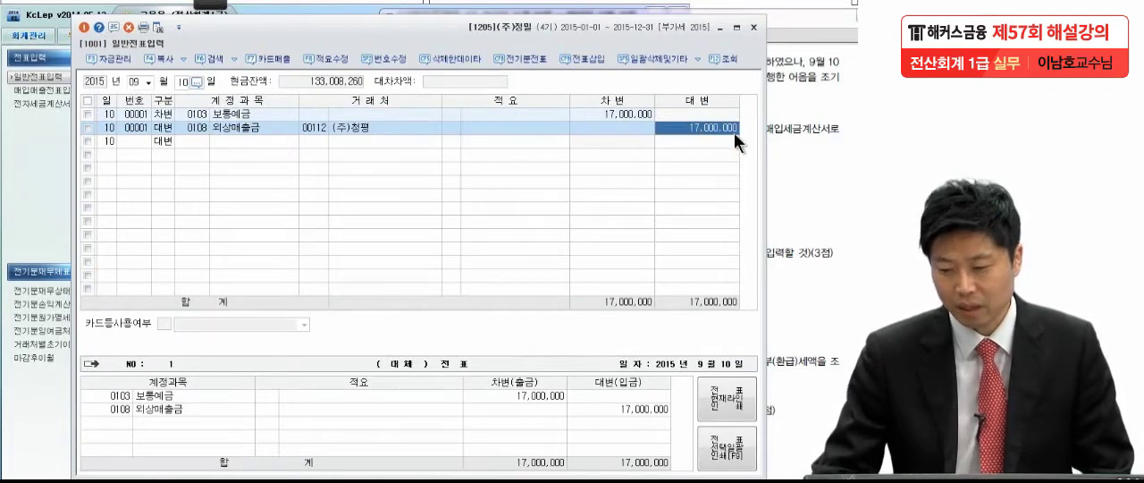
text(10,000,000)
key(Return)
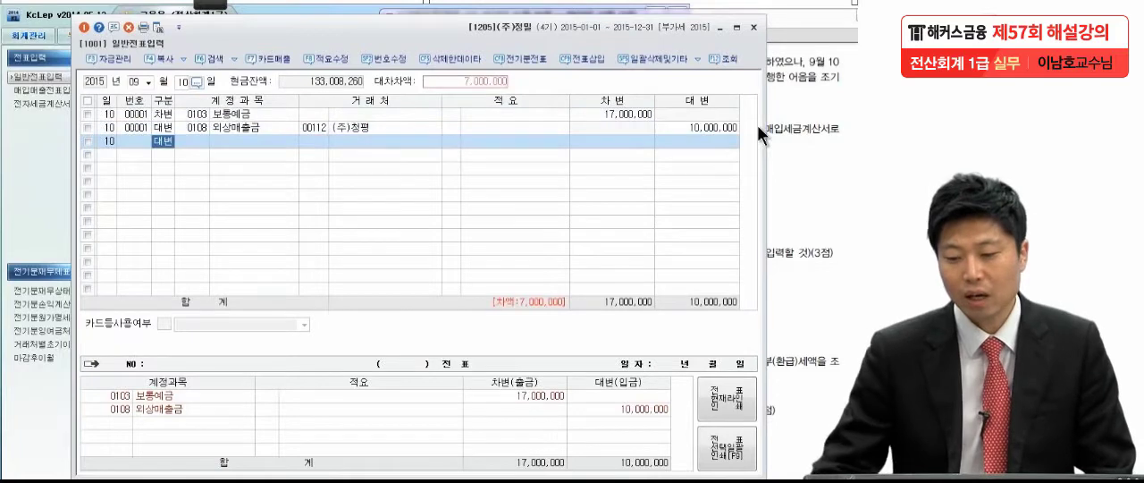
Add a 받을어음 (0110) credit line of 7,000,000 to the September 10 voucher with customer 00112 (주)청평
click(822, 87)
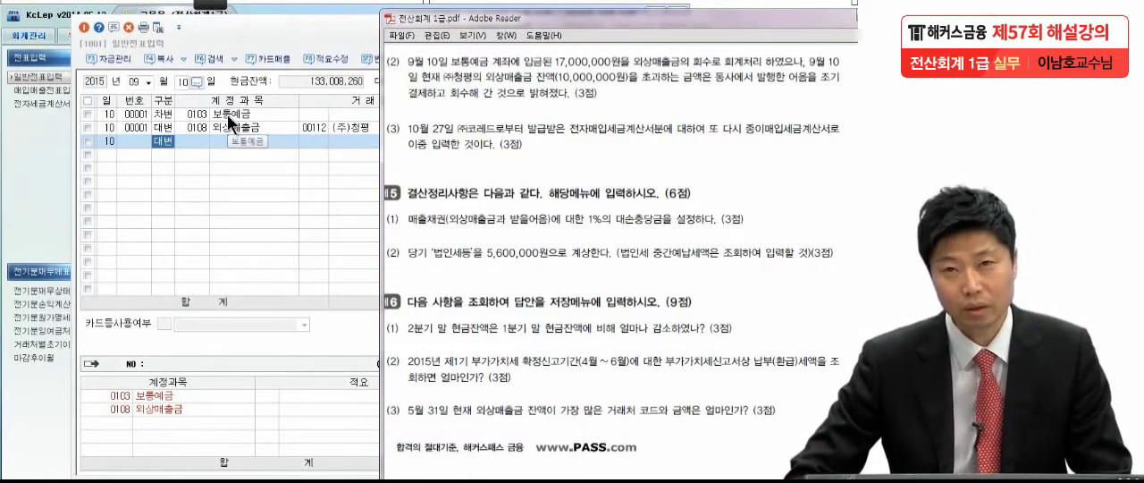
click(197, 150)
text(받을)
key(Return)
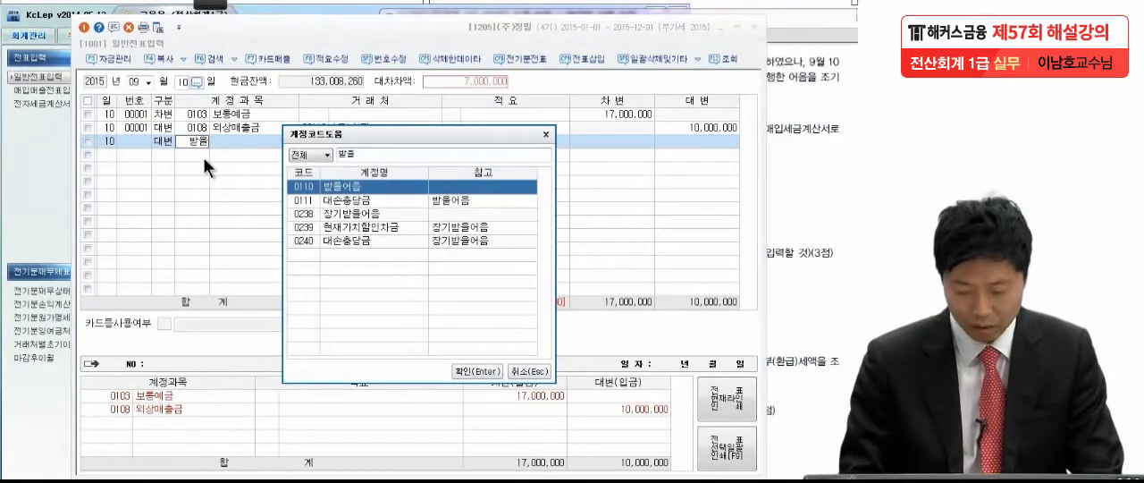
key(Return)
text(112)
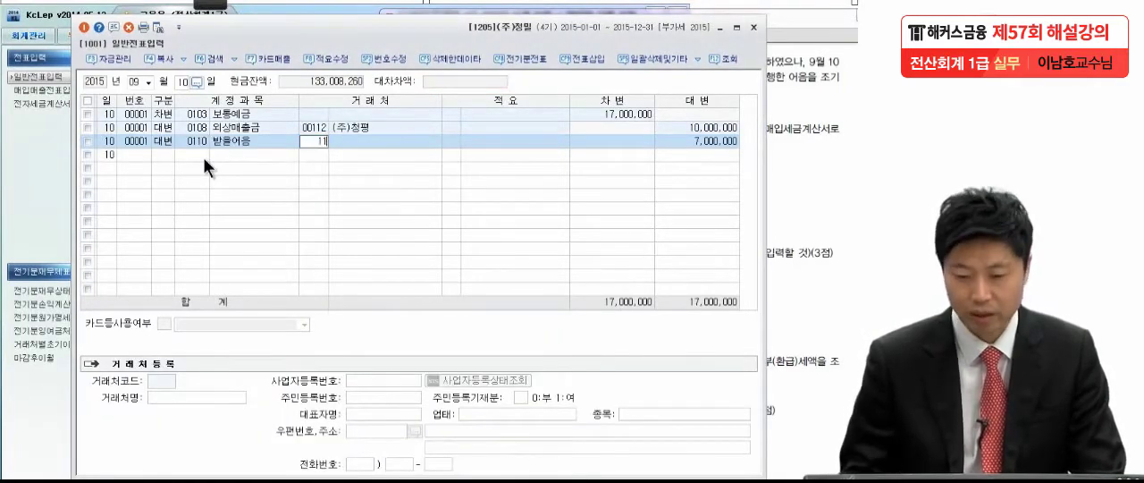
key(Return)
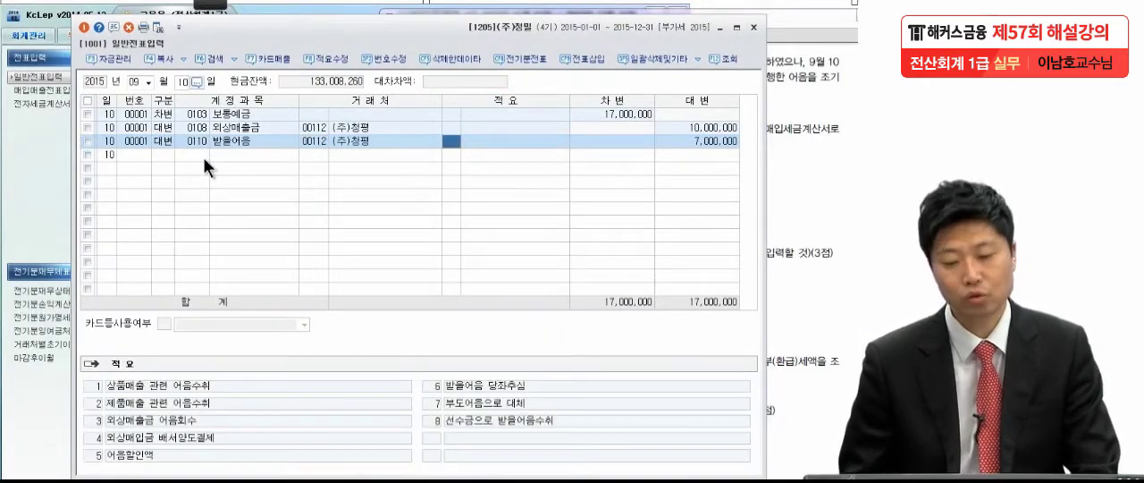
Check the third correction item in the exam PDF and bring up the October 27 vouchers in 매입매출전표입력
click(805, 103)
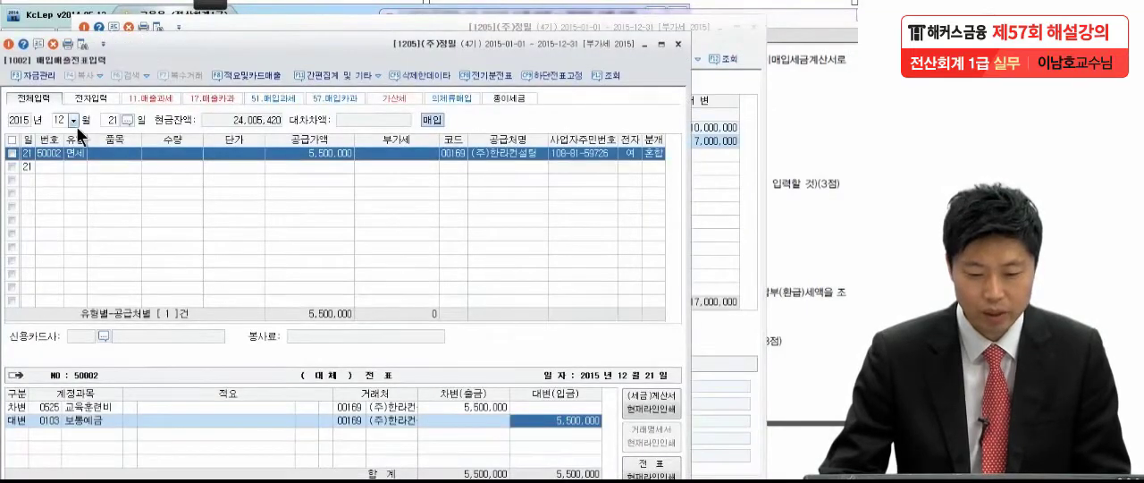
click(74, 121)
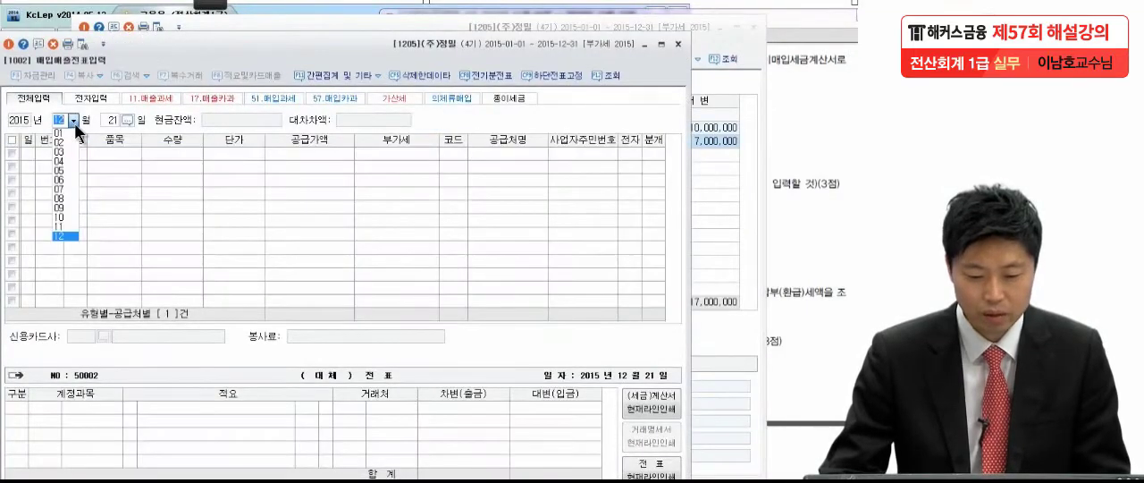
click(72, 213)
text(27)
key(Return)
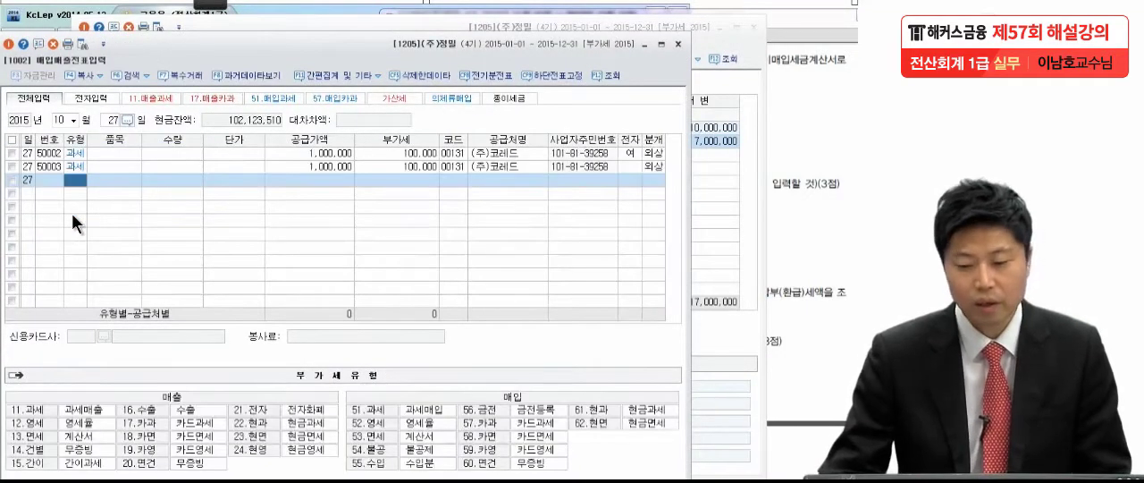
Compare the two (주)코레드 purchase vouchers of October 27 and delete the duplicate non-electronic one, number 50003
click(603, 152)
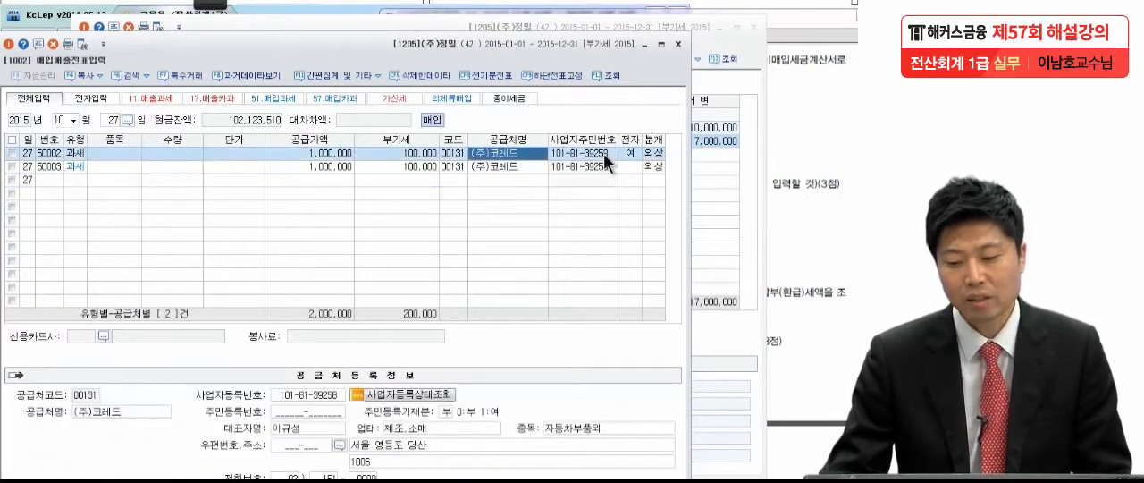
click(68, 153)
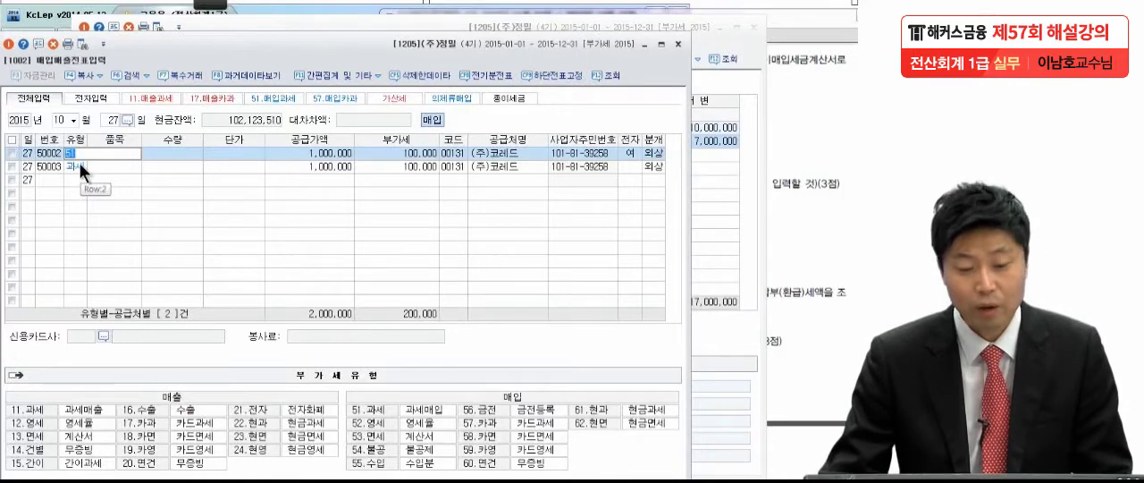
click(630, 153)
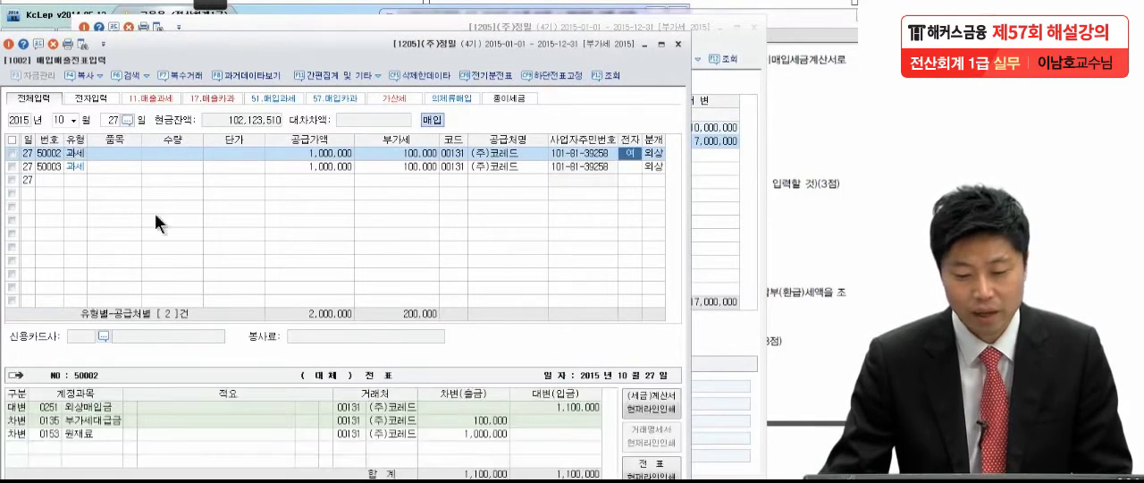
click(70, 165)
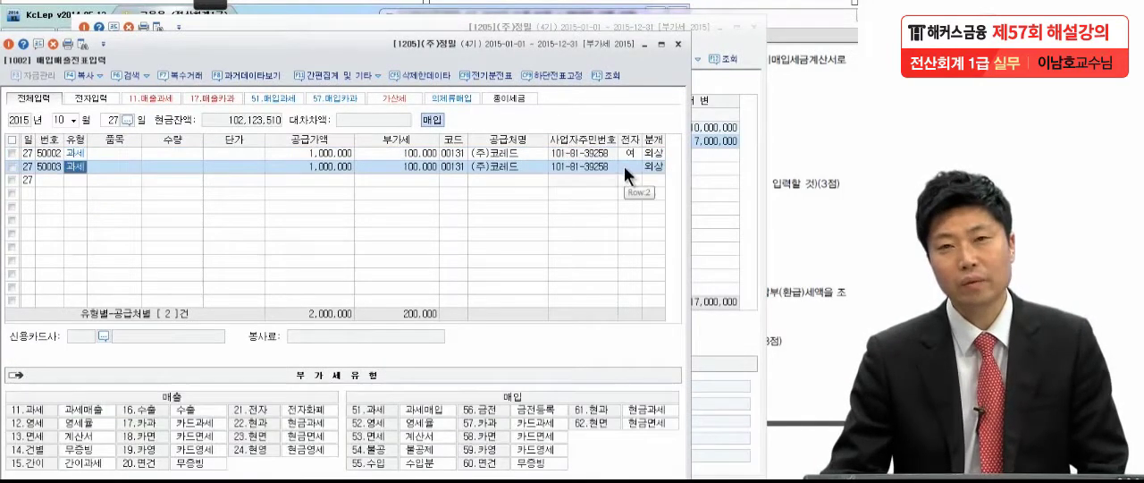
click(12, 167)
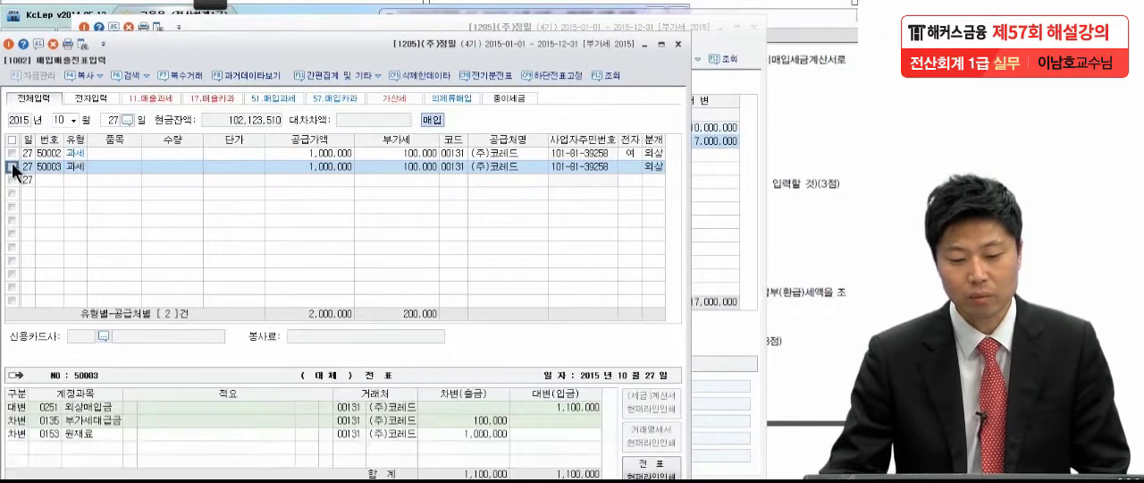
click(56, 43)
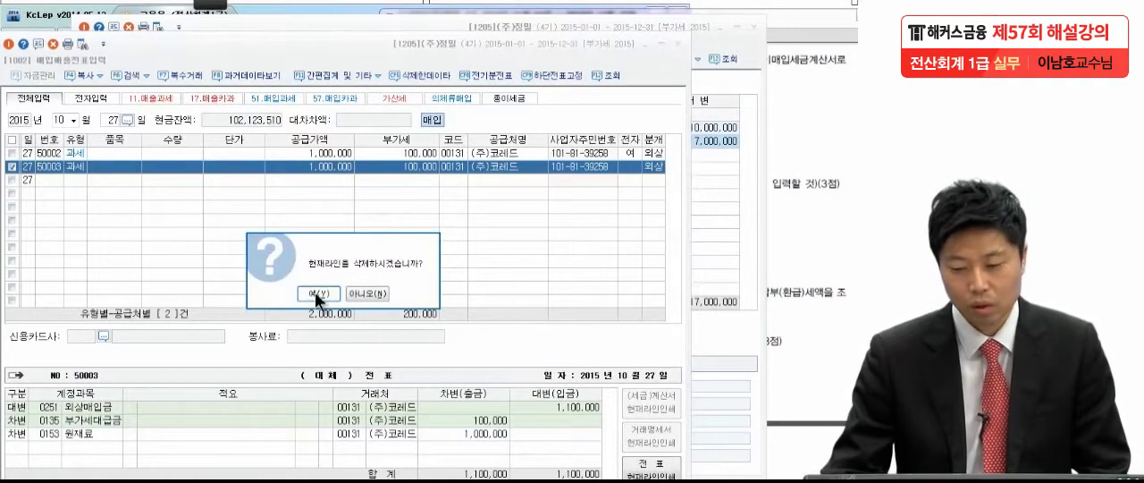
click(316, 288)
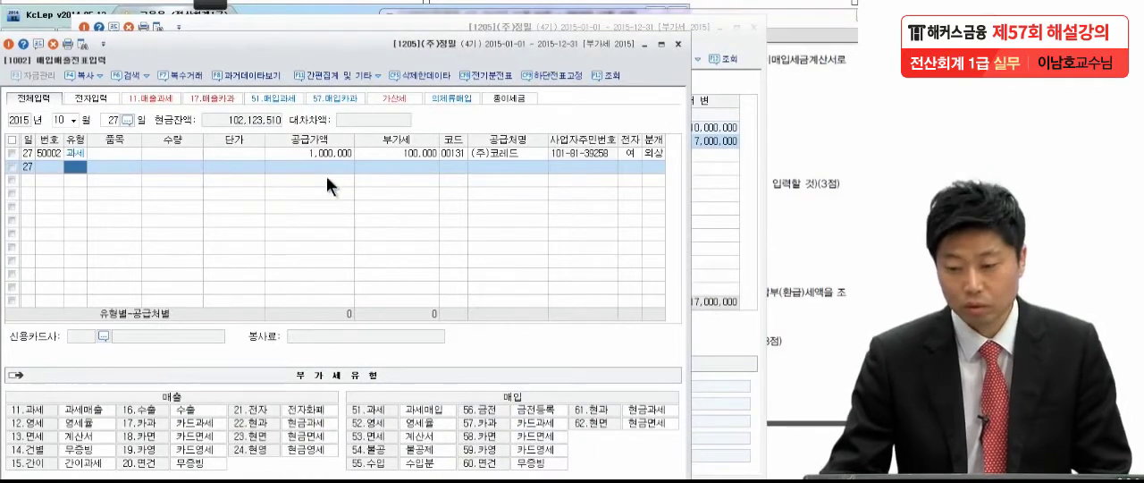
Read problem 5's closing adjustment items in the exam PDF and close the open voucher entry windows
click(801, 199)
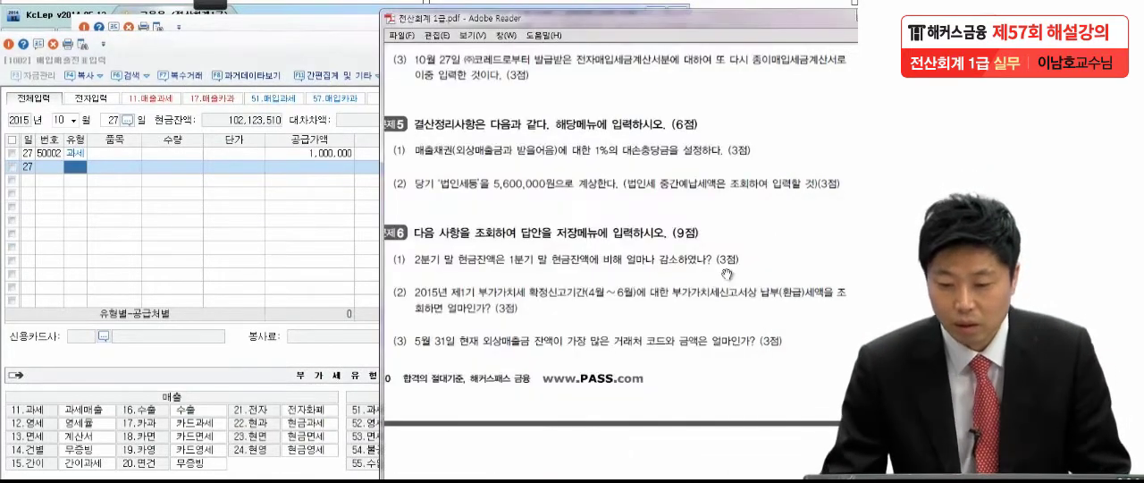
drag(726, 274, 722, 217)
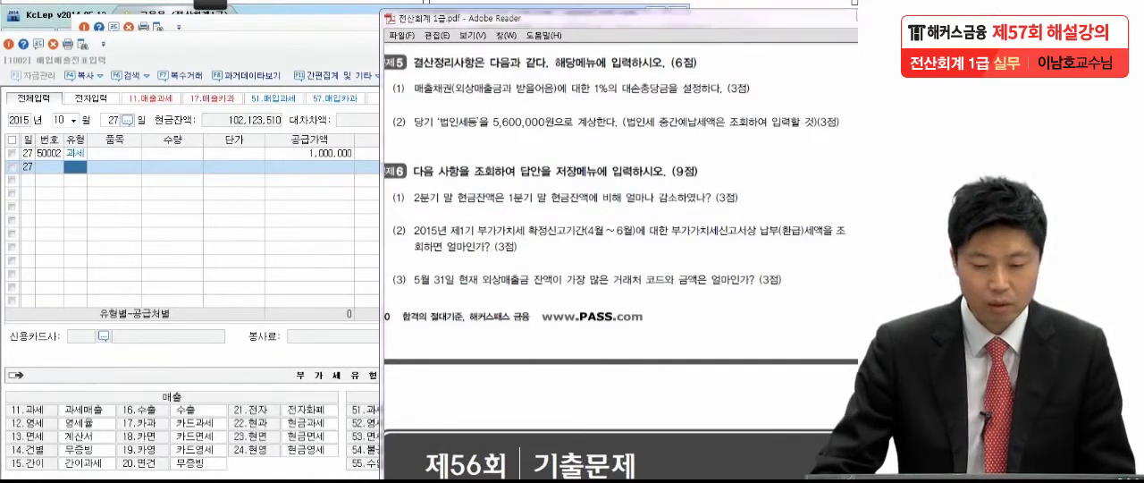
key(alt+Tab)
key(alt+Tab)
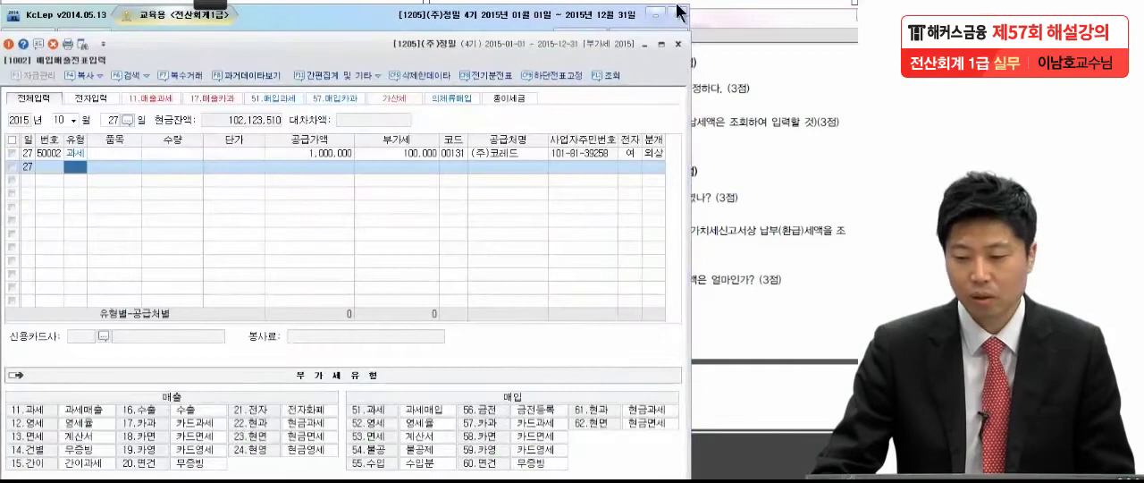
click(682, 43)
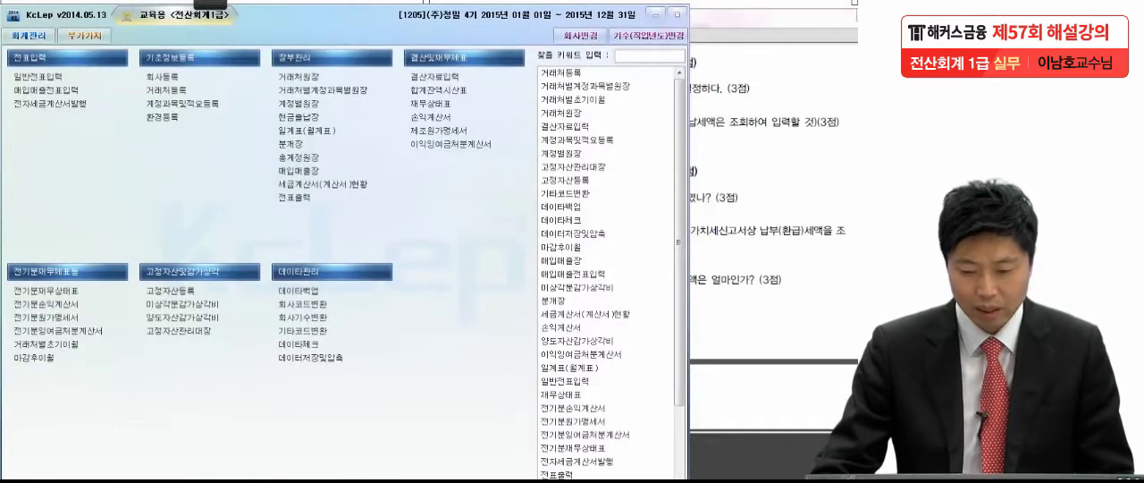
key(alt+Tab)
click(750, 29)
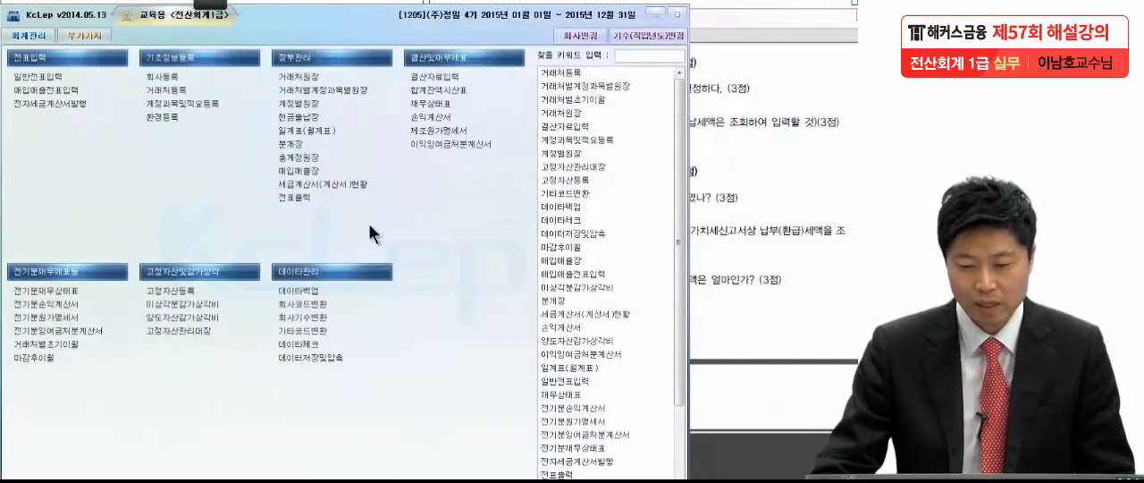
Open 결산자료입력 and load the closing data for January to December 2015
click(458, 78)
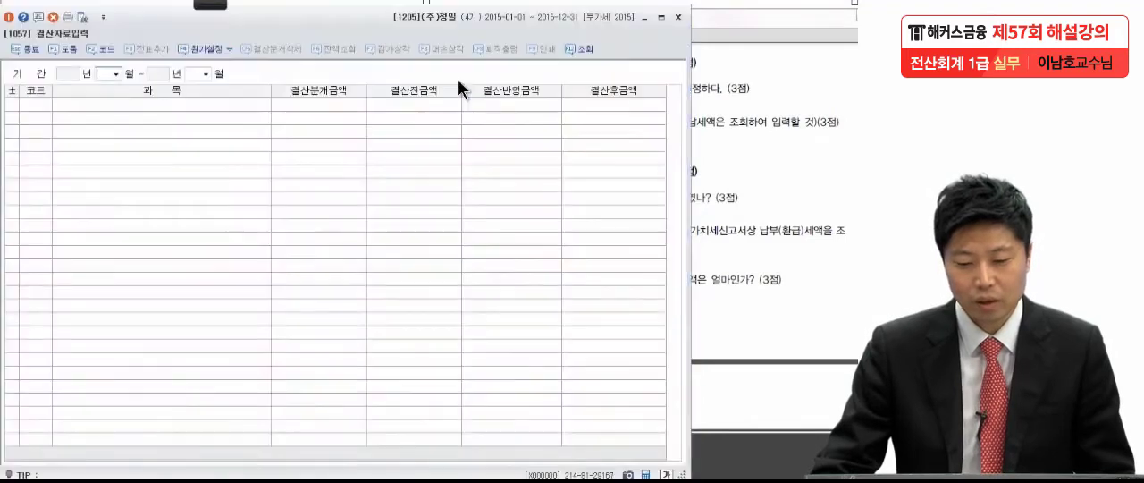
click(116, 73)
click(116, 87)
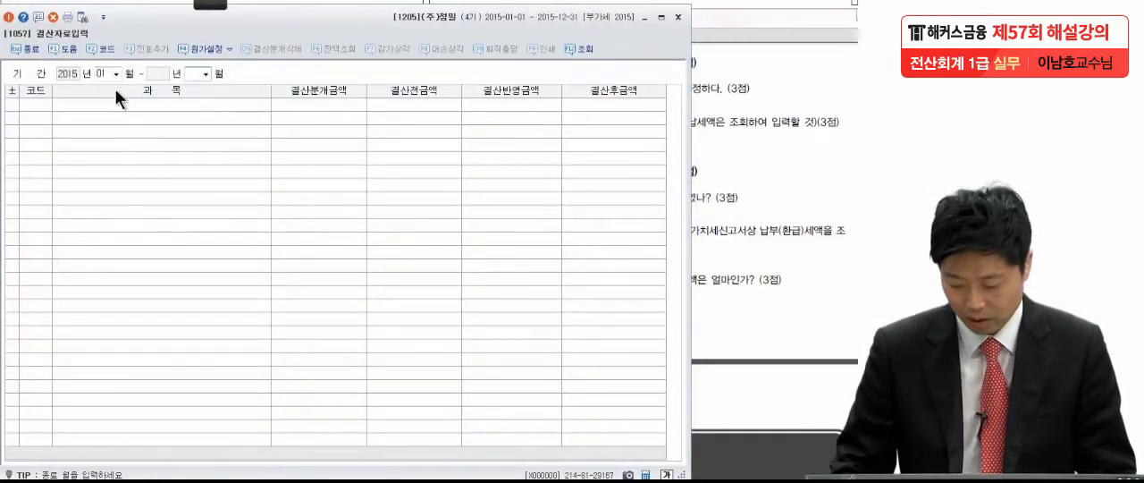
text(12)
click(225, 209)
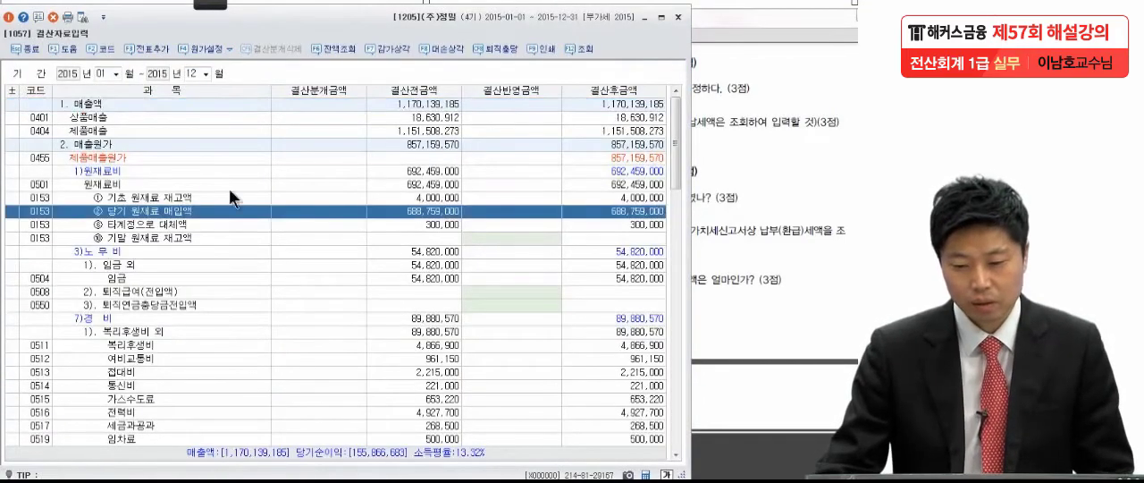
In 대손상각 at a 1.00% rate, clear the additional amounts for 단기대여금 and 미수금 and apply the rest to the closing data
click(435, 48)
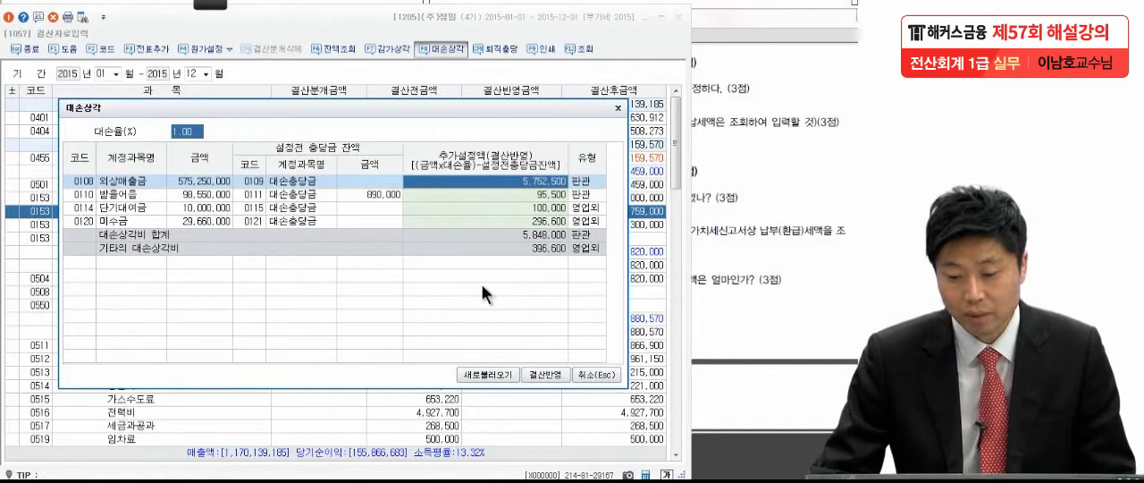
click(715, 175)
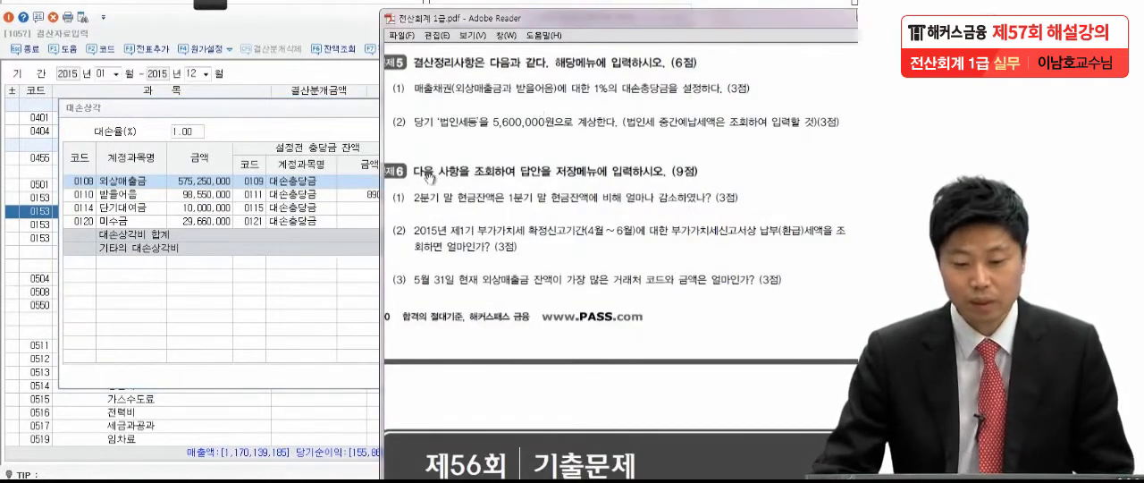
click(277, 211)
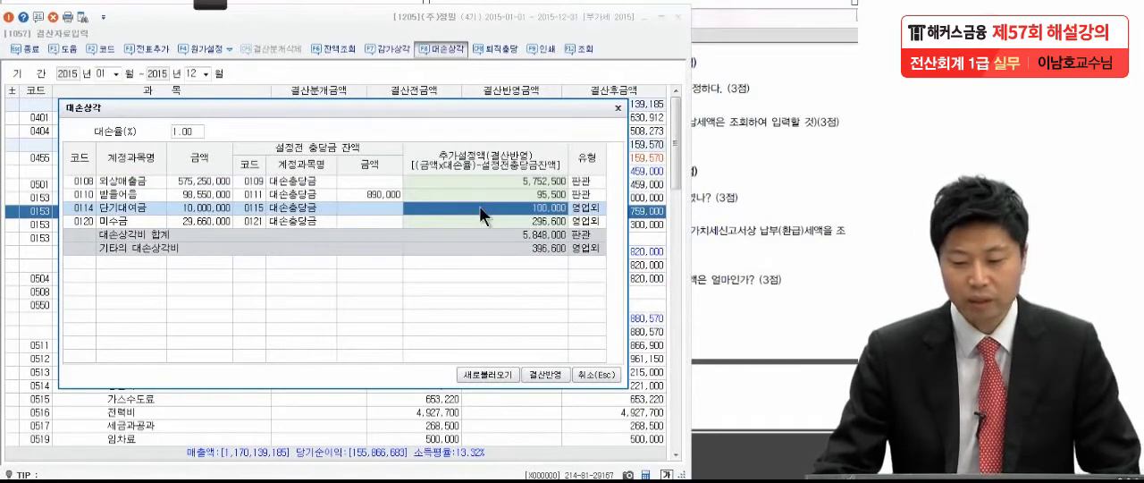
key(space)
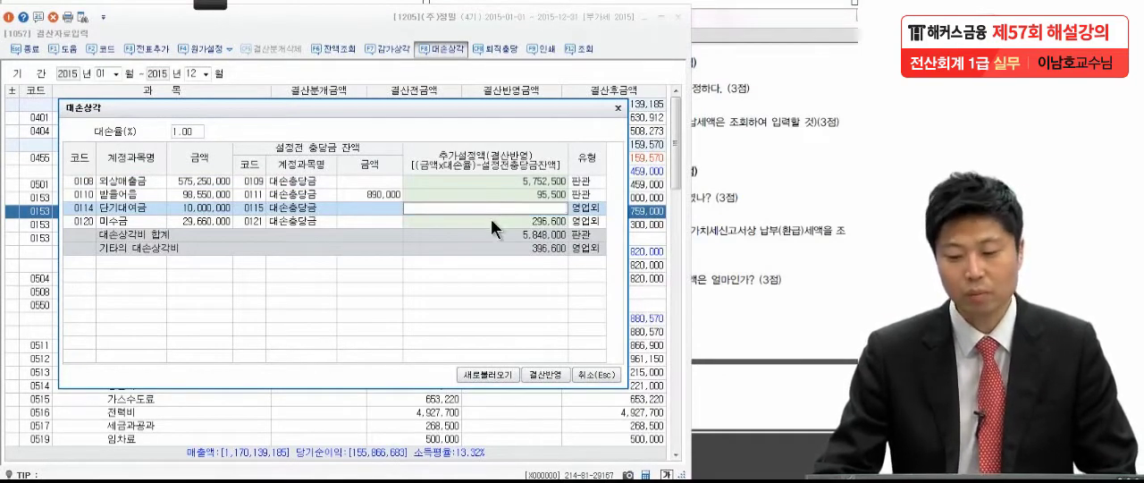
click(491, 220)
key(space)
key(Return)
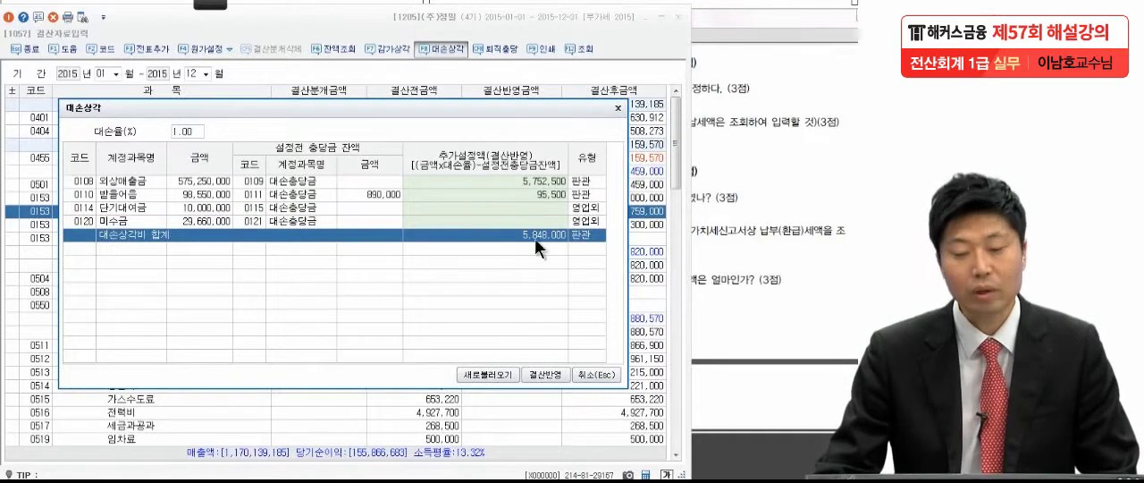
click(535, 369)
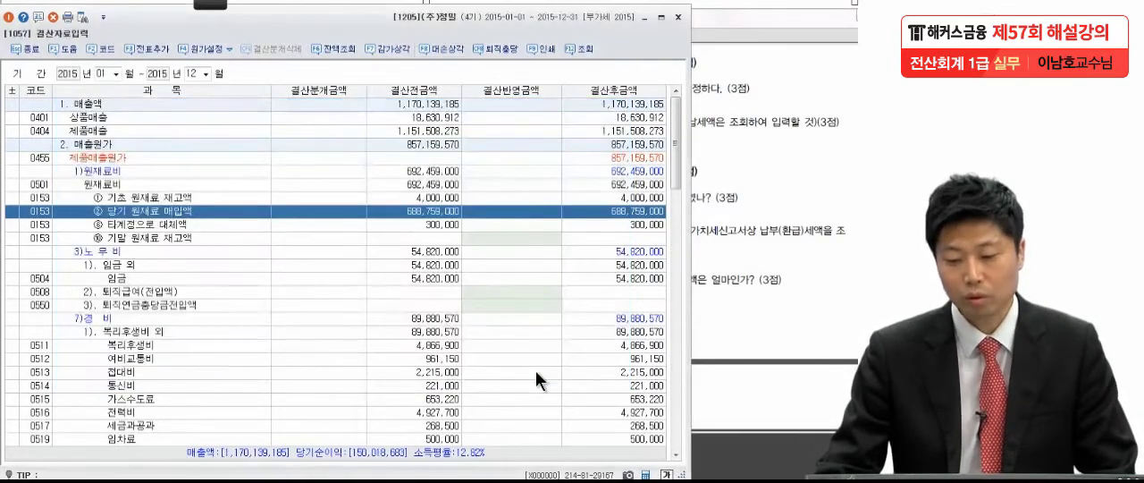
Review the 대손상각 amounts applied to 외상매출금 and 받을어음 in the closing data, and check problem 5 in the exam PDF
click(544, 223)
scroll(506, 286, down, 6)
scroll(506, 286, down, 10)
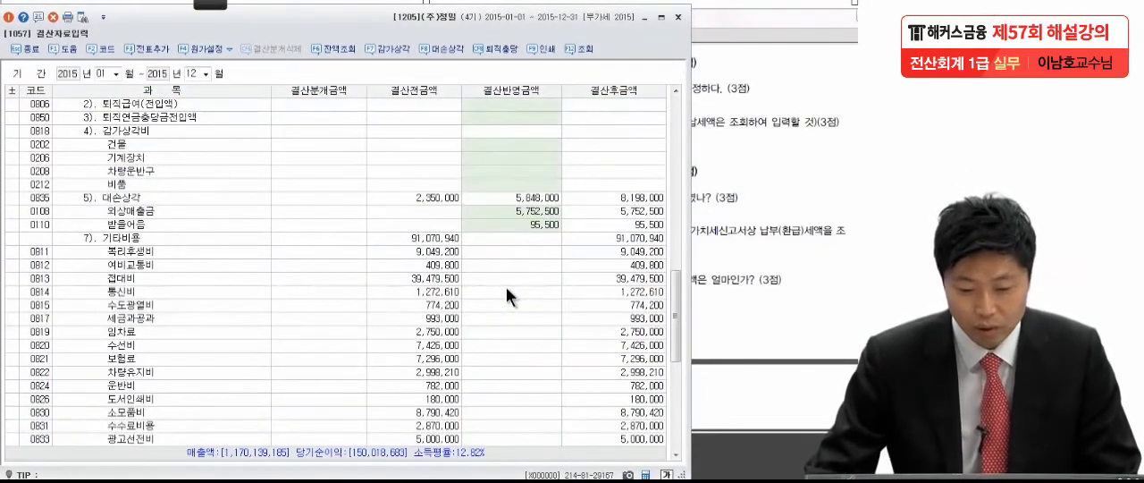
scroll(243, 216, down, 5)
scroll(243, 216, up, 7)
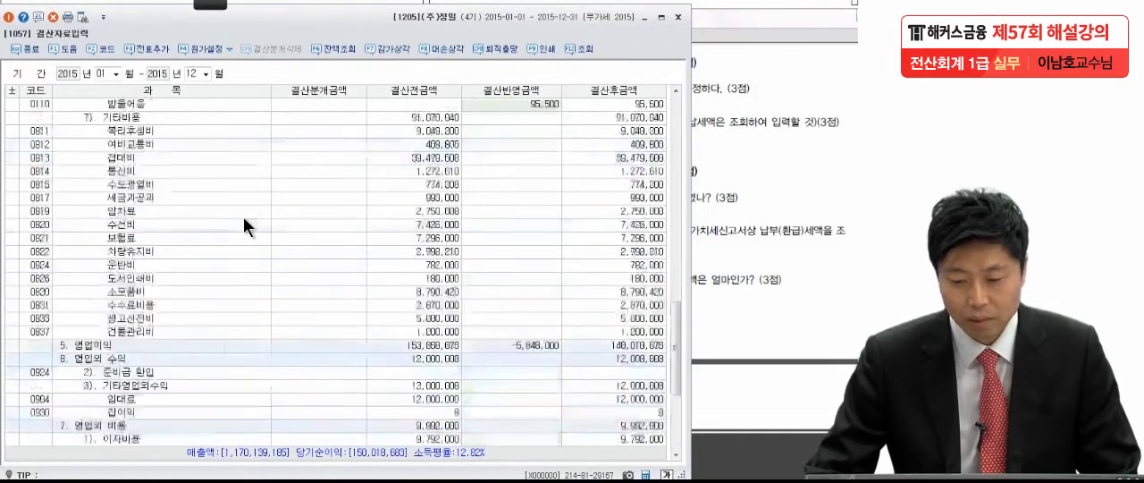
click(543, 295)
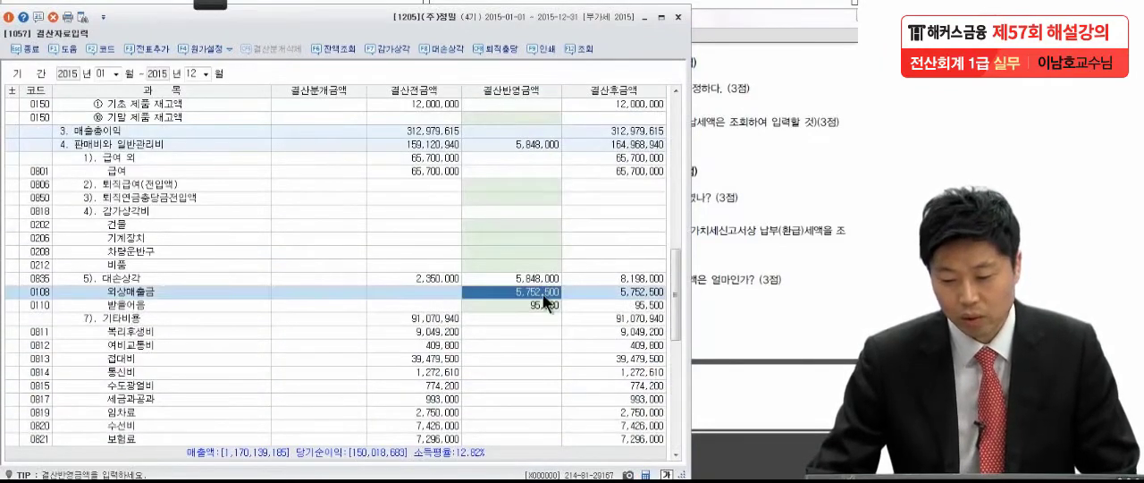
click(544, 306)
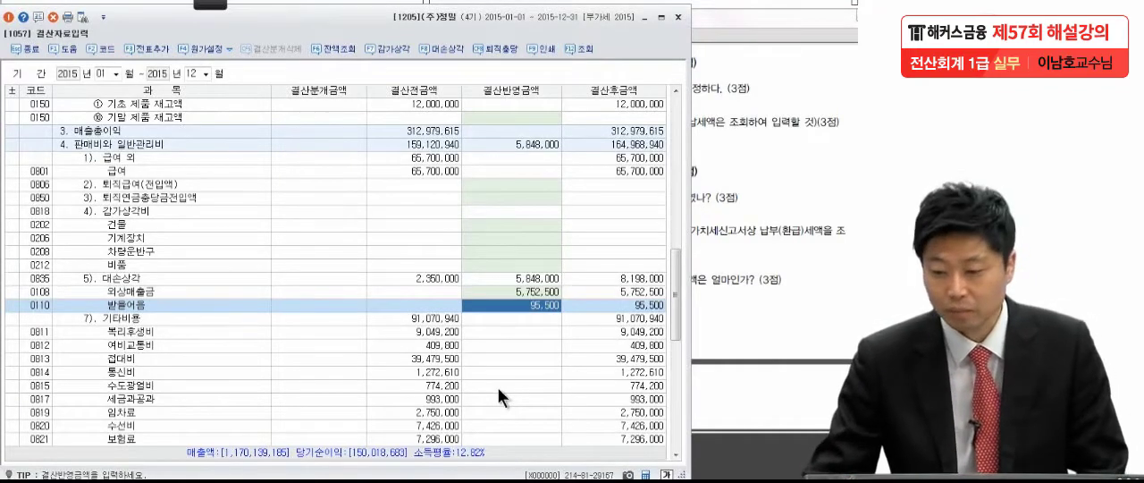
click(776, 178)
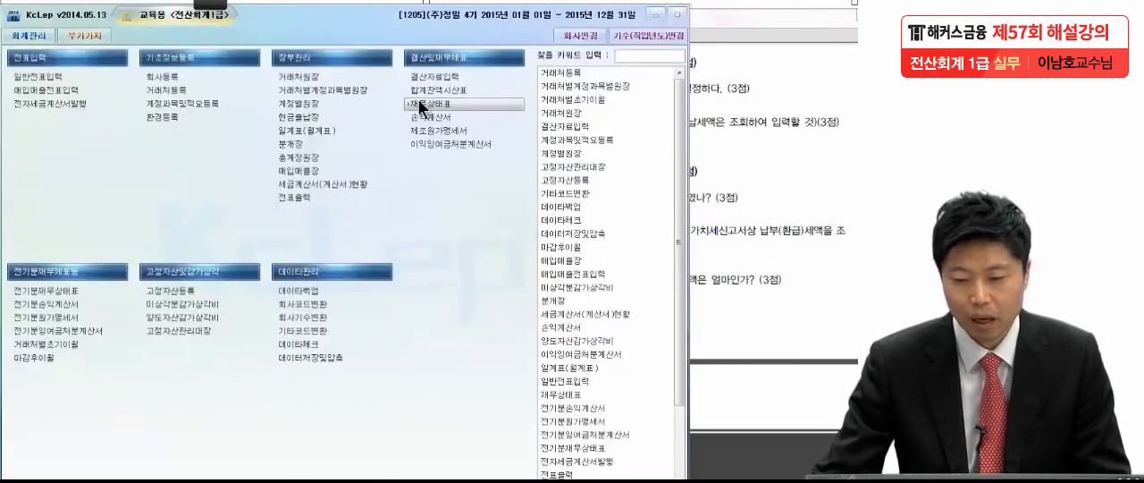
Open 합계잔액시산표 and load the balances as of December 31, 2015
click(427, 90)
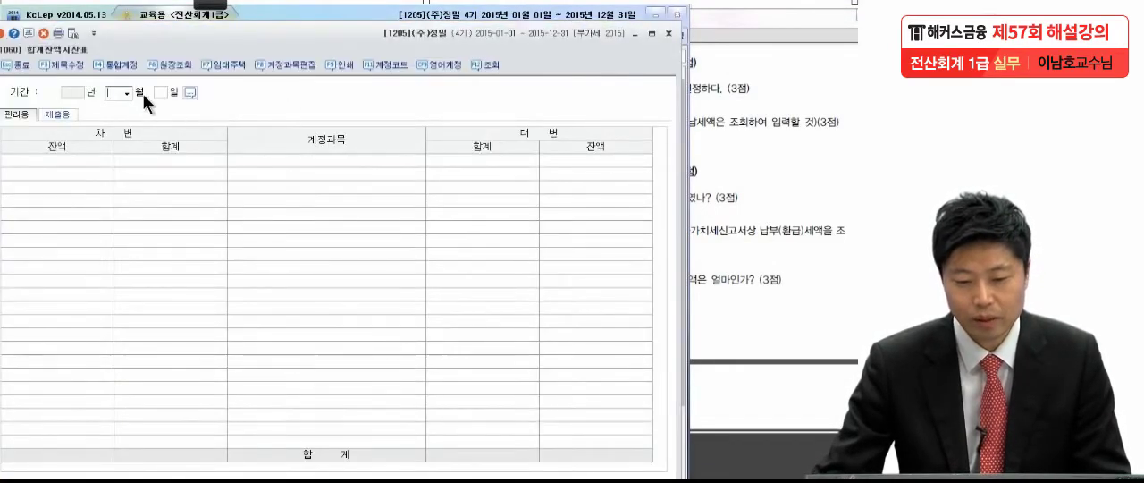
click(124, 93)
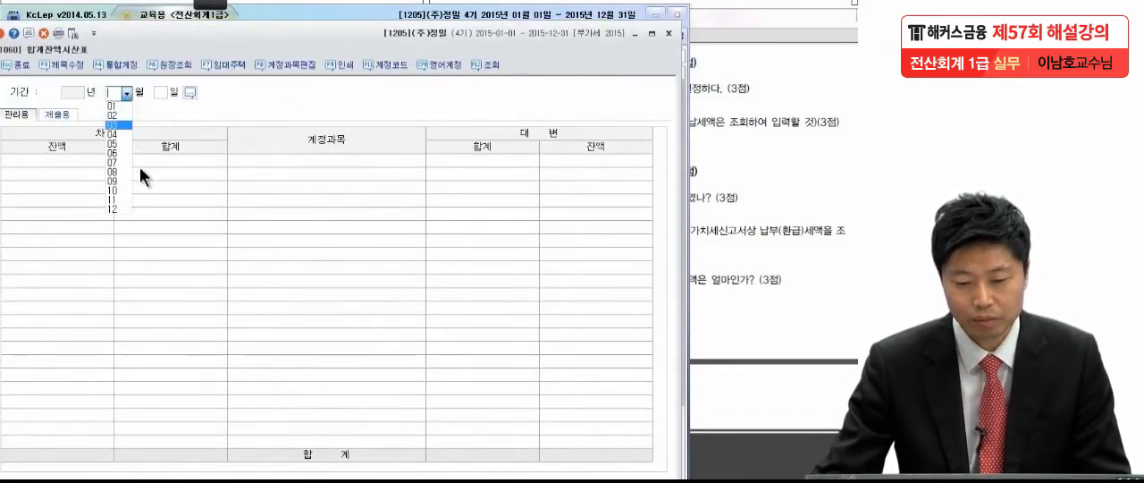
click(119, 212)
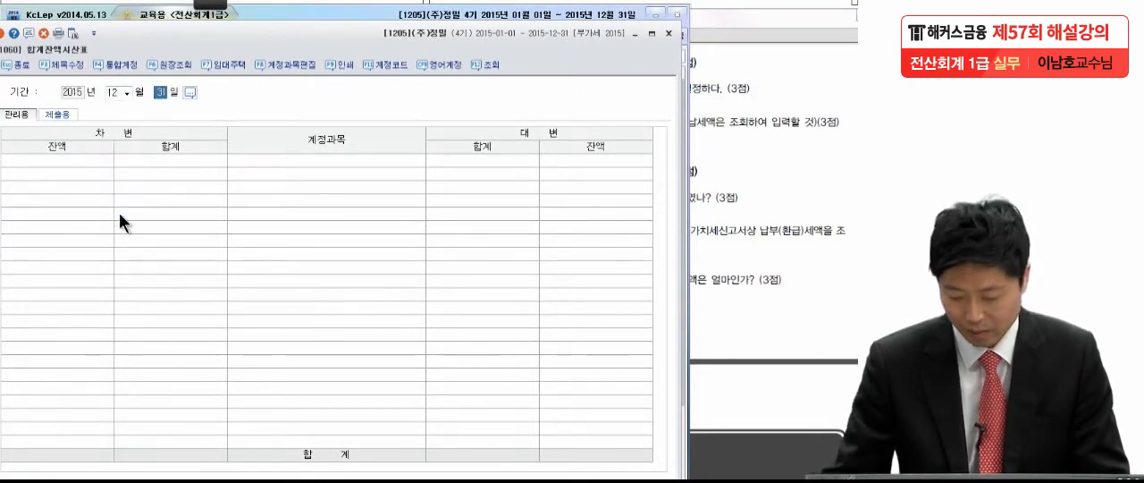
key(Return)
click(150, 267)
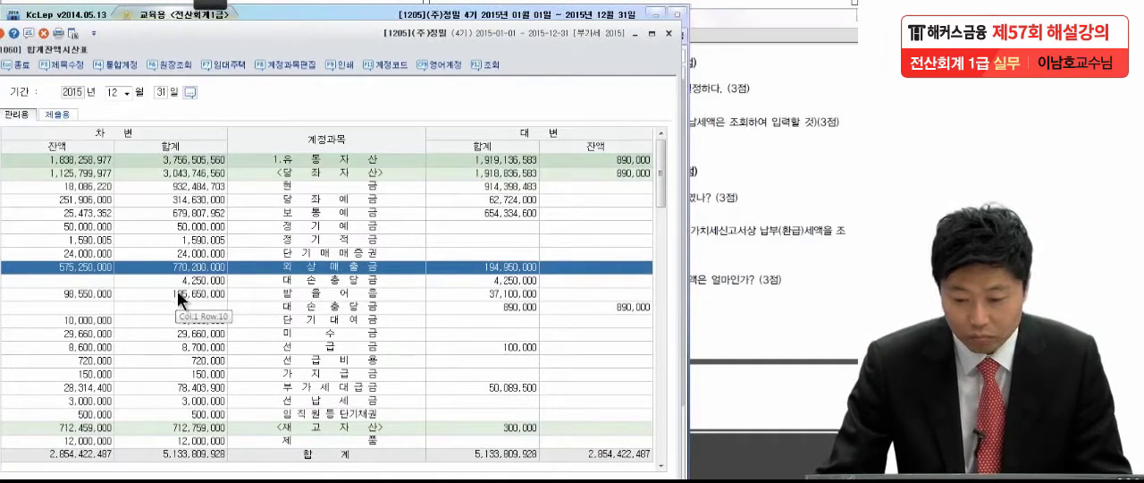
Look through the trial balance and the exam item on 법인세등 to locate the 선납세금 account
scroll(178, 290, down, 1)
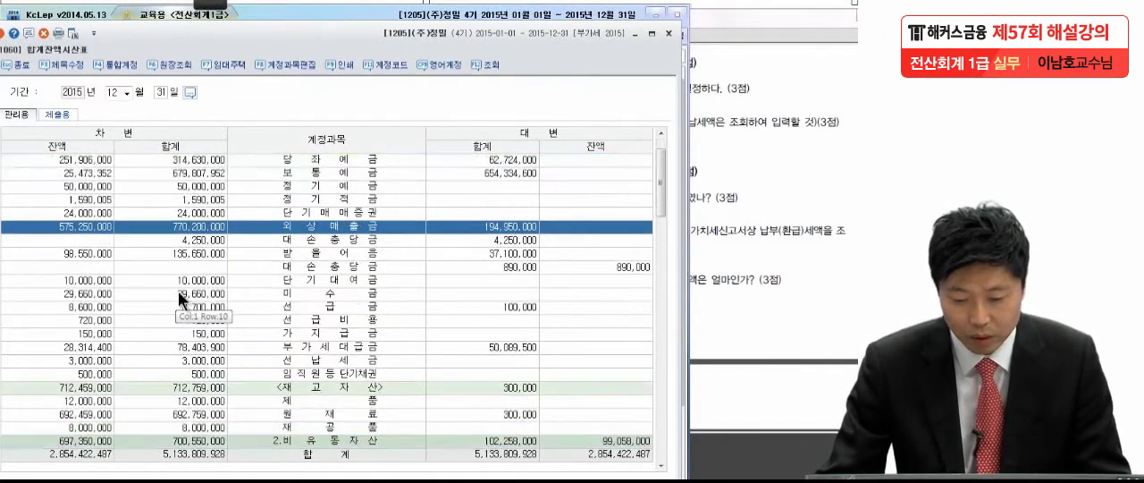
click(325, 320)
click(466, 349)
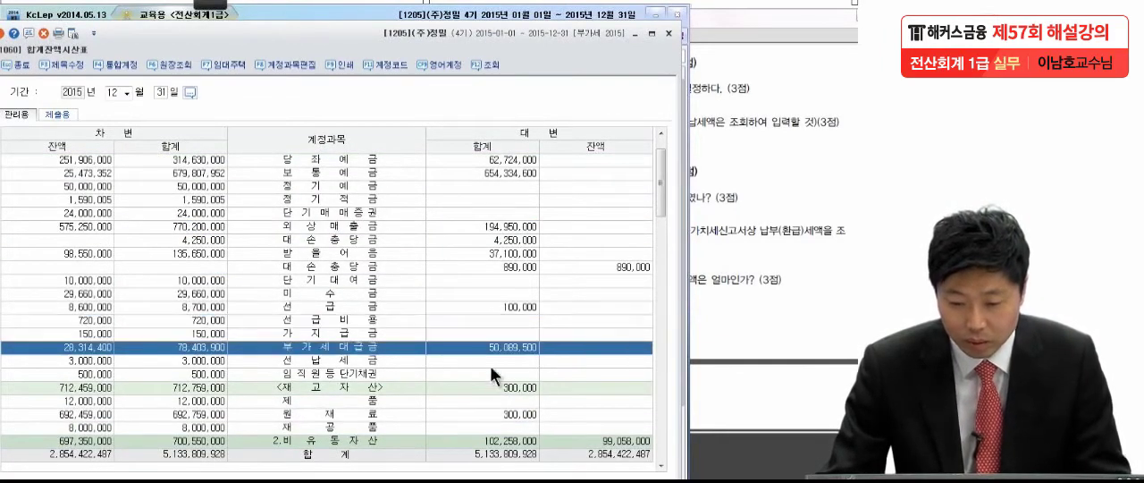
drag(666, 190, 663, 420)
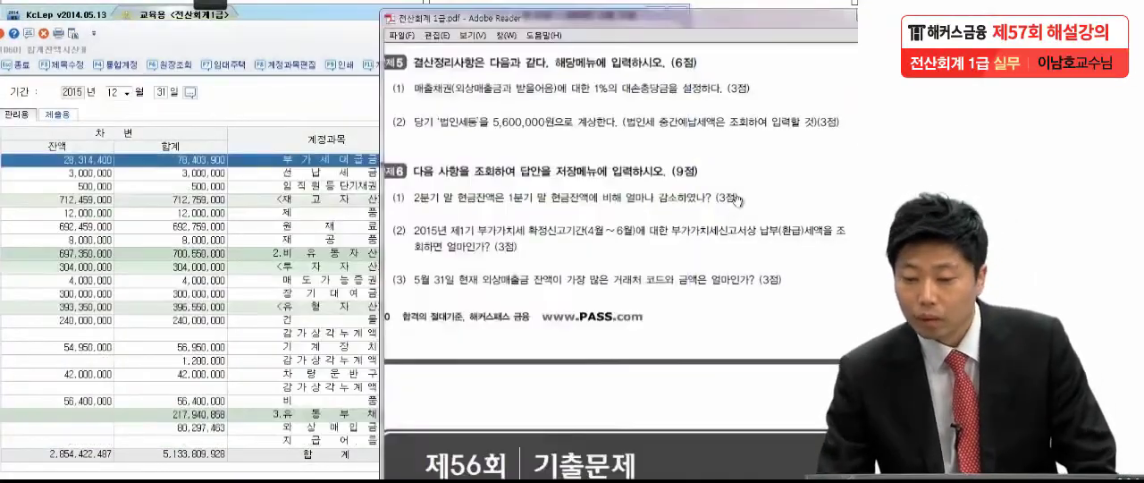
scroll(274, 293, down, 2)
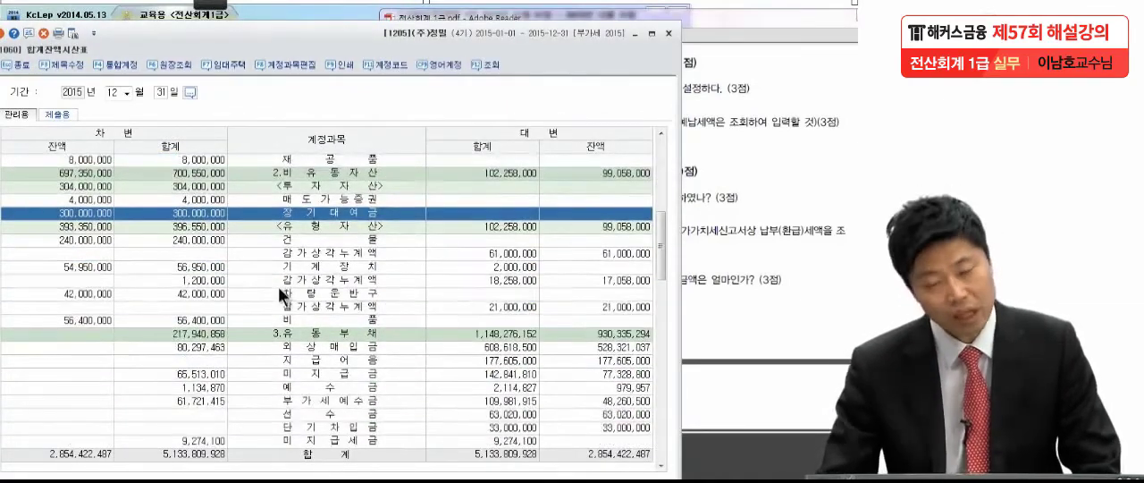
scroll(277, 294, up, 2)
scroll(282, 295, up, 2)
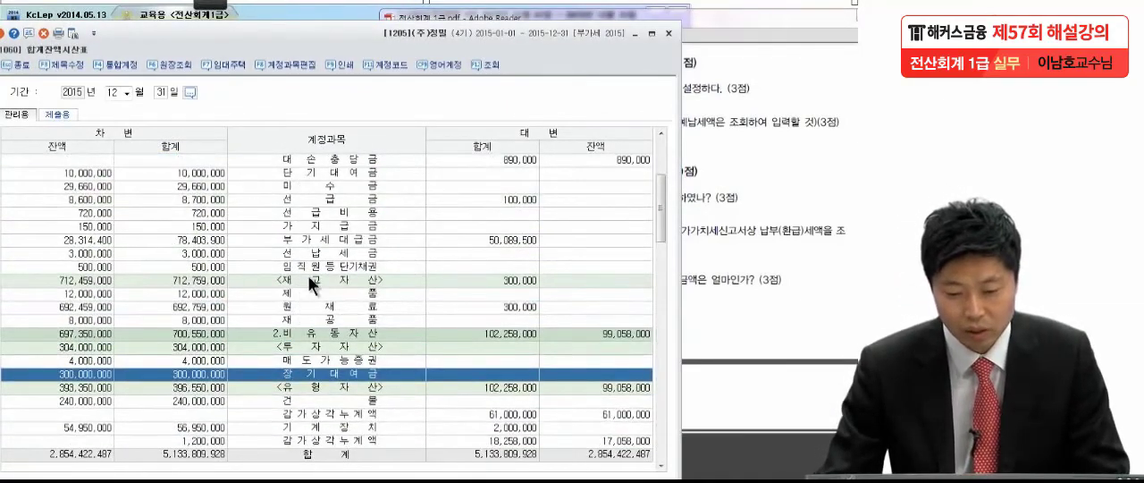
click(282, 254)
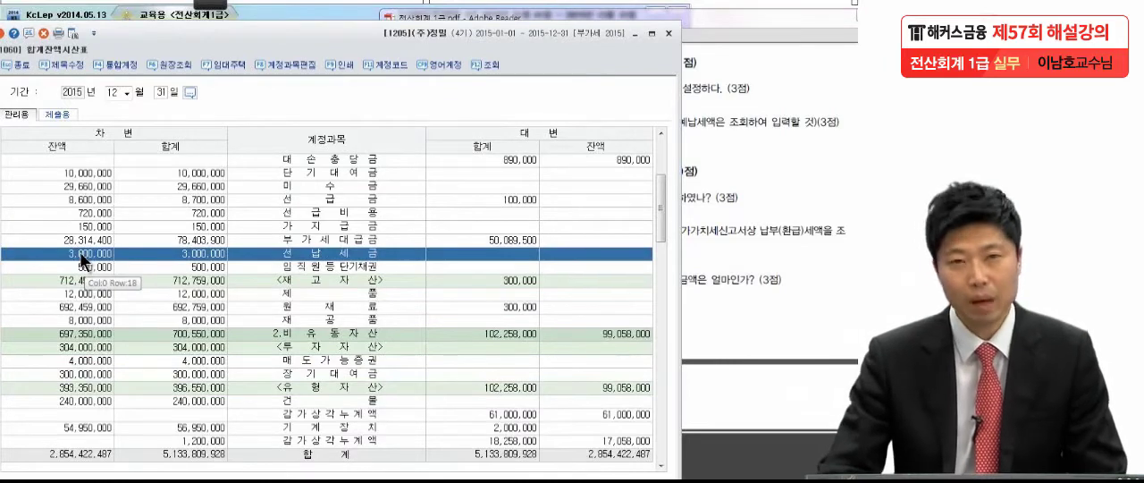
Examine the 선납세금 ledger and its August 1 법인세 중간예납세액 voucher against the exam item, and close the ledger and trial balance
double_click(80, 251)
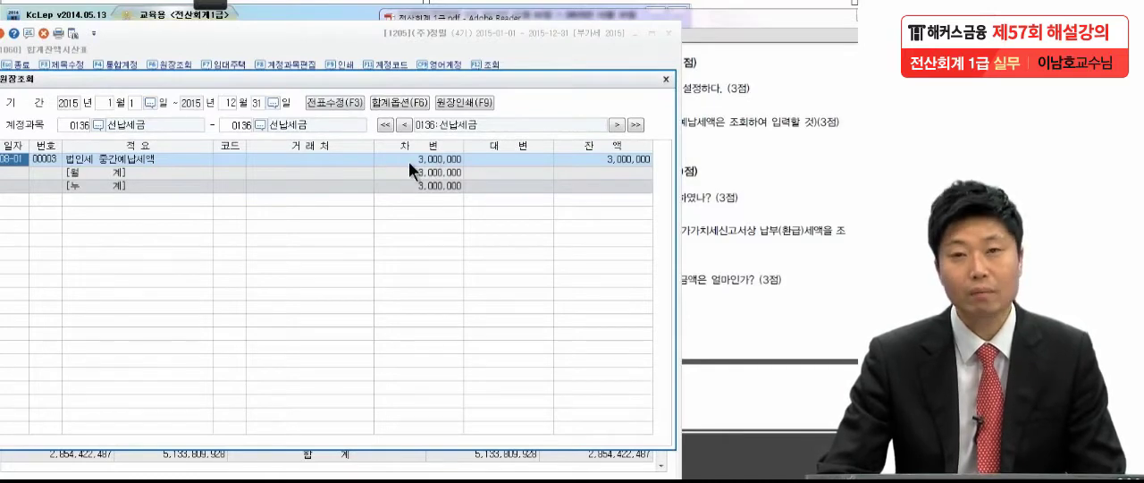
double_click(409, 161)
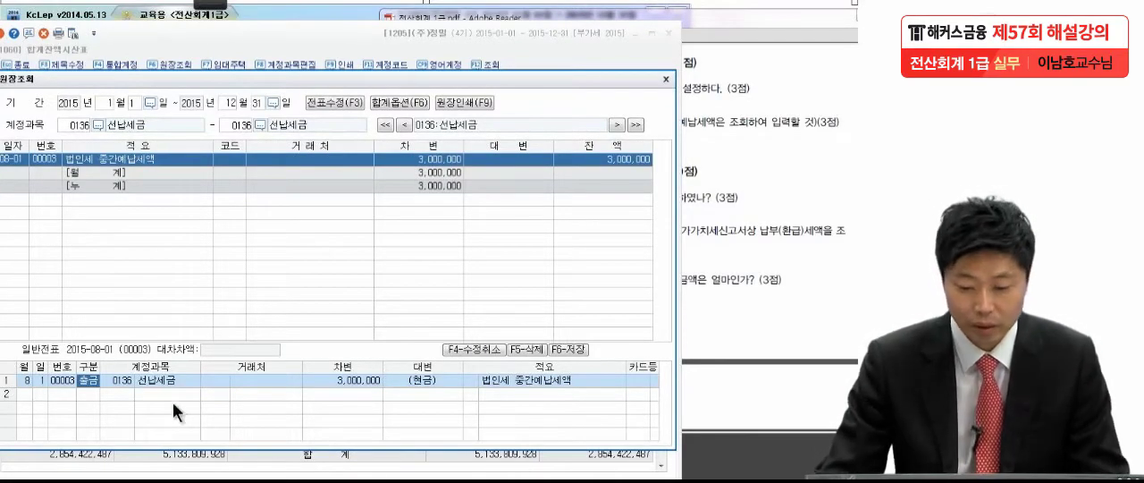
click(364, 380)
click(787, 207)
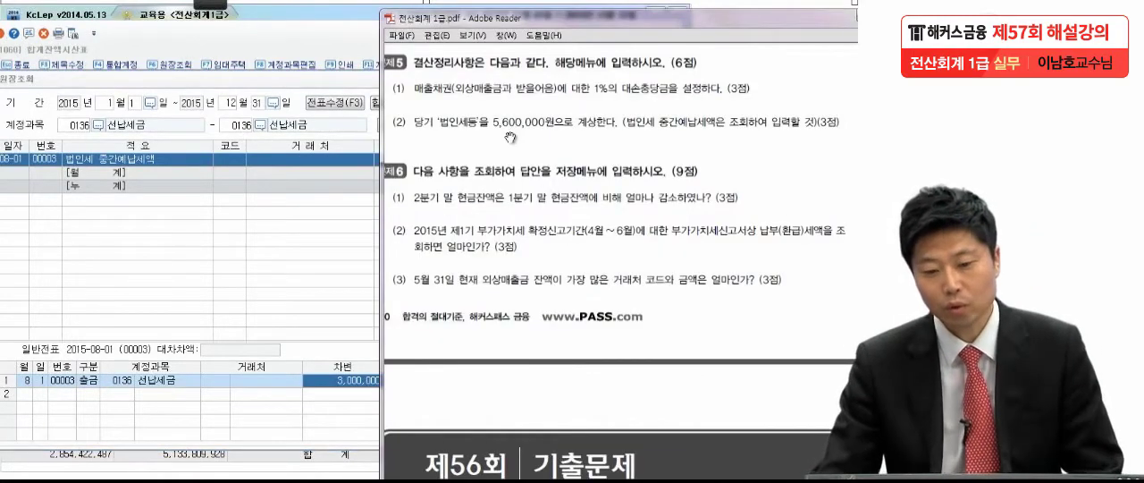
click(308, 88)
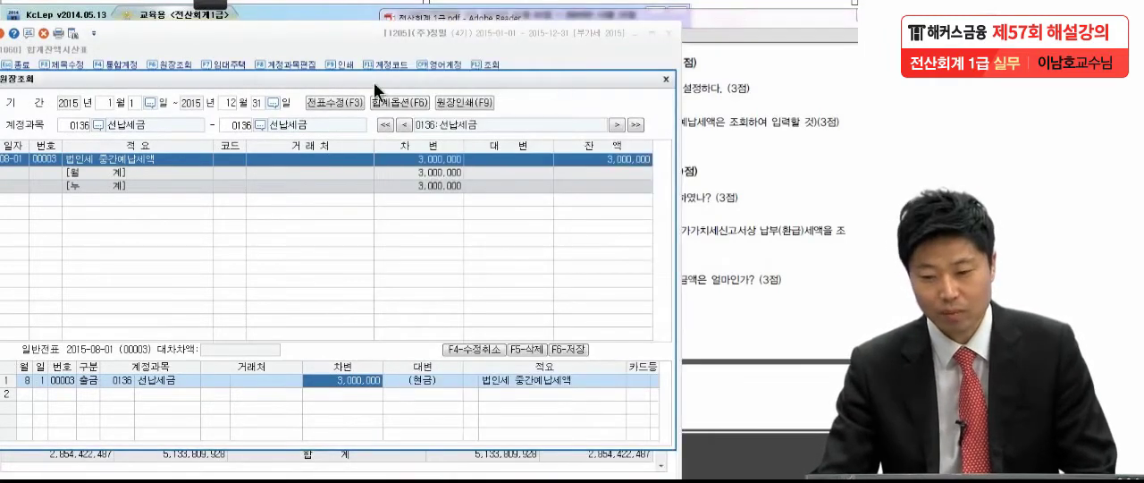
click(668, 80)
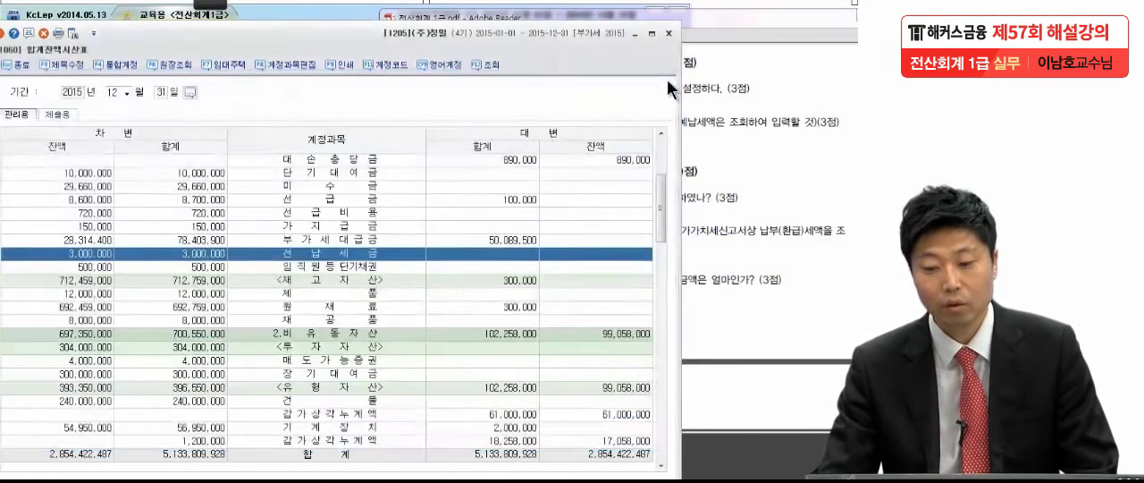
click(668, 34)
click(280, 414)
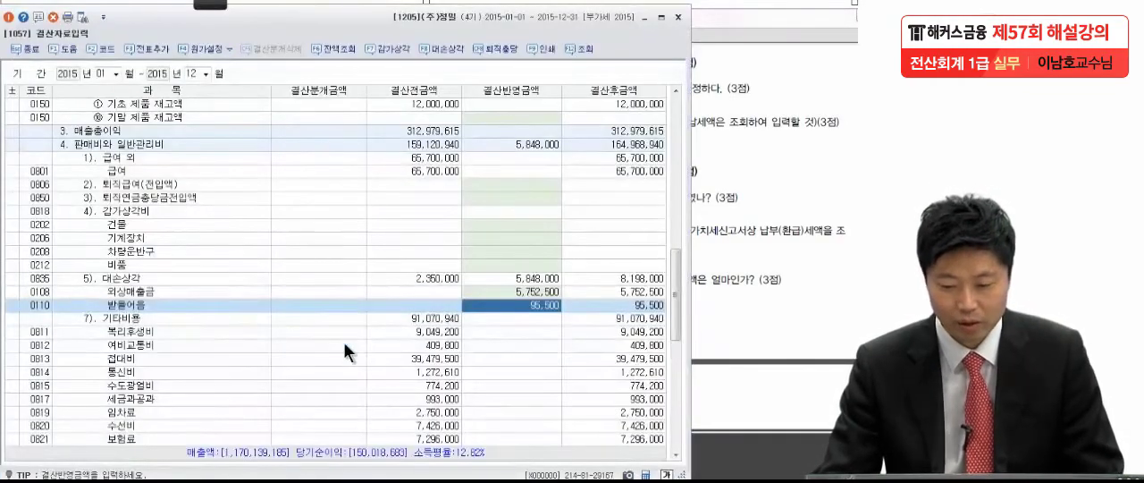
In the 법인세등 section of 결산자료입력, enter 3,000,000 as the 결산반영금액 for 선납세금
click(343, 343)
scroll(343, 343, down, 10)
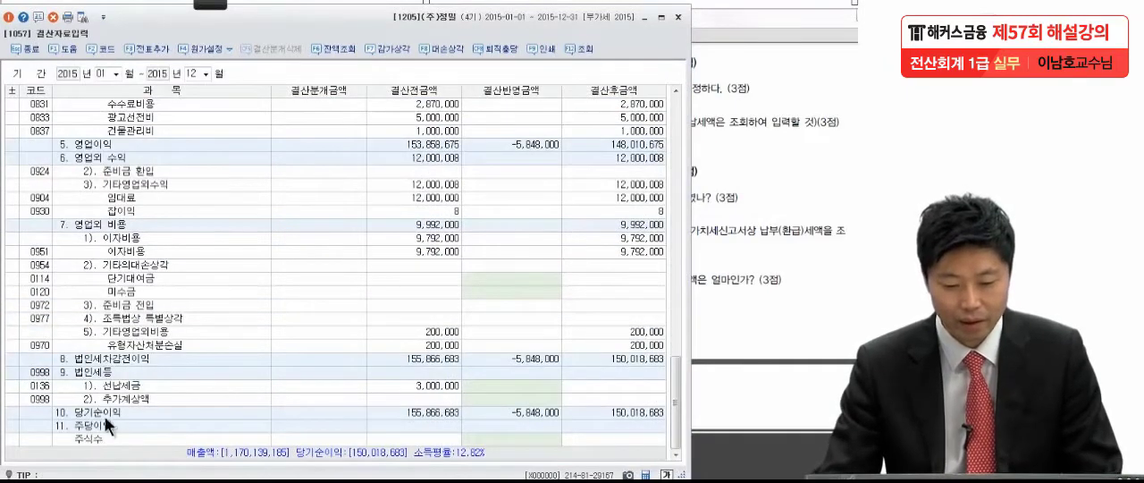
click(465, 385)
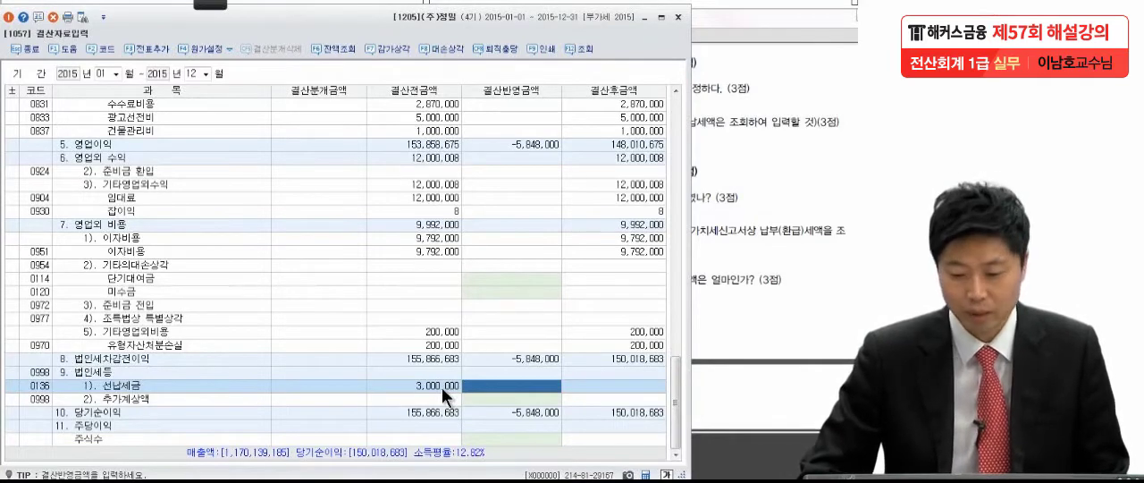
click(482, 386)
text(3000000)
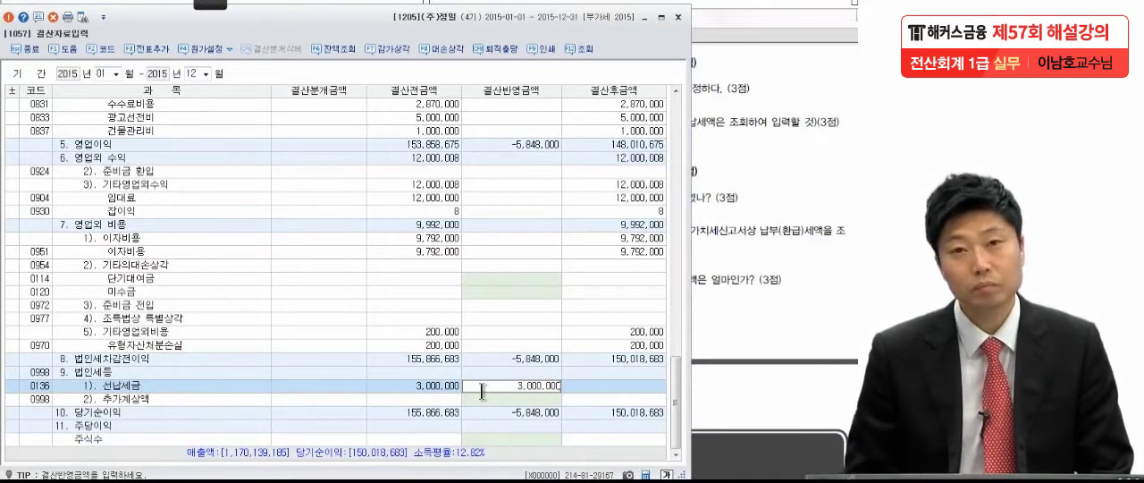
Enter 2,600,000 as the 결산반영금액 for 추가계상액 and check the resulting 법인세등 total
click(485, 399)
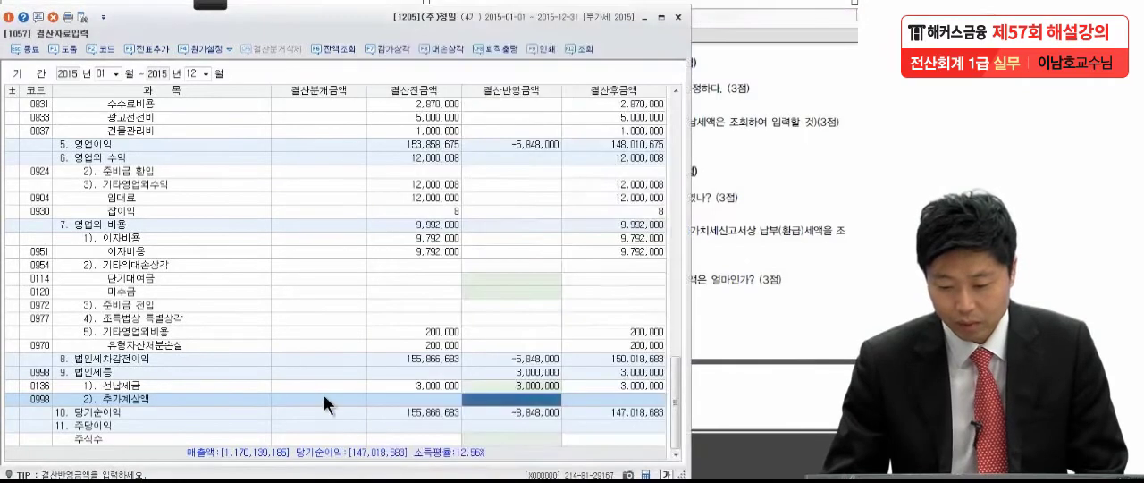
click(499, 399)
text(2600000)
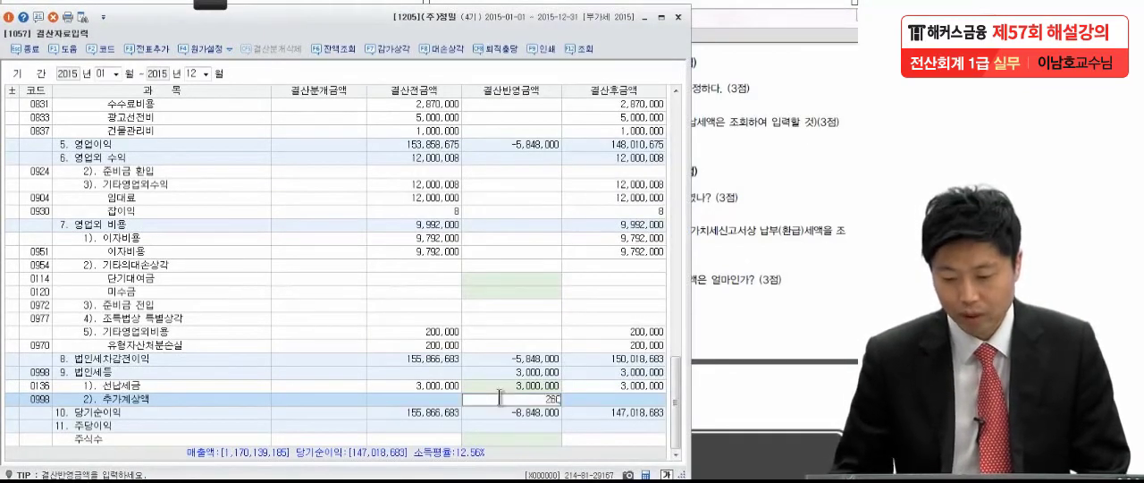
key(Return)
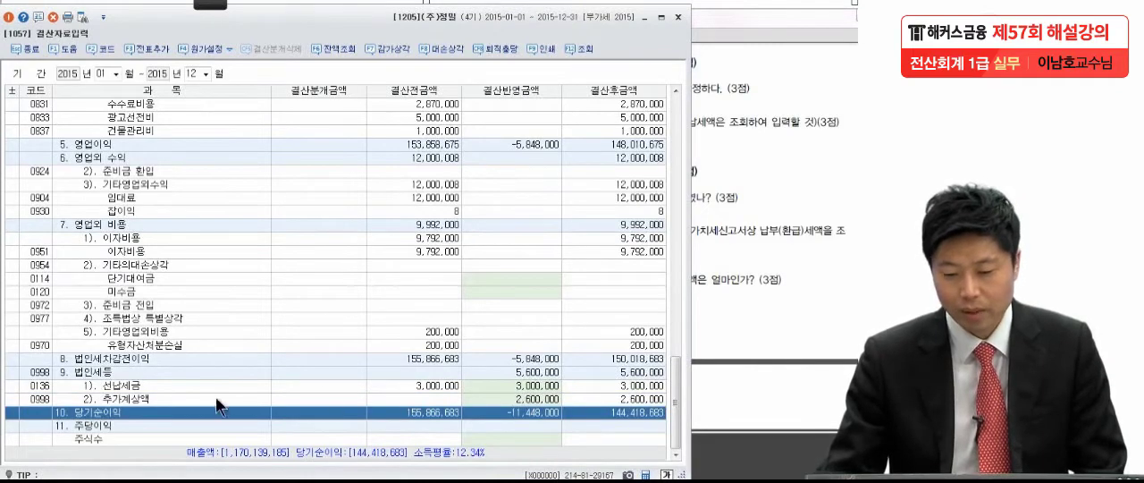
click(603, 370)
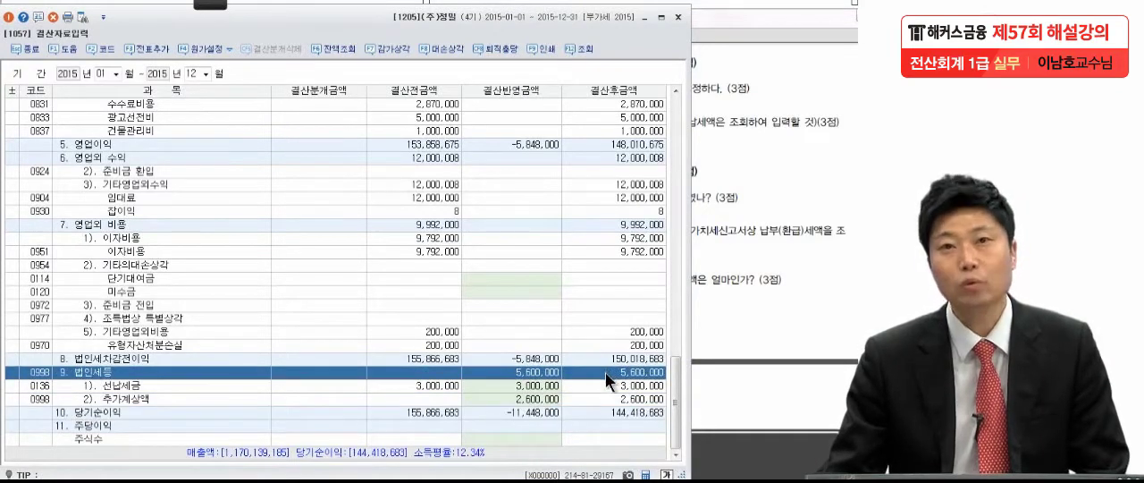
Recheck problem 5 in the exam PDF and add the closing entries to the general vouchers with 전표추가
click(715, 251)
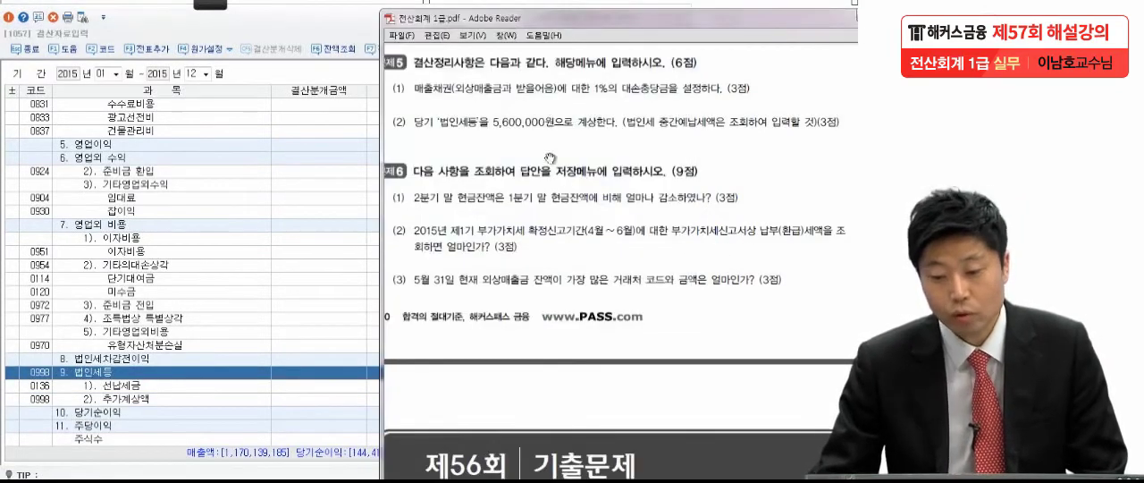
click(170, 134)
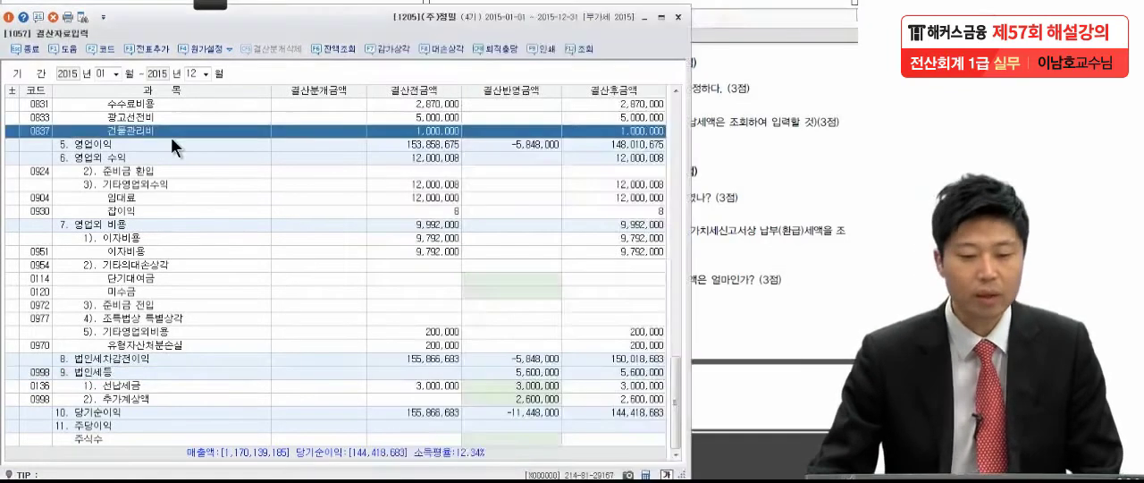
click(148, 46)
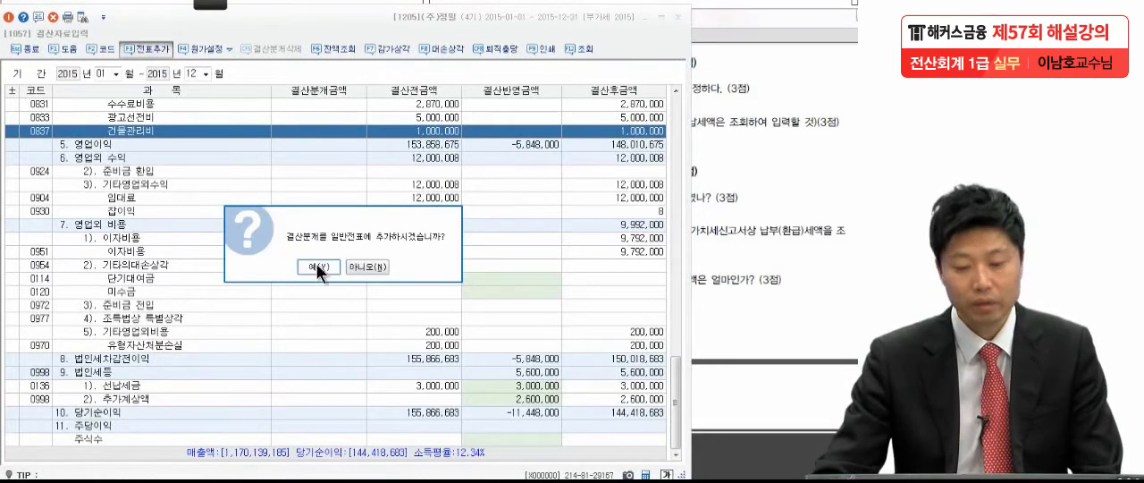
click(315, 262)
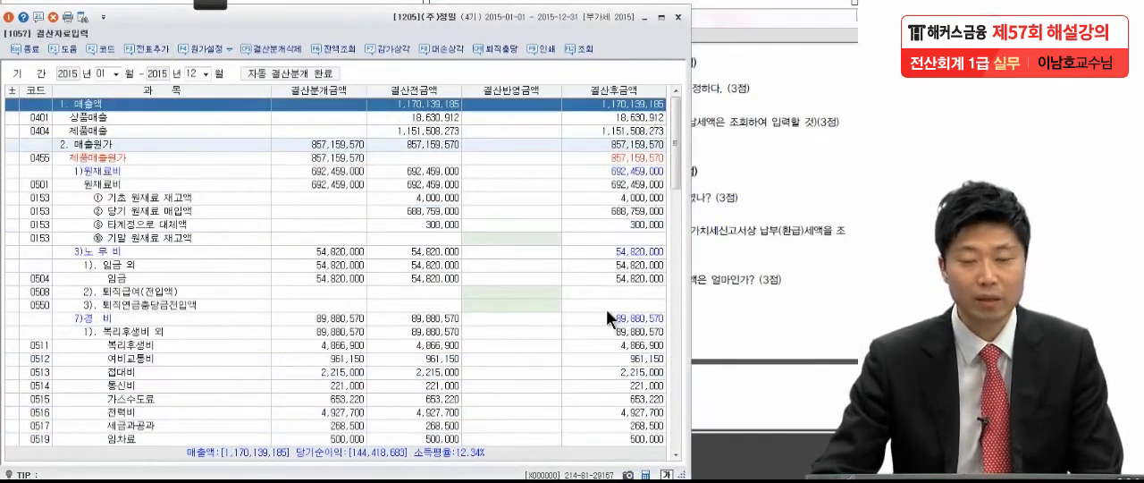
Bring problem 6 of the exam PDF into view and, with the Pen, underline the 2분기/1분기 말 wording and circle 감소 and 현금잔액 in item (1)
click(783, 274)
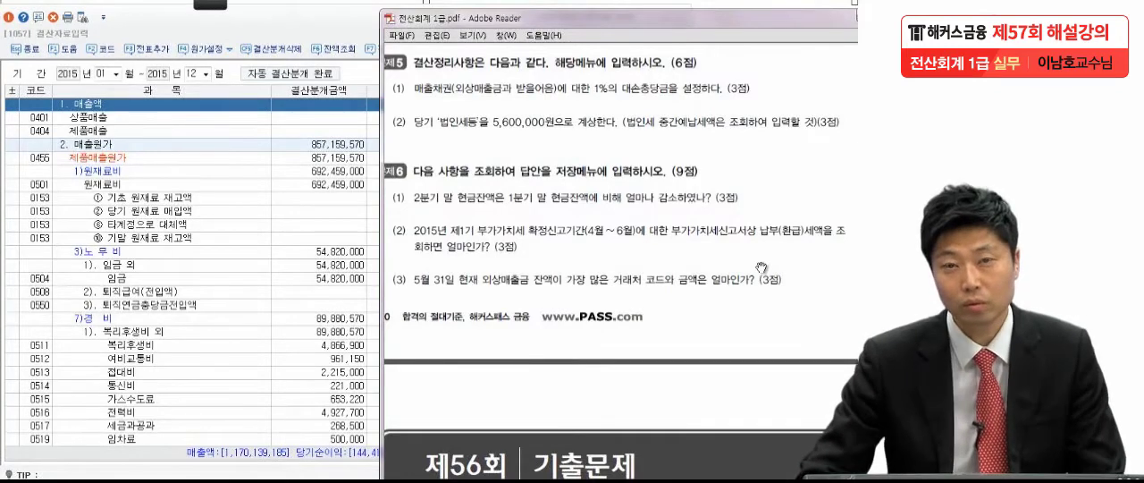
drag(734, 280, 756, 170)
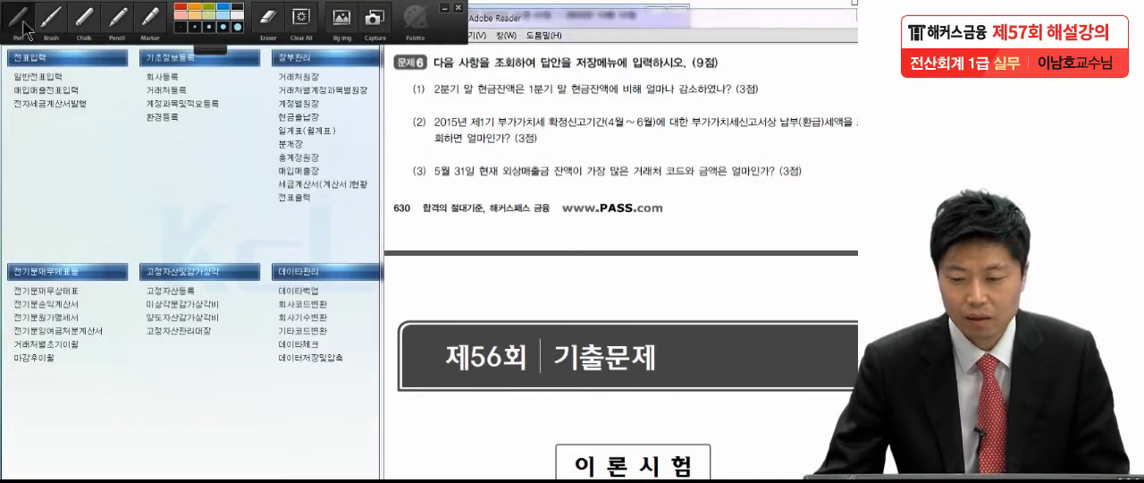
click(26, 22)
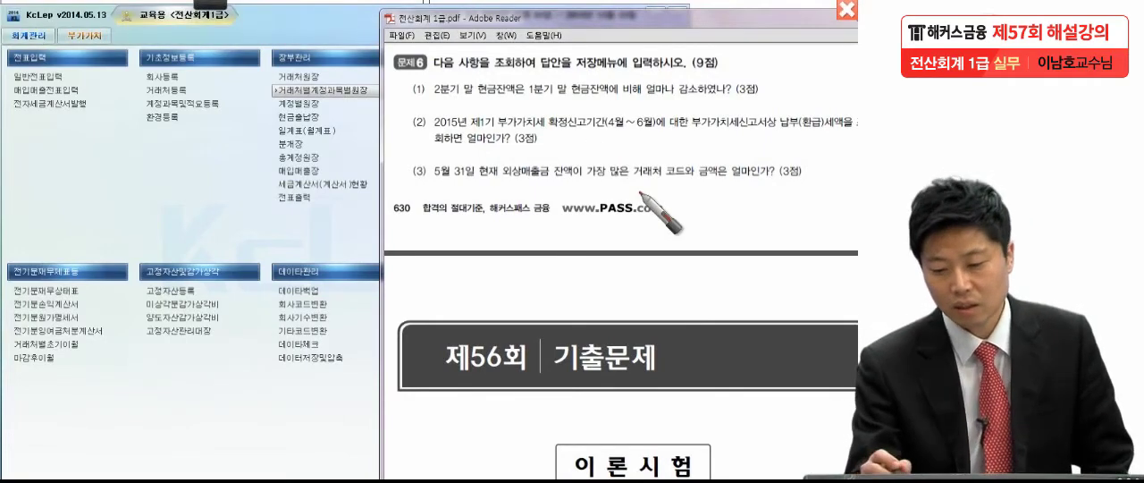
mouse_move(426, 102)
mouse_down()
mouse_move(538, 106)
mouse_move(563, 130)
mouse_move(604, 125)
mouse_up()
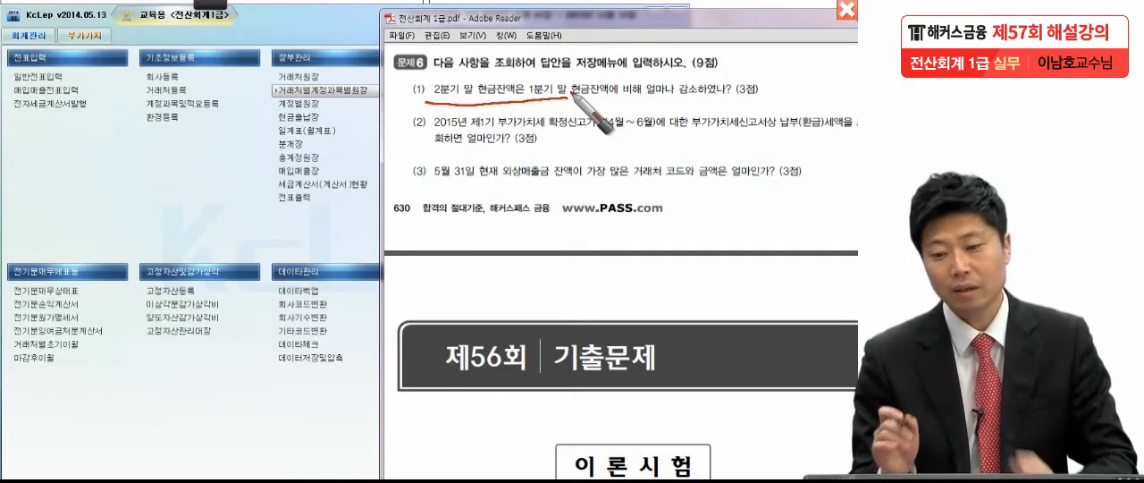
drag(714, 83, 690, 105)
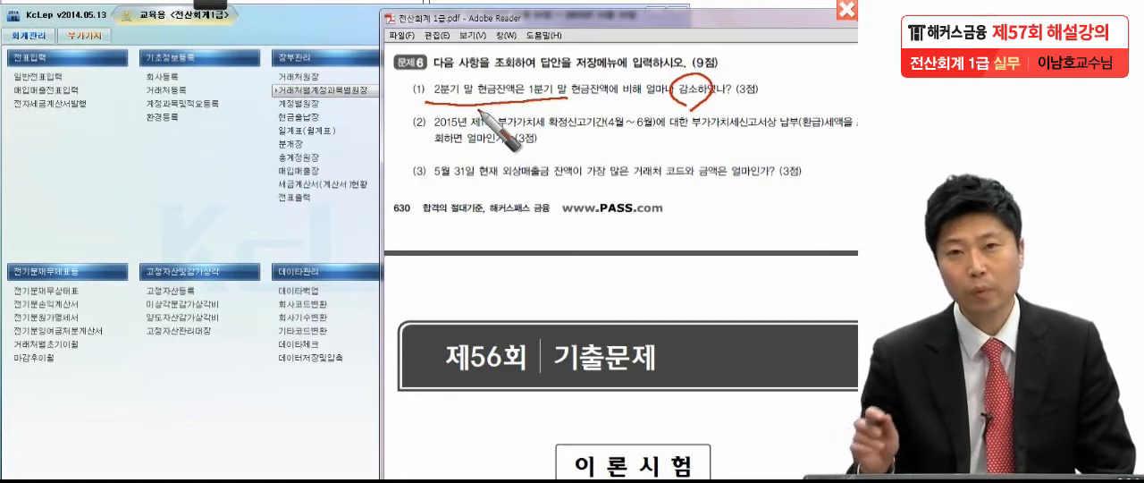
mouse_move(597, 99)
mouse_down()
mouse_move(576, 78)
mouse_move(596, 113)
mouse_up()
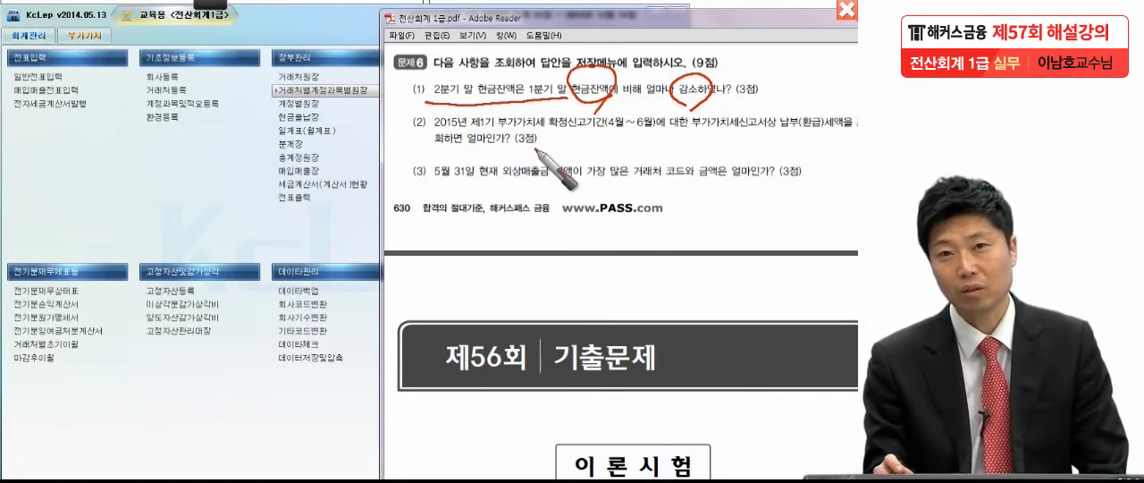
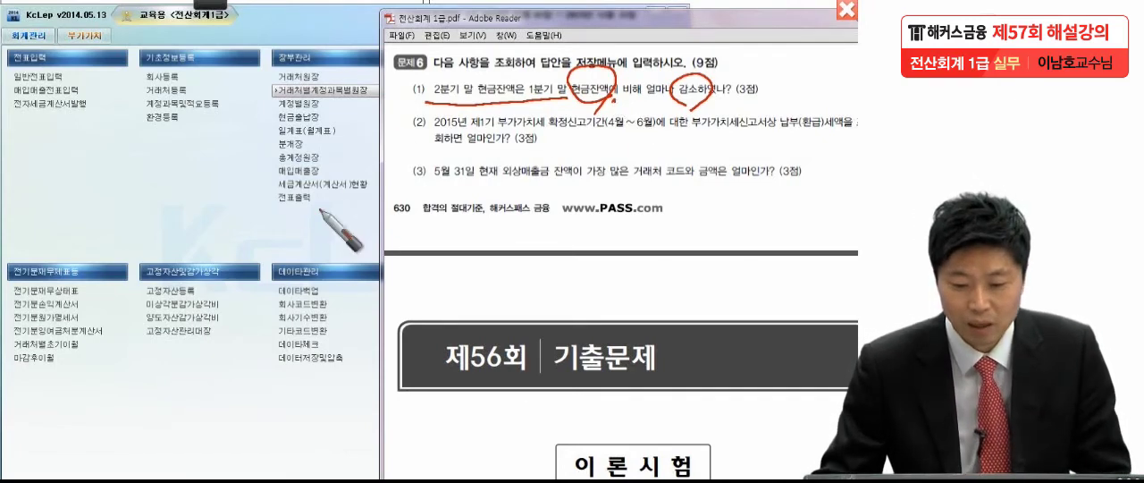
Open the 총계정원장 and query 2015-04-01 to 2015-06-30 for accounts 0101 현금 through 0999 소득세등
click(294, 158)
click(294, 158)
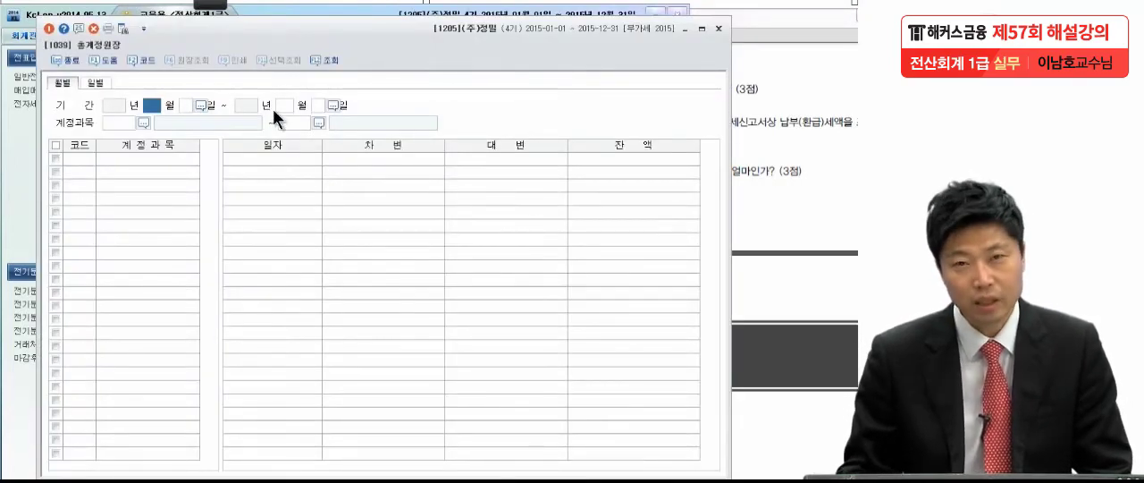
text(04)
key(Return)
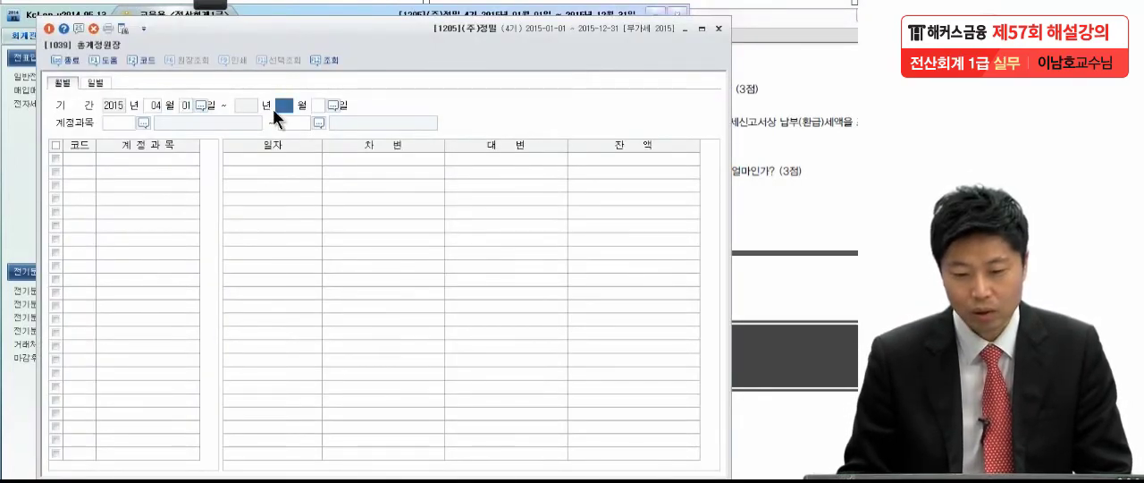
text(6)
key(Return)
key(Return)
key(Return)
key(Return)
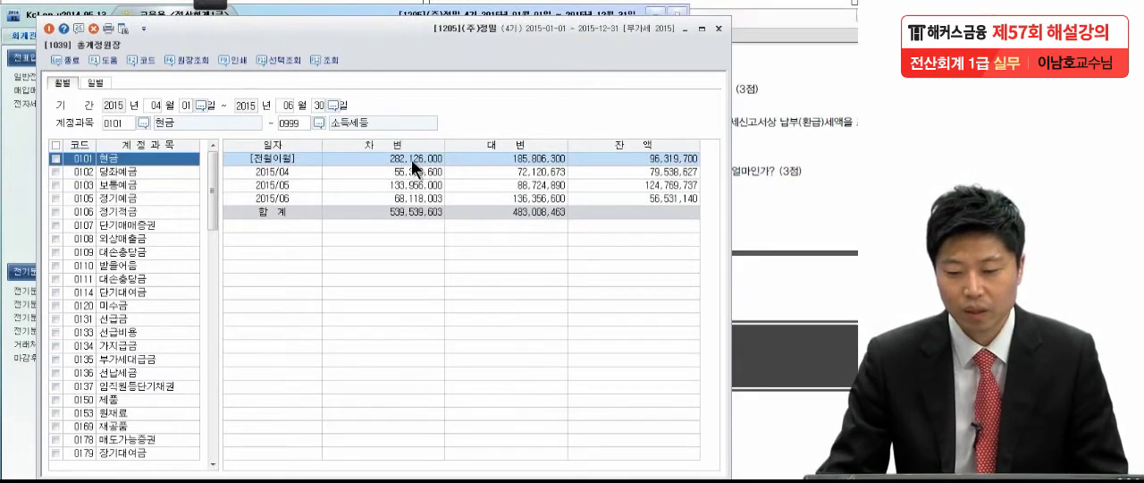
Compare the 현금 balance in the 전월이월 row with the 2015/06 balance to answer problem 6 item (1)
click(626, 158)
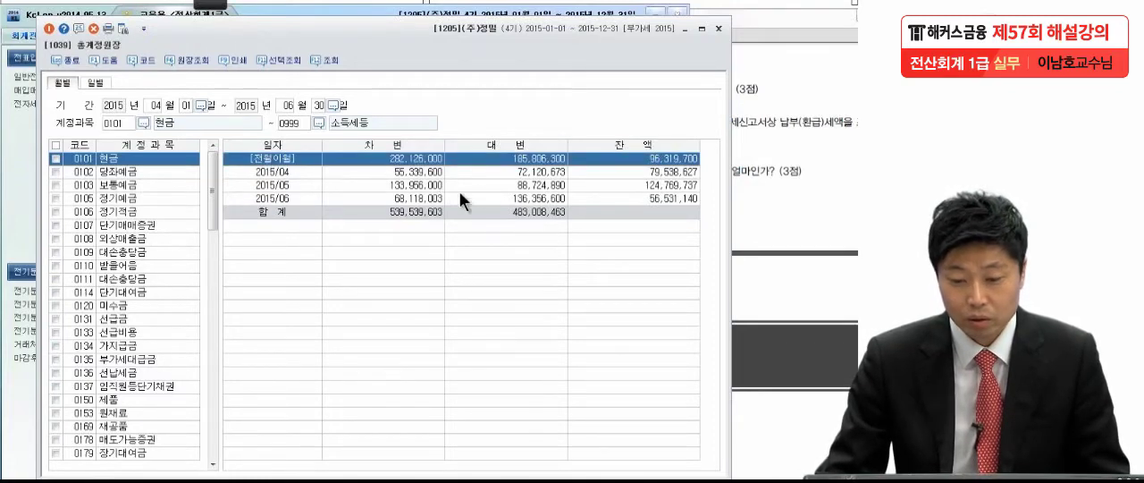
click(653, 198)
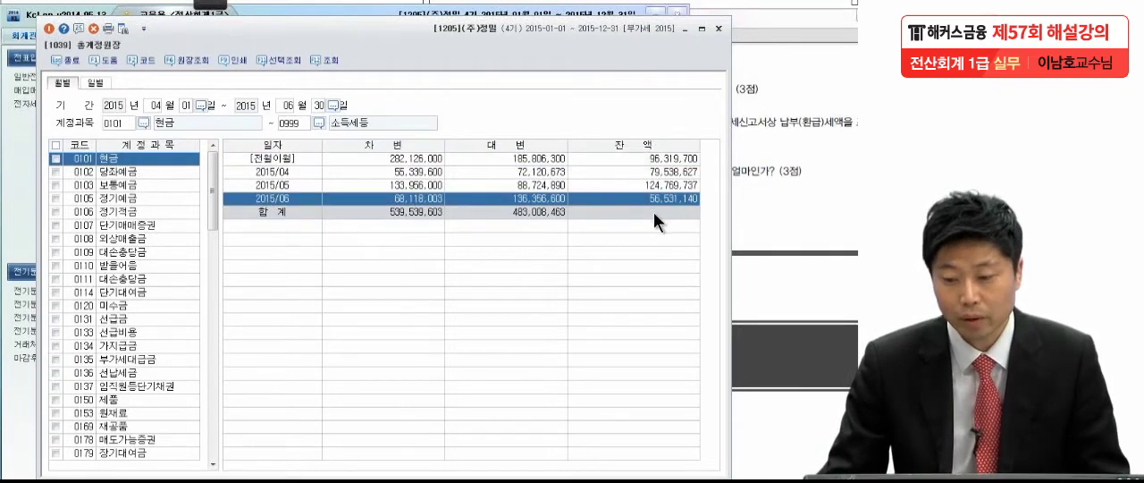
click(678, 159)
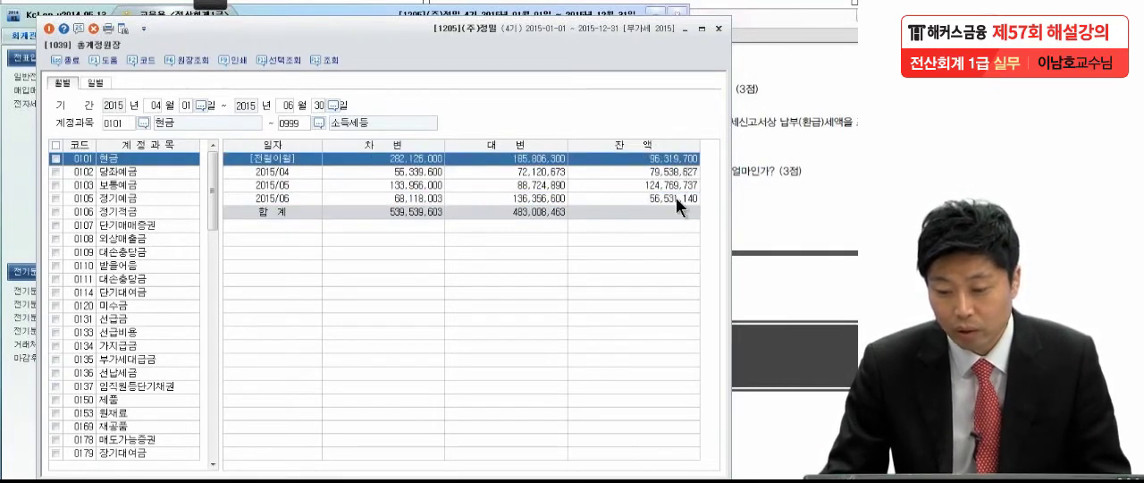
click(676, 196)
click(676, 158)
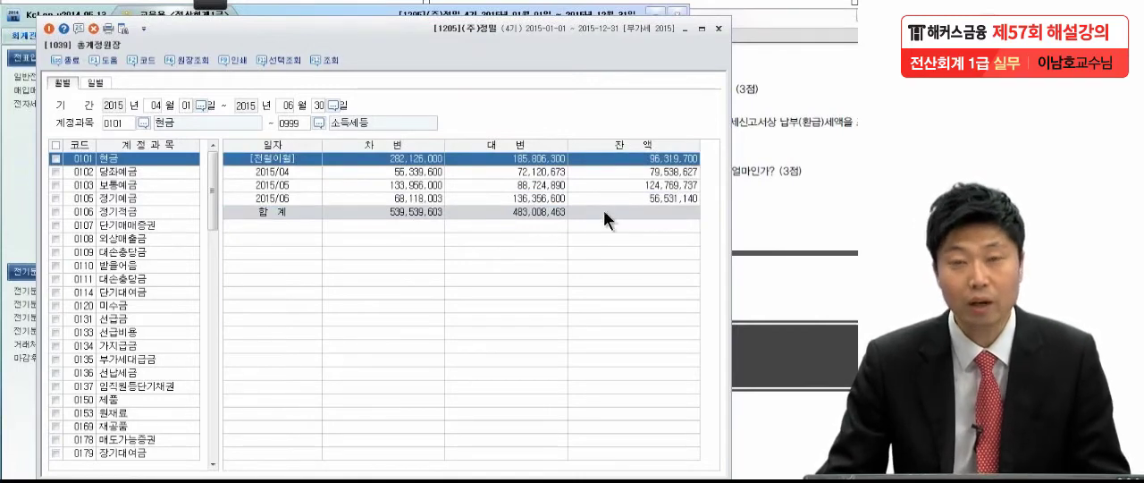
Open the June 현금 detail in 원장조회, examine its carried-forward and last-entry balances, and close it
double_click(404, 198)
click(431, 259)
scroll(430, 261, down, 3)
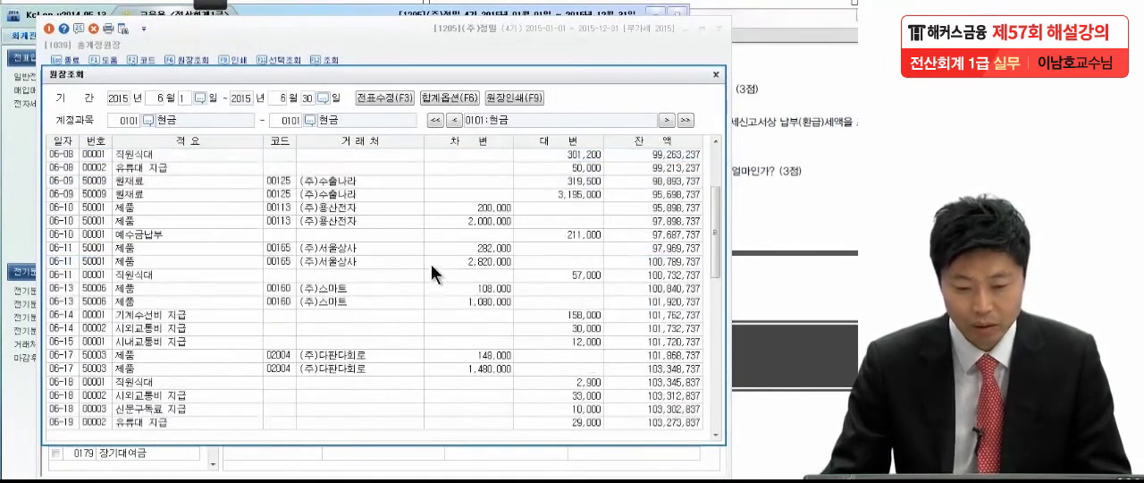
scroll(431, 263, down, 5)
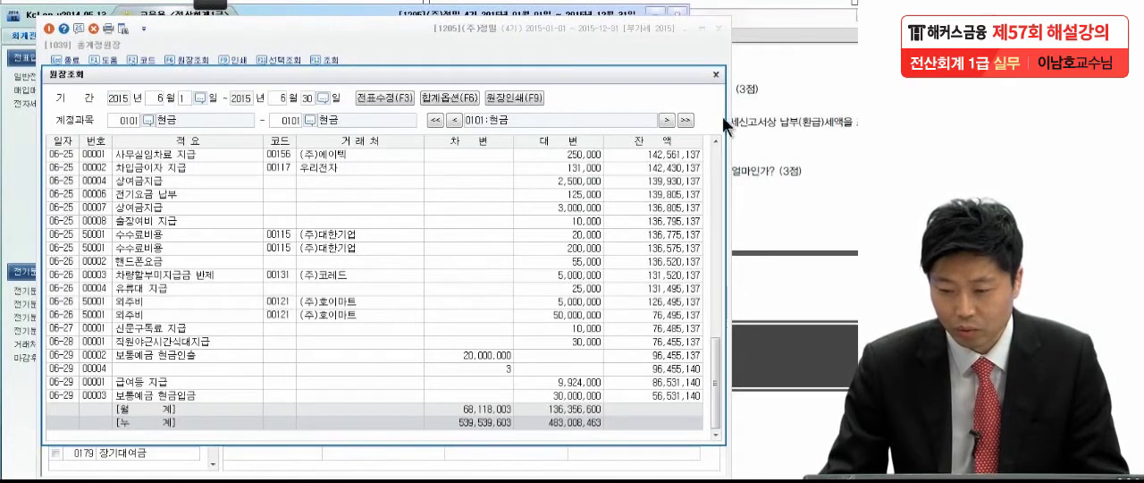
click(650, 395)
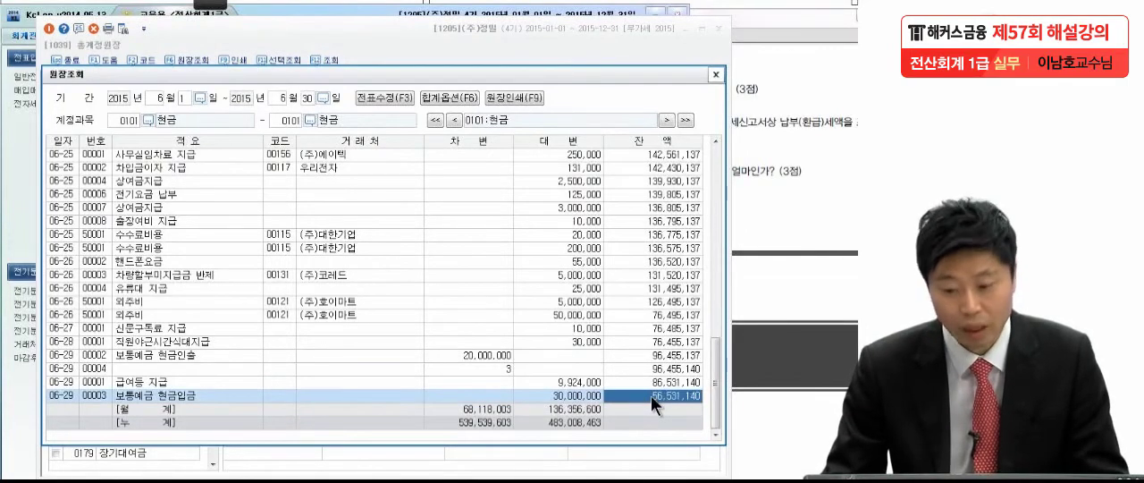
scroll(651, 396, up, 13)
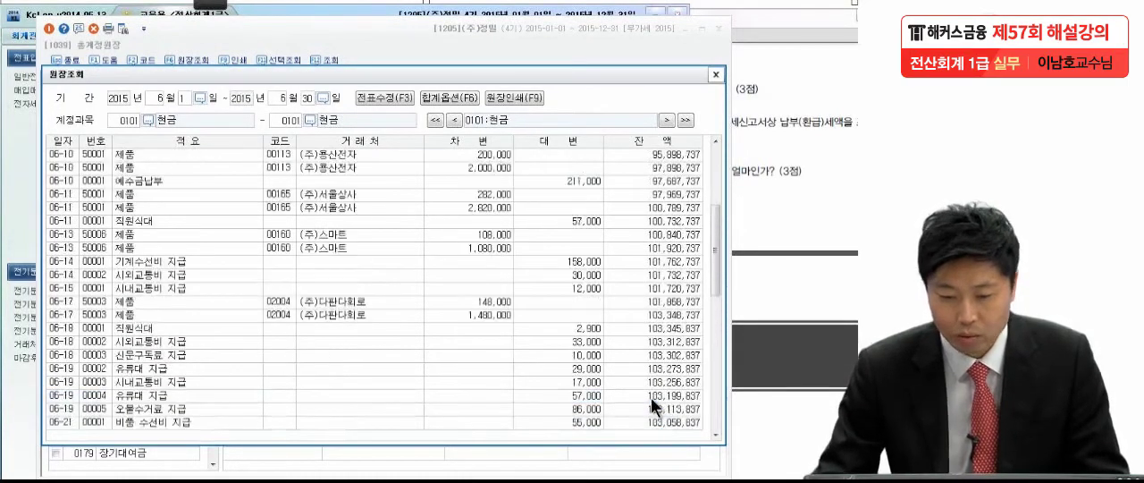
click(674, 156)
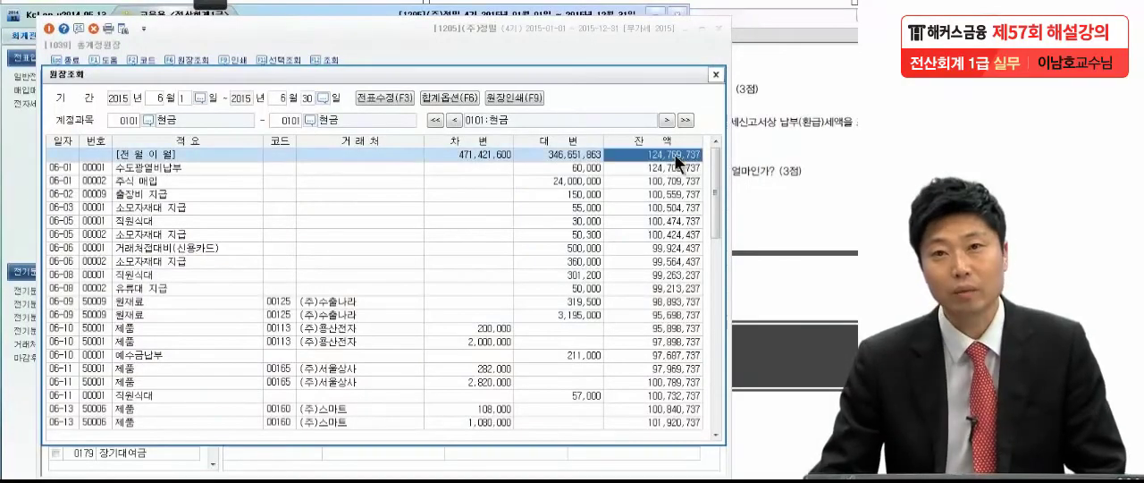
scroll(673, 154, down, 13)
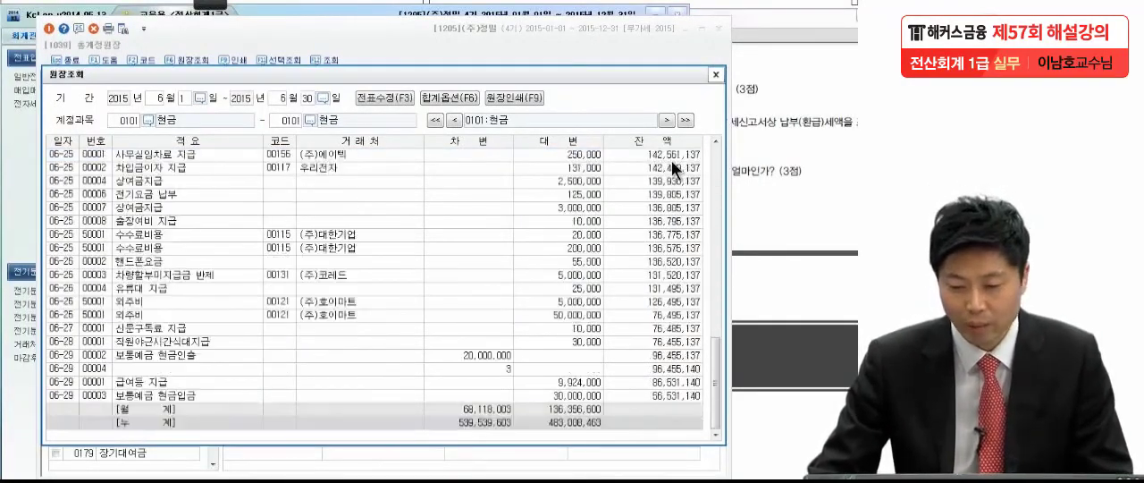
click(715, 74)
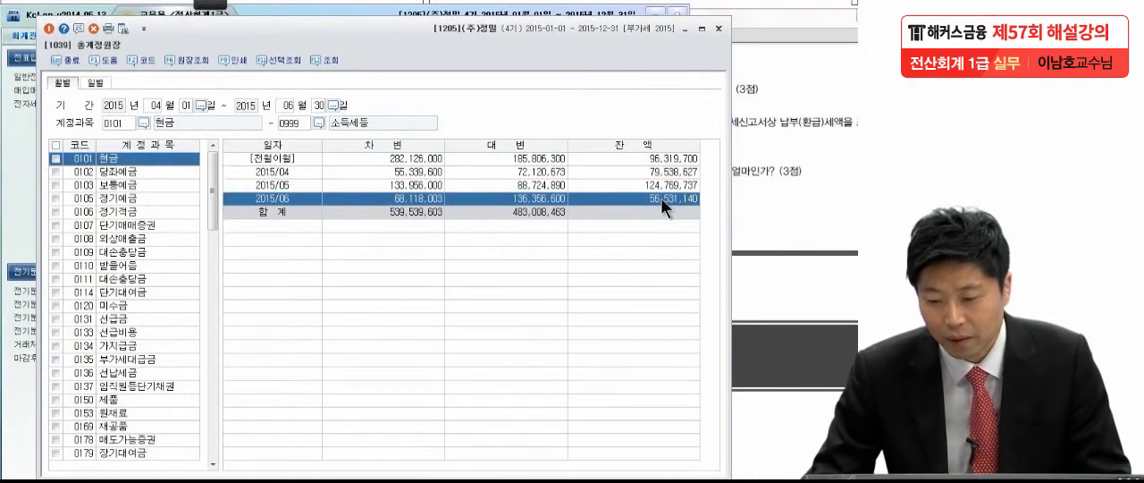
With the Pen, circle the 전월이월 and 2015/06 cash balances and write their difference, 39,788,560, with an underline
click(675, 157)
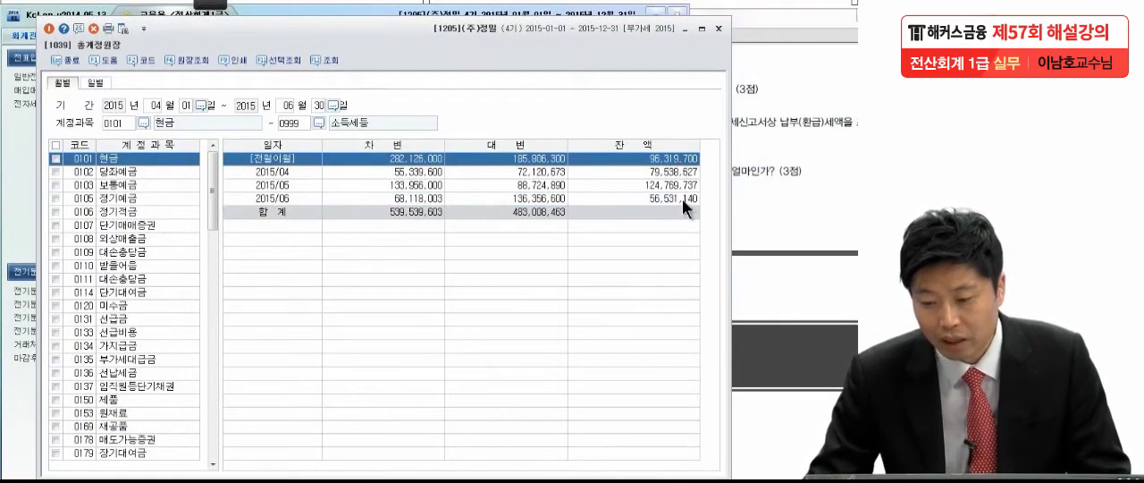
click(681, 198)
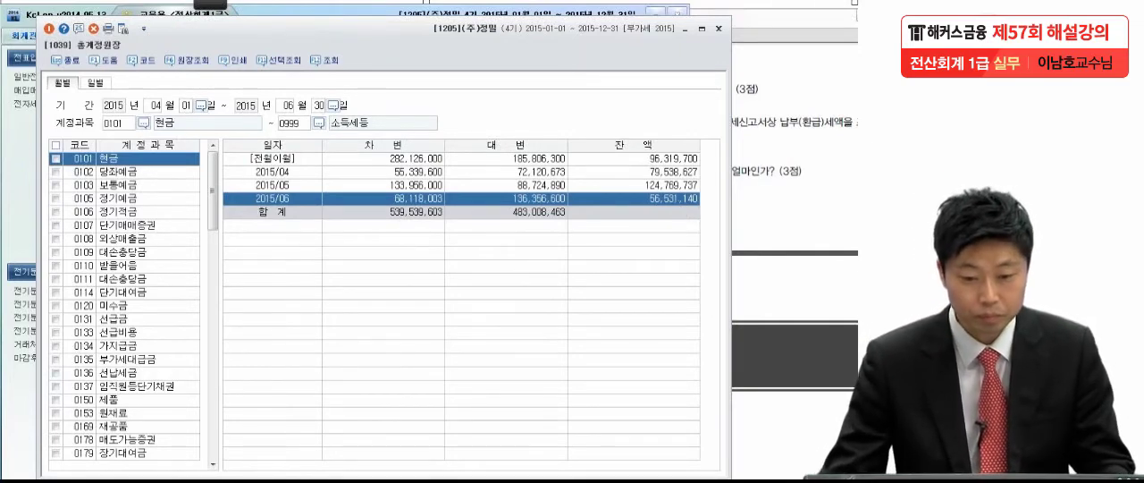
click(12, 26)
drag(332, 265, 337, 291)
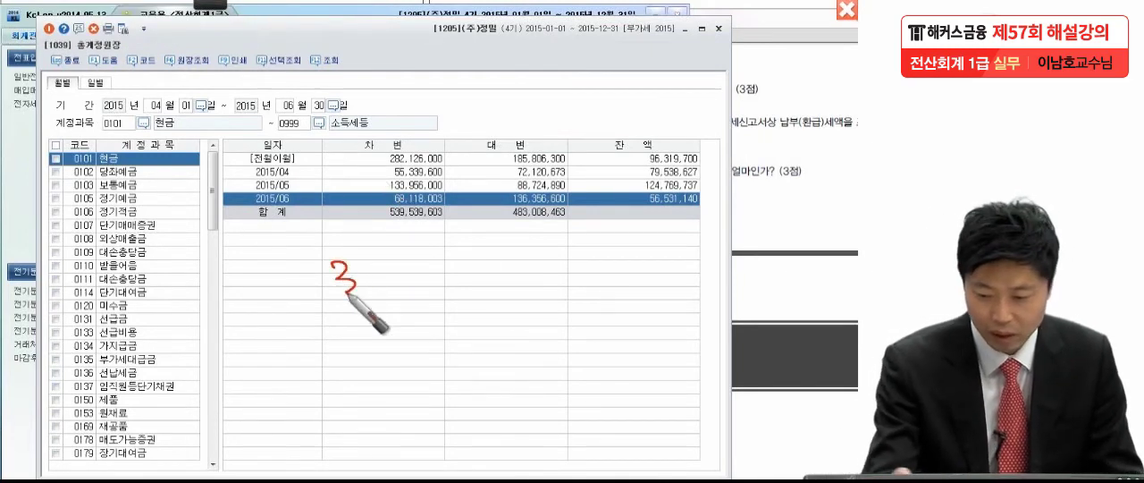
drag(670, 197, 719, 212)
drag(704, 166, 715, 145)
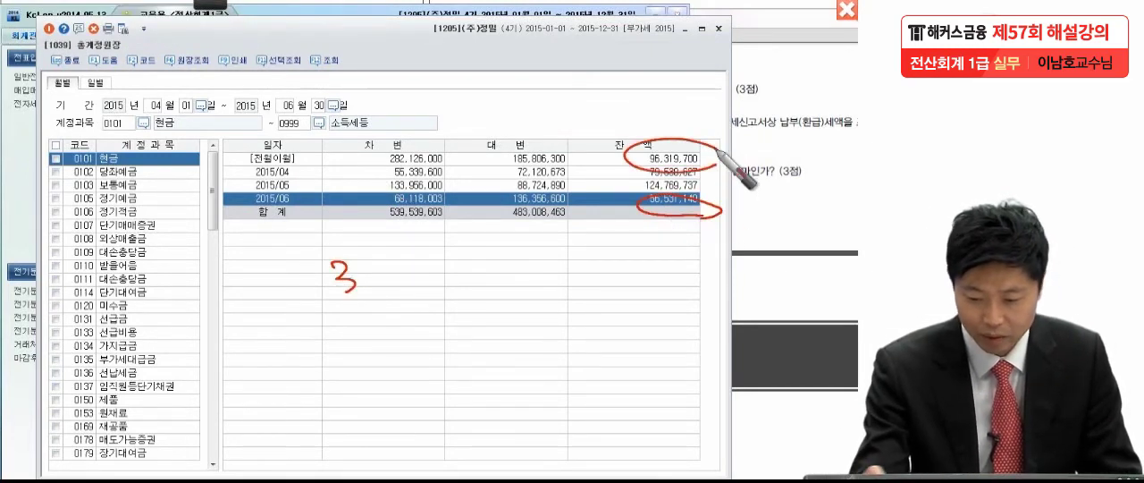
mouse_move(363, 264)
mouse_down()
mouse_move(371, 249)
mouse_move(360, 268)
mouse_move(457, 260)
mouse_move(483, 291)
mouse_up()
mouse_move(527, 240)
mouse_down()
mouse_move(516, 282)
mouse_move(561, 252)
mouse_up()
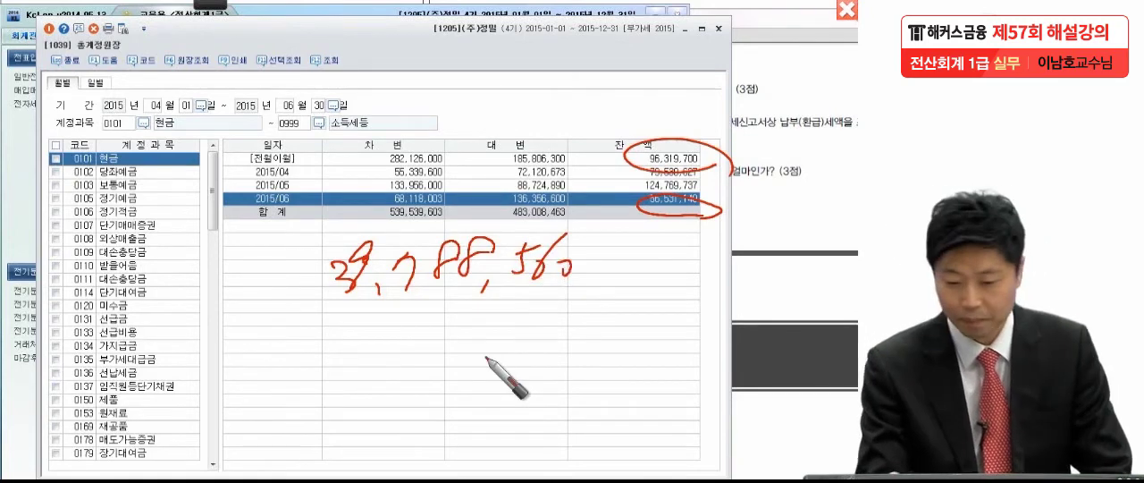
drag(295, 313, 605, 309)
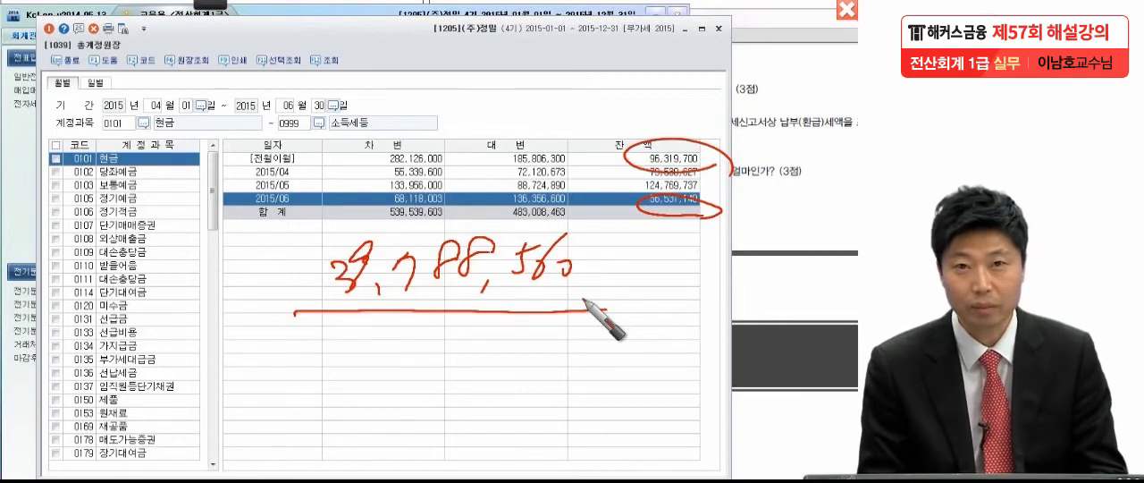
Bring the exam PDF back up and shift its window so all of problem 6 item (2) can be read
click(805, 185)
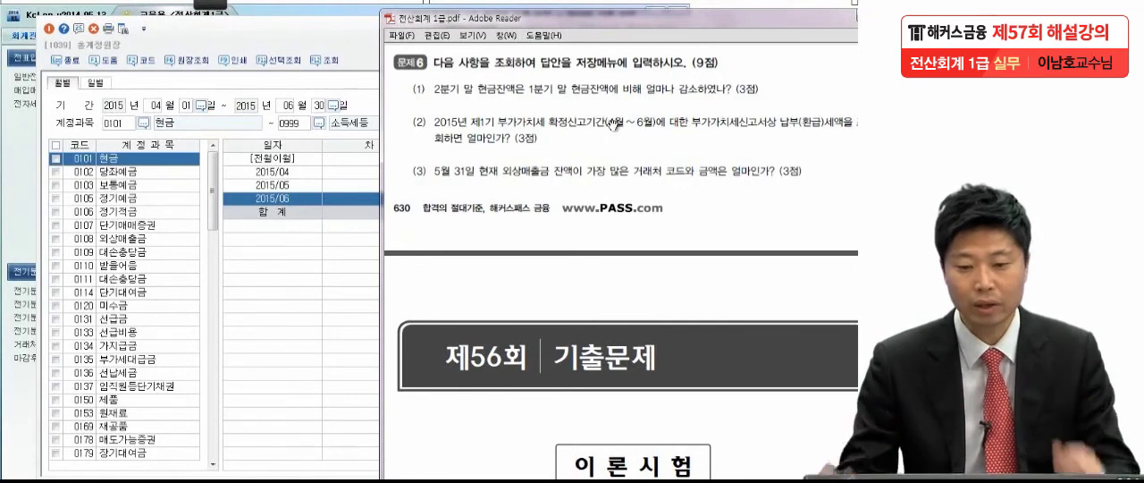
click(317, 172)
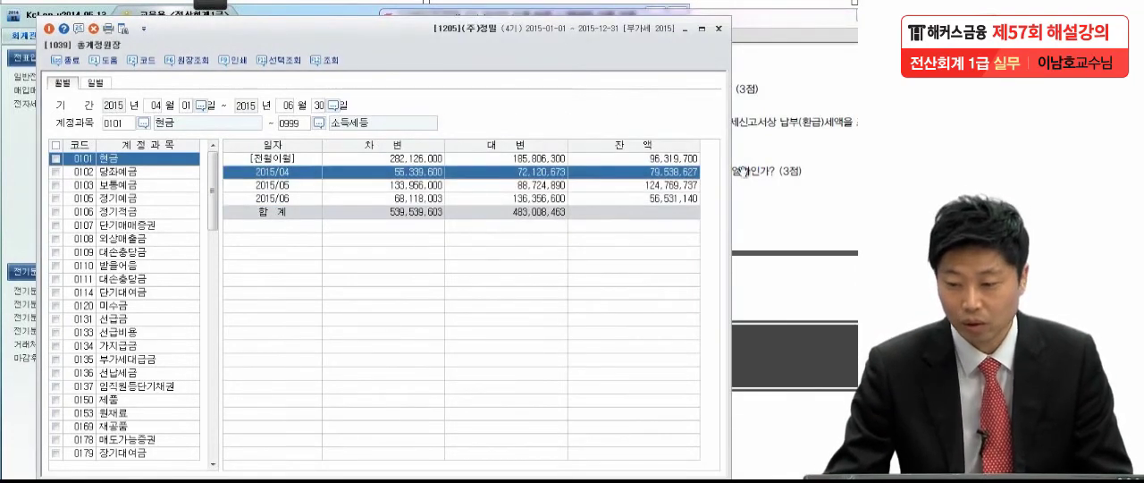
click(744, 172)
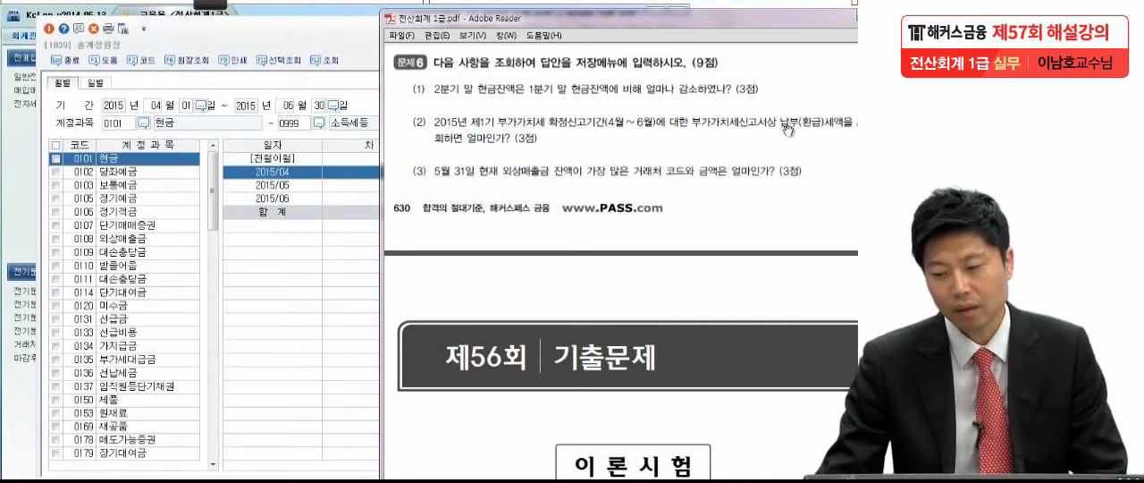
drag(757, 25, 717, 28)
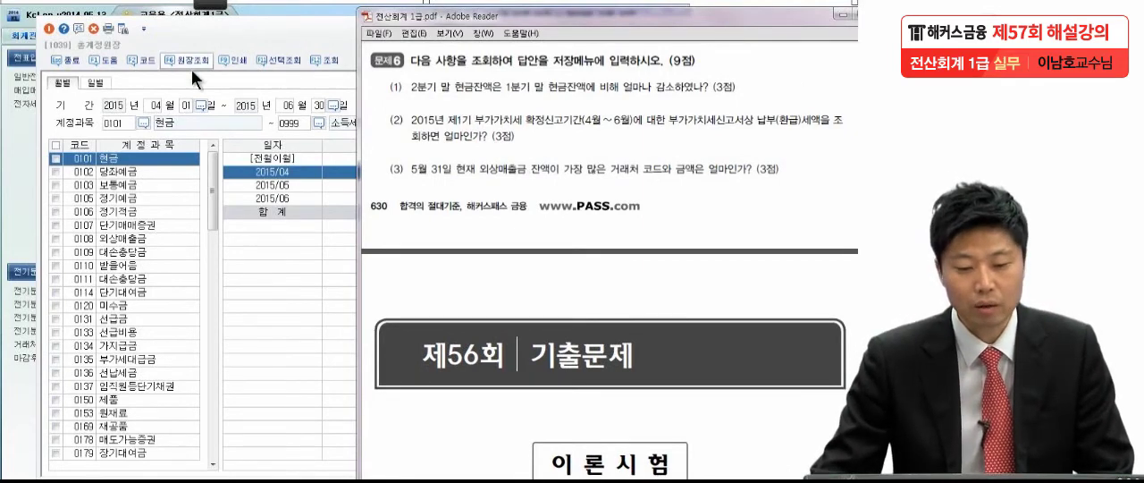
Open the 부가가치세신고서 and query the period April 1 to June 30, 2015, for item (2)'s tax amount
click(26, 190)
click(86, 35)
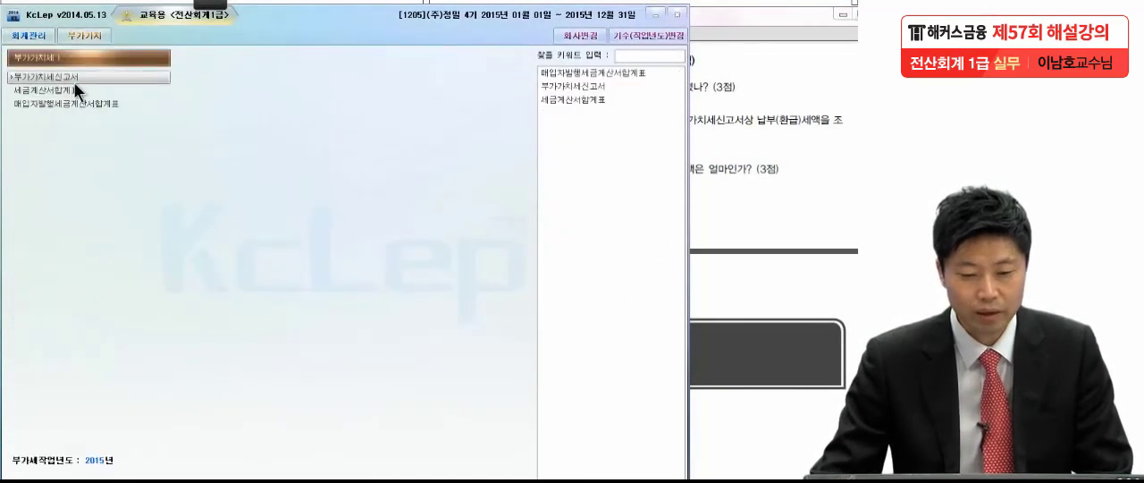
click(112, 77)
click(722, 140)
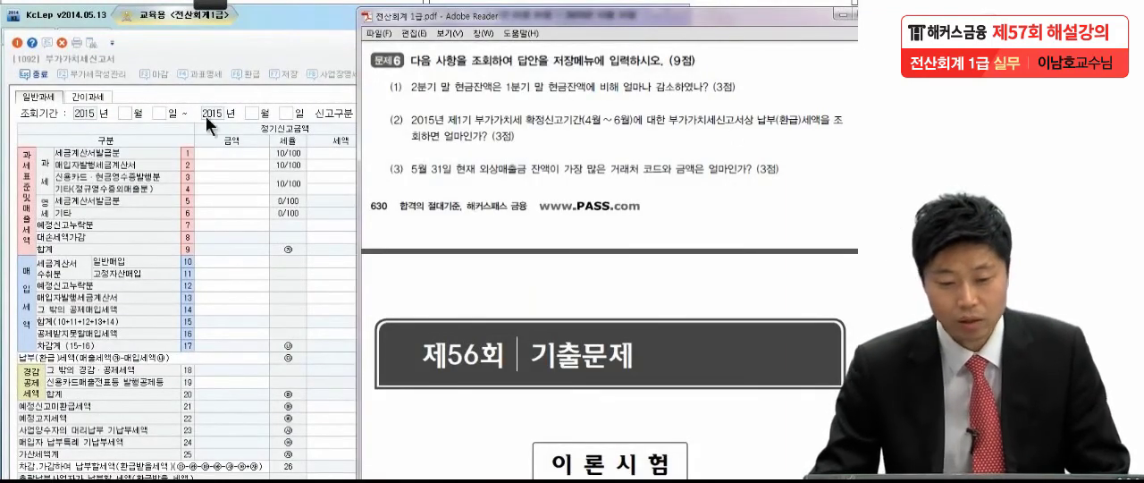
click(126, 109)
text(4)
key(Return)
text(6)
key(Return)
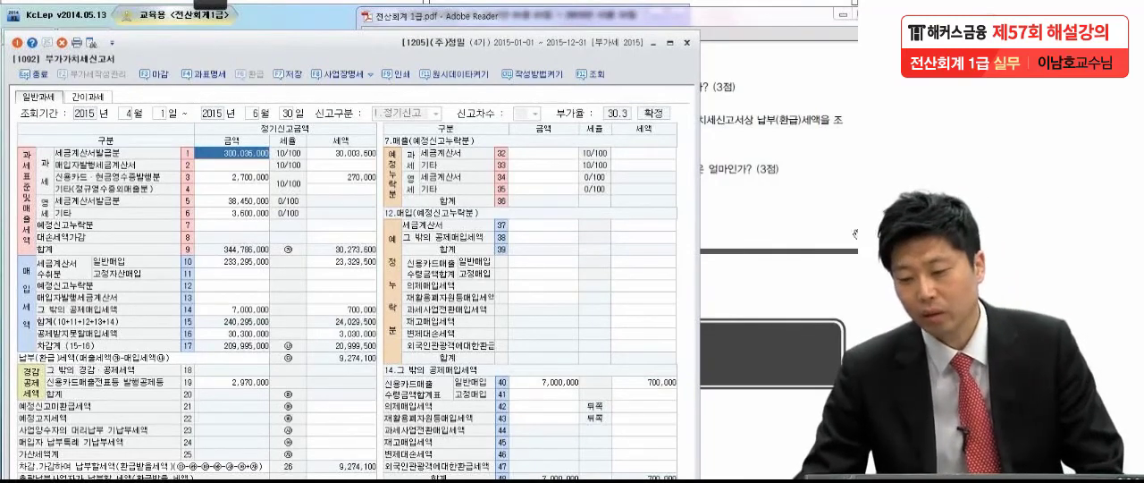
Return to the exam PDF, circle 거래처 in problem 6 item (3) with the Pen, and clear the marking
click(810, 198)
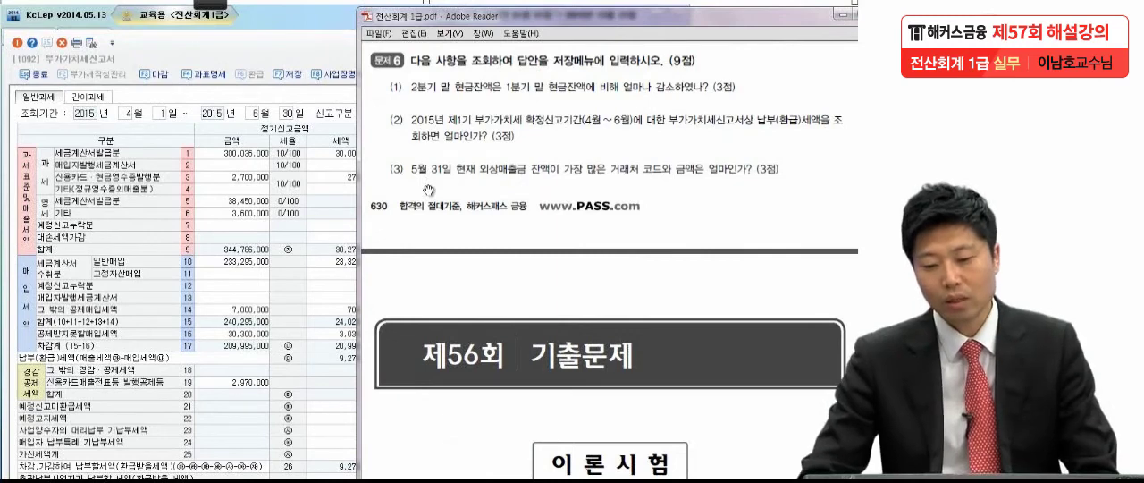
click(198, 3)
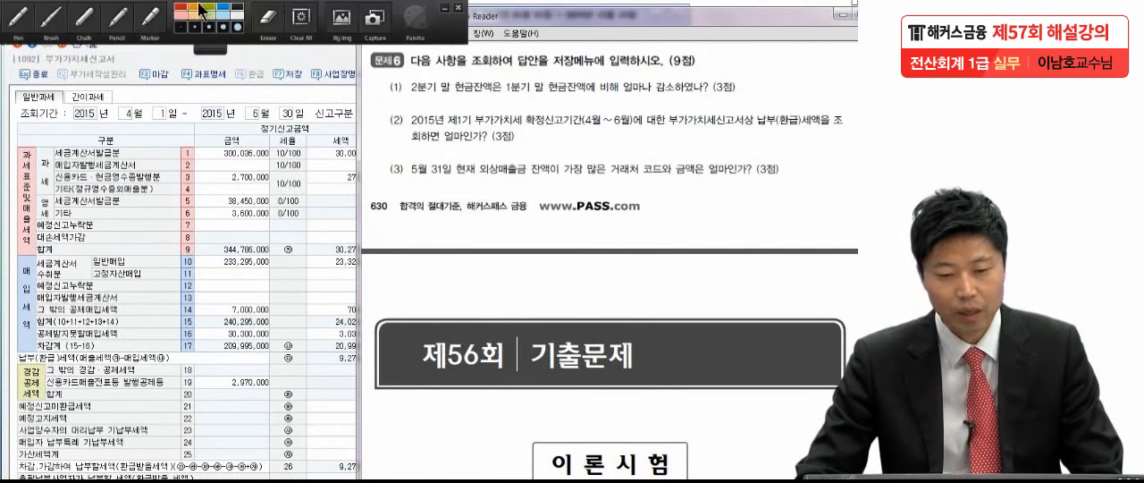
click(18, 17)
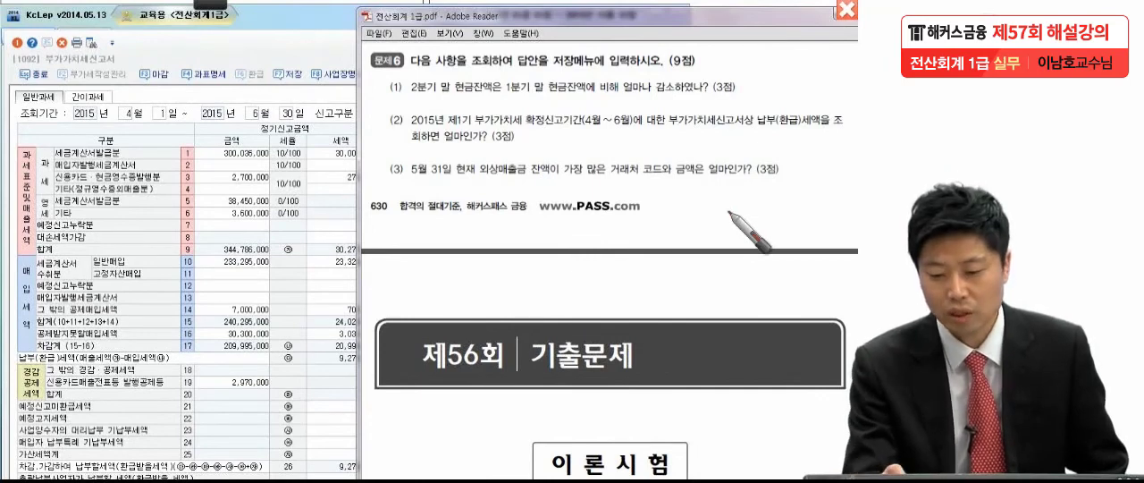
mouse_move(636, 157)
mouse_down()
mouse_move(644, 168)
mouse_move(593, 182)
mouse_up()
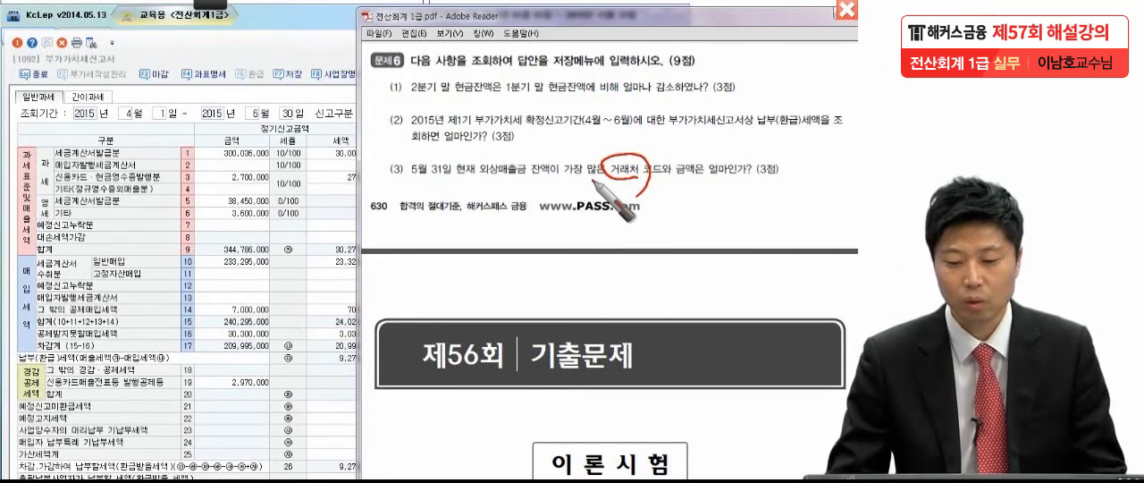
key(Escape)
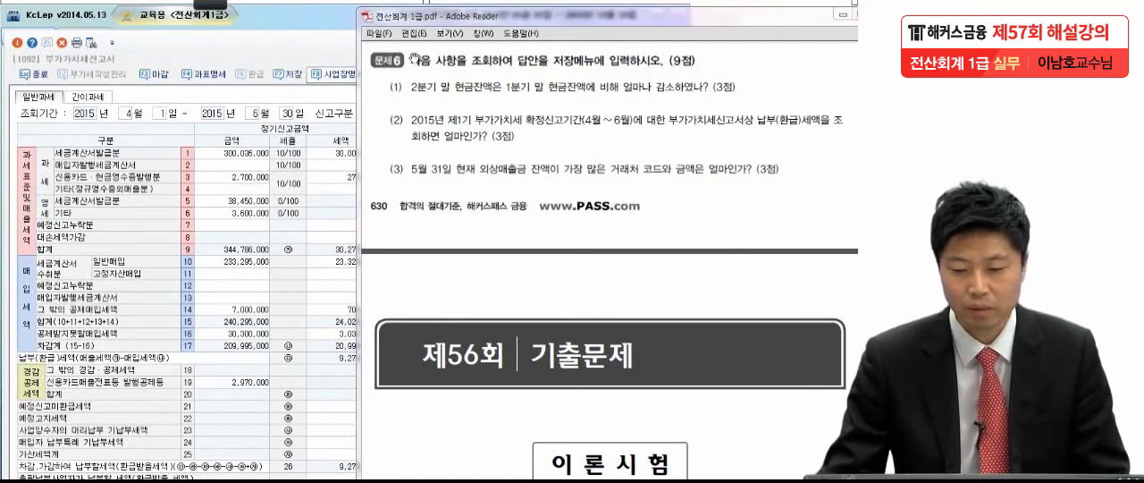
Close the 부가가치세신고서 without saving its data and return to the 회계관리 main menu
click(338, 40)
click(686, 42)
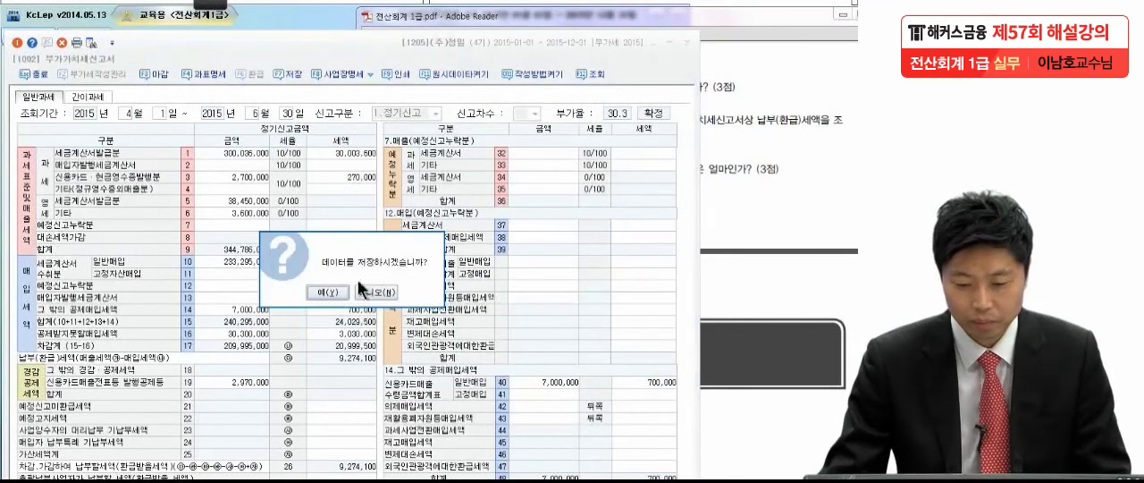
click(375, 294)
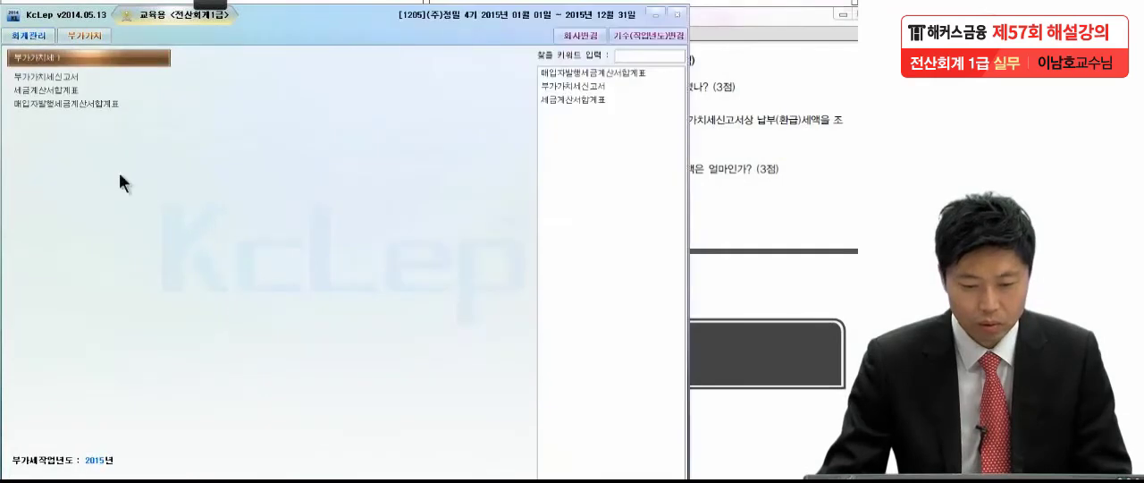
click(44, 34)
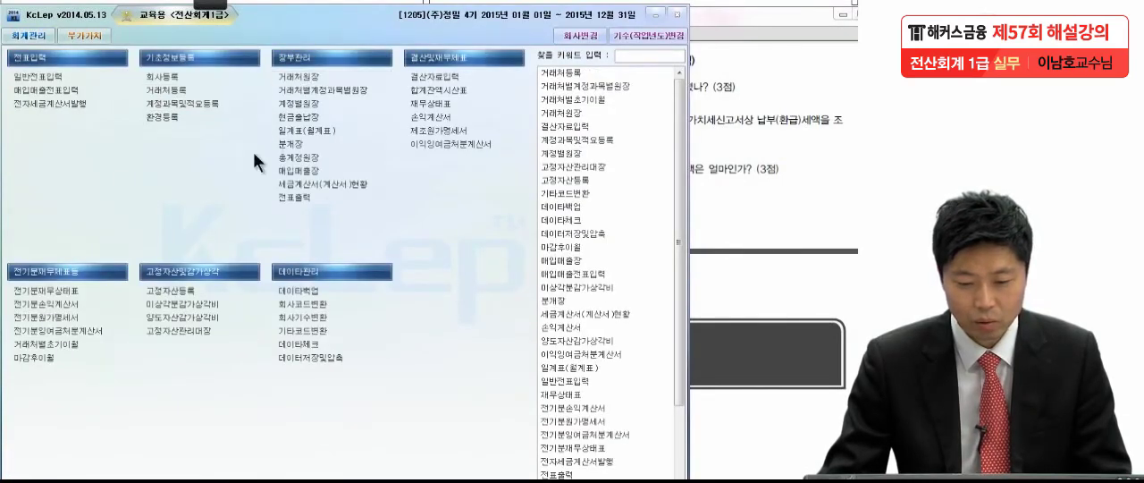
Open the 거래처원장 and set its inquiry period from January 1 to May 31, 2015
text(1)
key(Return)
key(Return)
text(5)
key(Return)
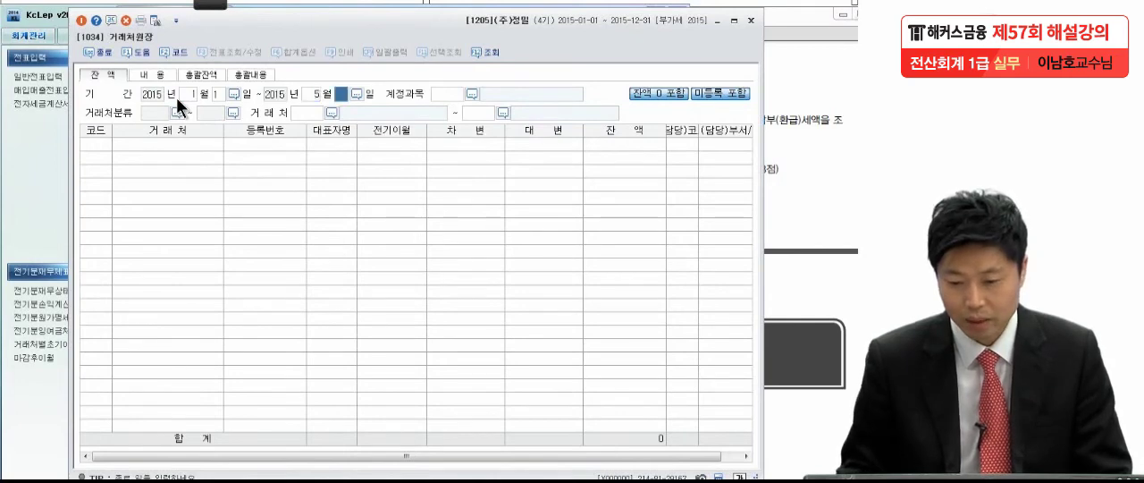
key(Return)
key(F2)
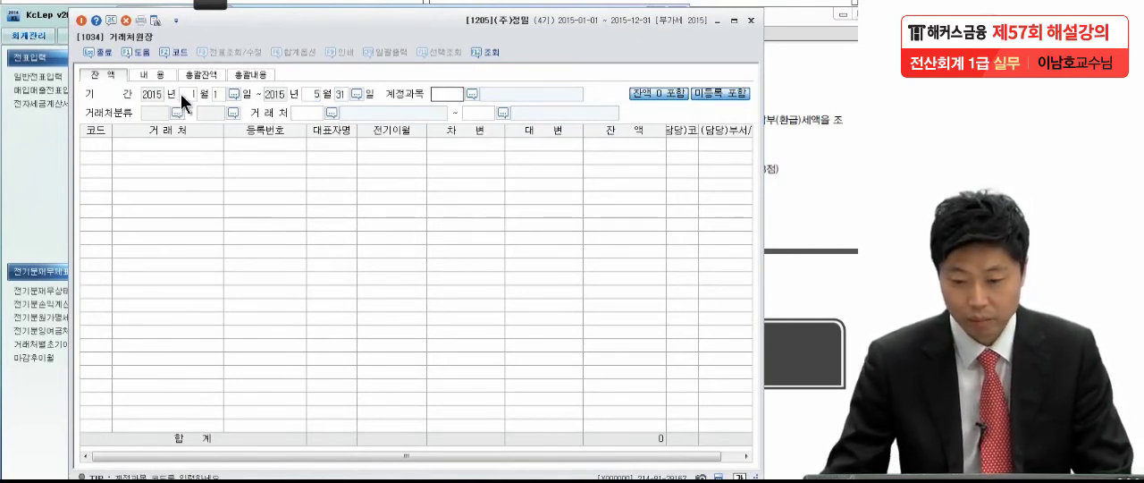
Choose account 0108 외상매출금 and query the balances for all 거래처 from 00102 through 99603
text(외)
key(Return)
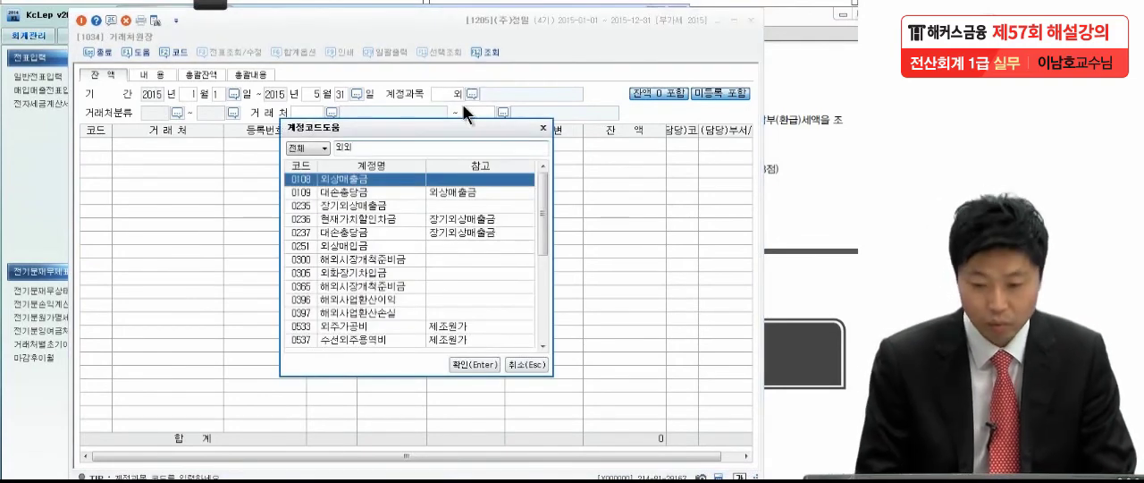
key(BackSpace)
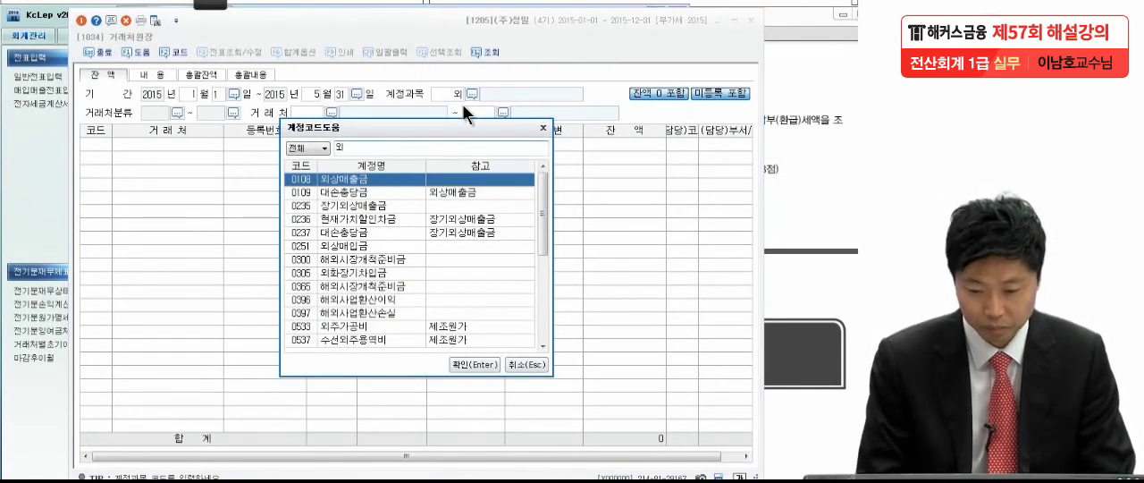
key(Return)
key(Return)
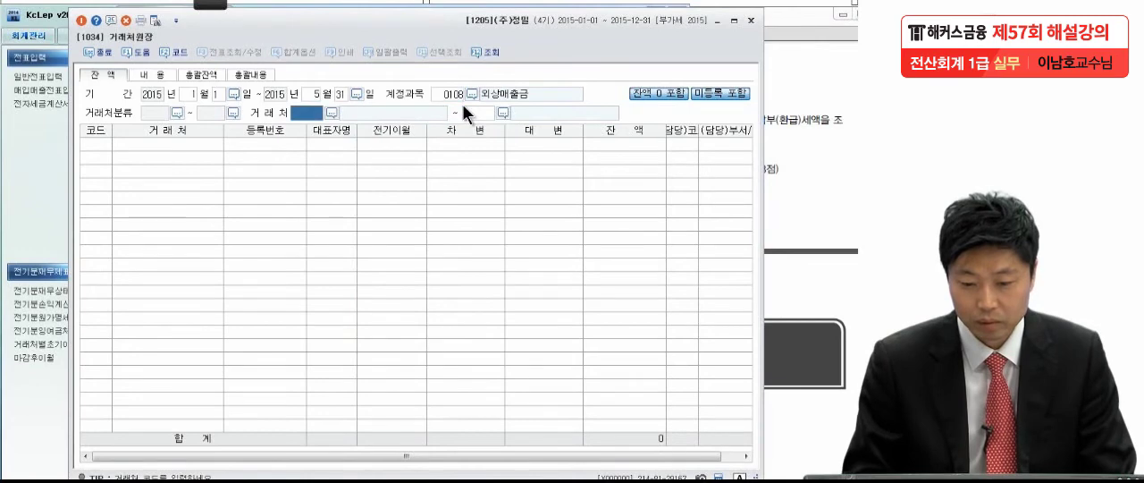
key(Return)
key(Return)
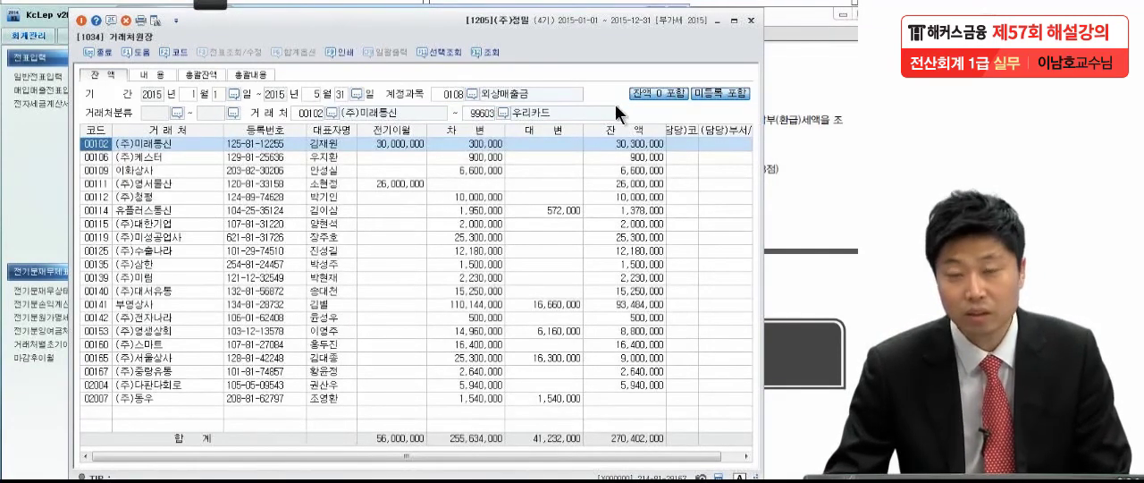
Recheck problem 6 item (3) in the exam PDF, then select the largest 잔액 in the 거래처원장
click(778, 145)
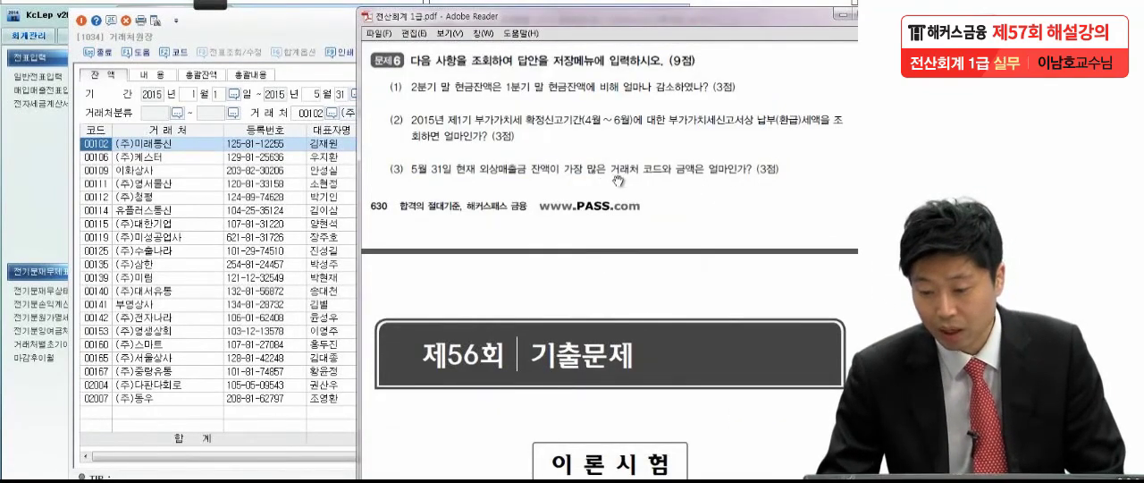
click(347, 144)
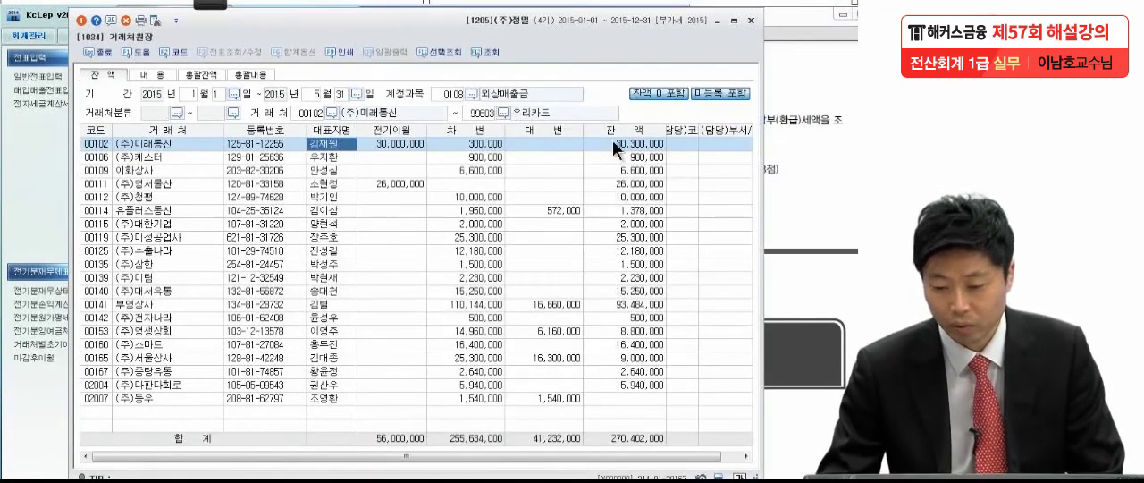
click(643, 305)
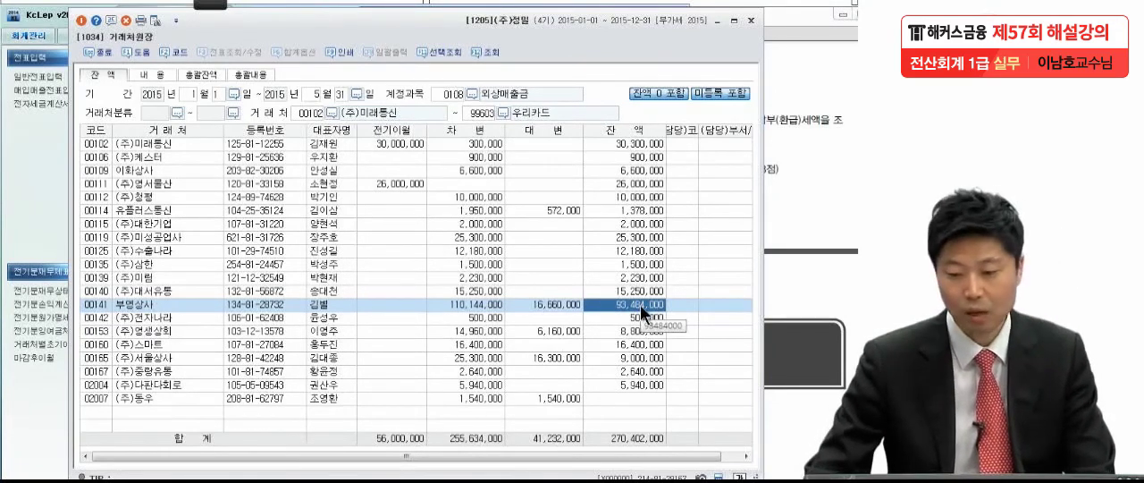
Bring the exam PDF back up and review problems 5 and 6 together
click(801, 216)
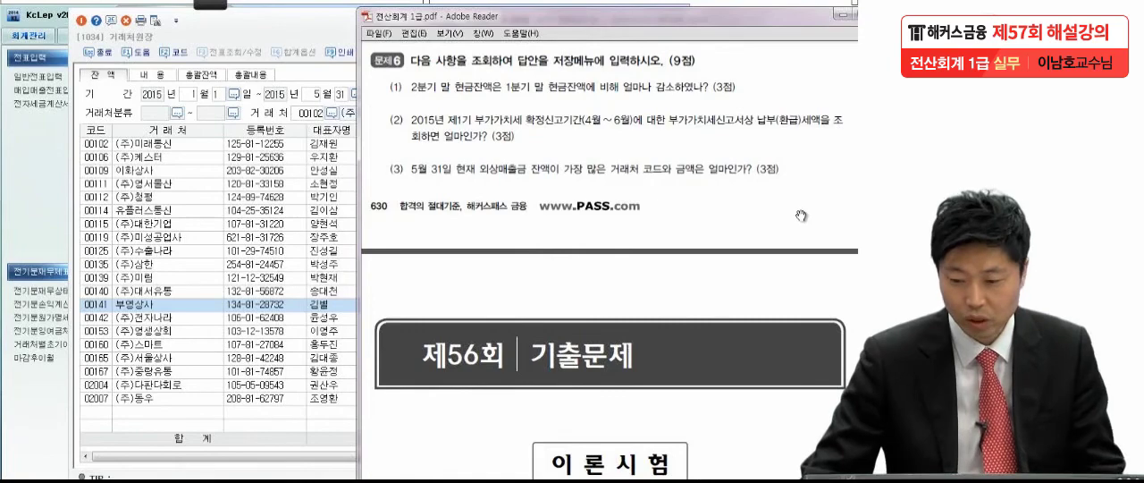
drag(801, 216, 799, 344)
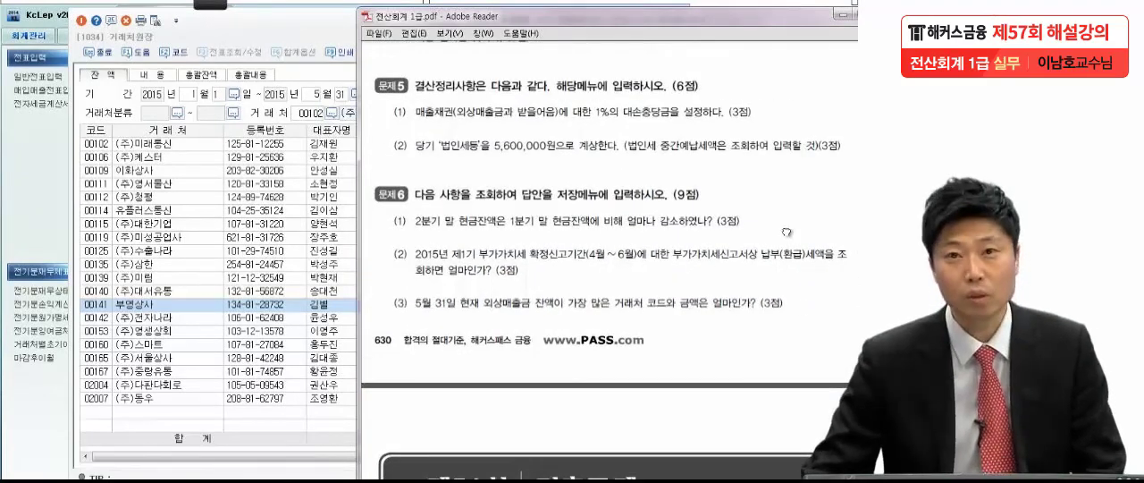
drag(785, 231, 784, 257)
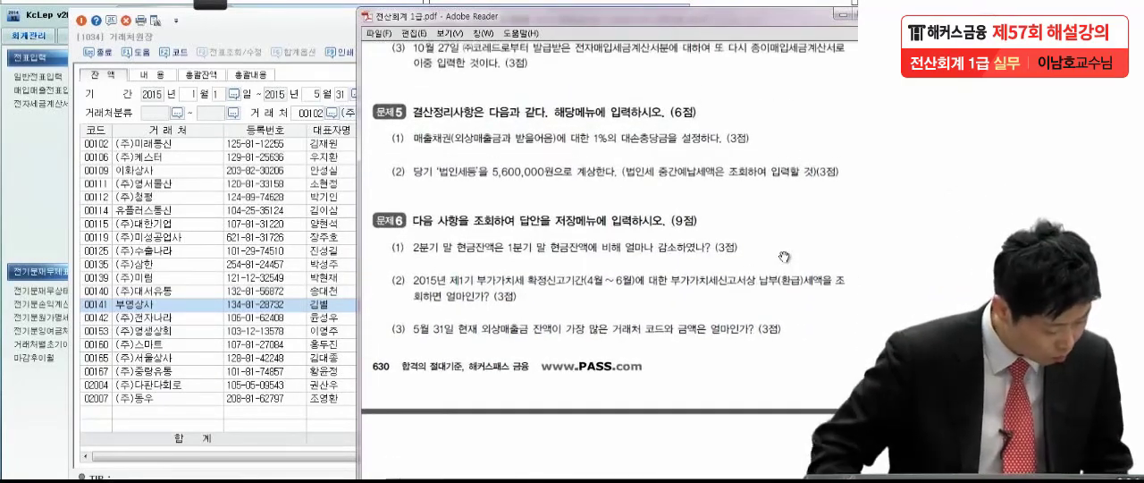